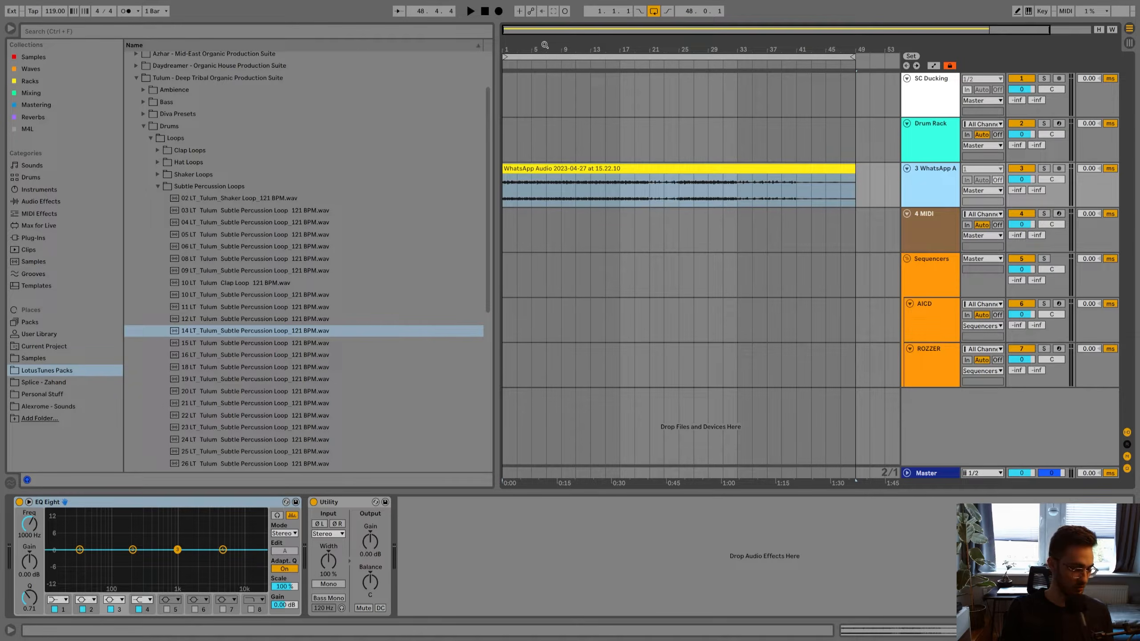
Find Diva among the VST3 plug-ins and load it on the empty MIDI track.
left_click_drag(634, 49, 644, 83)
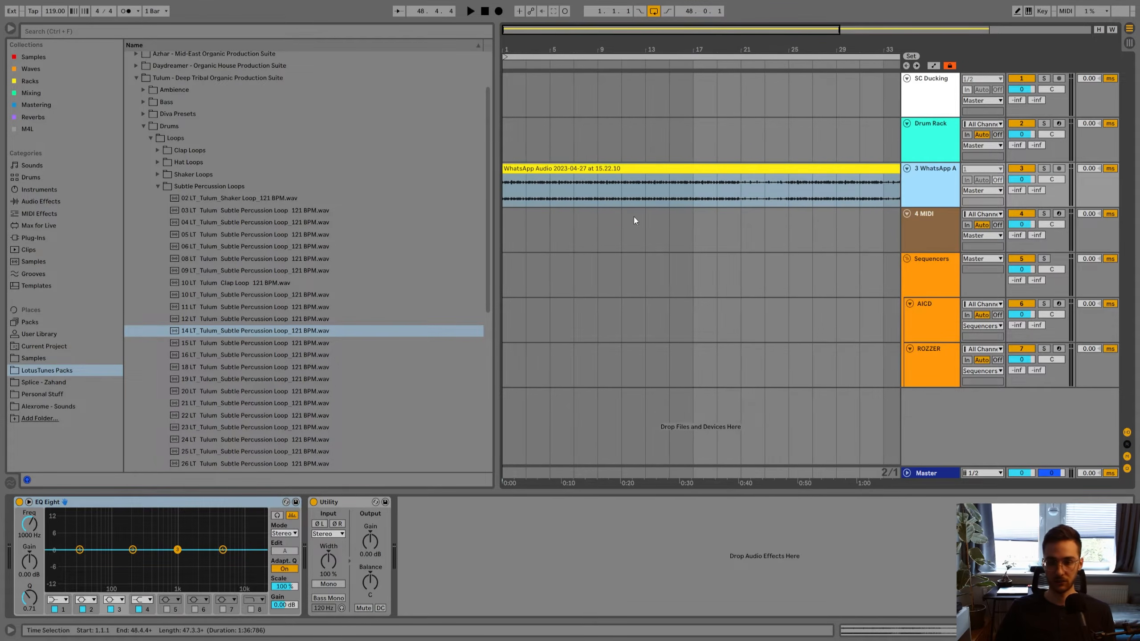
left_click(931, 227)
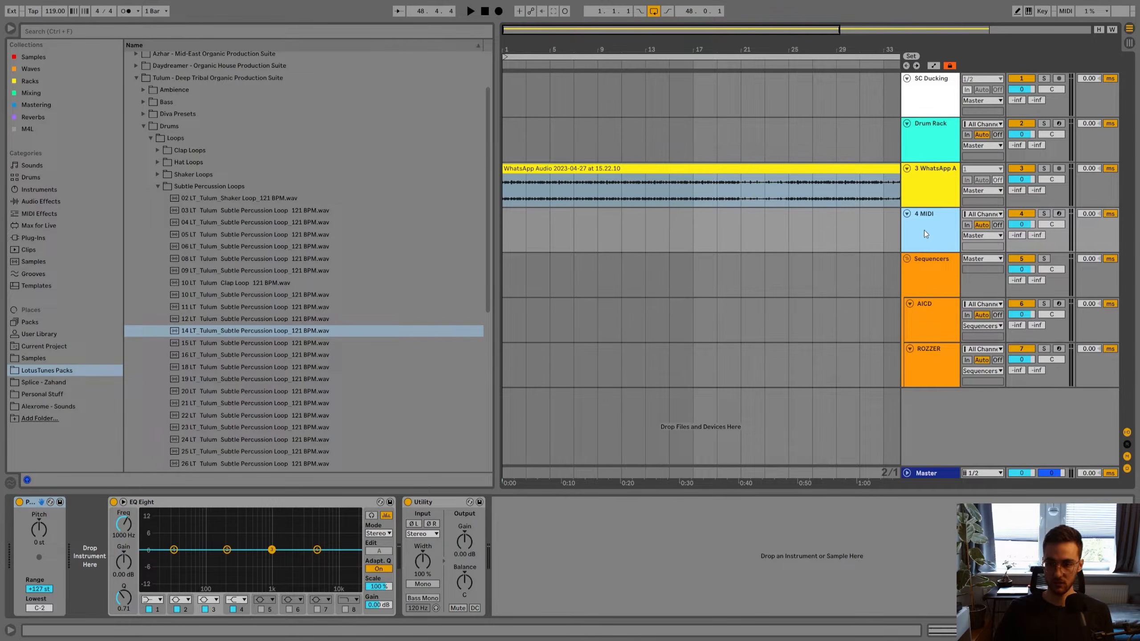
left_click(32, 93)
left_click(47, 35)
type("diva")
left_click(63, 117)
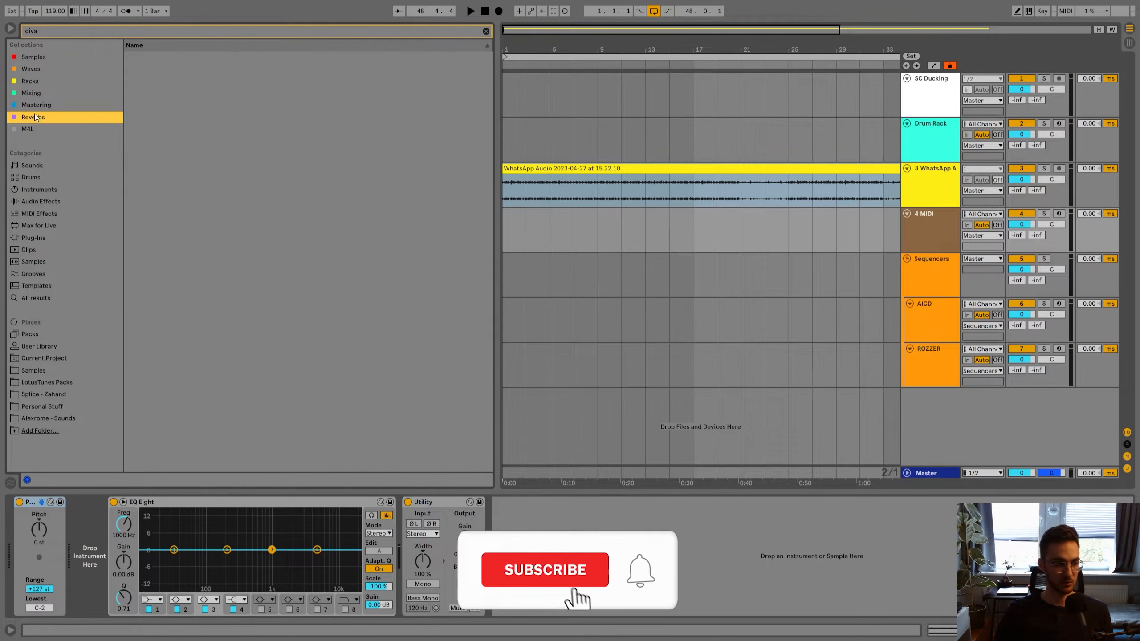
left_click(36, 225)
left_click(34, 237)
left_click(131, 70)
double_click(137, 94)
Start playback, try a lower volume on the WhatsApp audio track and reset it to 0 dB.
left_click_drag(1024, 181, 1028, 179)
key("space")
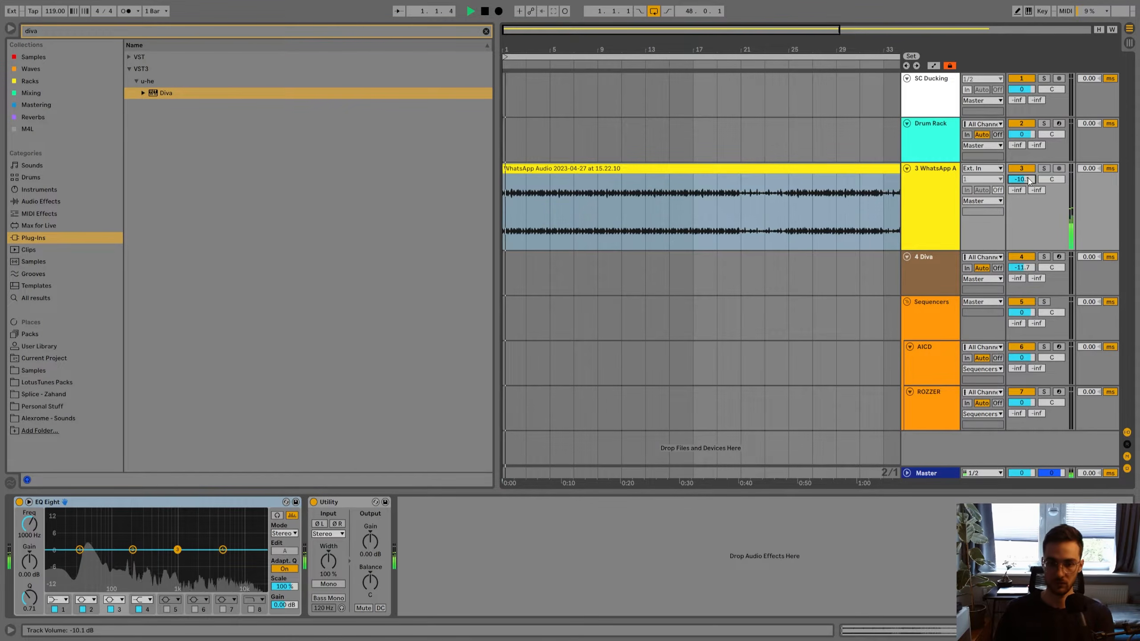
double_click(1024, 180)
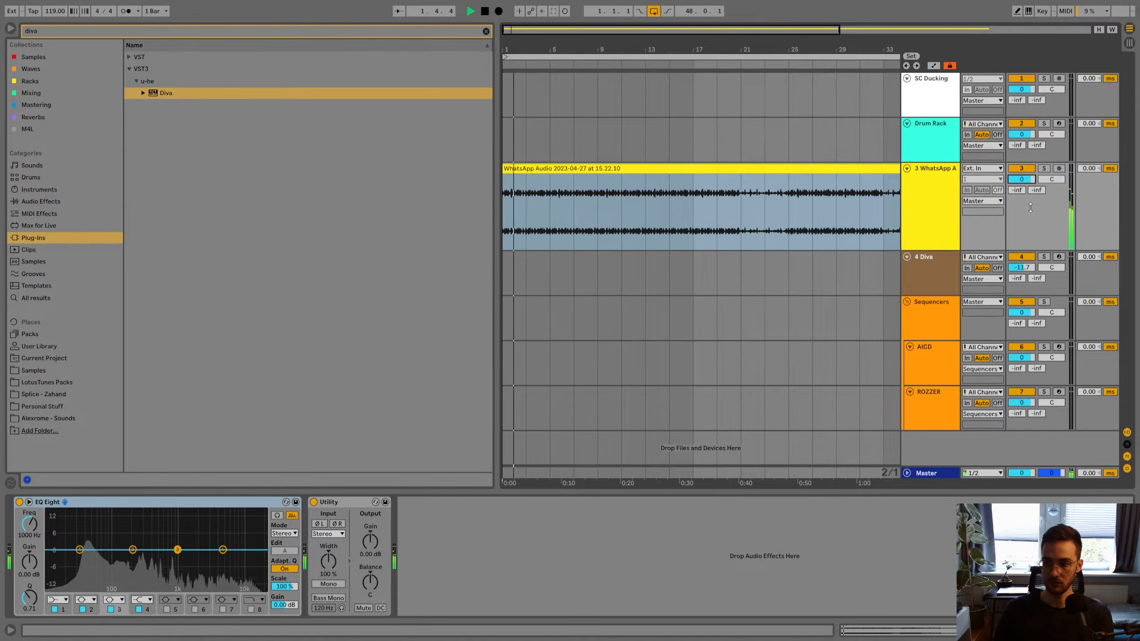
Arm the Diva track and play the WhatsApp recording from bar 25 to audition the synth against it.
left_click(1039, 267)
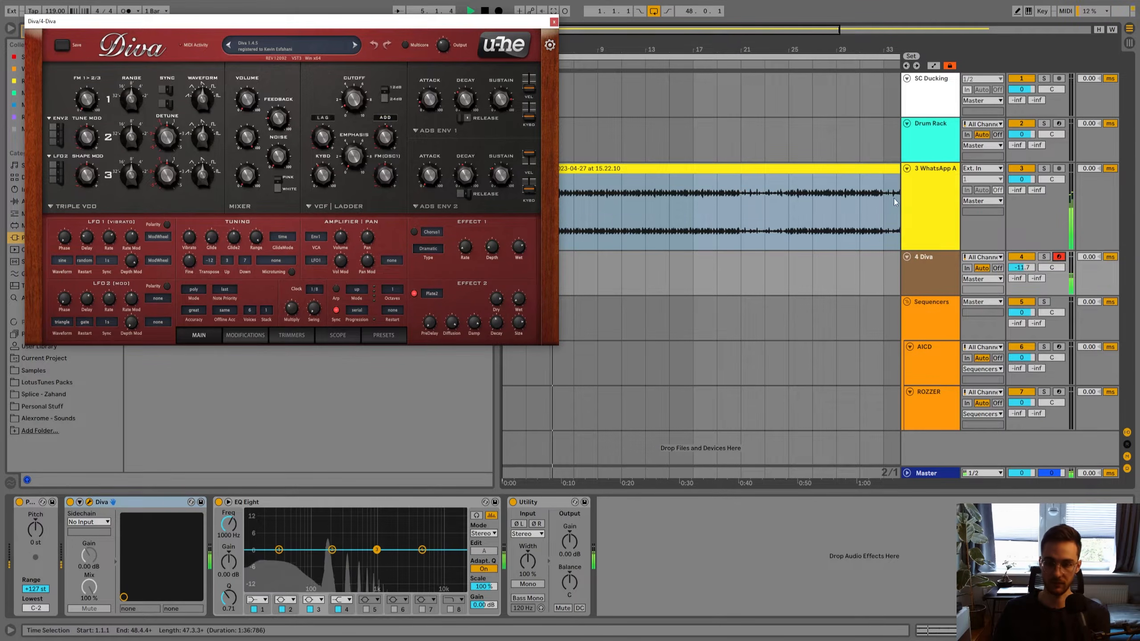
left_click_drag(587, 50, 586, 44)
left_click(706, 248)
left_click(681, 245)
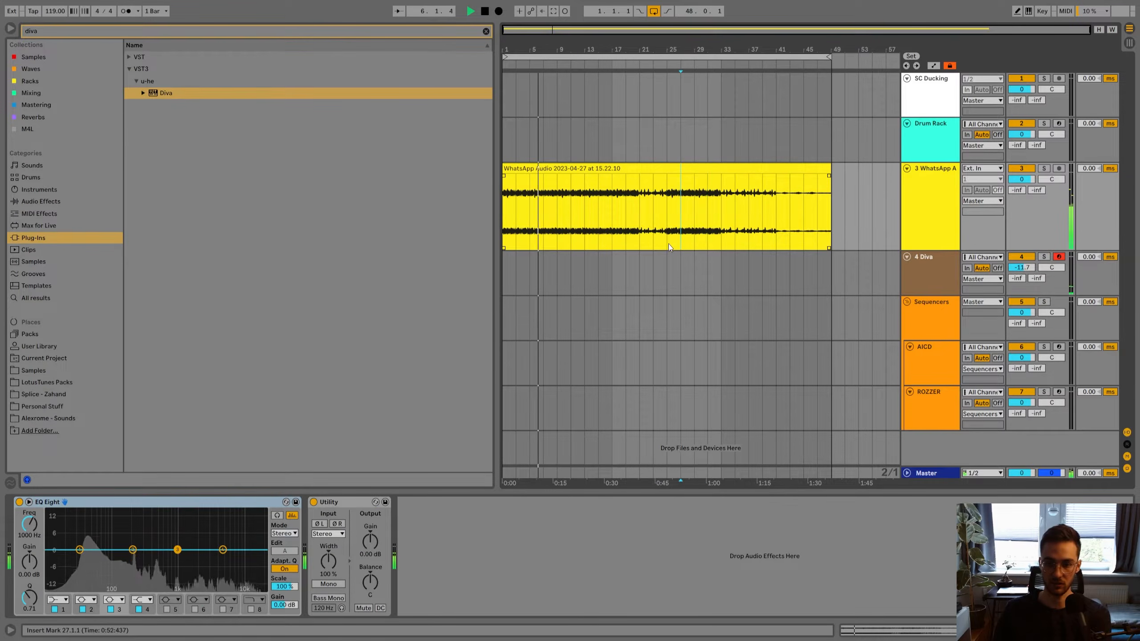
left_click(1043, 169)
left_click(1043, 169)
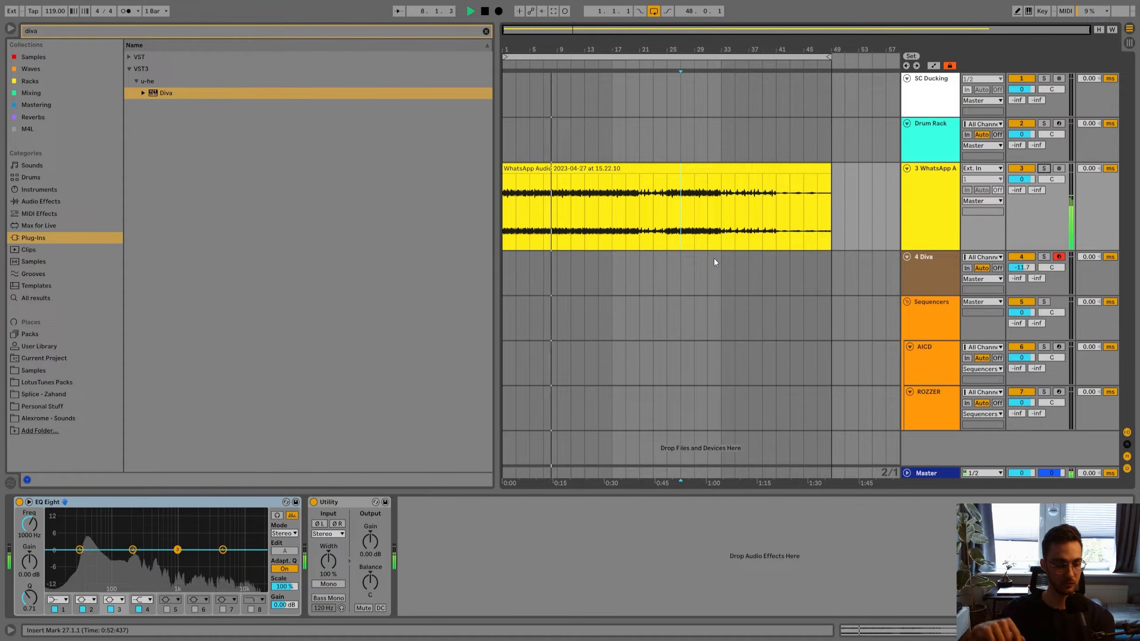
left_click(653, 265)
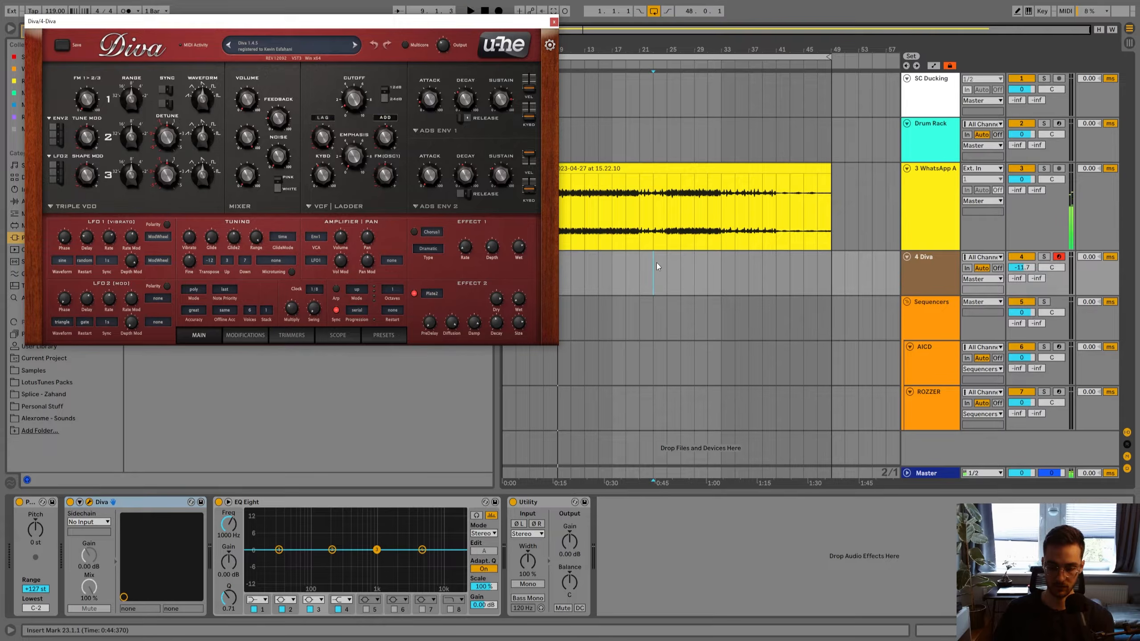
left_click(672, 261)
key("space")
key("space")
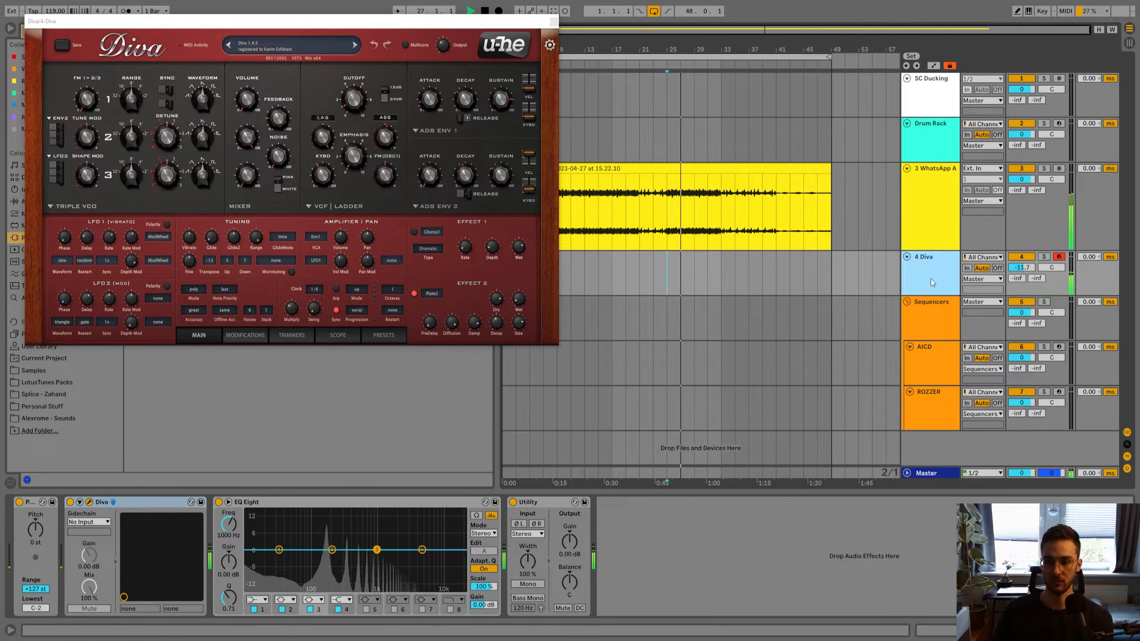
double_click(679, 275)
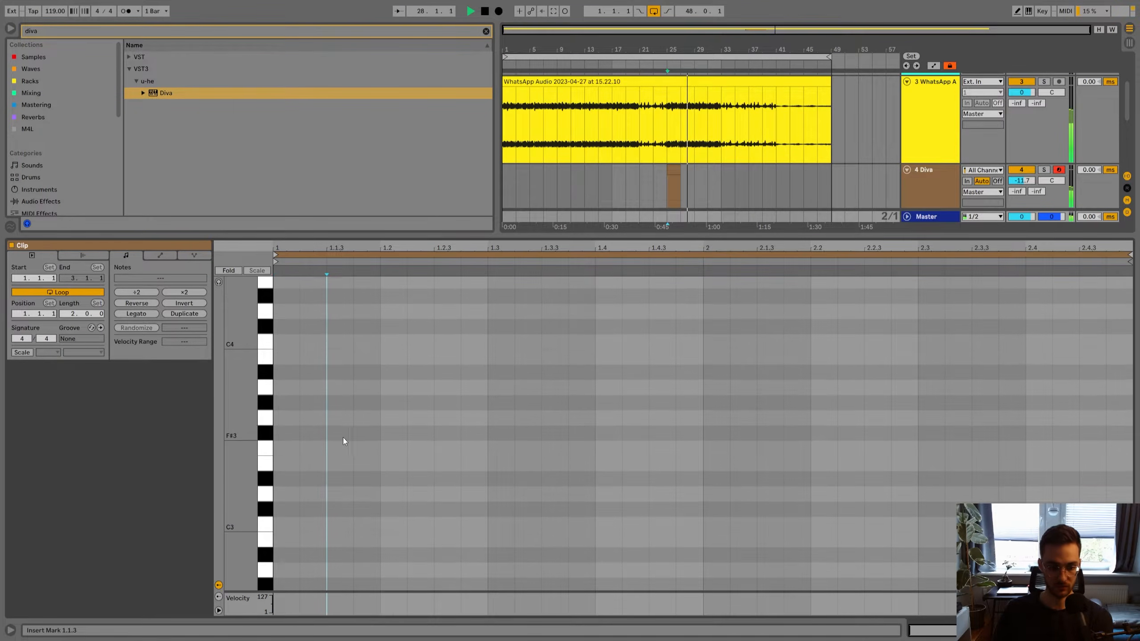
scroll(343, 437, "down", 1)
double_click(277, 423)
left_click_drag(297, 423, 624, 423)
key("Delete")
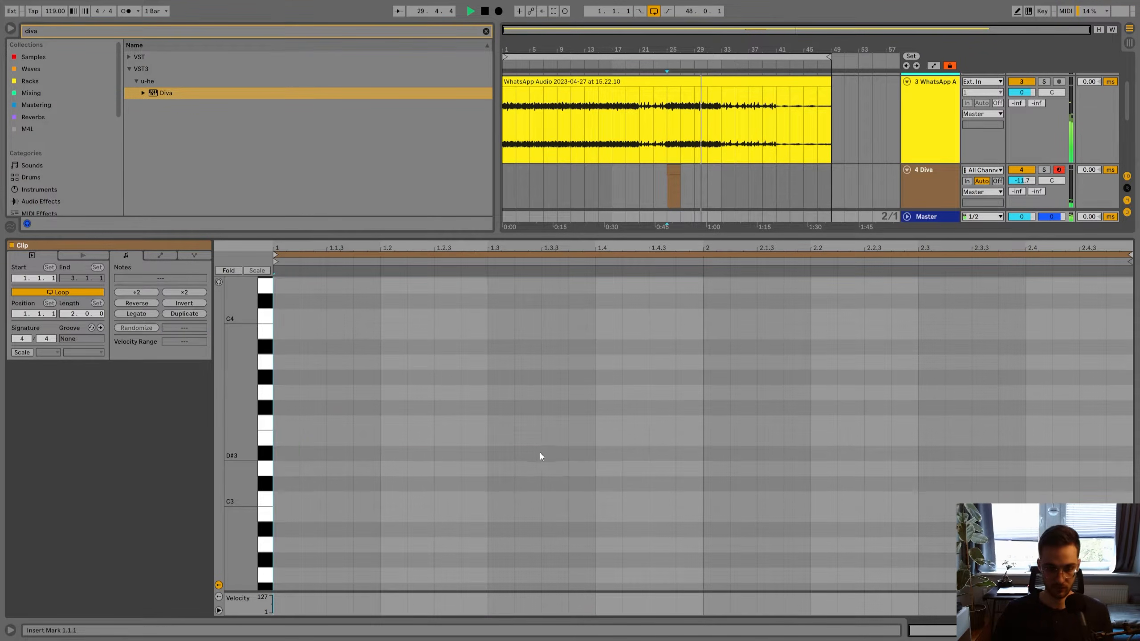
key("shift+Tab")
left_click_drag(707, 274, 642, 263)
key("space")
left_click(683, 265)
left_click(676, 255)
key("Delete")
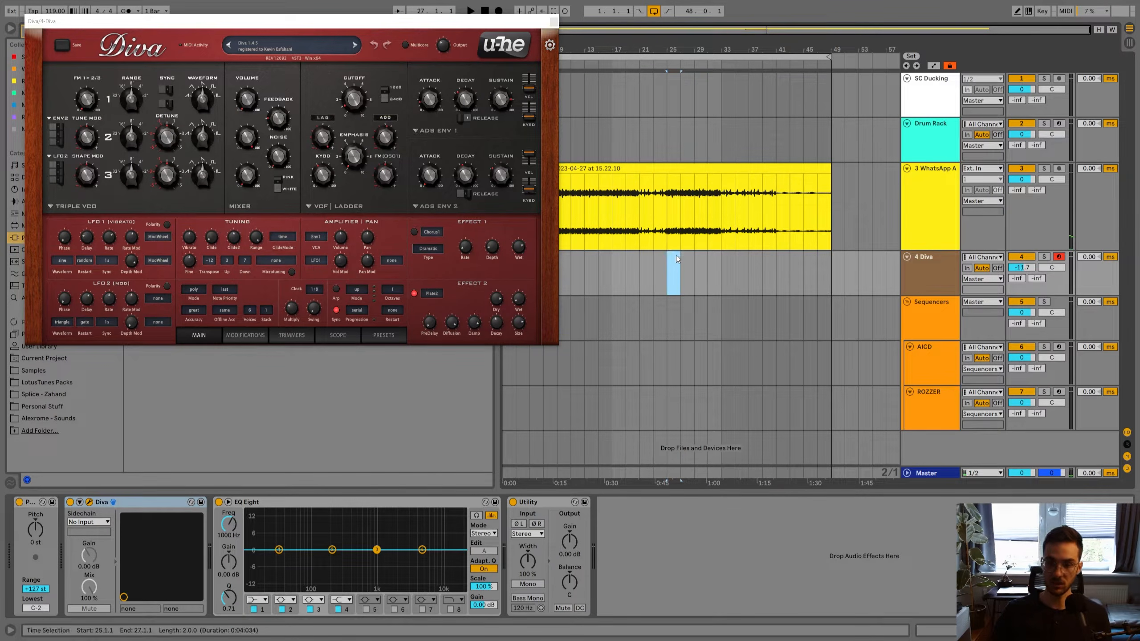
Close the Diva window and listen to the WhatsApp recording from bar 19.
left_click(554, 22)
left_click(609, 282)
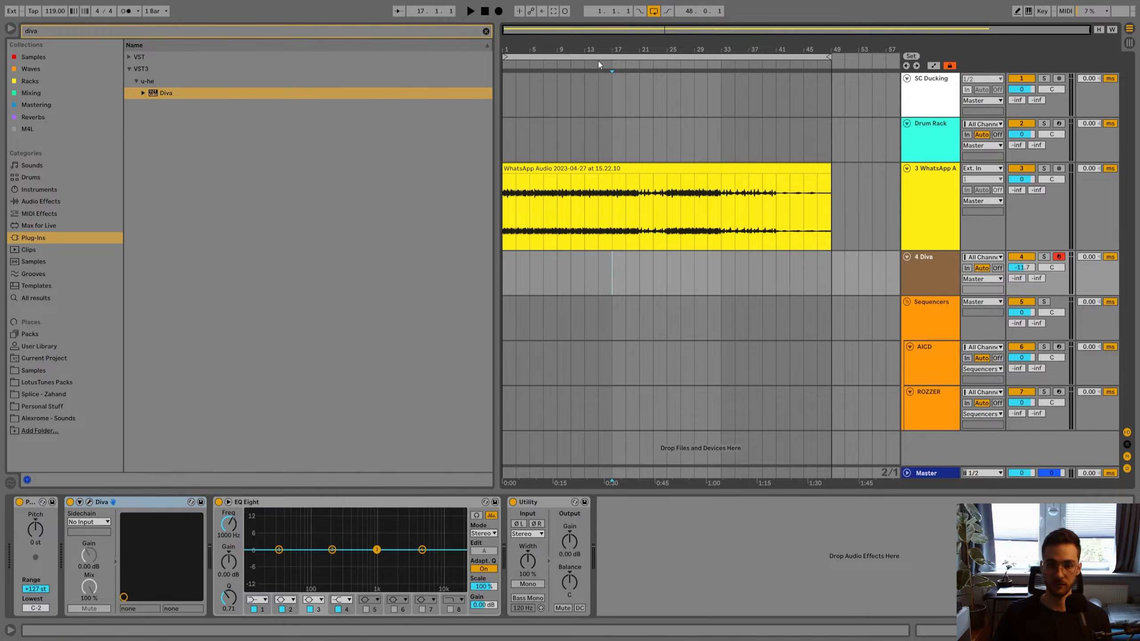
left_click(559, 205)
left_click_drag(553, 204, 748, 208)
left_click(626, 208)
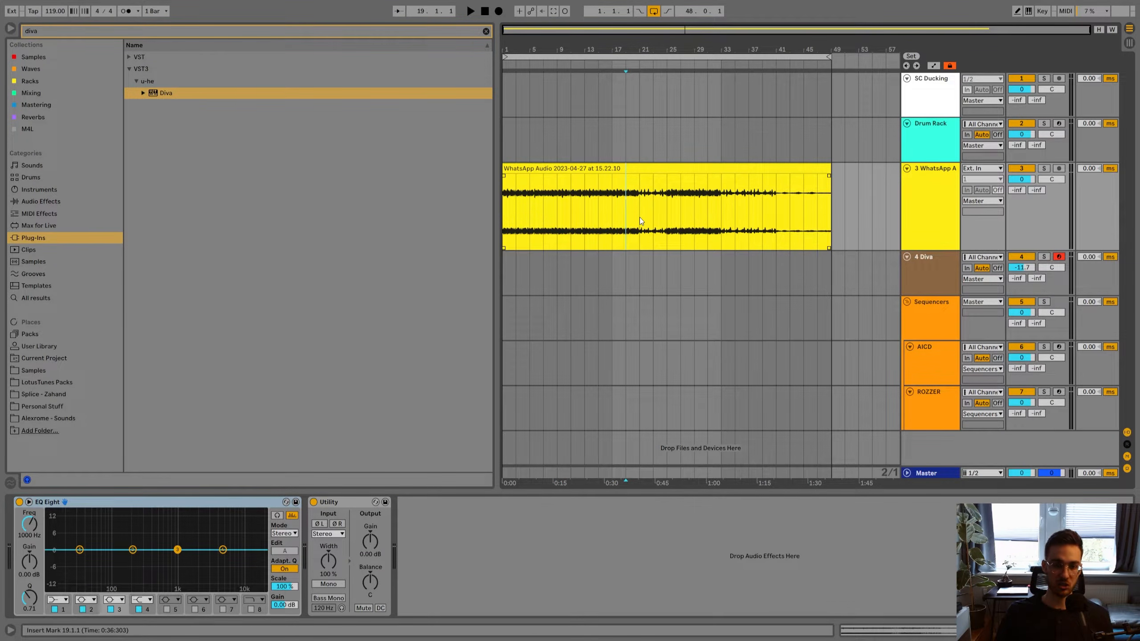
key("space")
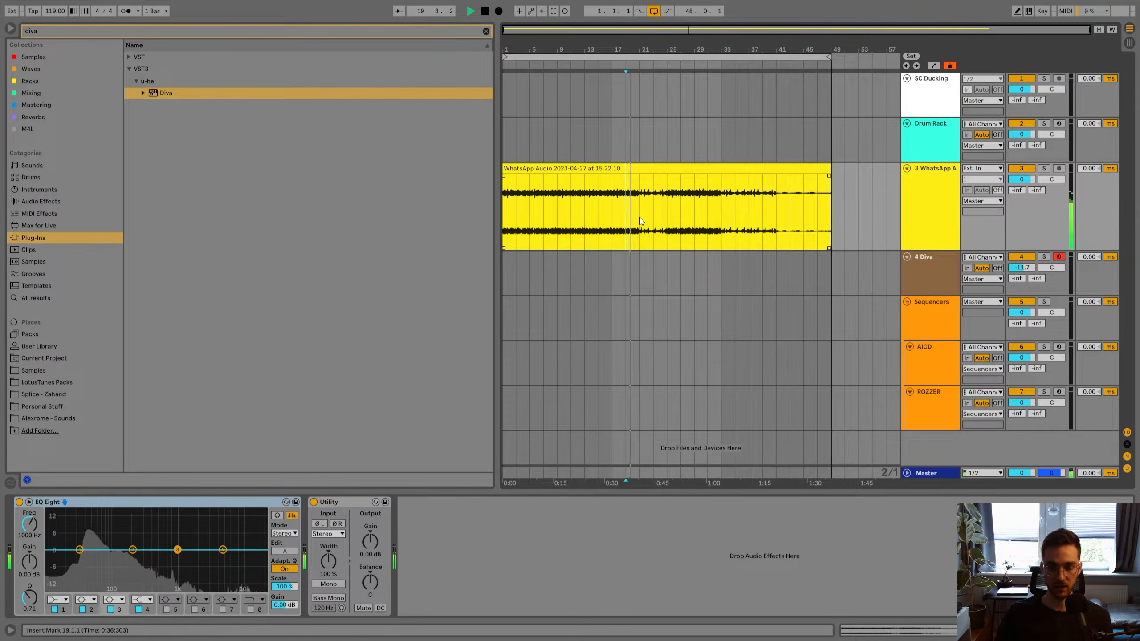
left_click(663, 209)
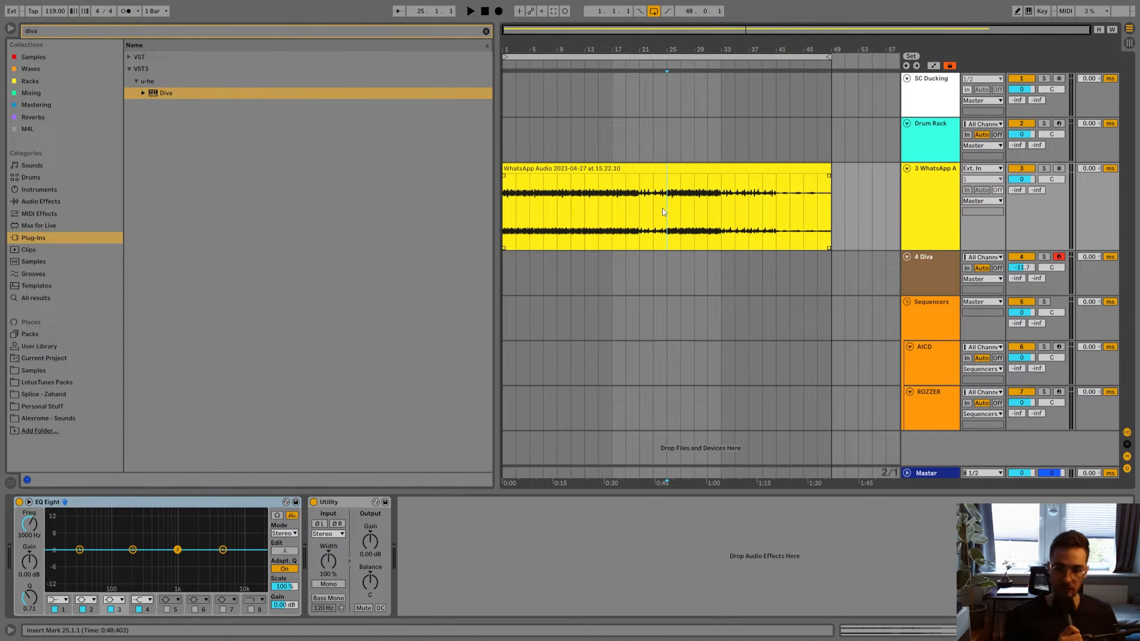
left_click(627, 209)
key("space")
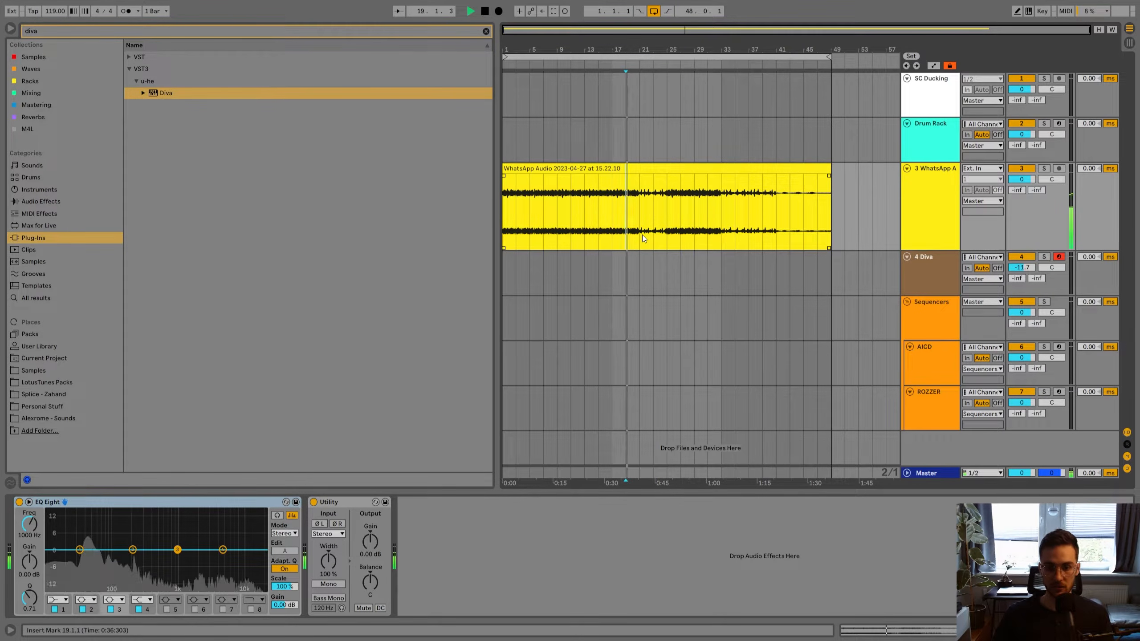
left_click(652, 216)
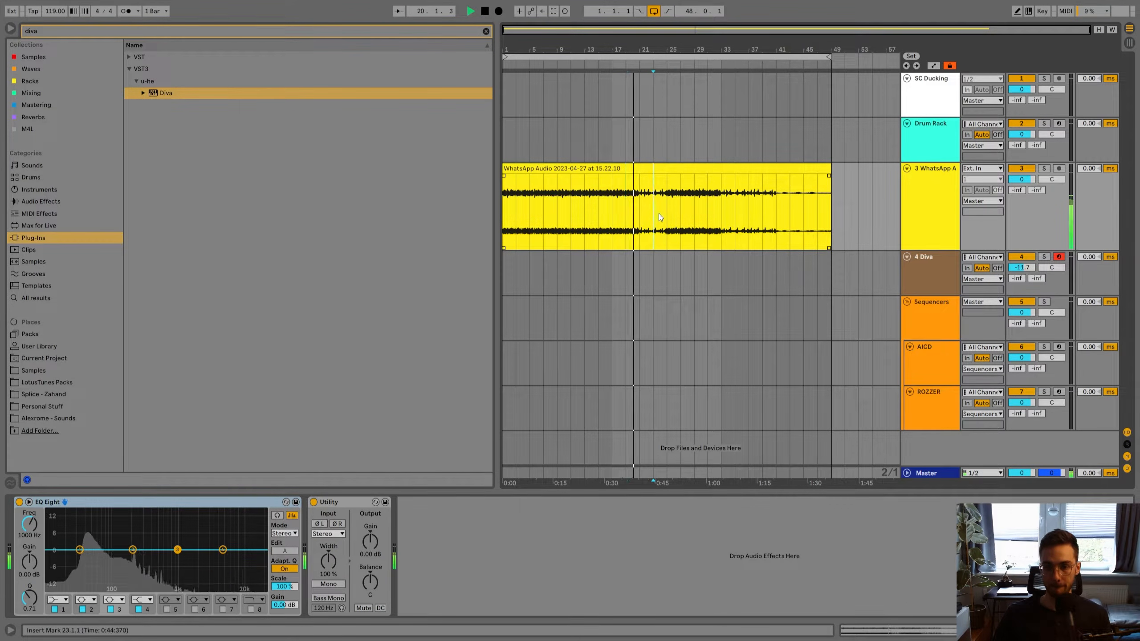
Clear the browser search and set the insert marker at bar 25 on the Diva track.
left_click(919, 282)
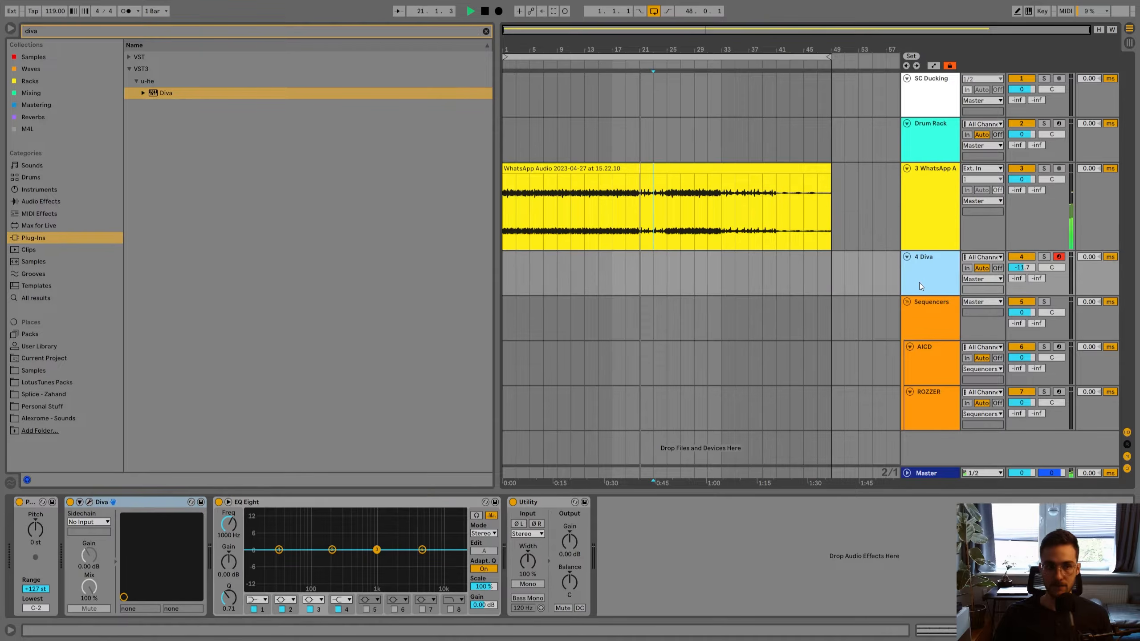
left_click(486, 31)
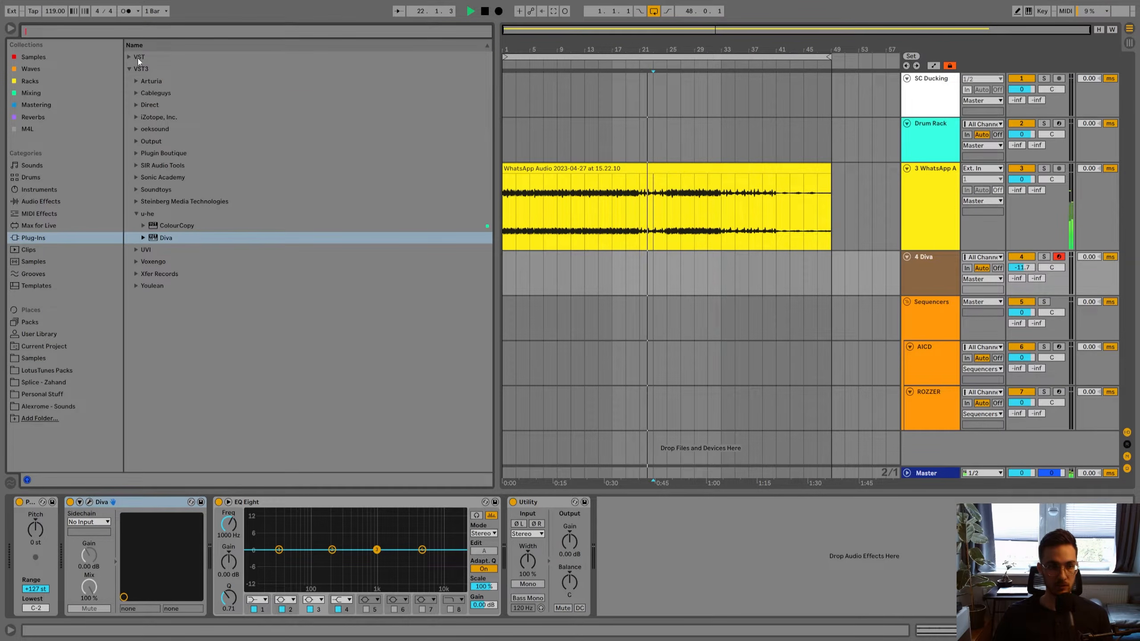
left_click(756, 264)
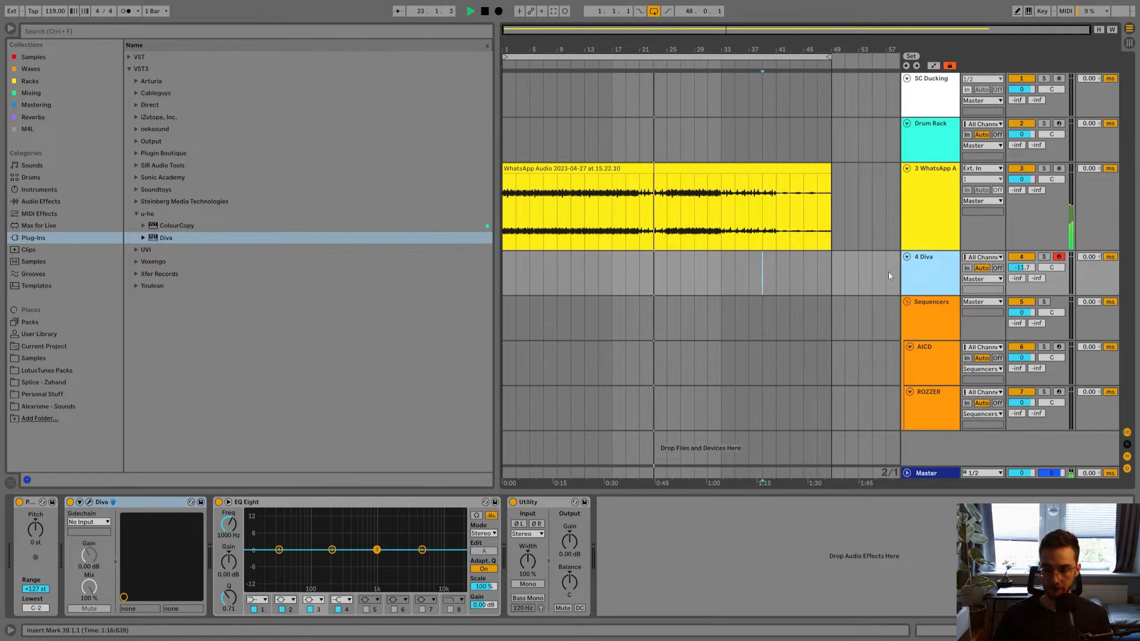
left_click_drag(654, 51, 673, 128)
mouse_move(683, 51)
left_mouse_down()
mouse_move(637, 22)
mouse_move(666, 11)
left_mouse_up()
left_click(665, 289)
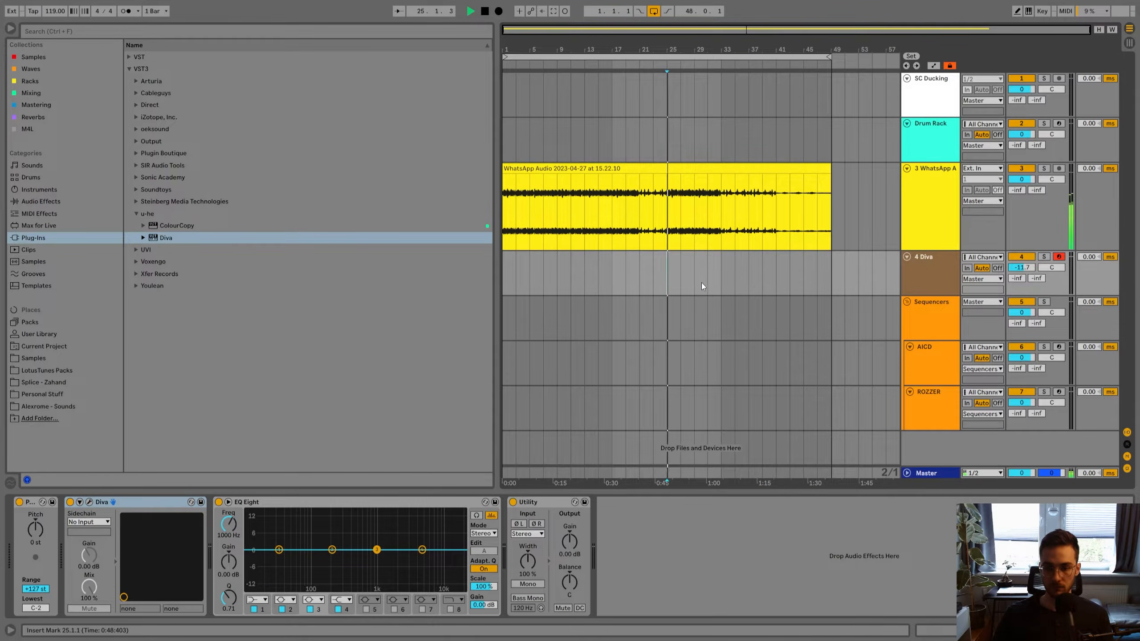
Stop playback and insert a new audio track directly below the WhatsApp recording's track.
key("space")
left_click(928, 238)
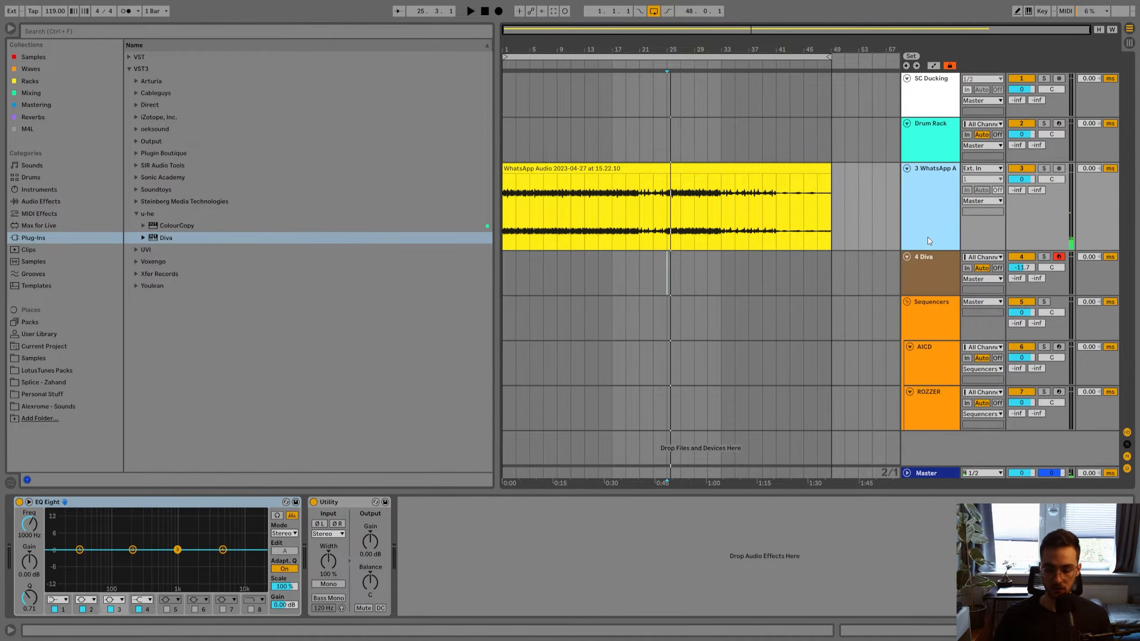
key("ctrl+t")
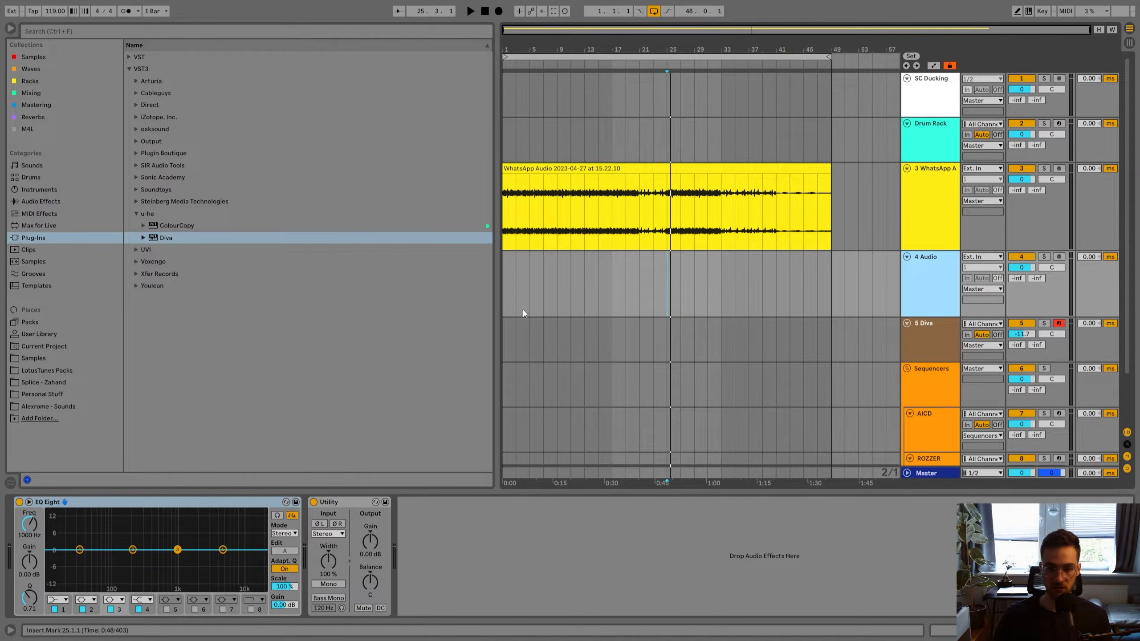
Place synth filler 31 in A#min from the Tulum suite's Ambient Swells at bar 15 on the new audio track, with track volume -11.8 dB.
left_click(53, 372)
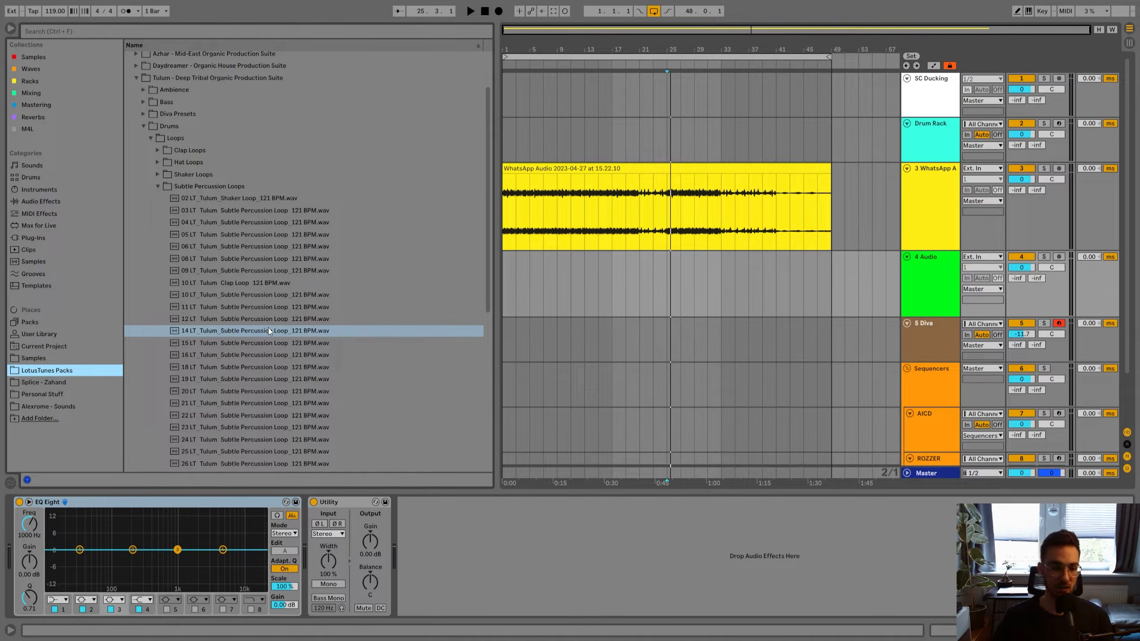
left_click(159, 186)
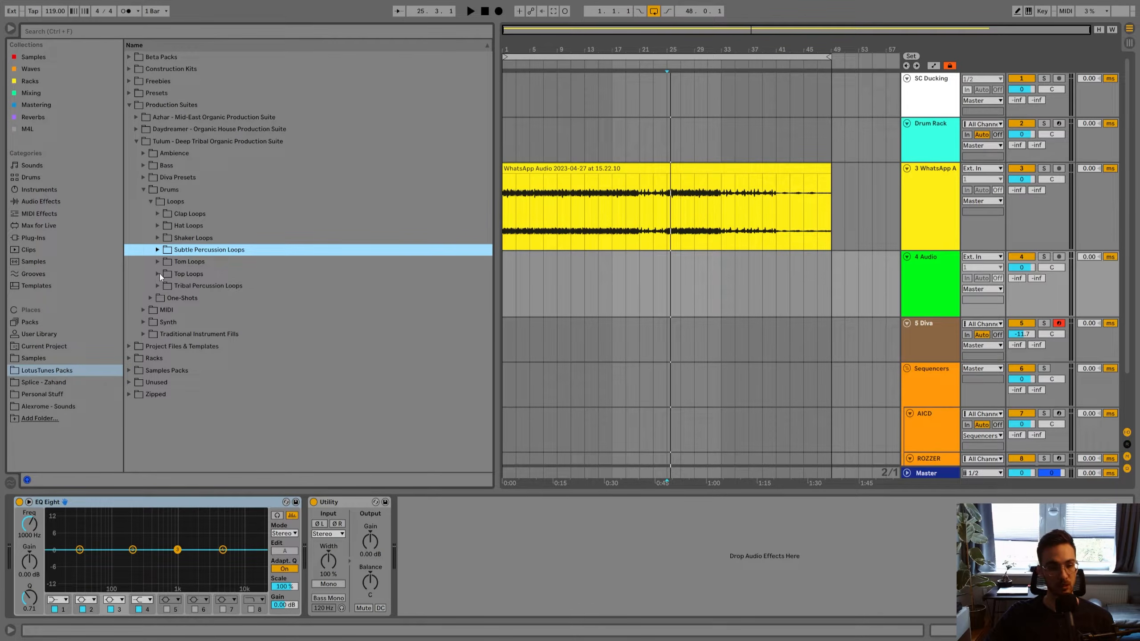
left_click(150, 202)
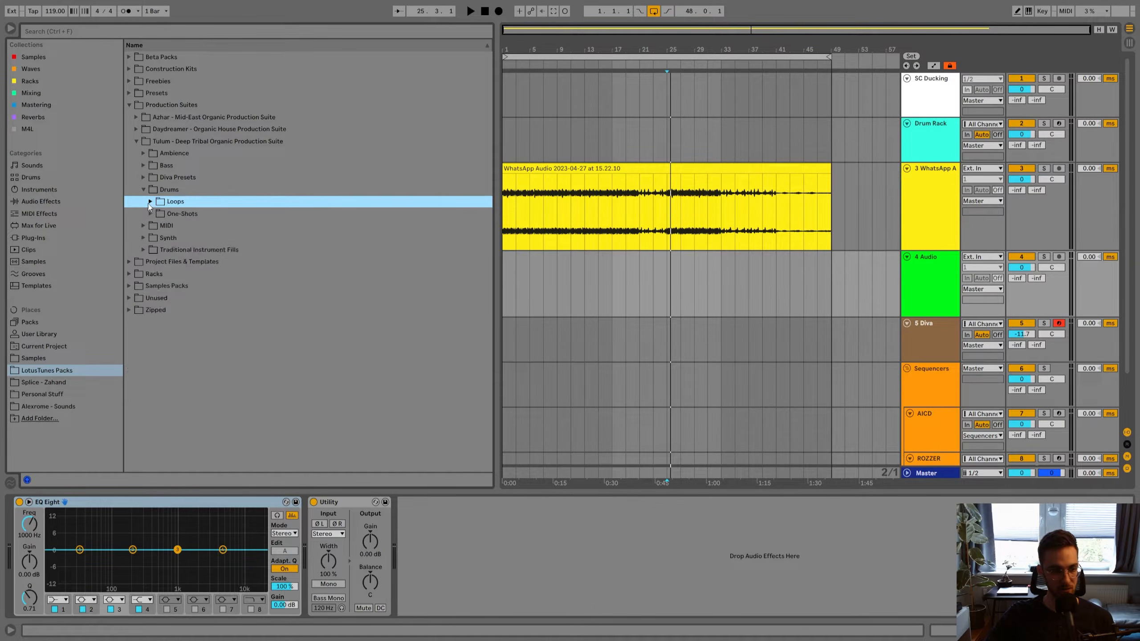
left_click(150, 237)
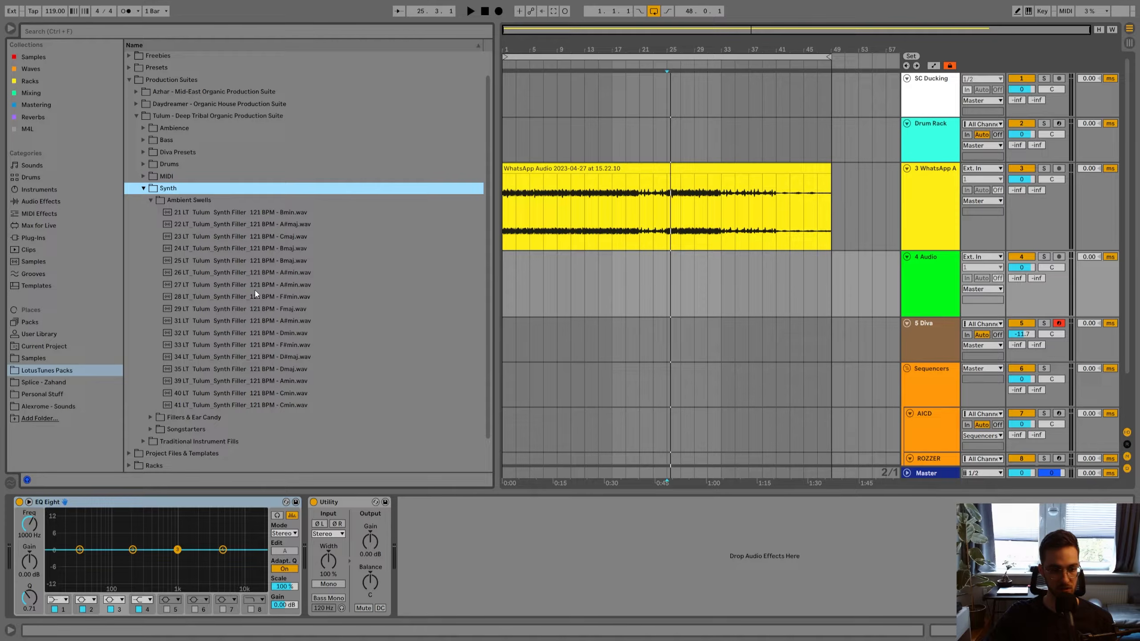
left_click(283, 323)
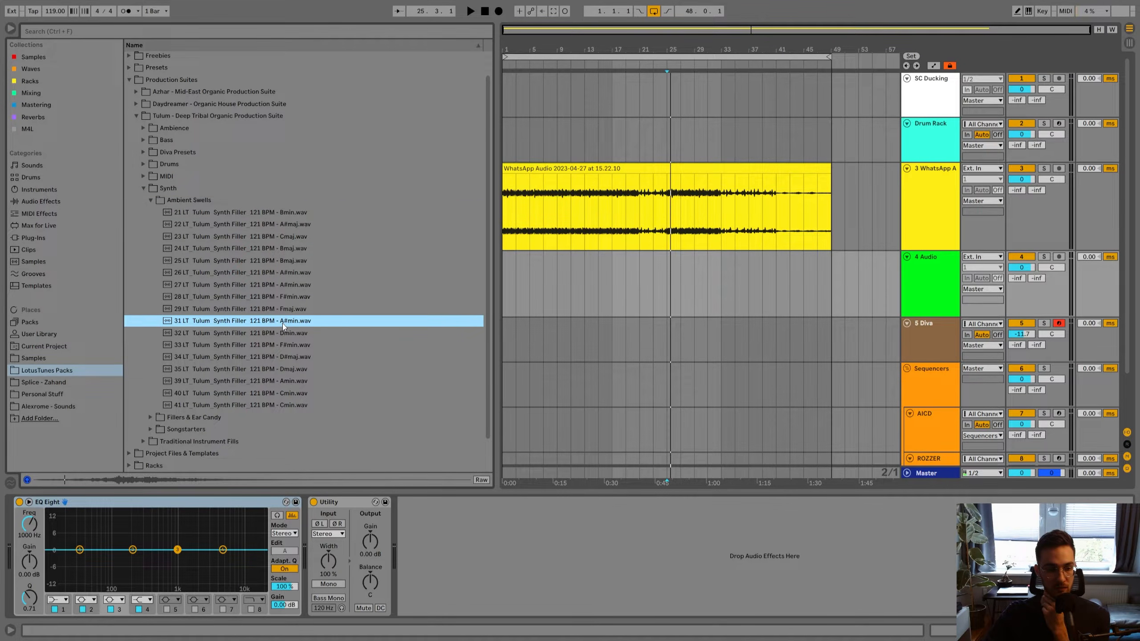
left_click_drag(281, 323, 598, 287)
left_click_drag(1021, 267, 1021, 284)
Create a two-bar MIDI clip at bar 17 on the Diva track and add A#3 and F3 notes about seven sixteenths long.
left_click(744, 335)
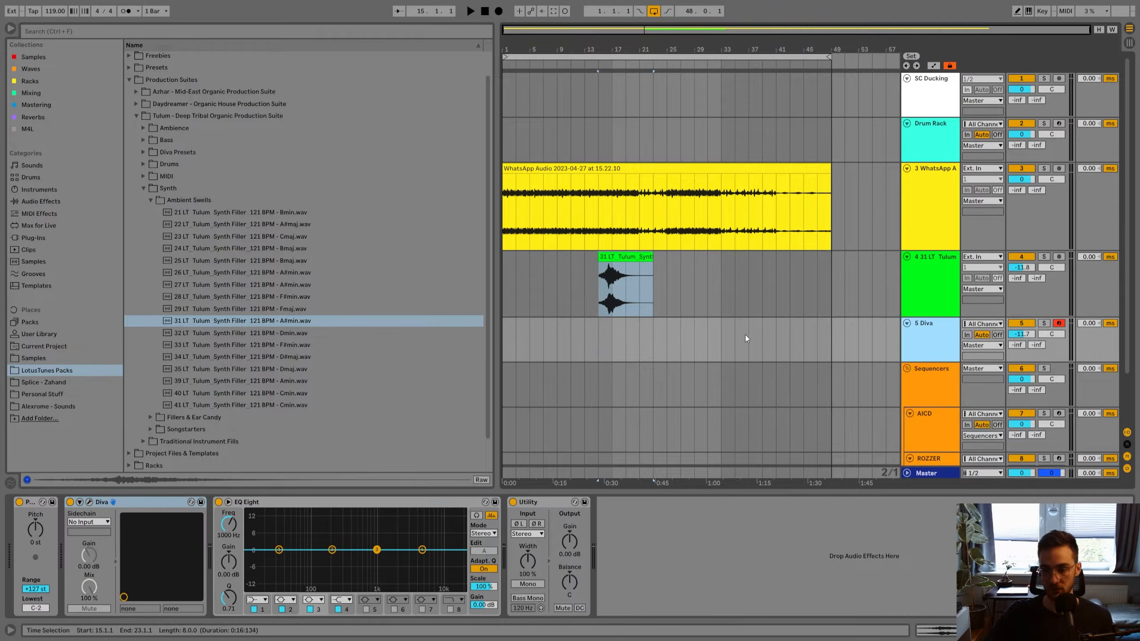
double_click(622, 330)
left_click(280, 376)
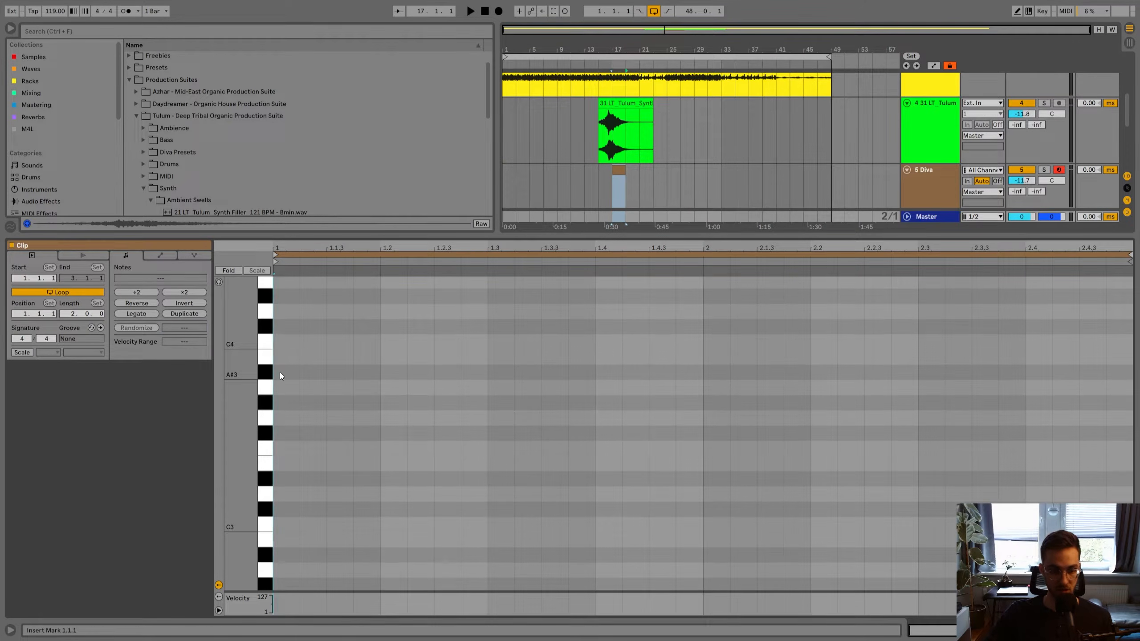
double_click(280, 373)
left_click_drag(298, 373, 460, 373)
left_click_drag(339, 376, 338, 455)
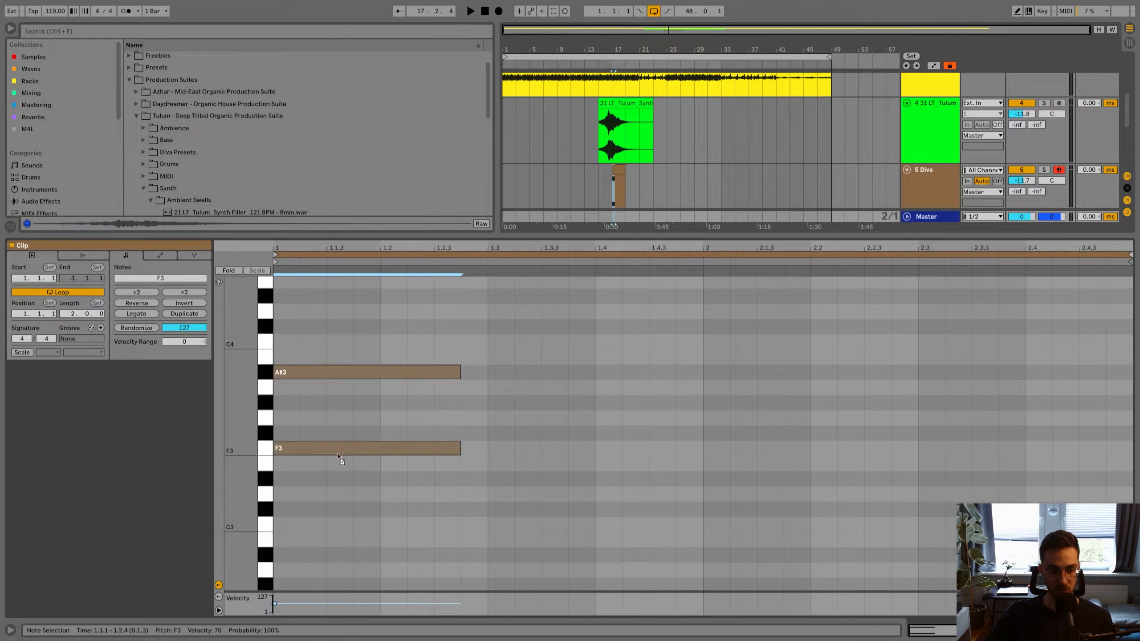
left_click_drag(326, 370, 338, 449)
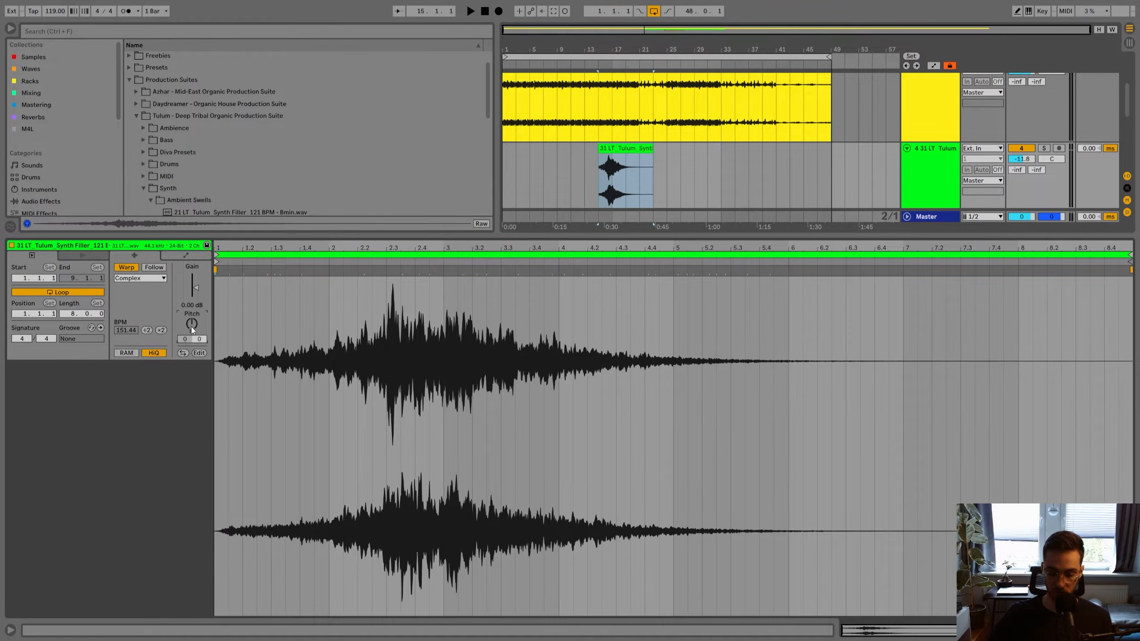
Choose a warp mode for the Tulum synth filler clip.
left_click(150, 279)
left_click(134, 336)
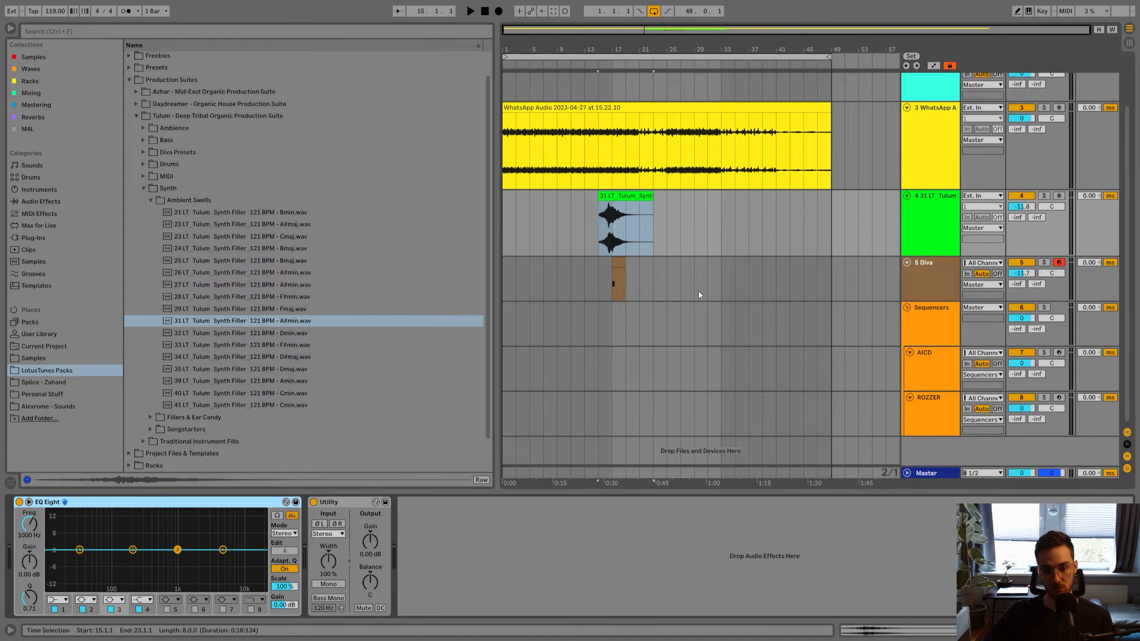
Play the synth filler clip from bar 15 while lowering its track volume to -37.2 dB.
left_click(606, 196)
key("space")
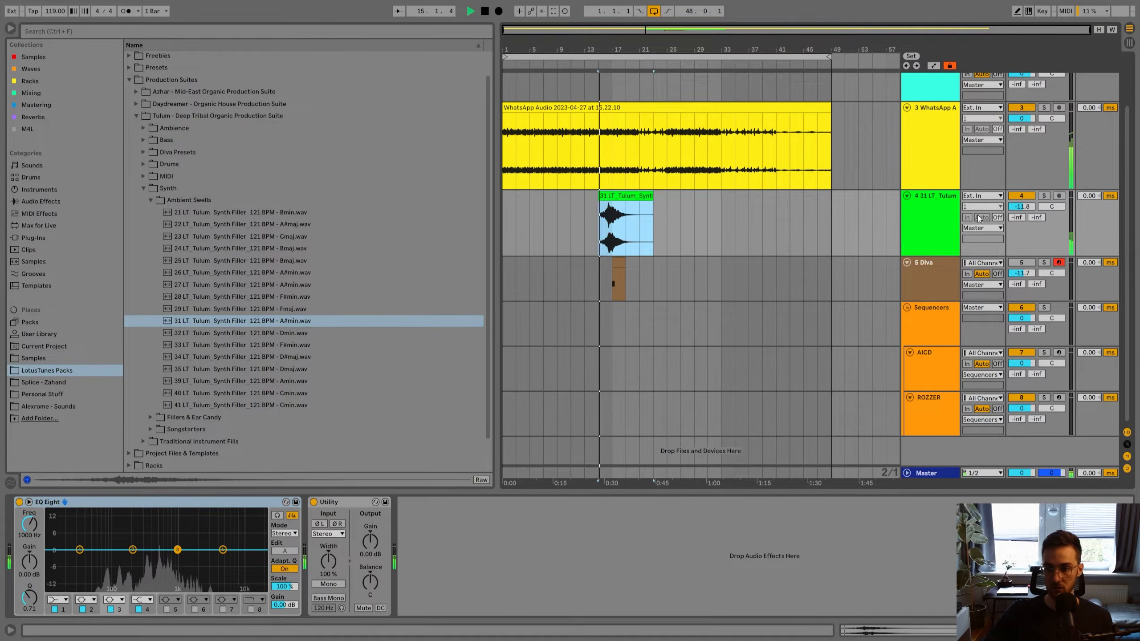
left_click_drag(1022, 207, 1017, 208)
scroll(1016, 208, "up", 3)
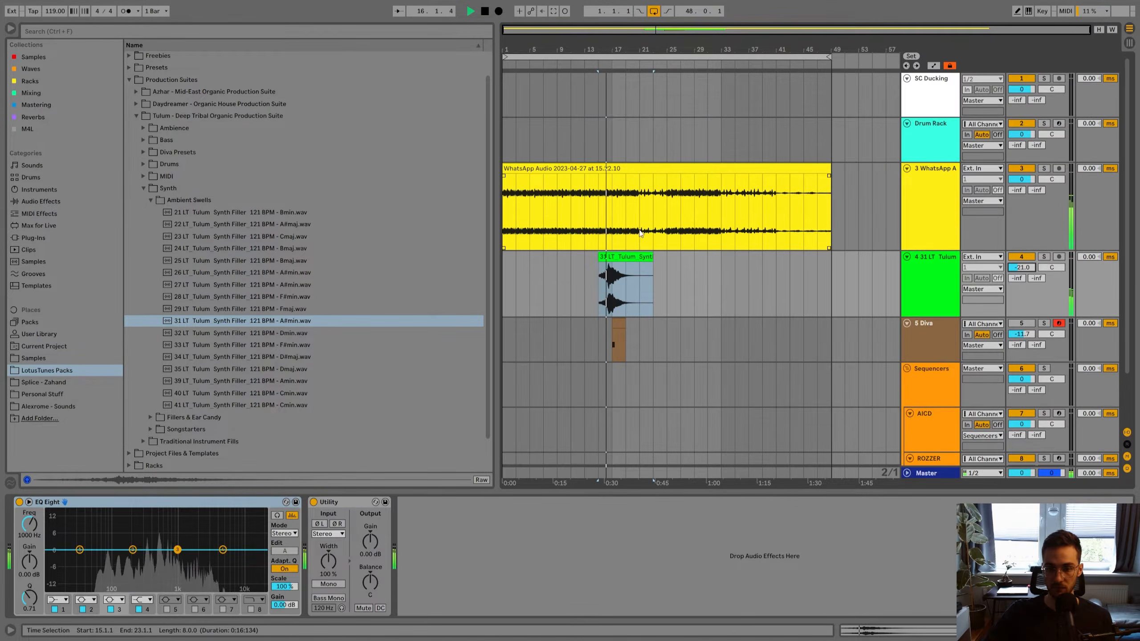
left_click_drag(1022, 268, 1022, 278)
left_click(607, 257)
key("space")
Add the ColourCopy delay to the synth filler track, play the clip from bar 15 and set the track volume to -28.0 dB.
left_click(103, 93)
left_click(90, 32)
type("colo")
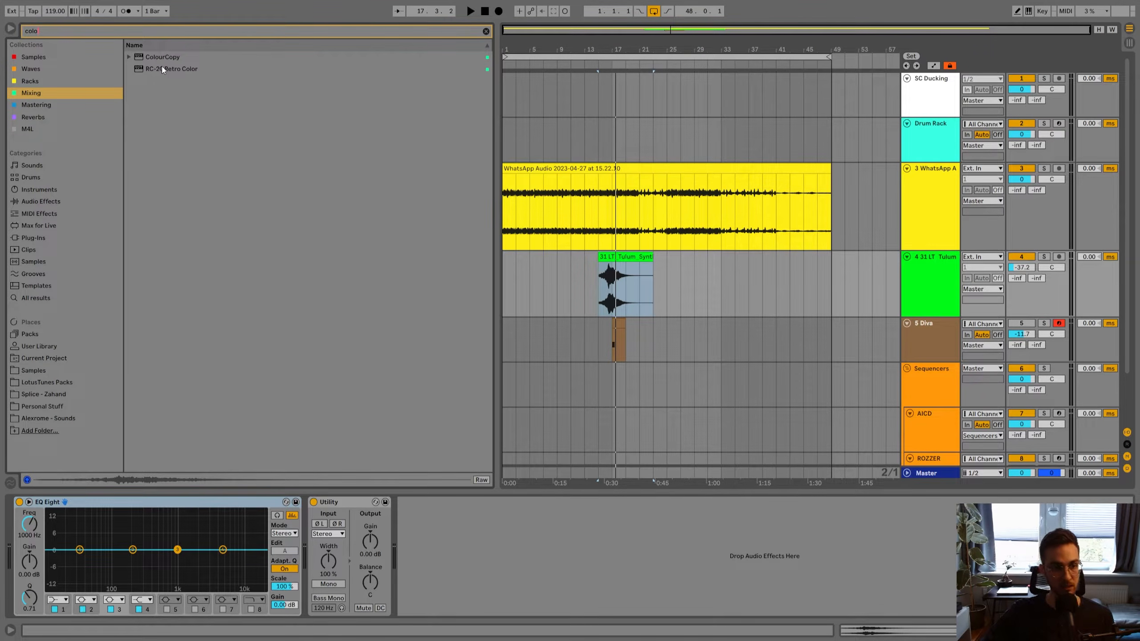
double_click(154, 61)
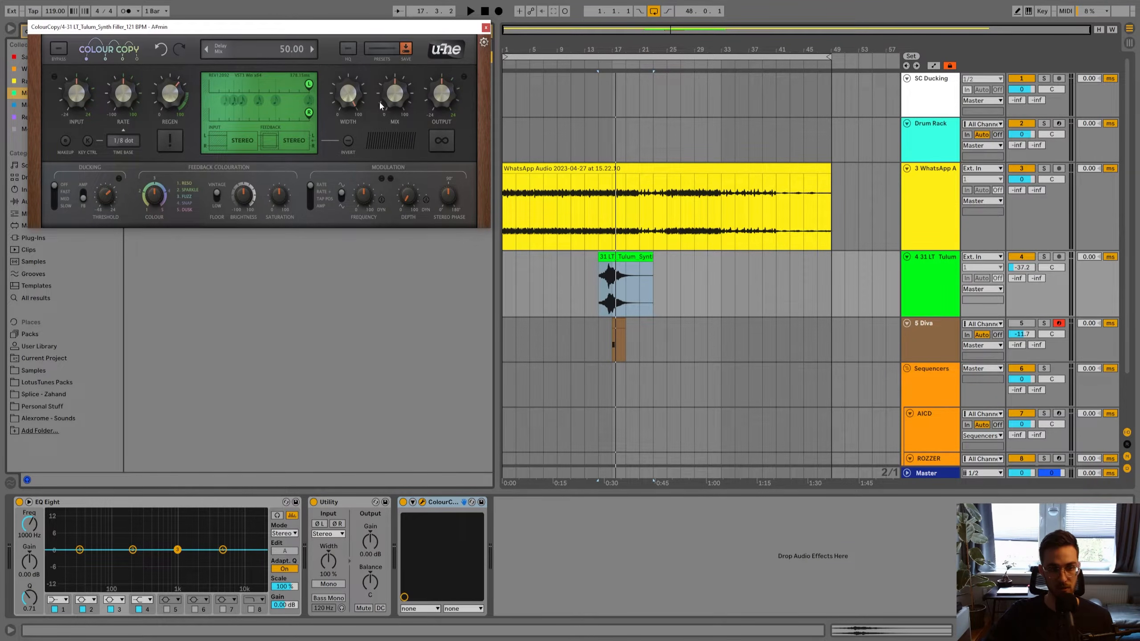
key("space")
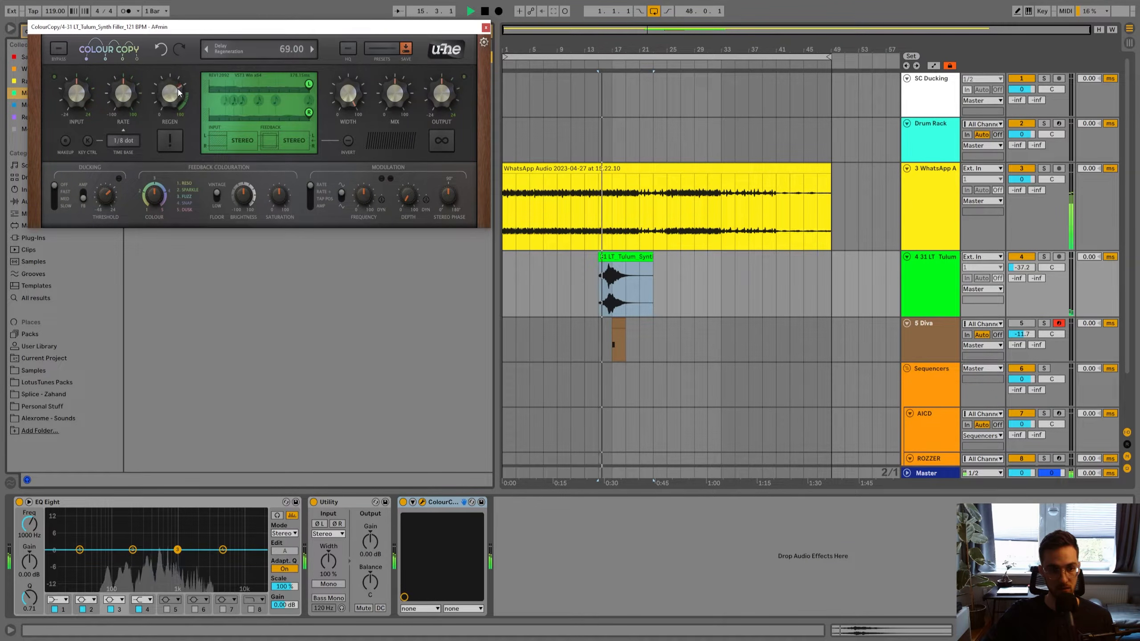
left_click(643, 298)
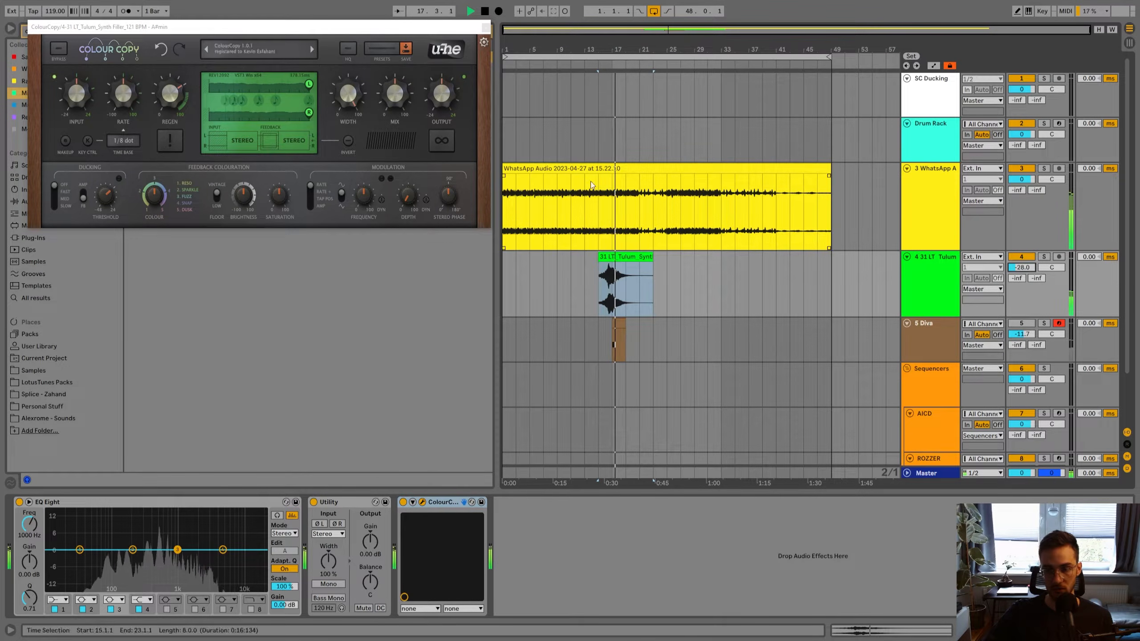
Close the ColourCopy window and add Echo to the synth filler track with 90% feedback, Ping Pong mode and 29% dry/wet.
left_click(486, 29)
left_click(61, 29)
type("echo")
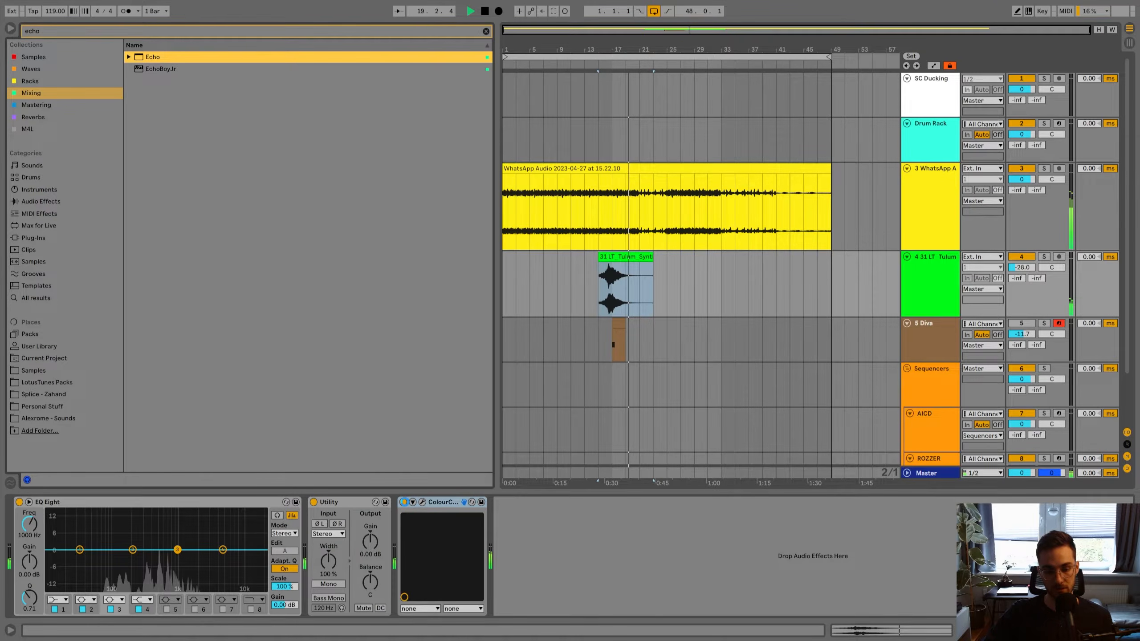
key("Return")
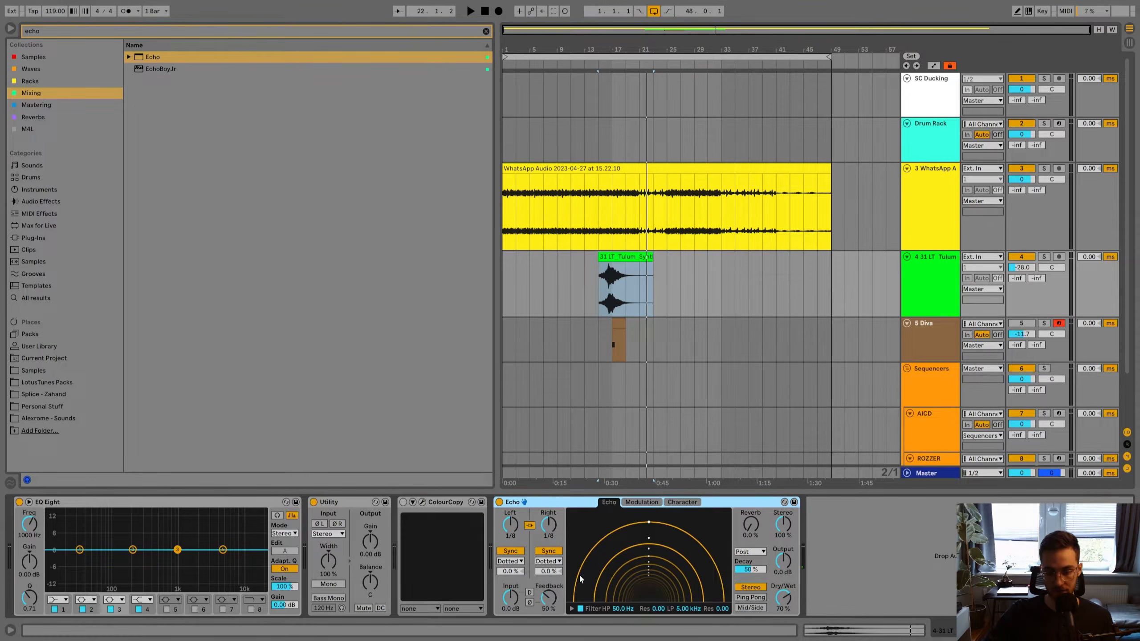
left_click_drag(559, 597, 558, 570)
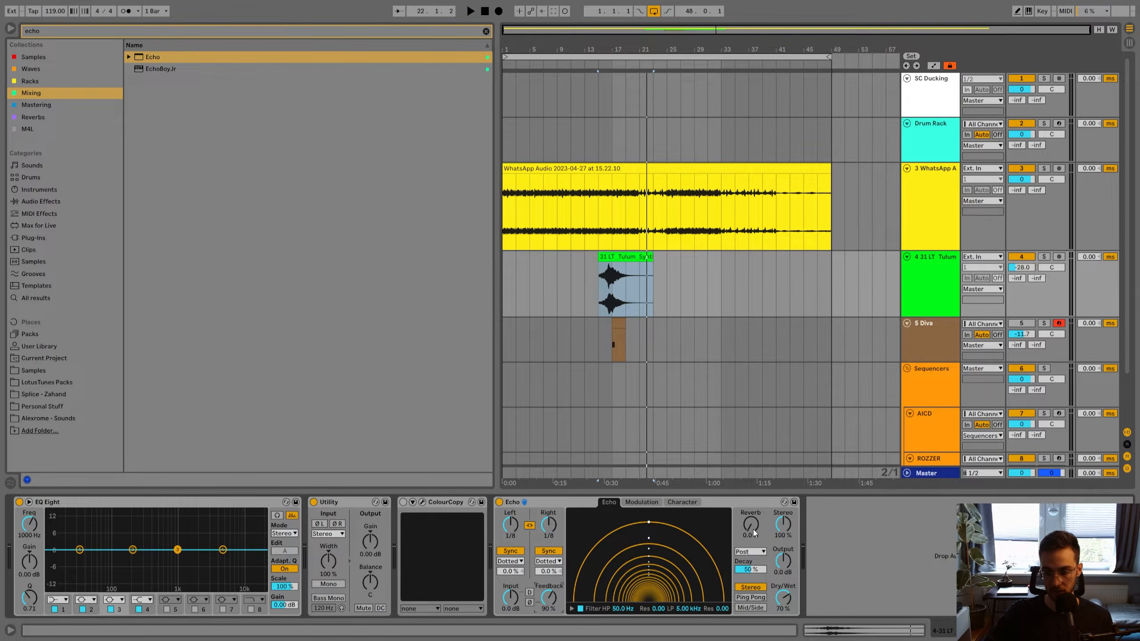
left_click(760, 599)
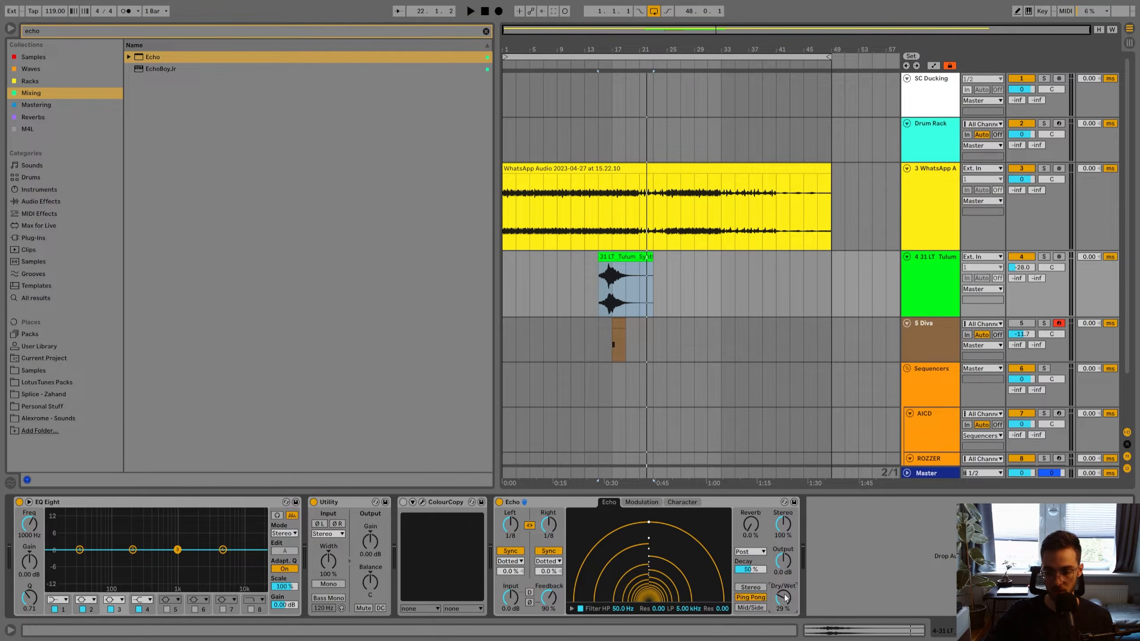
Play the arrangement from bar 15 to hear the synth filler with Echo alongside the Diva clip.
left_click(629, 305)
key("space")
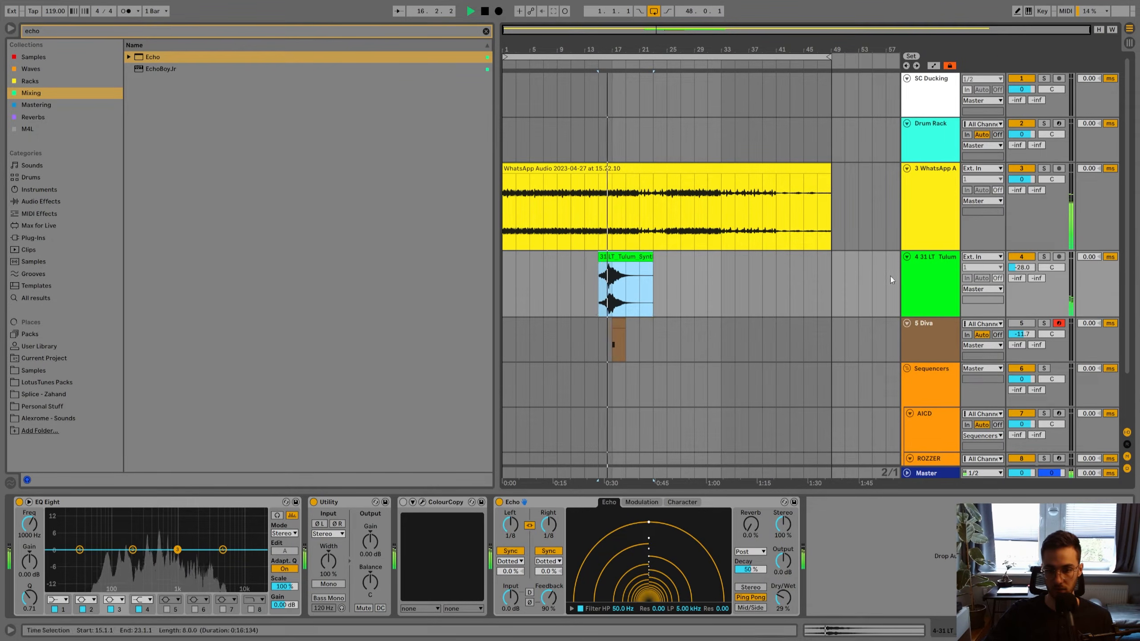
left_click(669, 292)
scroll(669, 292, "down", 2)
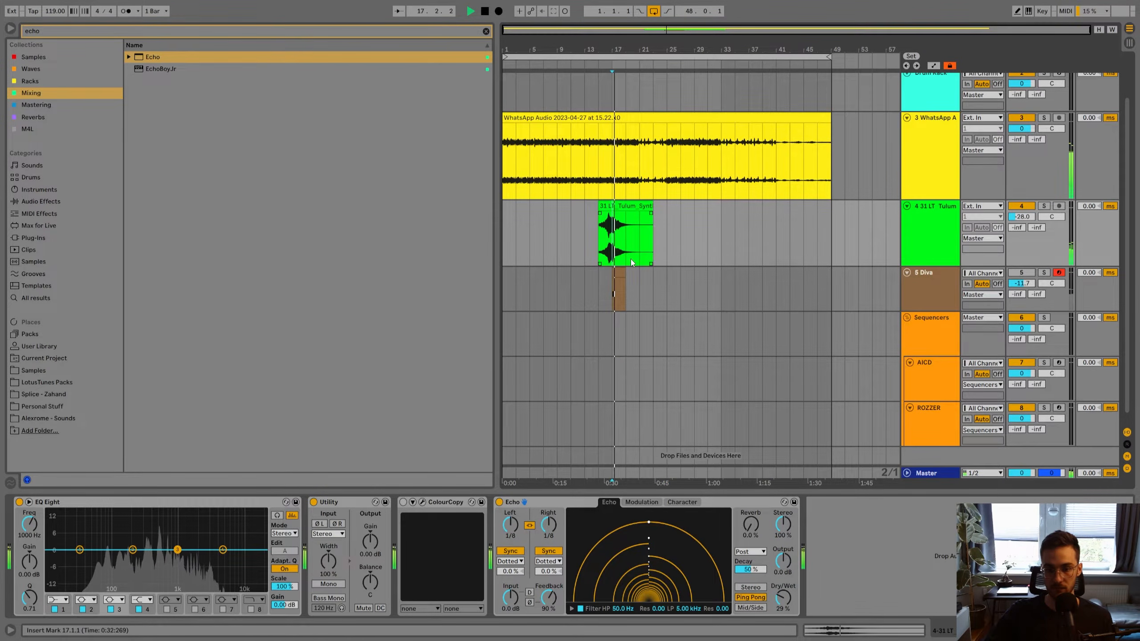
scroll(631, 263, "up", 1)
left_click(928, 317)
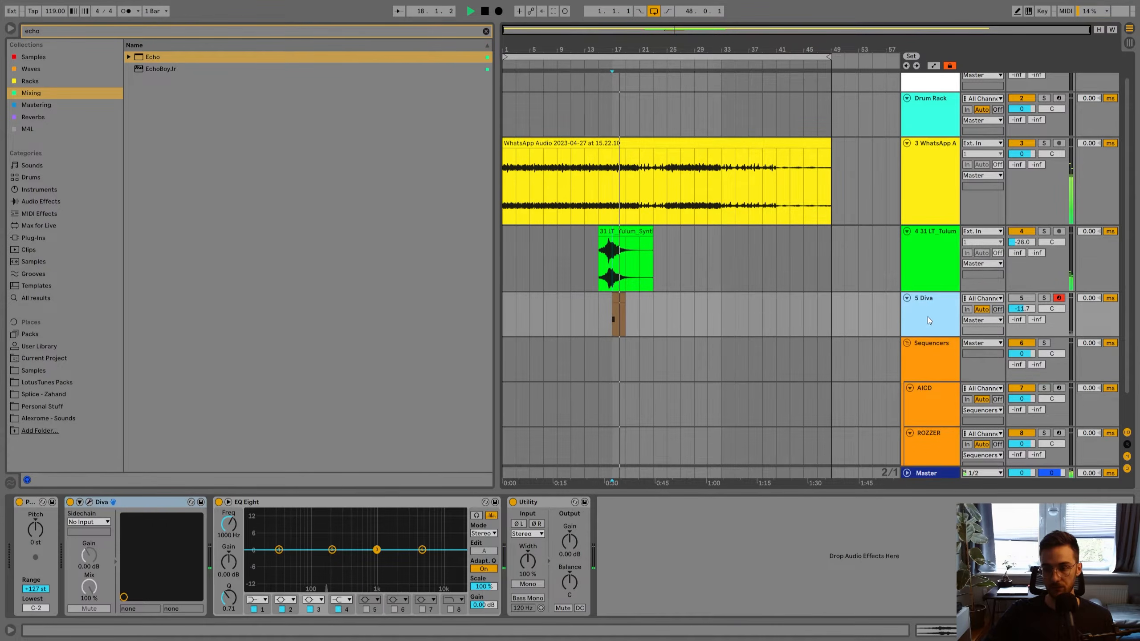
Stop playback and place copies of the synth filler clip at bars 5, 21 and 35.
left_click(673, 245)
left_click(621, 231)
key("space")
left_click_drag(602, 232, 752, 233)
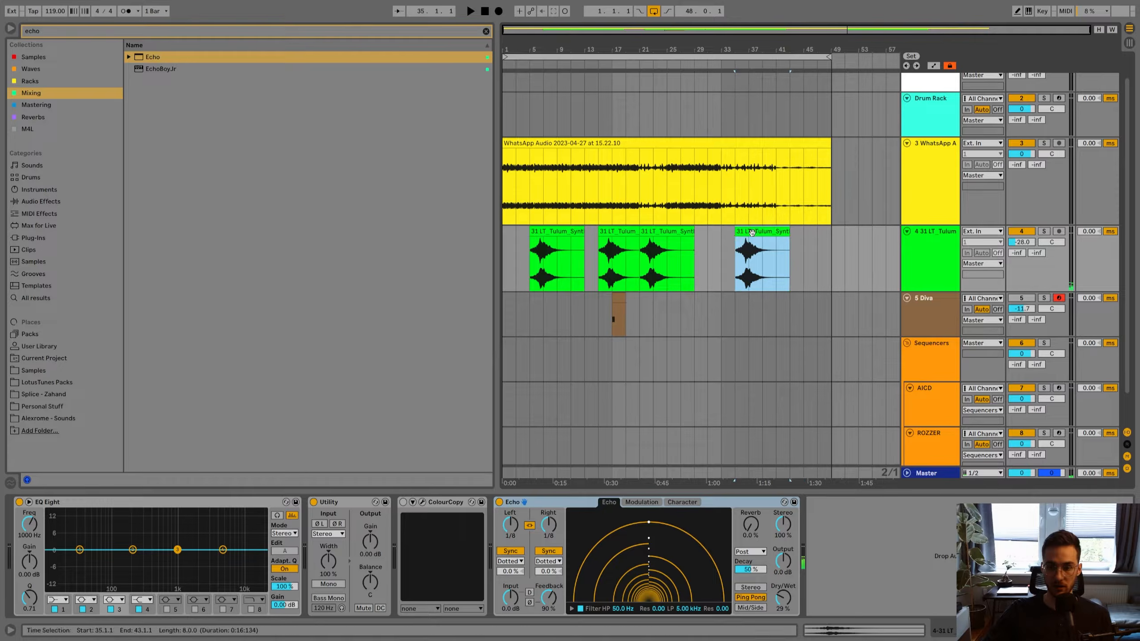
Delete the synth filler clips at bars 35, 15 and 5, keeping only the one at bar 21.
key("Delete")
double_click(621, 233)
left_click(612, 149)
key("Delete")
left_click(545, 155)
key("Delete")
left_click(540, 162)
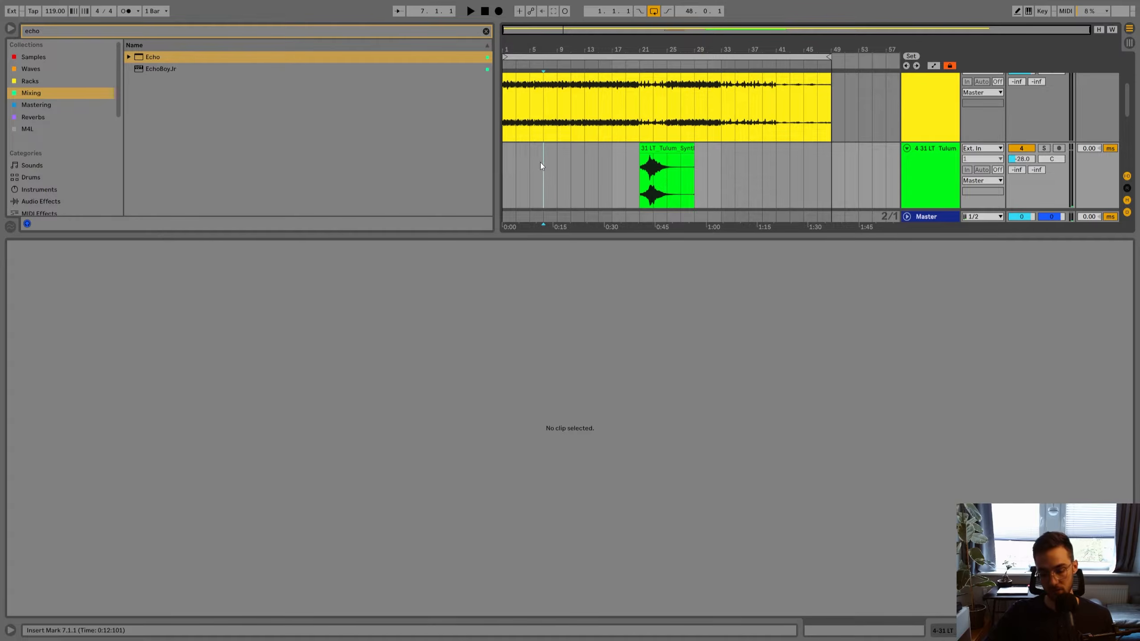
Return to the device view and locate the bar 21 clip's source sample in the browser.
key("shift+Tab")
scroll(604, 265, "up", 2)
left_click(660, 260)
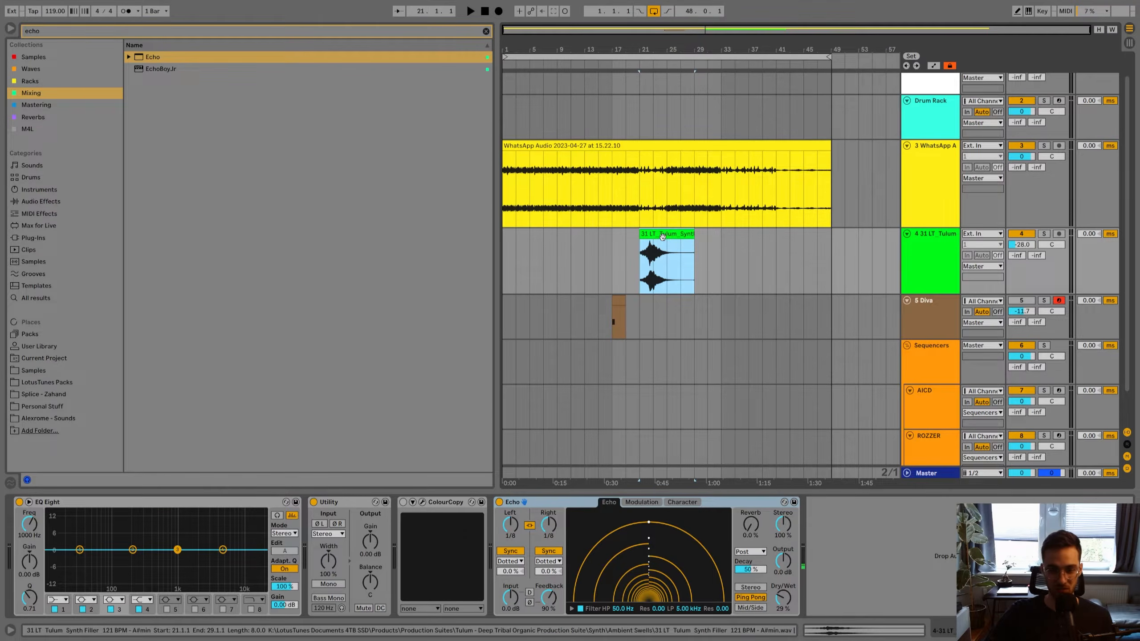
right_click(664, 238)
left_click(697, 370)
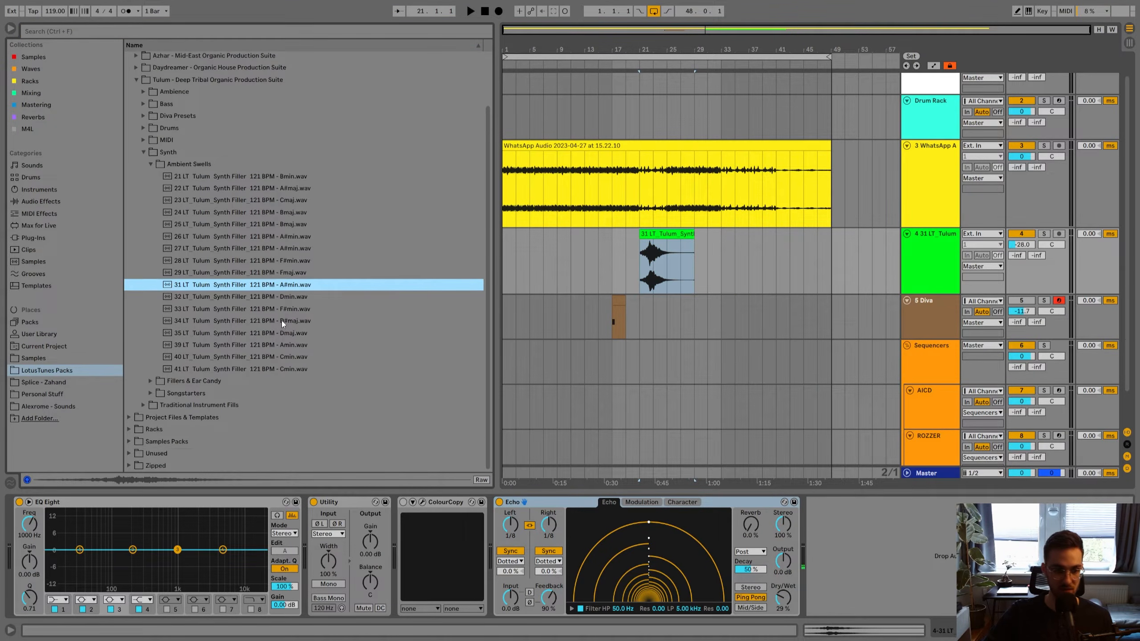
Preview synth filler 33 in F#min, place it at bar 5 on the synth filler track and open its clip settings.
left_click(278, 309)
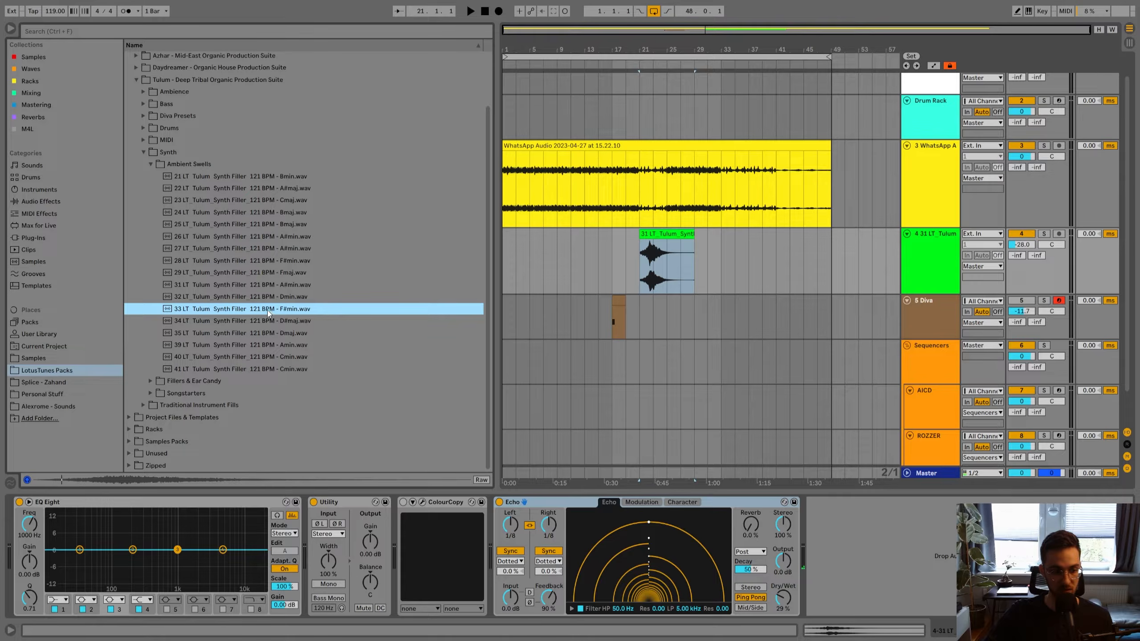
left_click_drag(269, 309, 525, 244)
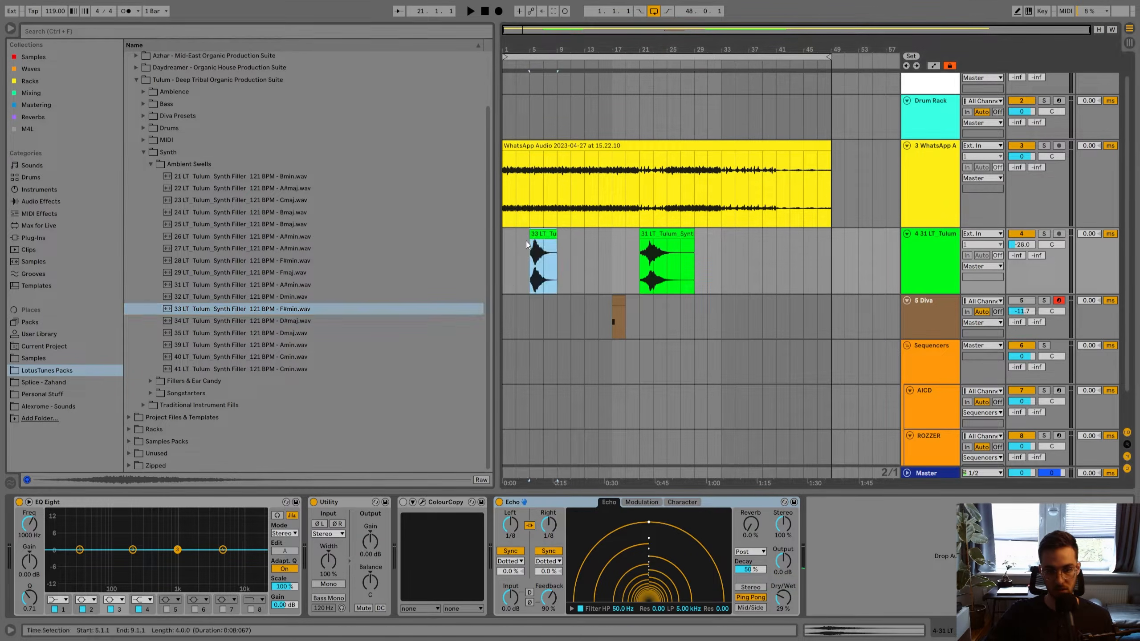
double_click(531, 252)
left_click(357, 337)
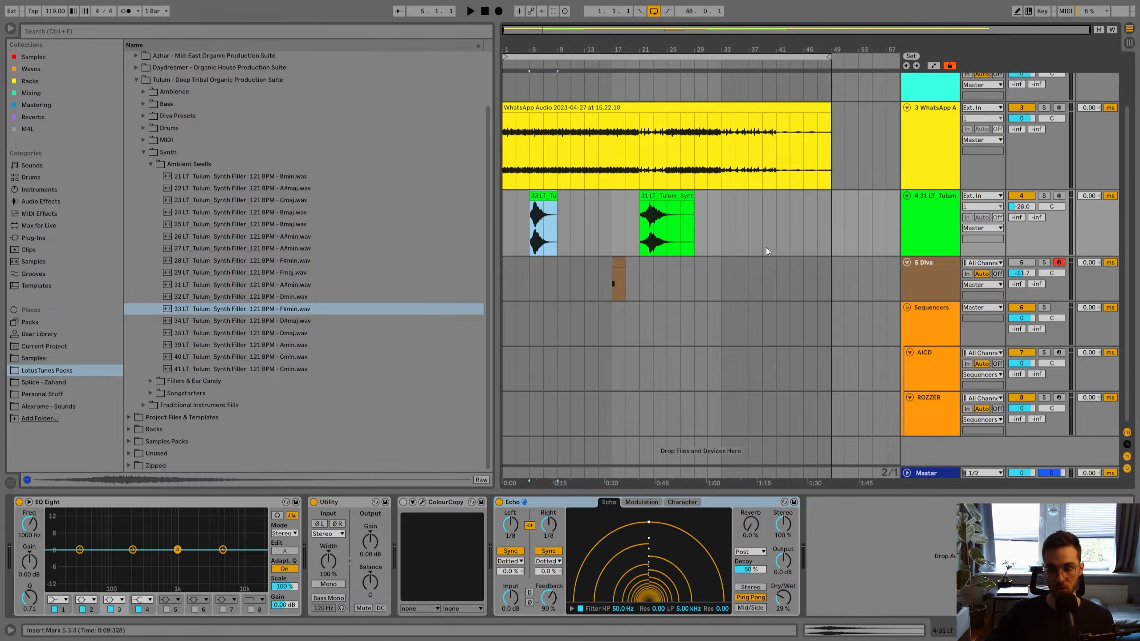
Lower the synth filler track's volume to -31.5 dB and listen to the new clip from bar 5.
left_click(1017, 209)
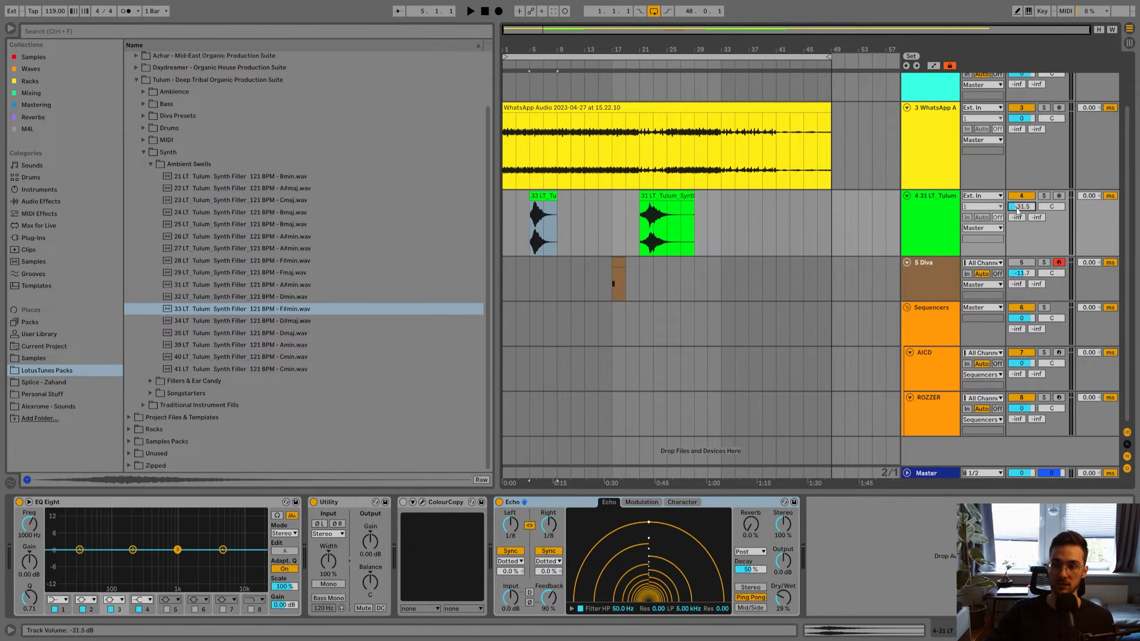
left_click_drag(539, 38, 558, 46)
key("space")
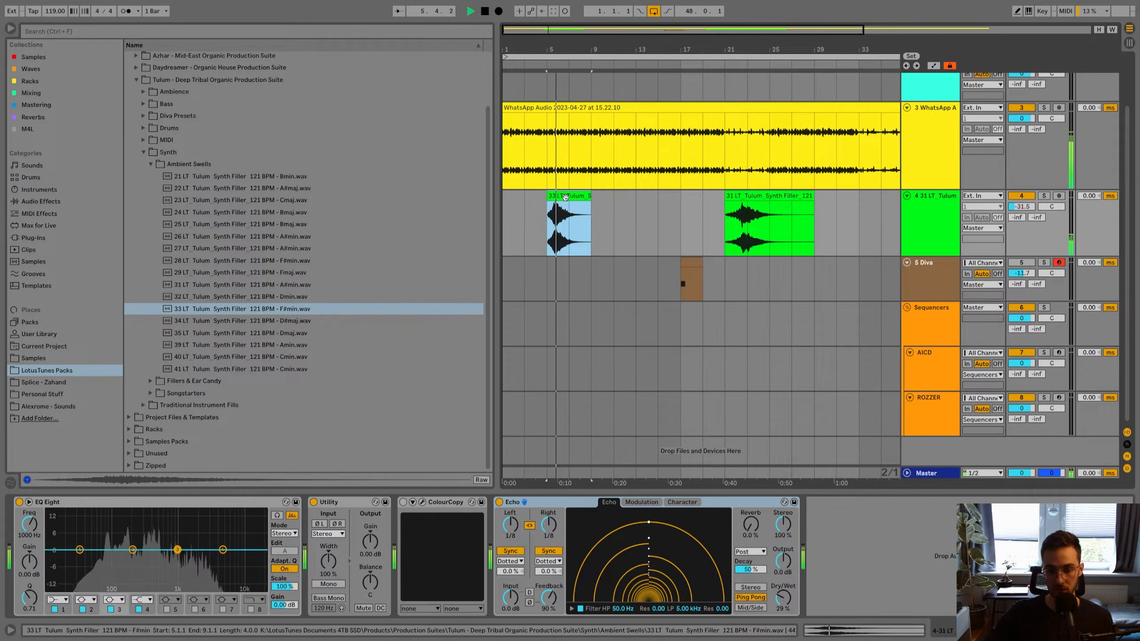
scroll(932, 255, "up", 1)
key("space")
left_click(932, 254)
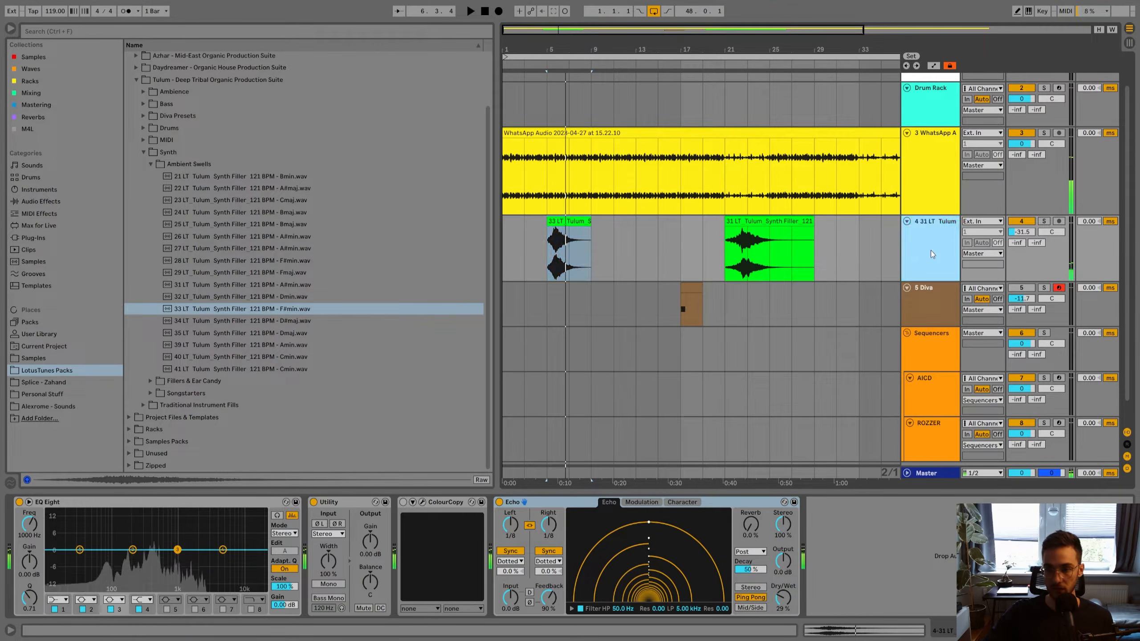
left_click(568, 252)
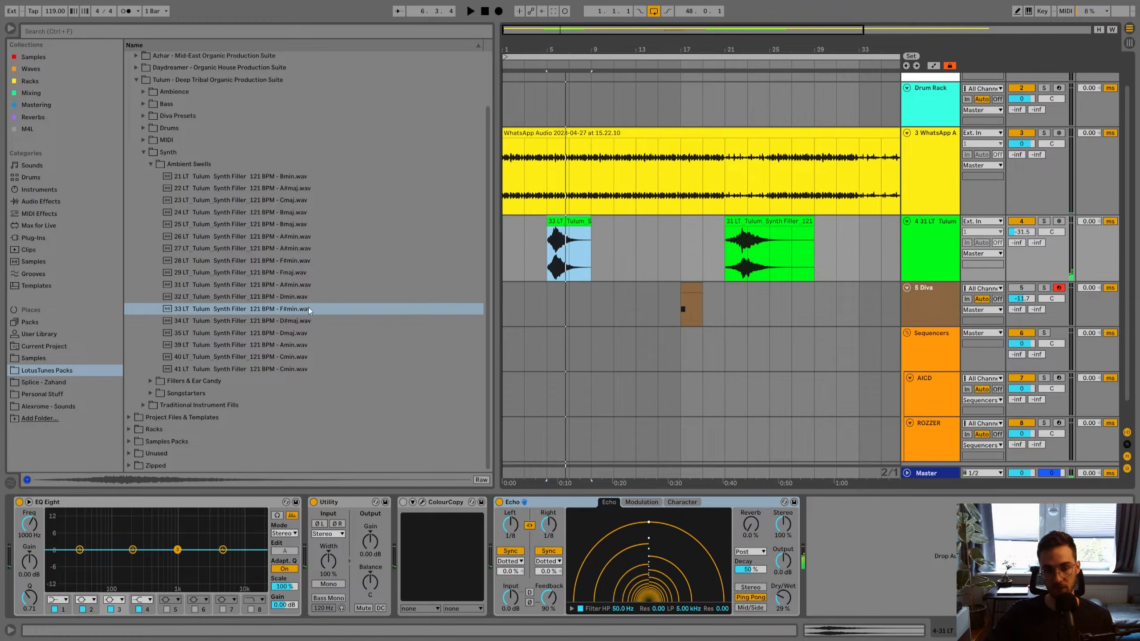
left_click(605, 280)
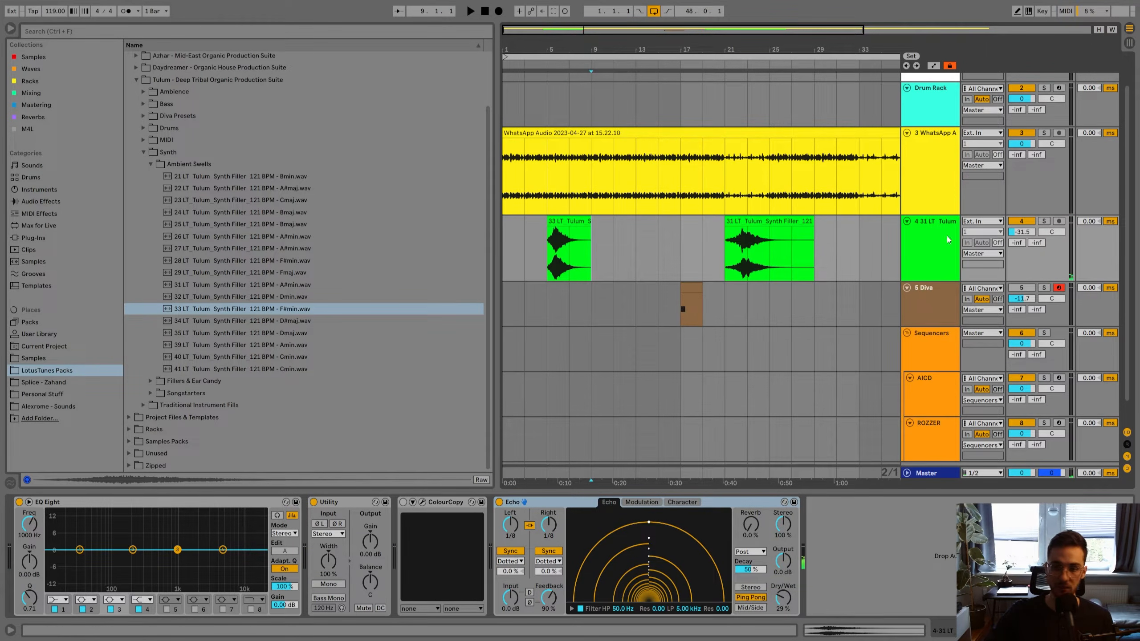
left_click(949, 239)
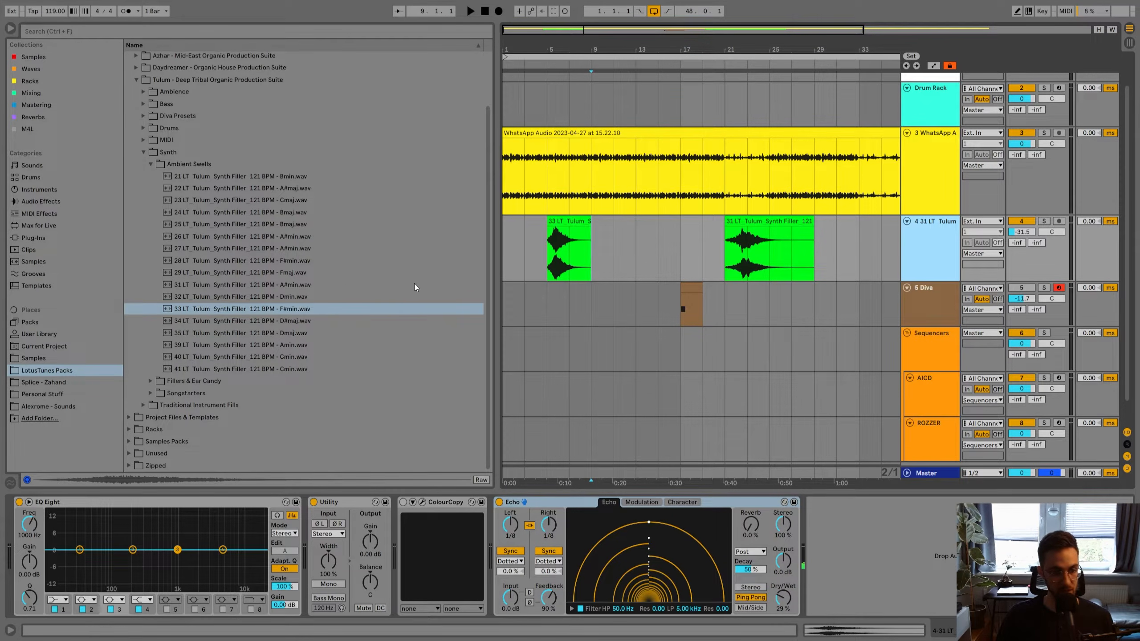
Collapse the Ambient Swells folder and launch Splice.
left_click(151, 164)
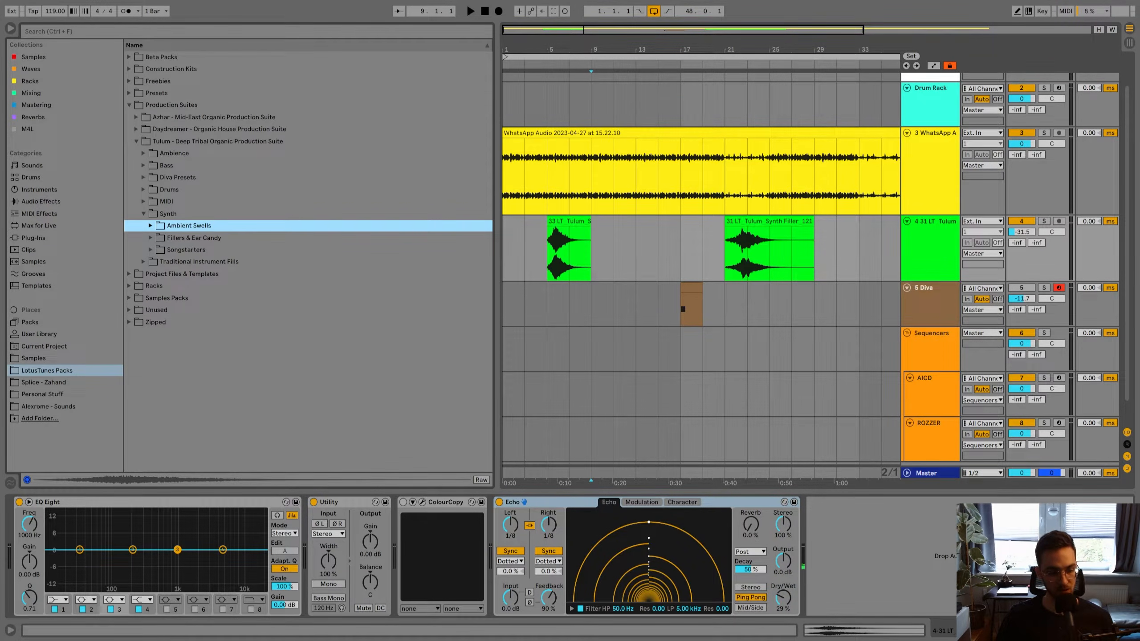
key("super")
type("splice")
key("Return")
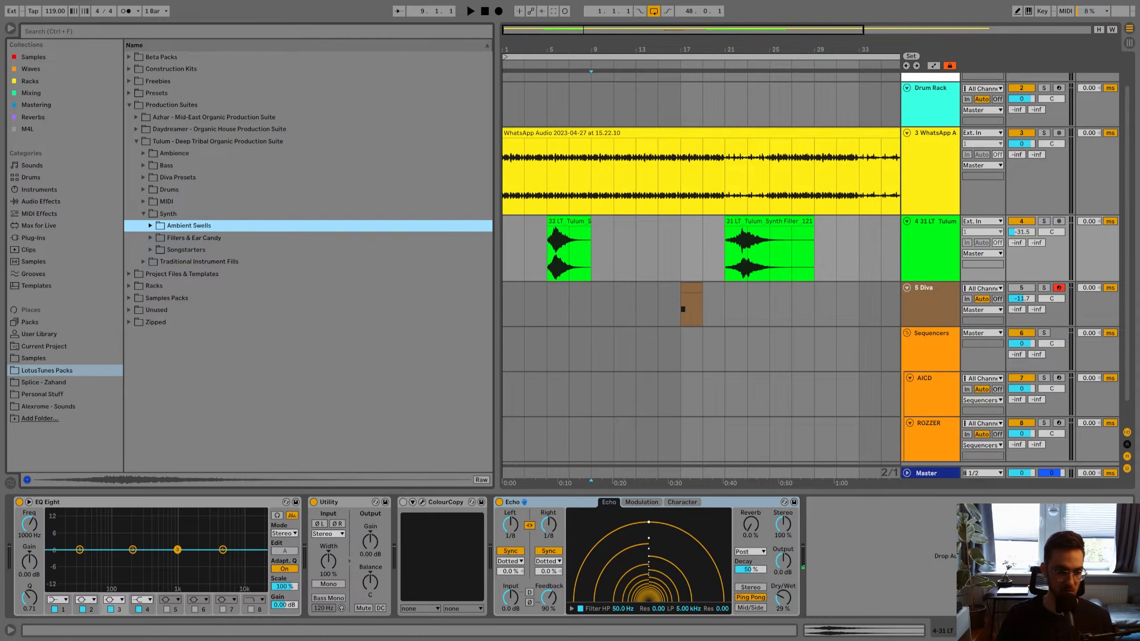
Expand the Tulum suite's Fillers & Ear Candy folder and preview synth hit 05 in Dmin.
left_click(160, 243)
left_click(161, 246)
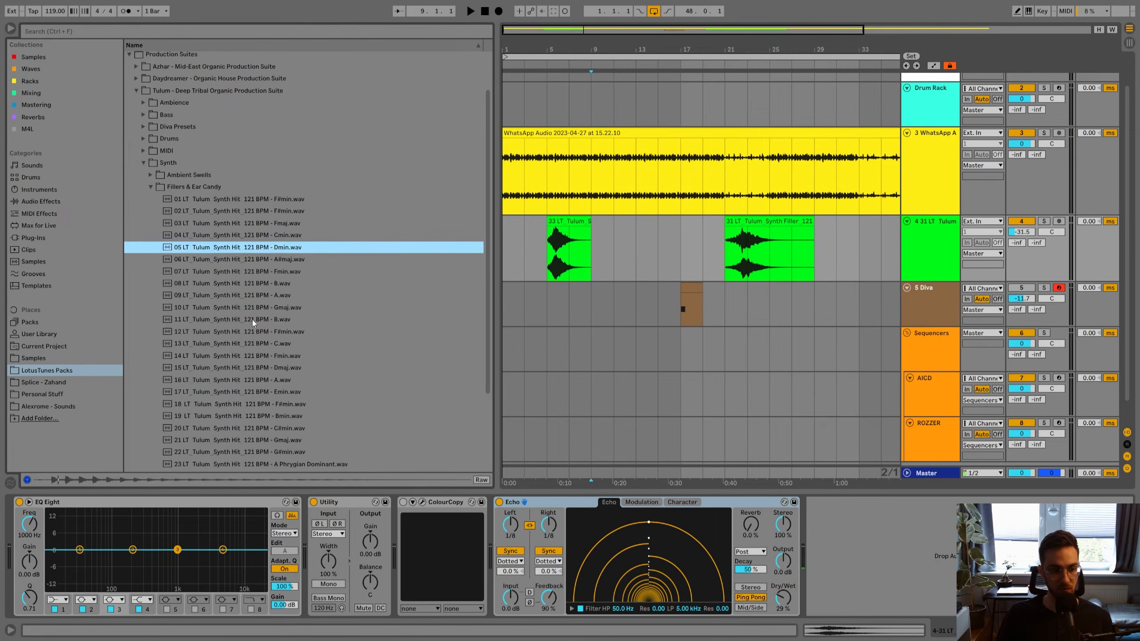
left_click(530, 250)
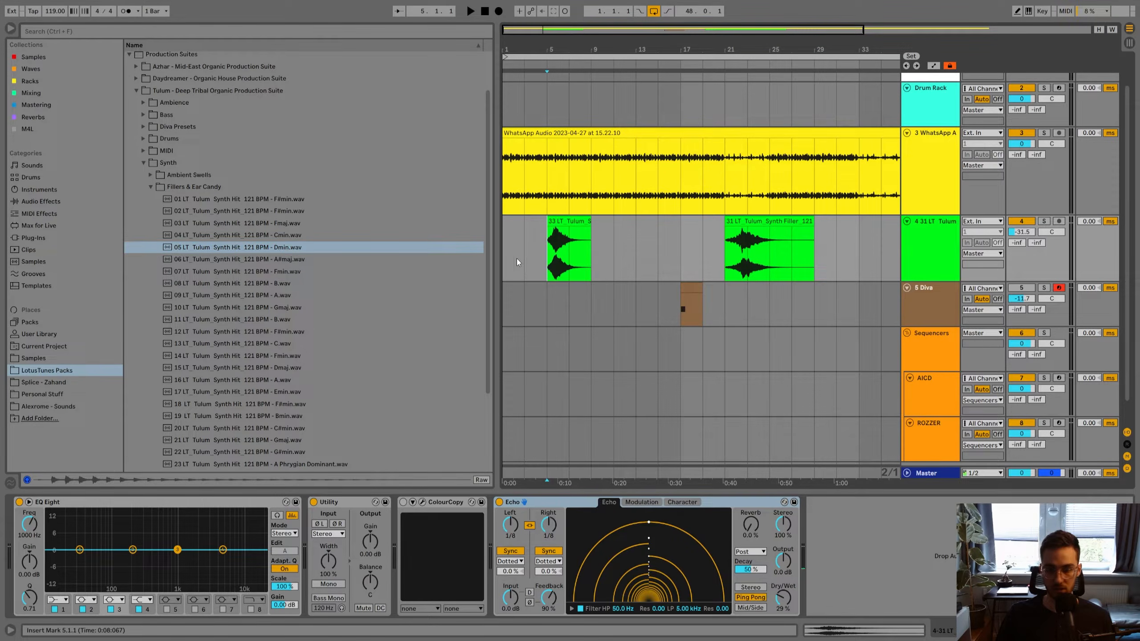
Duplicate the synth filler track and delete all clips from the copy.
left_click(945, 246)
key("ctrl+d")
left_click(567, 289)
left_click(768, 314, "shift")
key("Delete")
left_click(792, 315)
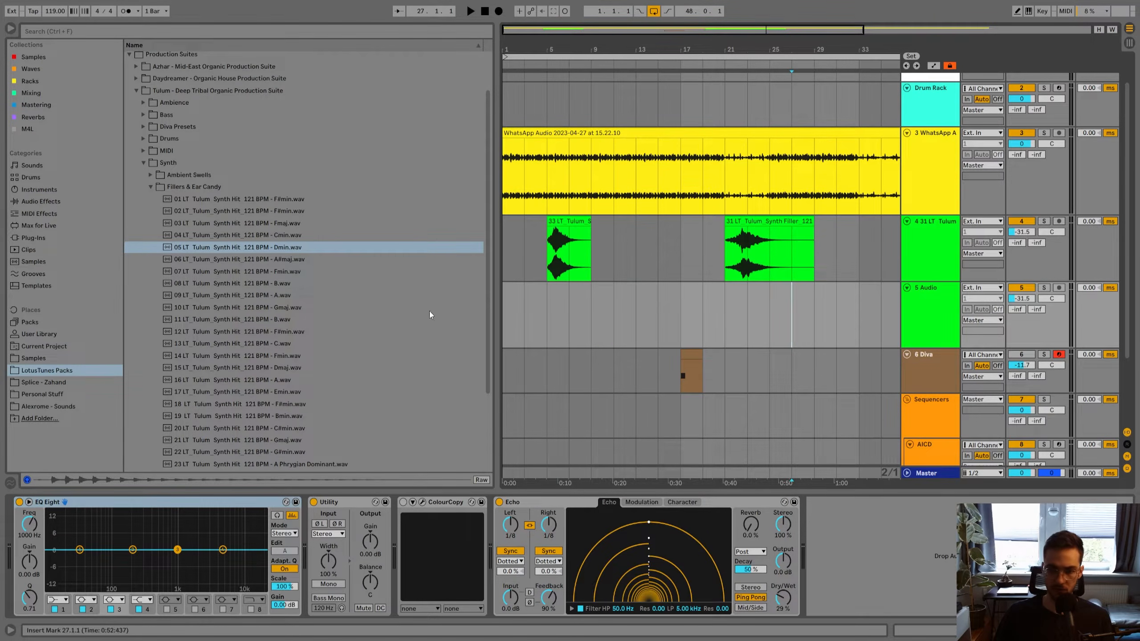
Place synth hit 05 in Dmin at bar 11 on the duplicated track and select the clip.
scroll(287, 271, "down", 3)
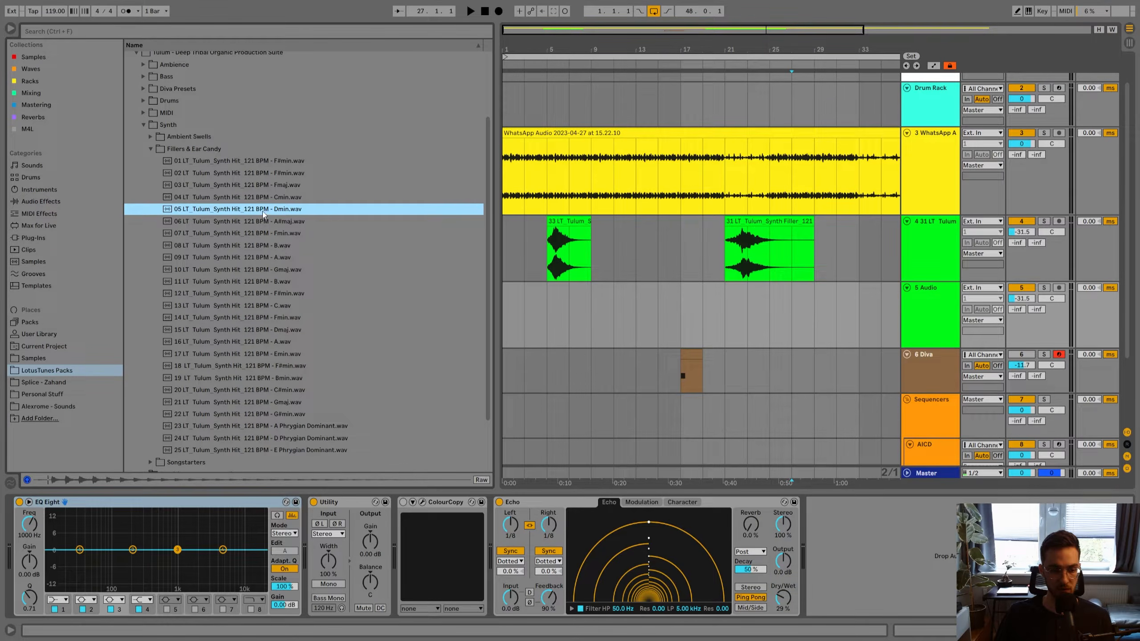
left_click_drag(263, 214, 607, 308)
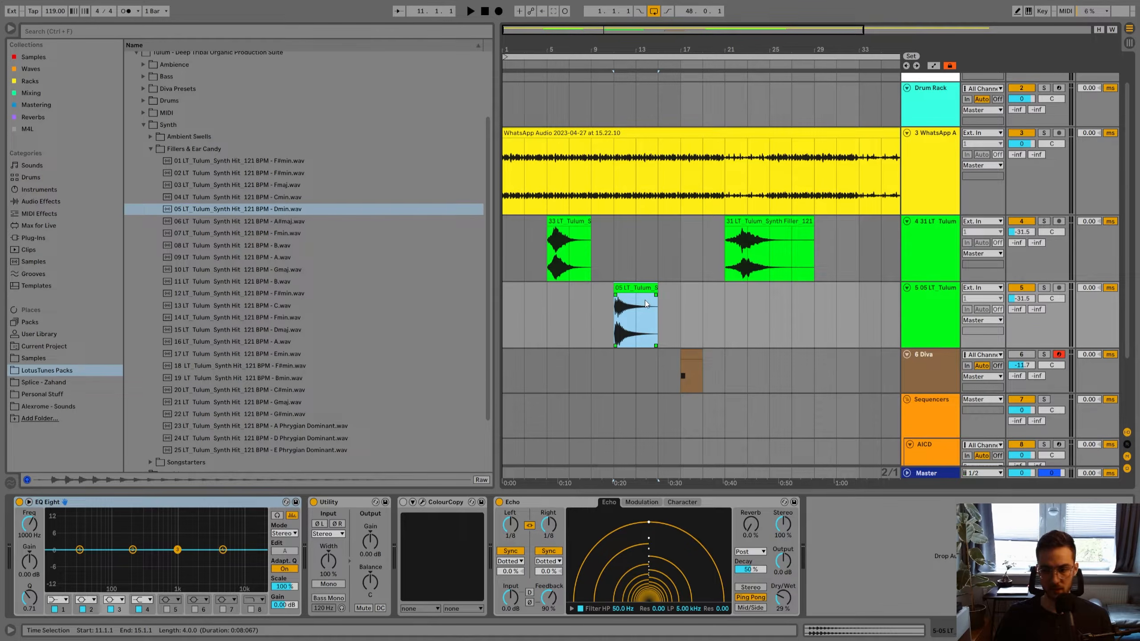
left_click(928, 309)
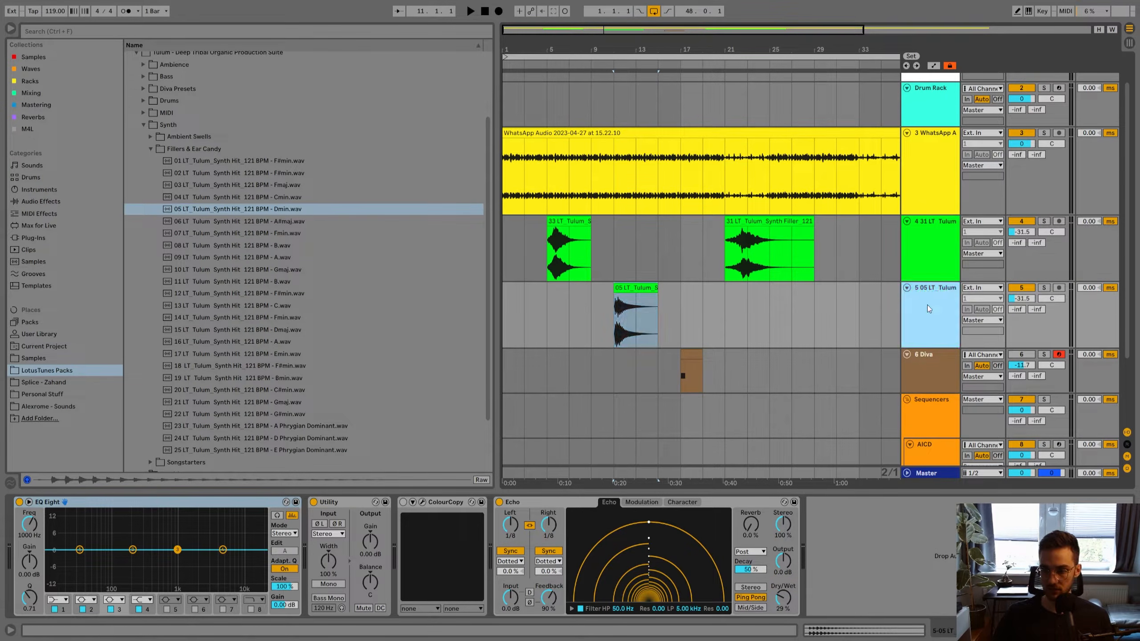
left_click(634, 289)
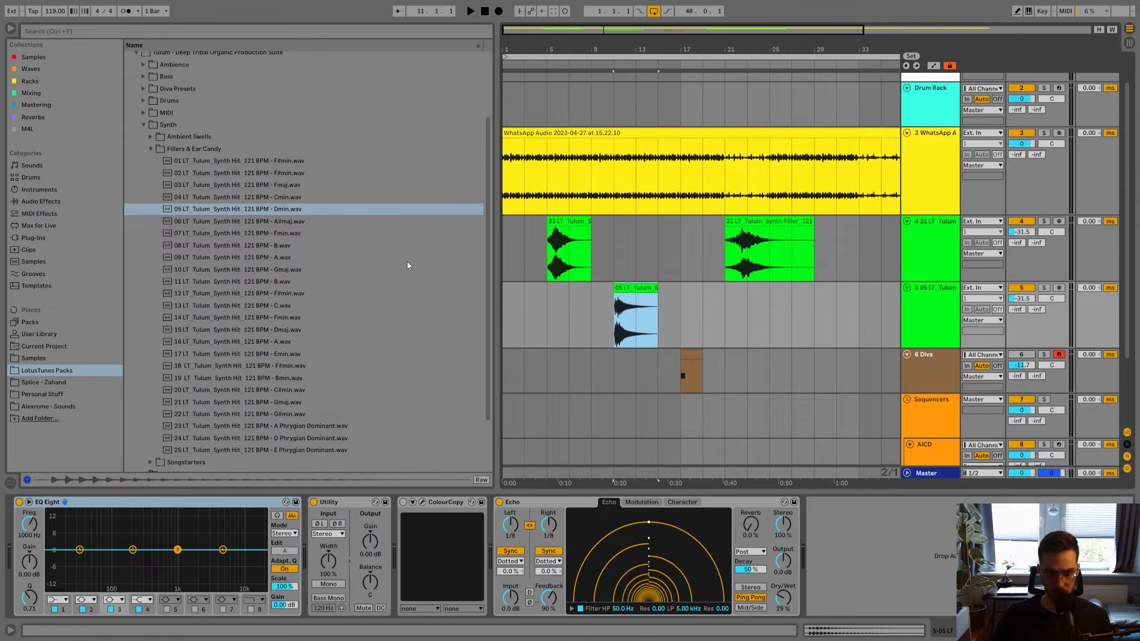
Try D notes against the F3 note in the Diva clip to compare the intervals.
double_click(688, 356)
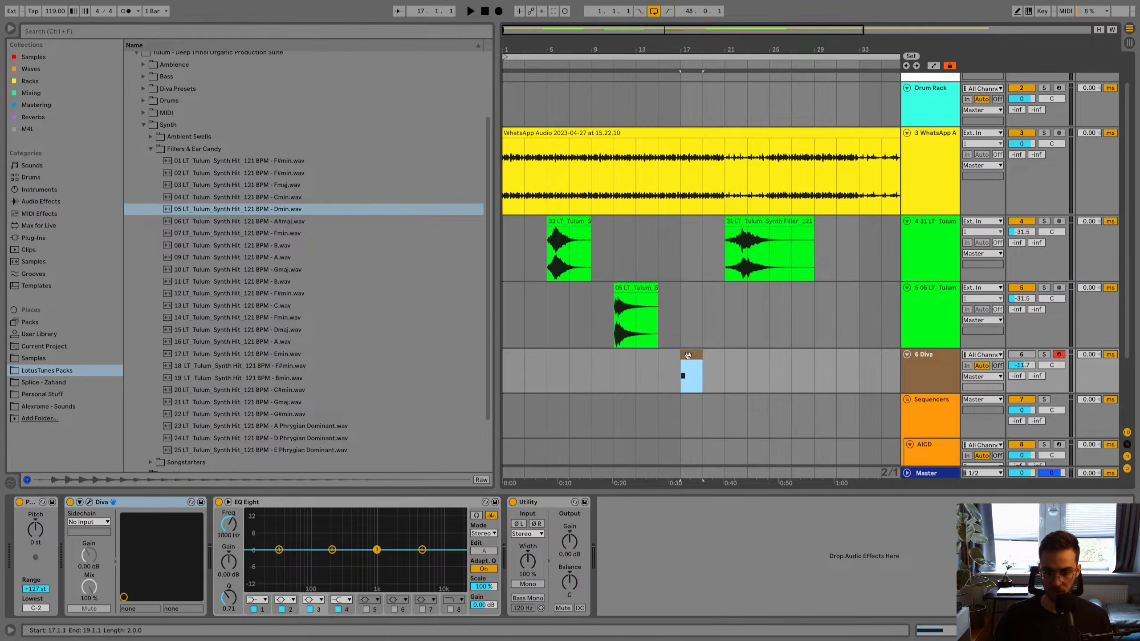
left_click(407, 419)
left_click_drag(294, 449, 302, 494)
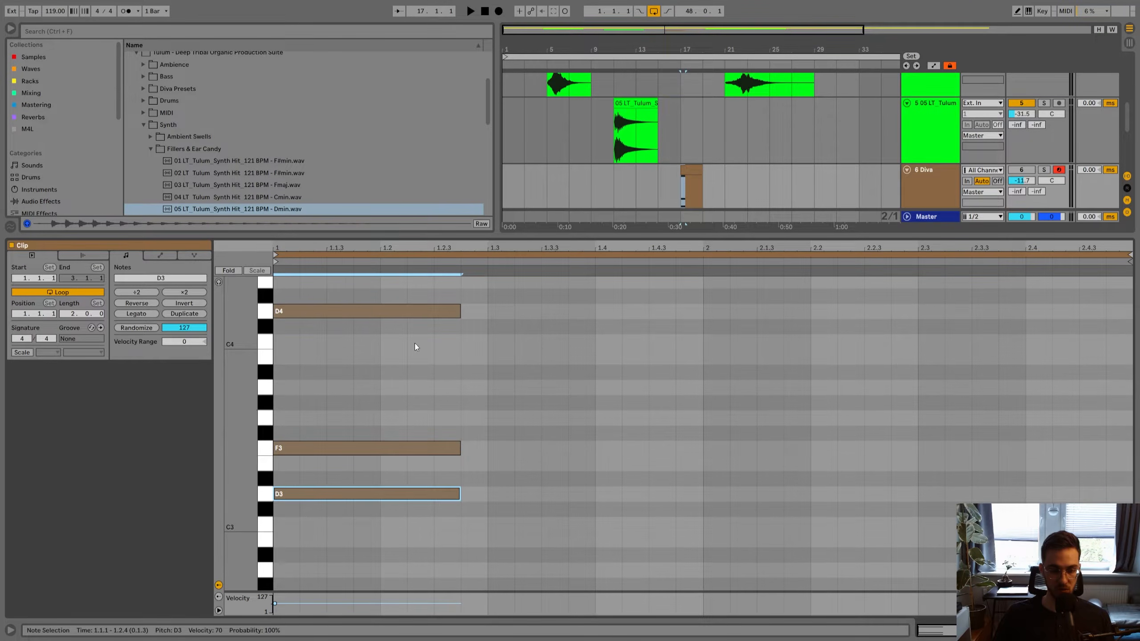
left_click_drag(344, 312, 349, 444)
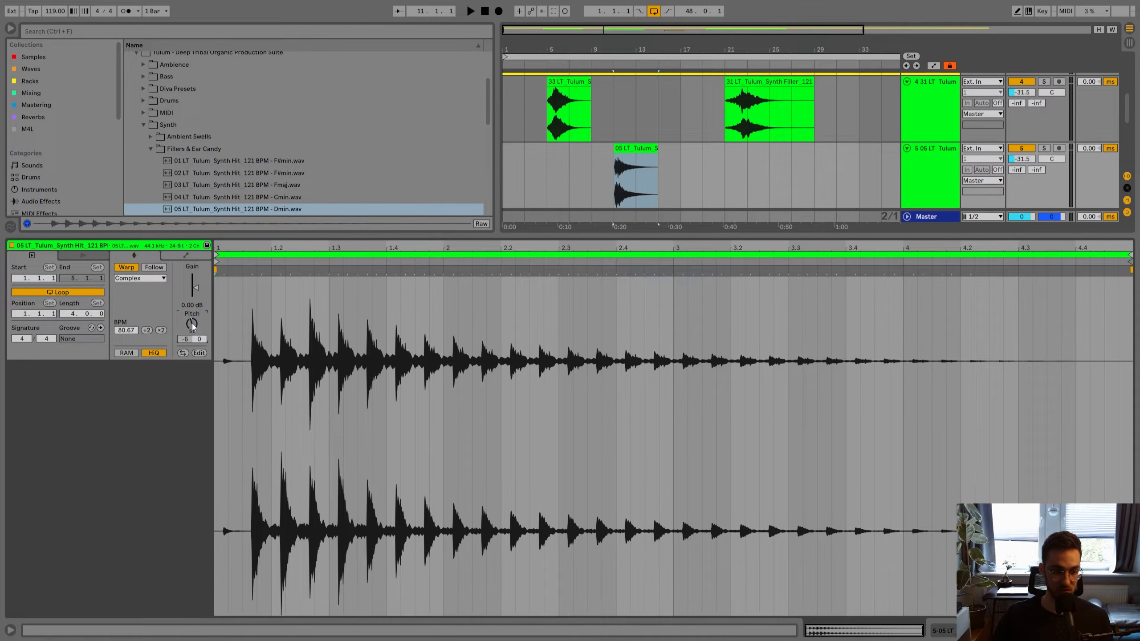
Set the synth hit 05 clip's warp mode to Complex Pro and raise its track volume to -18.7 dB during playback.
left_click(134, 278)
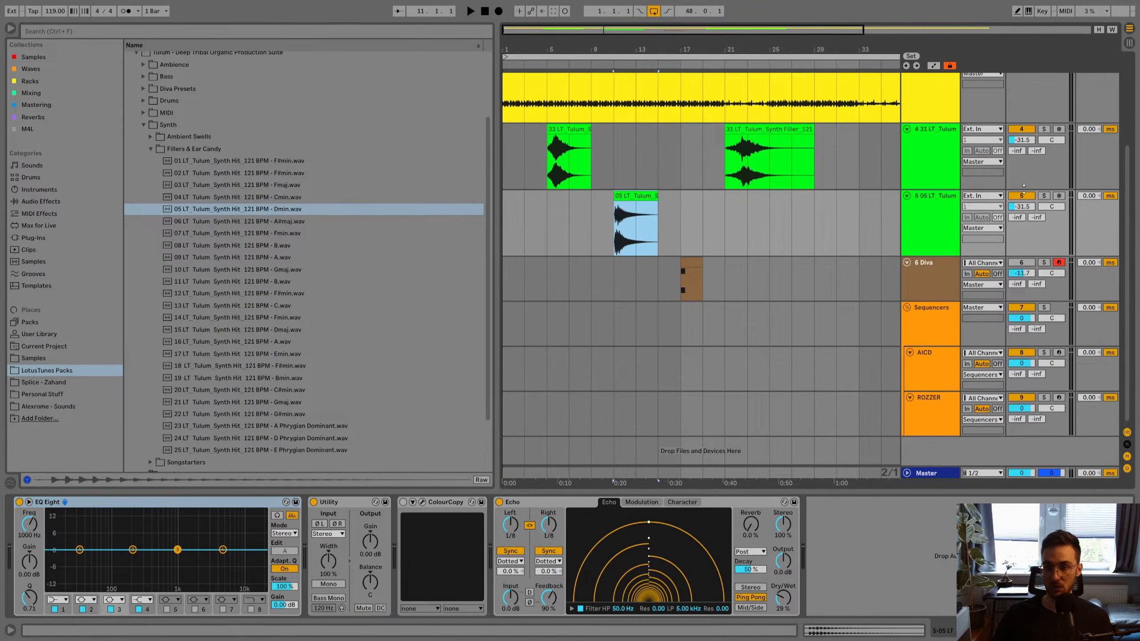
key("space")
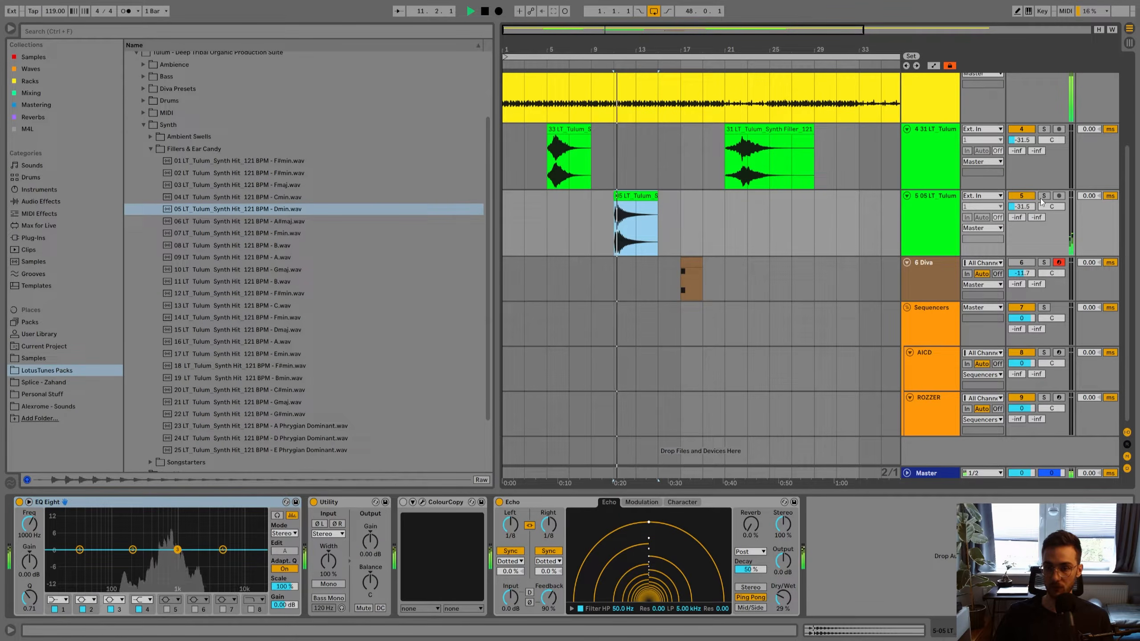
left_click_drag(1023, 206, 1024, 196)
left_click(623, 196)
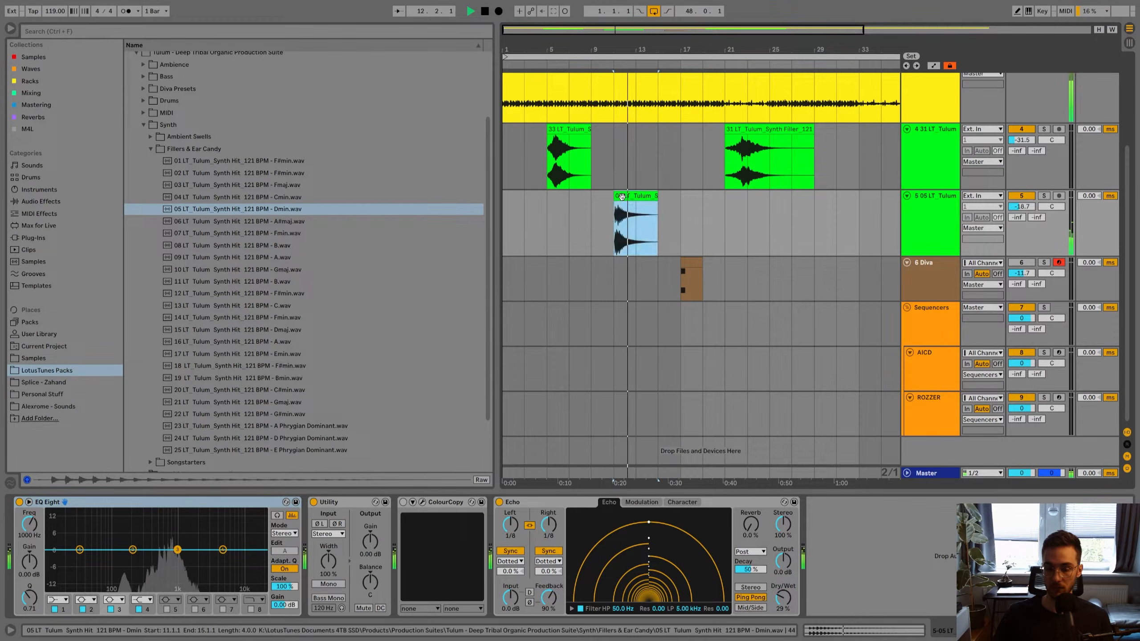
key("space")
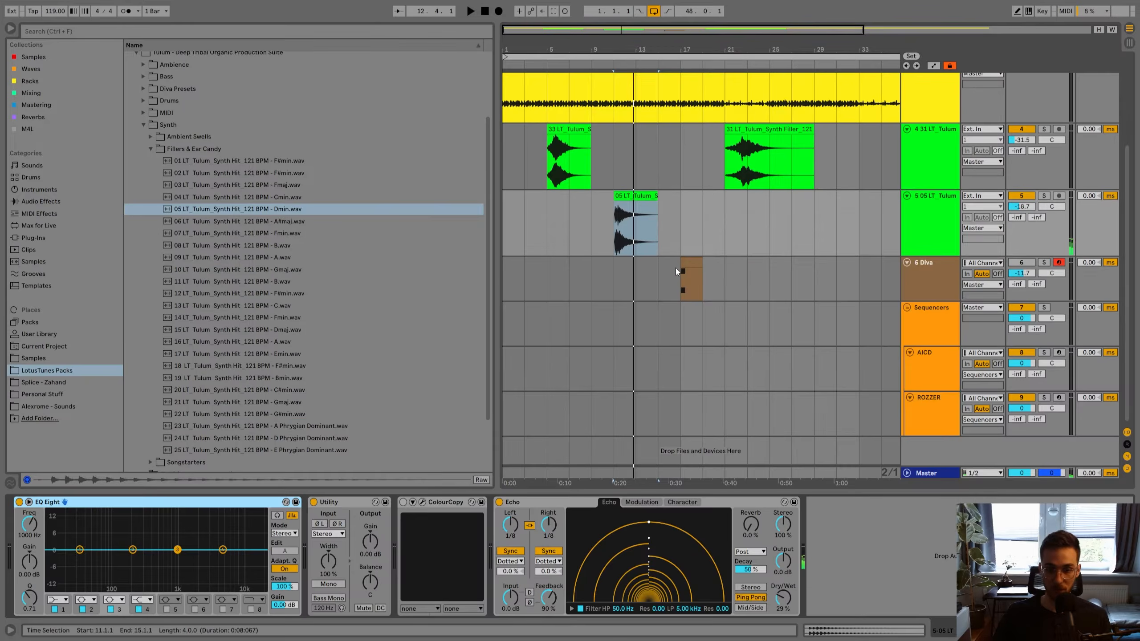
Move the trial note in the Diva clip to recheck the interval, and replay the synth hit 05 clip from bar 11.
double_click(689, 276)
left_click(310, 472)
left_click_drag(314, 467, 312, 431)
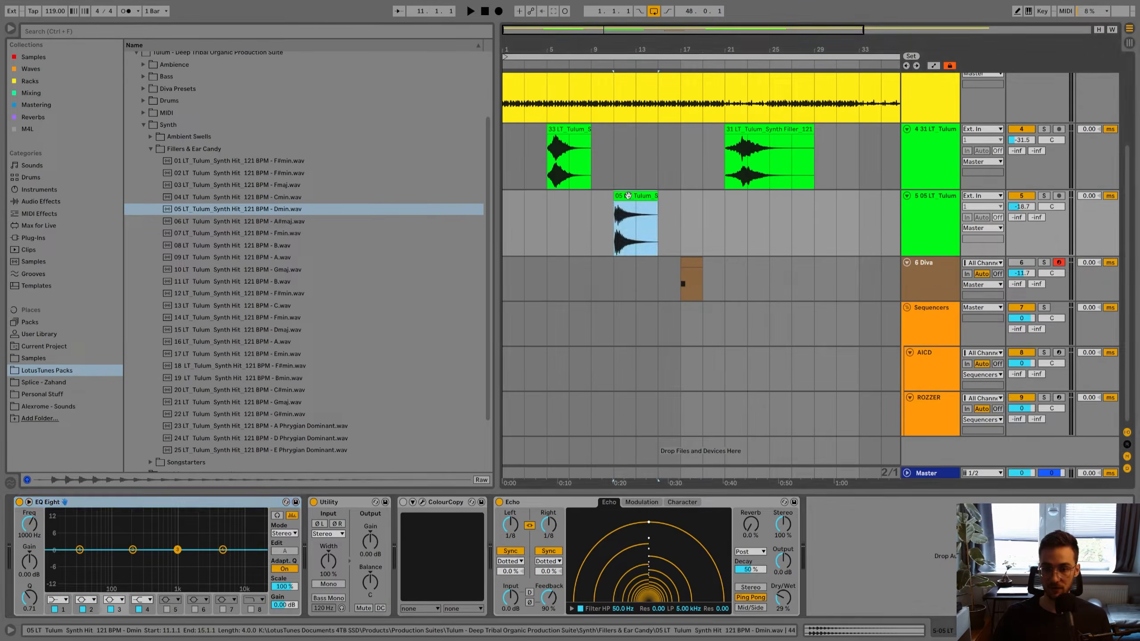
key("space")
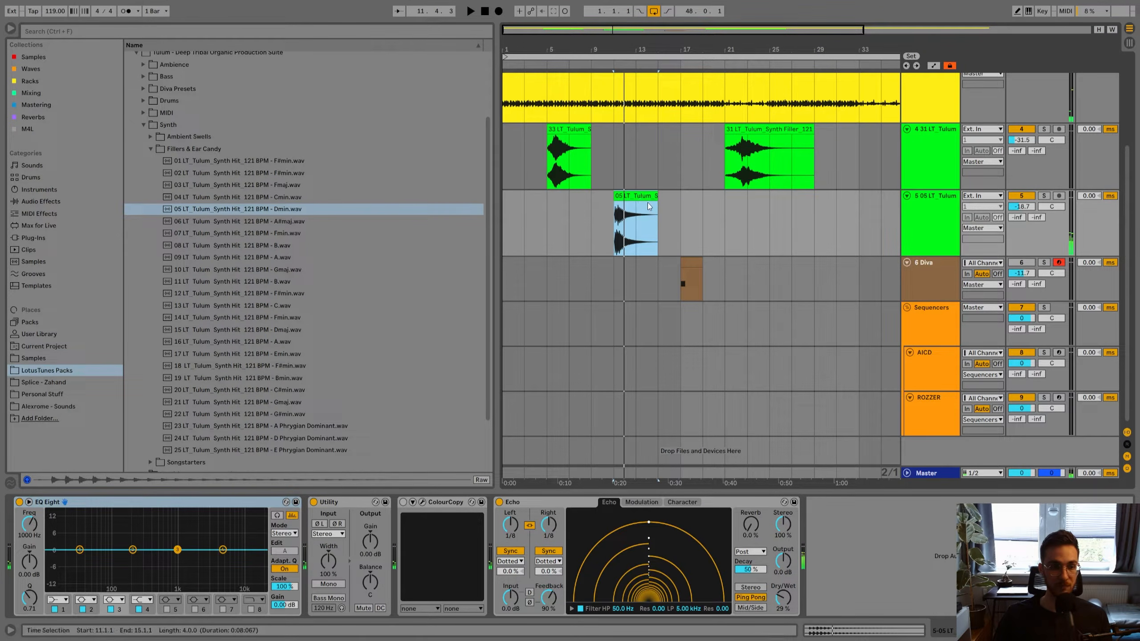
key("space")
Reset the warping of the synth hit 05 clip, keeping its current timing, and set its segment tempo to 121 BPM.
double_click(640, 196)
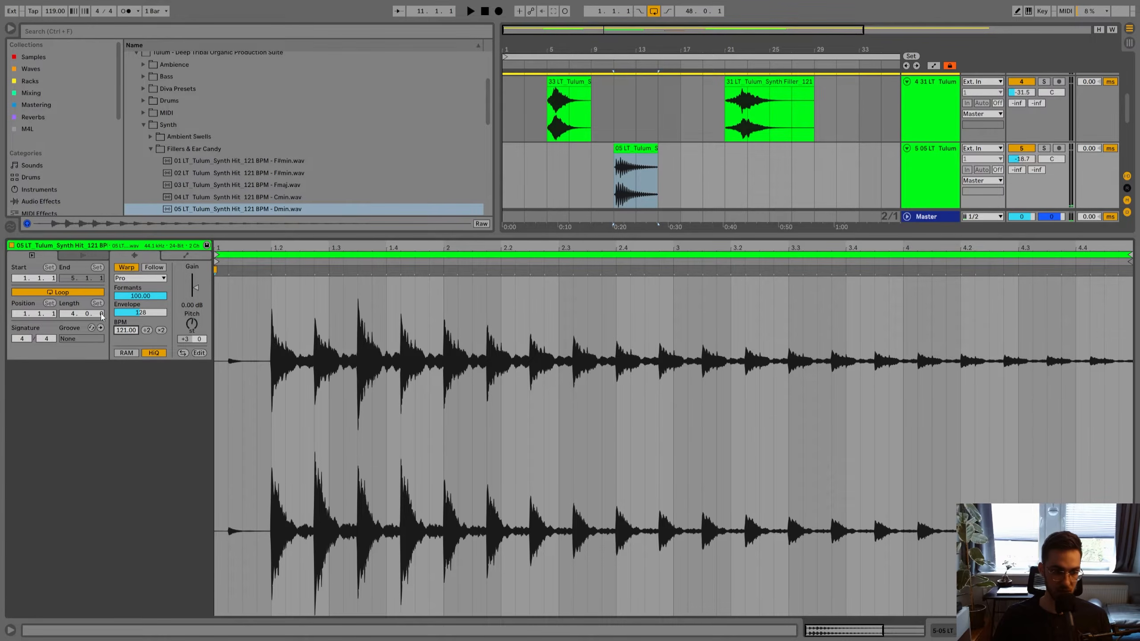
left_click(126, 267)
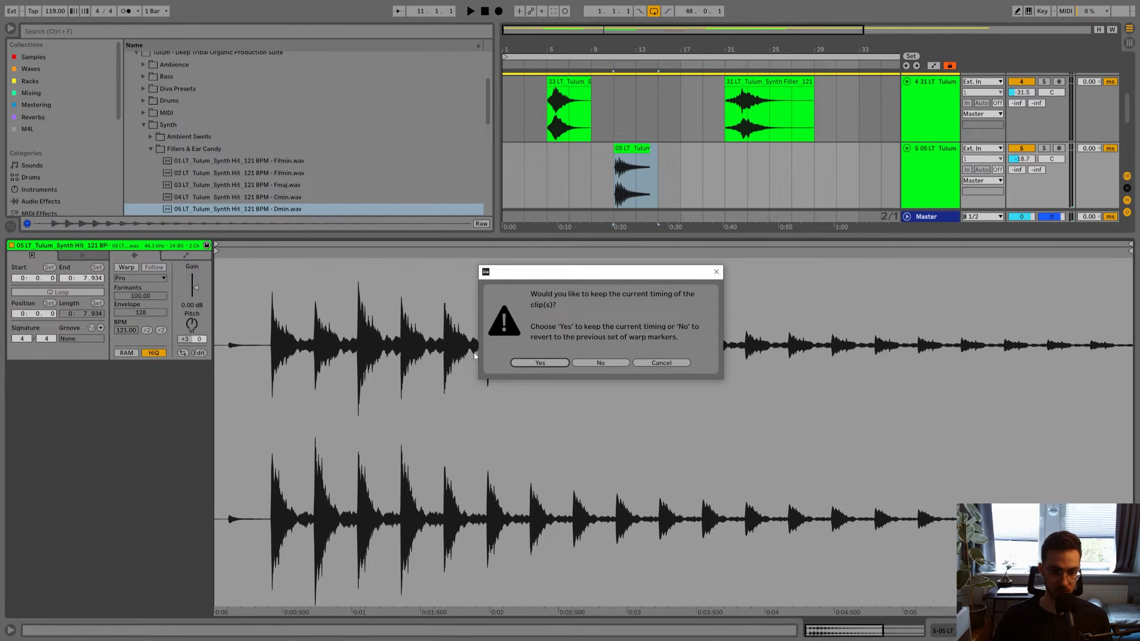
key("Return")
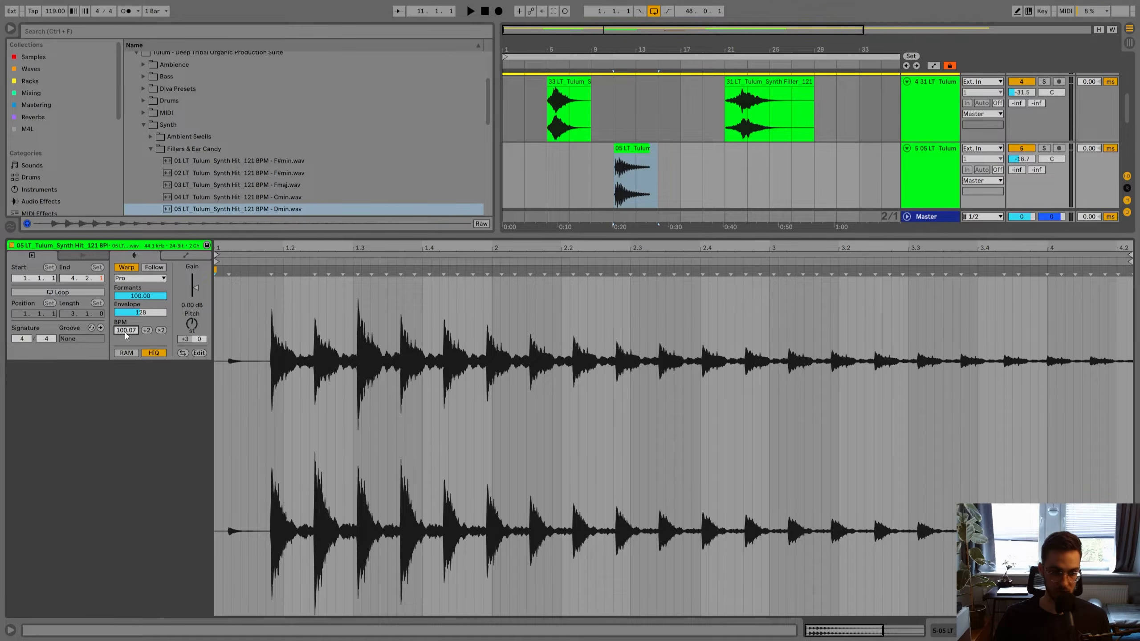
type("121")
key("Return")
Play the synth hit 05 clip and extend its end to bar 17, where the Diva clip starts.
key("space")
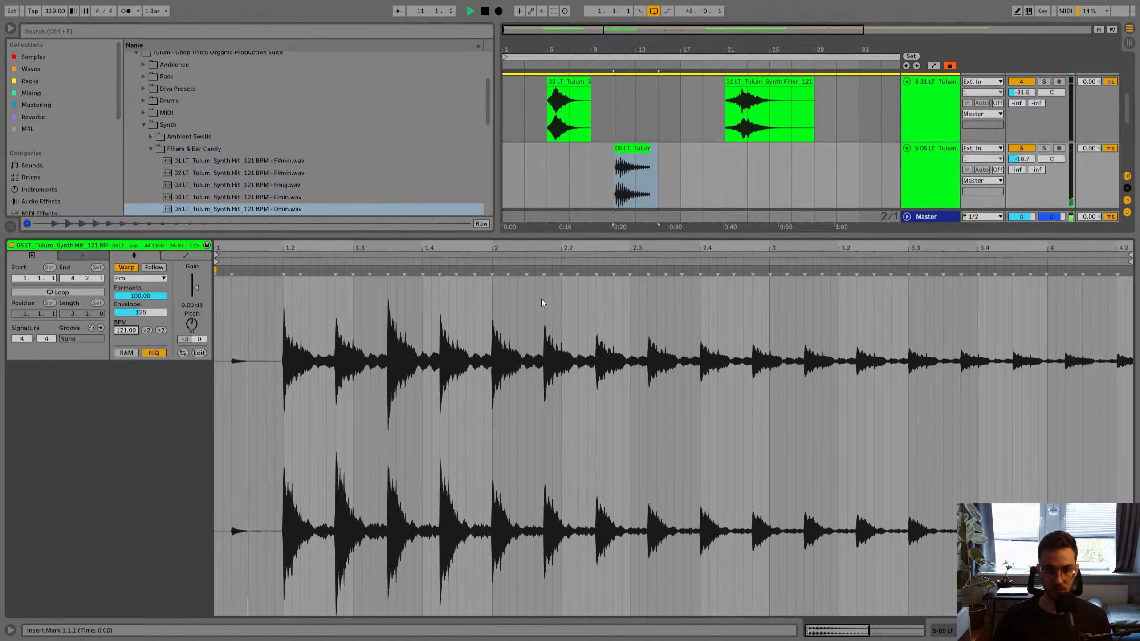
left_click(676, 174)
left_click_drag(650, 149, 680, 149)
key("shift+Tab")
left_click(627, 165)
left_click(628, 196)
Set the synth hit 05 track's volume to -19.6 dB, stop playback and select its clip.
scroll(628, 197, "up", 2)
left_click_drag(1021, 258, 1022, 260)
left_click(621, 269)
key("space")
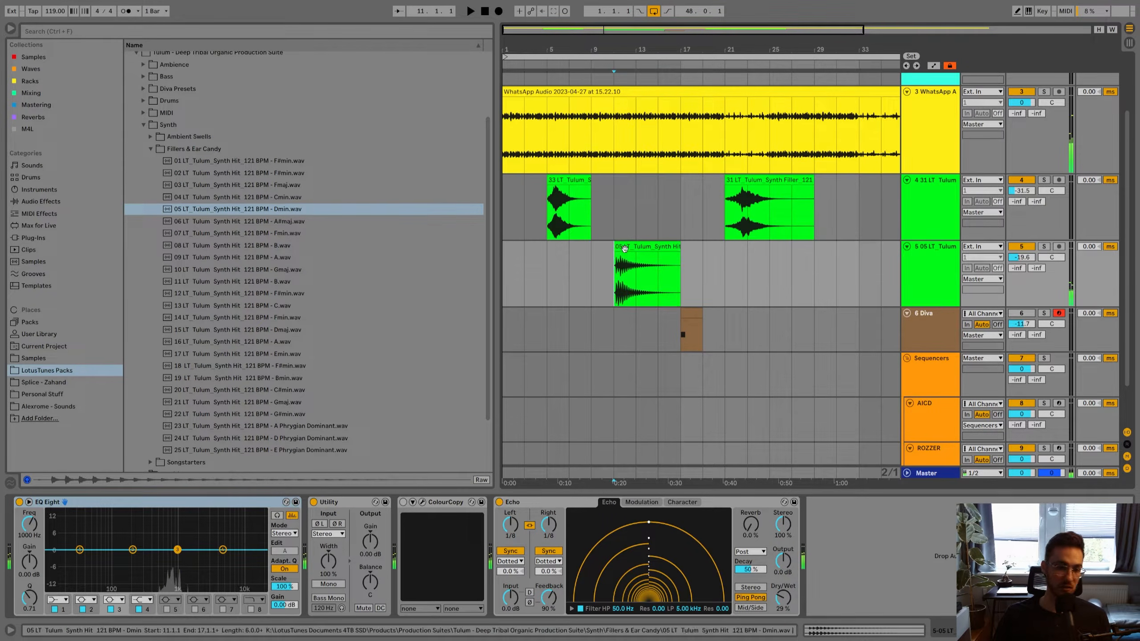
left_click(624, 248)
scroll(618, 286, "up", 1)
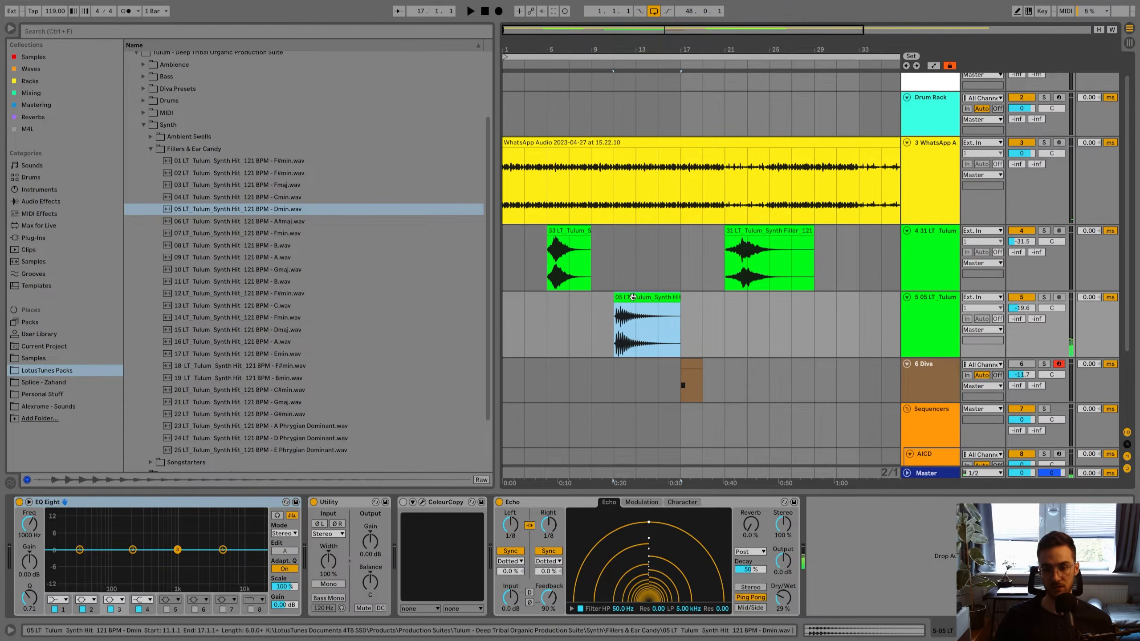
left_click_drag(611, 51, 611, 47)
left_click(580, 274)
scroll(580, 274, "up", 2)
left_click(640, 323)
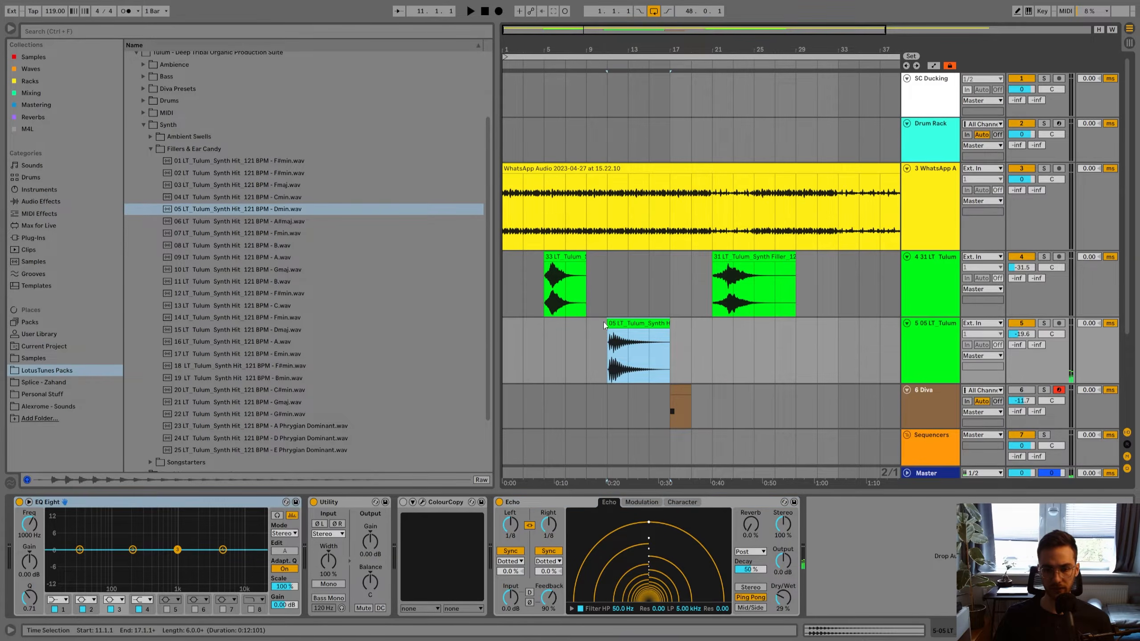
left_click(936, 336)
scroll(936, 335, "down", 2)
left_click(662, 259)
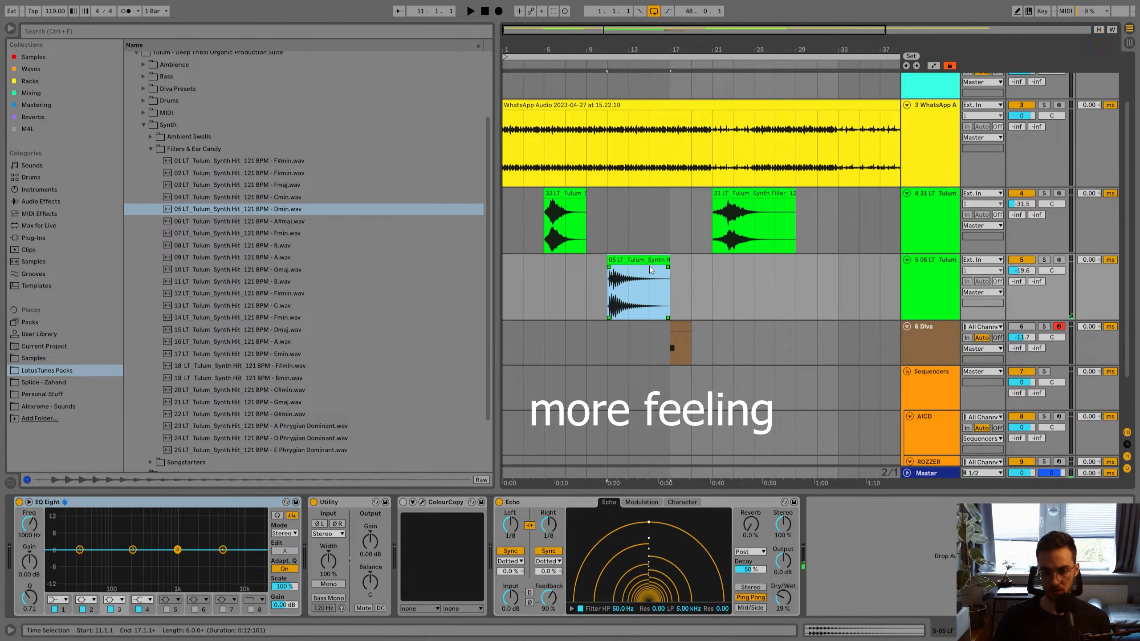
Fit all tracks to the arrangement height and preview synth hit 23 in A Phrygian Dominant from Fillers & Ear Candy.
key("h")
scroll(301, 277, "up", 1)
left_click(208, 174)
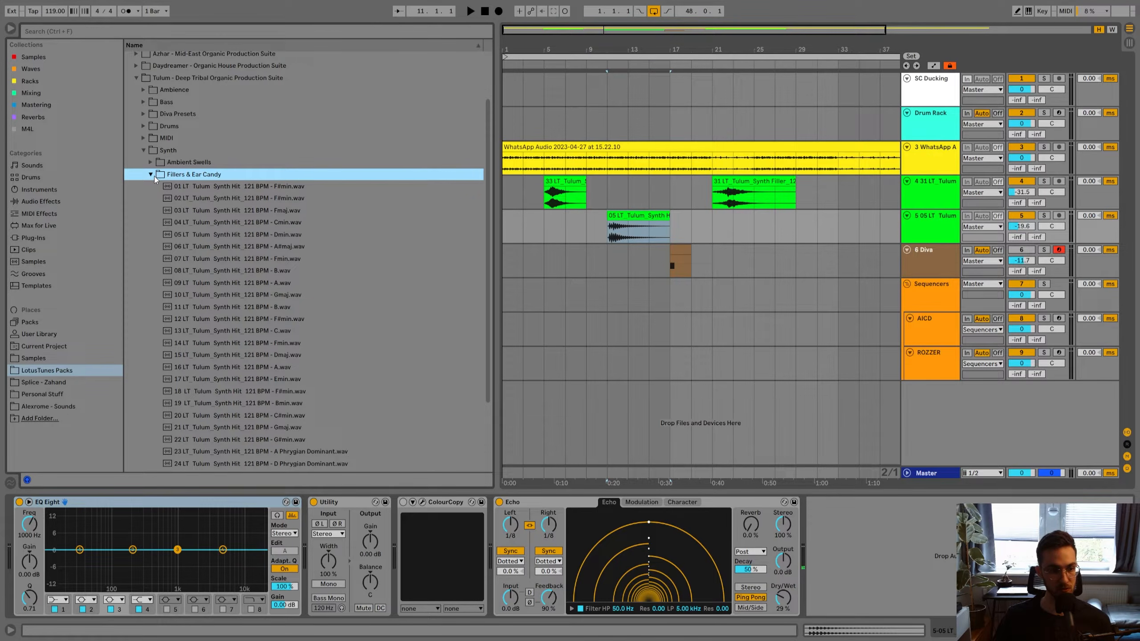
scroll(317, 366, "down", 4)
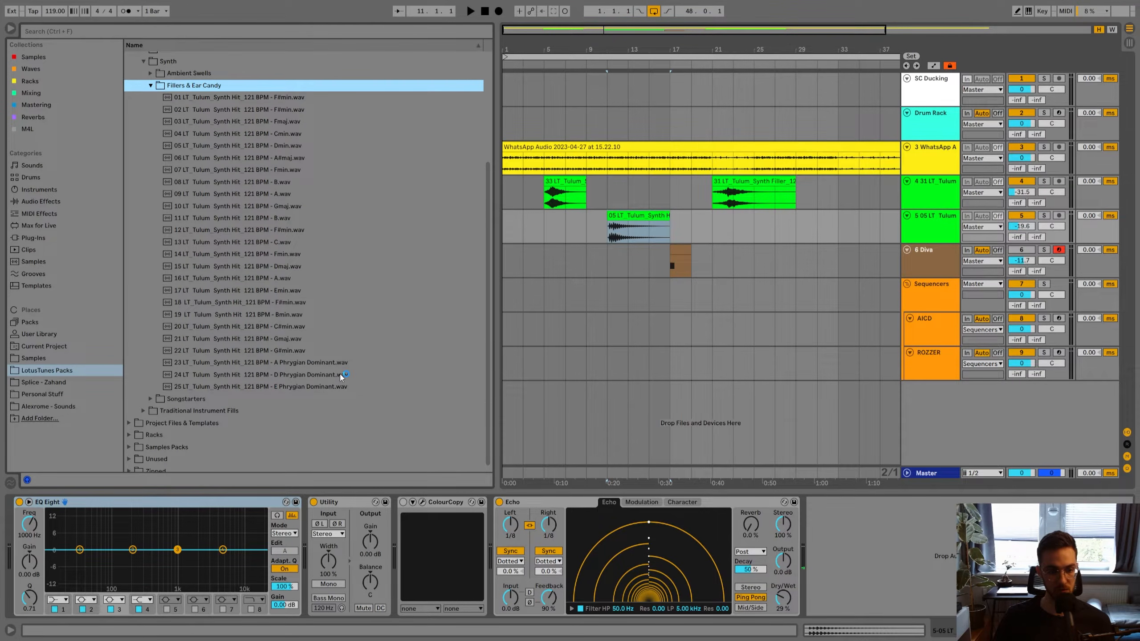
left_click(289, 363)
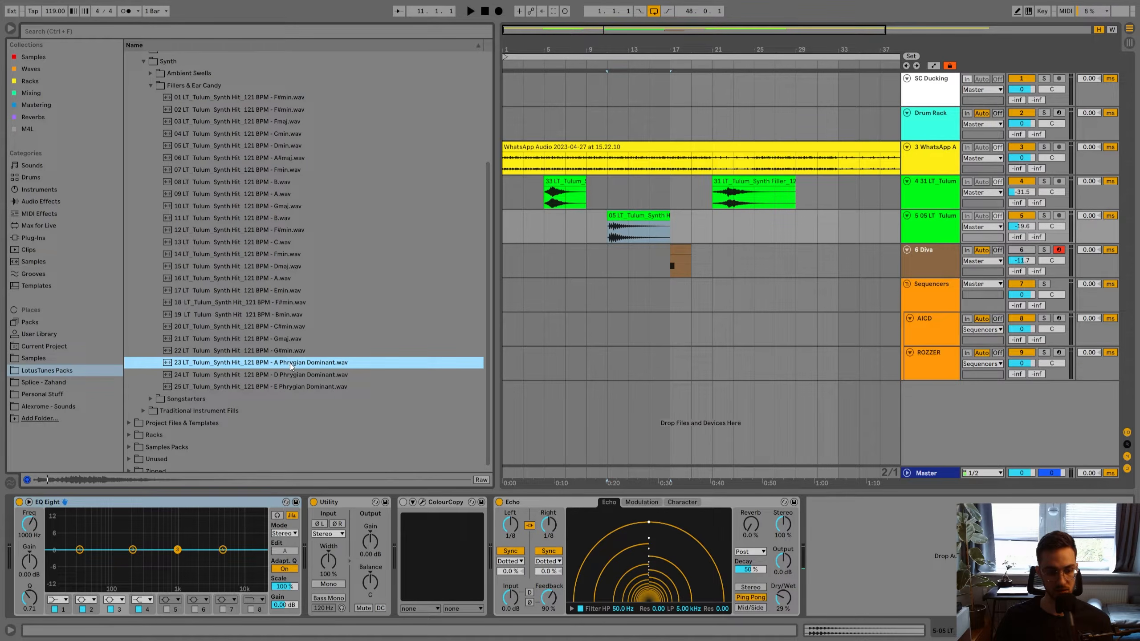
Insert an audio track above the synth hit 05 track, place synth hit 23 at bar 9, and set its volume to -23.0 dB.
left_click(935, 193)
left_click(912, 218)
key("ctrl+t")
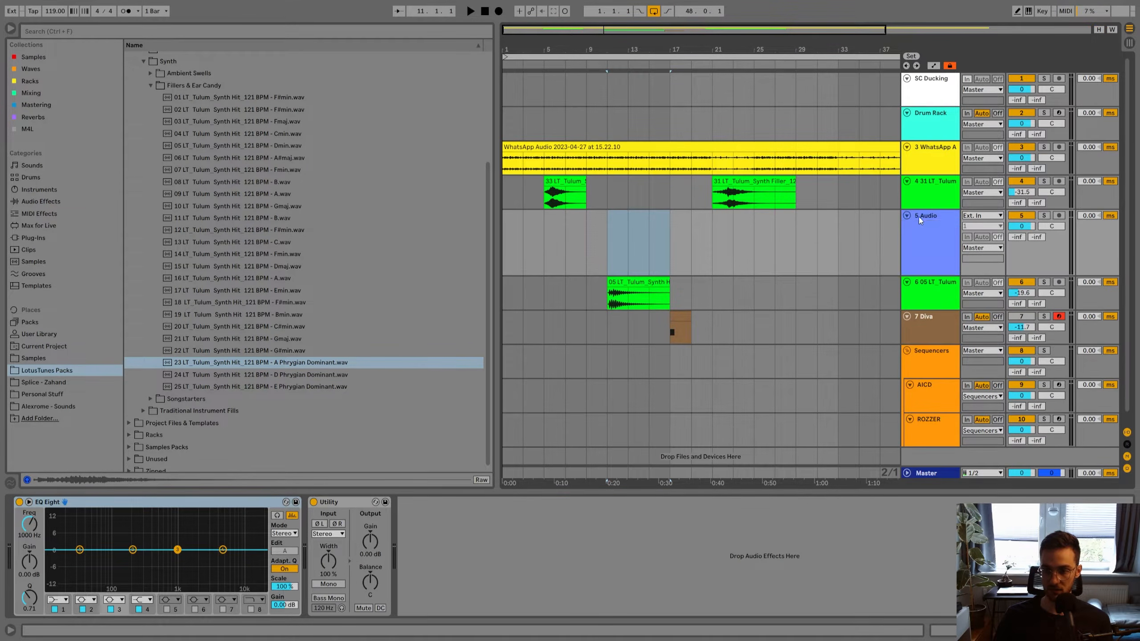
left_click_drag(583, 268, 591, 238)
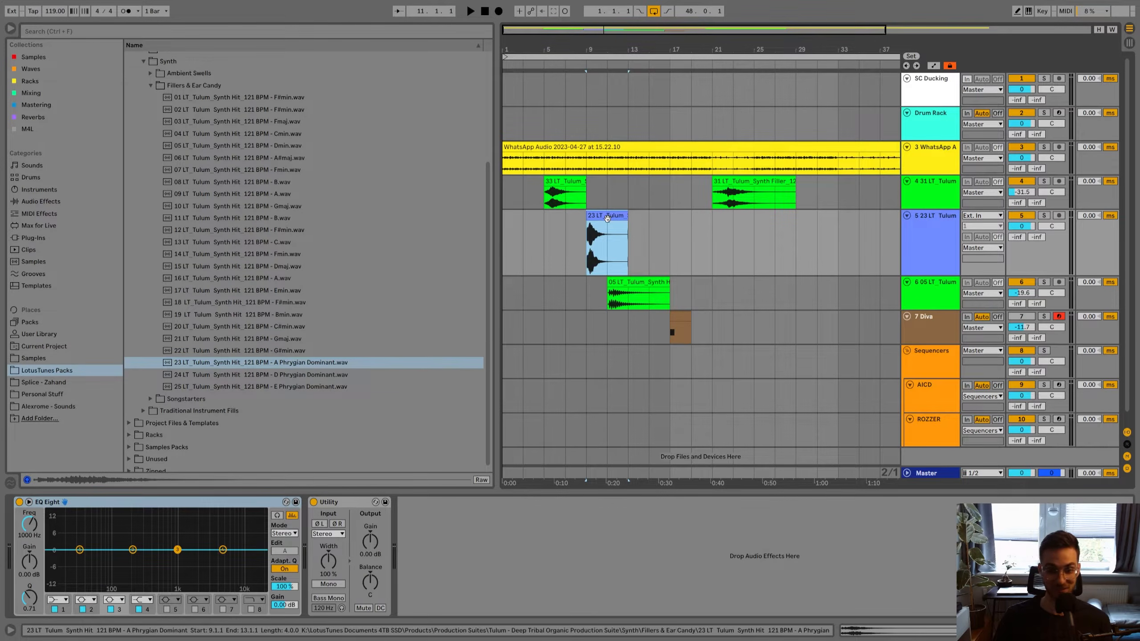
left_click_drag(1021, 225, 1021, 245)
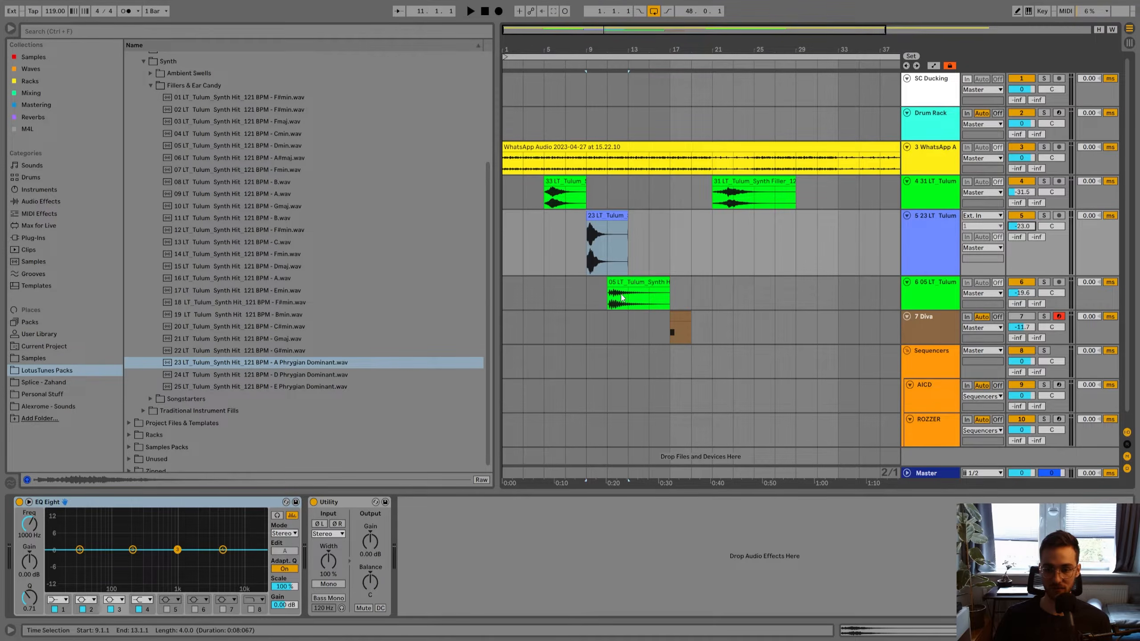
Open the Diva clip and check the pitch of its note.
left_click(674, 291)
left_click(684, 316)
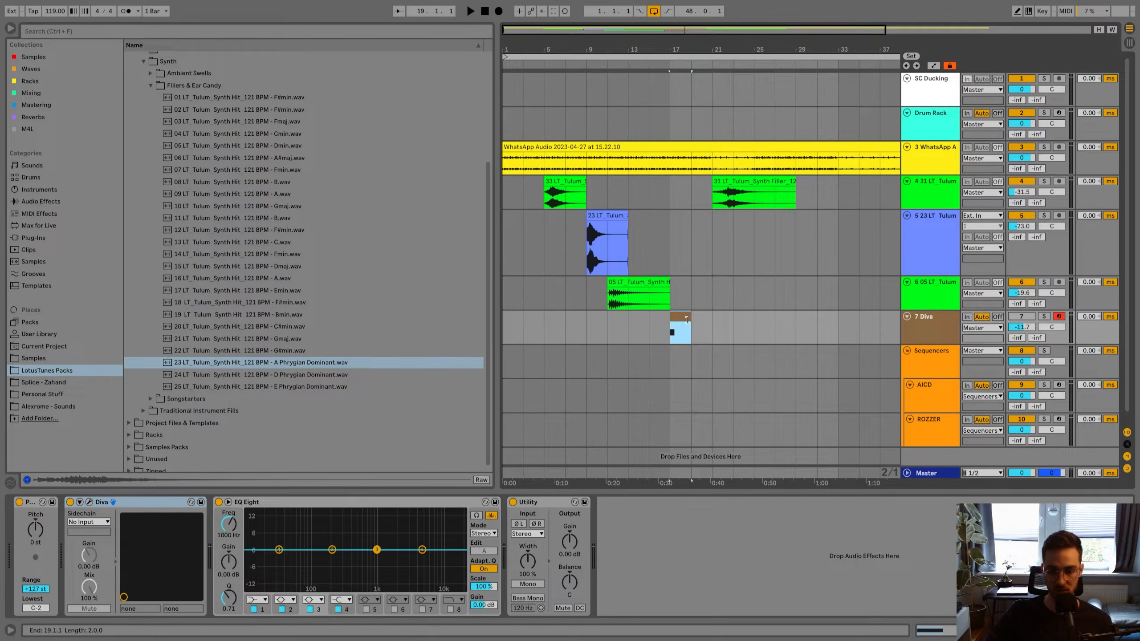
double_click(681, 319)
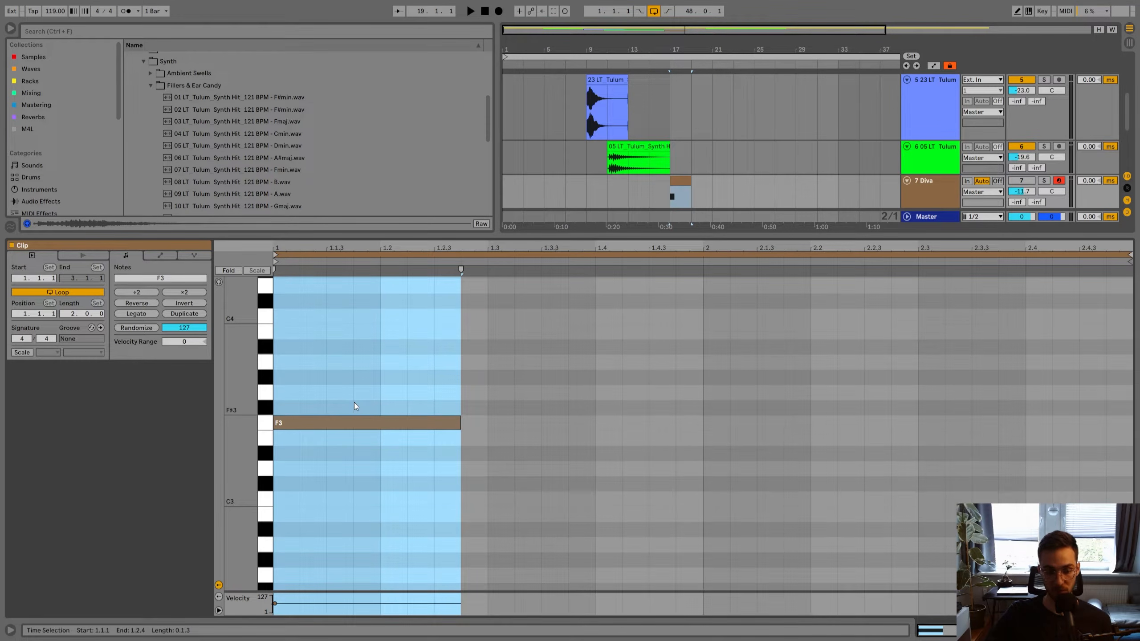
left_click_drag(323, 424, 299, 423)
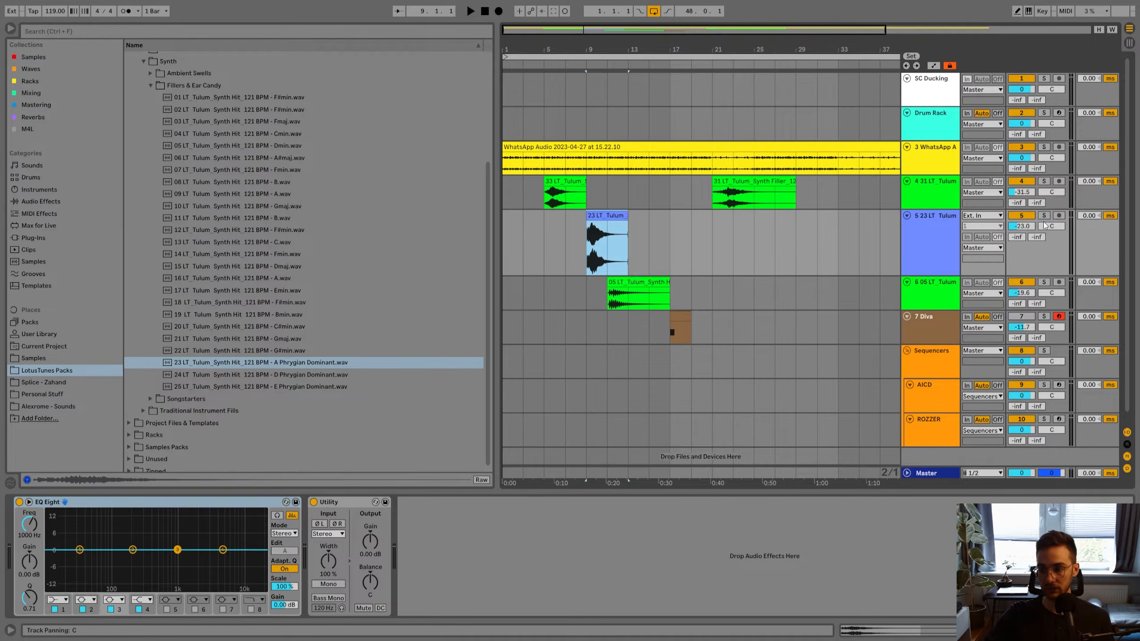
Play from bar 9 and set the synth hit 23 track's volume to -18.1 dB.
key("space")
left_click(594, 228)
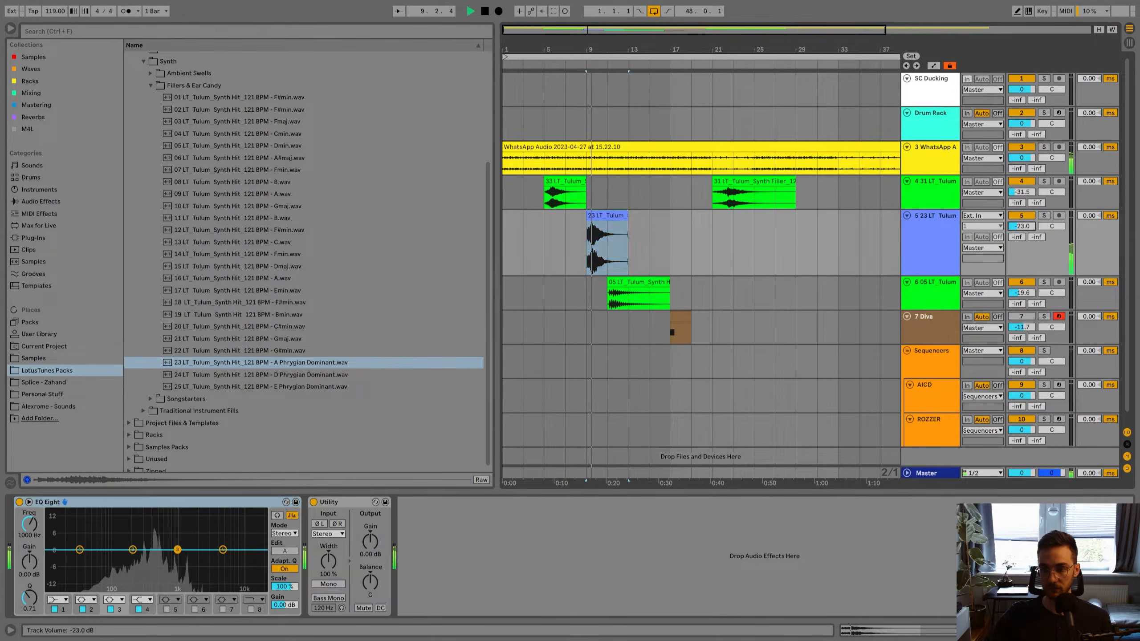
left_click(628, 296)
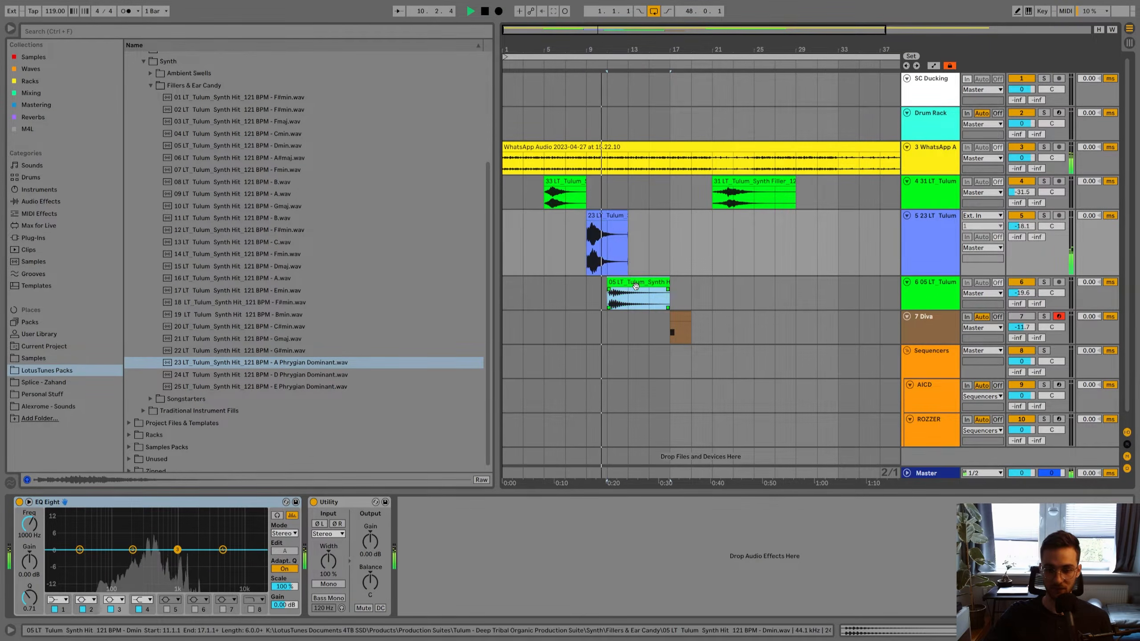
key("space")
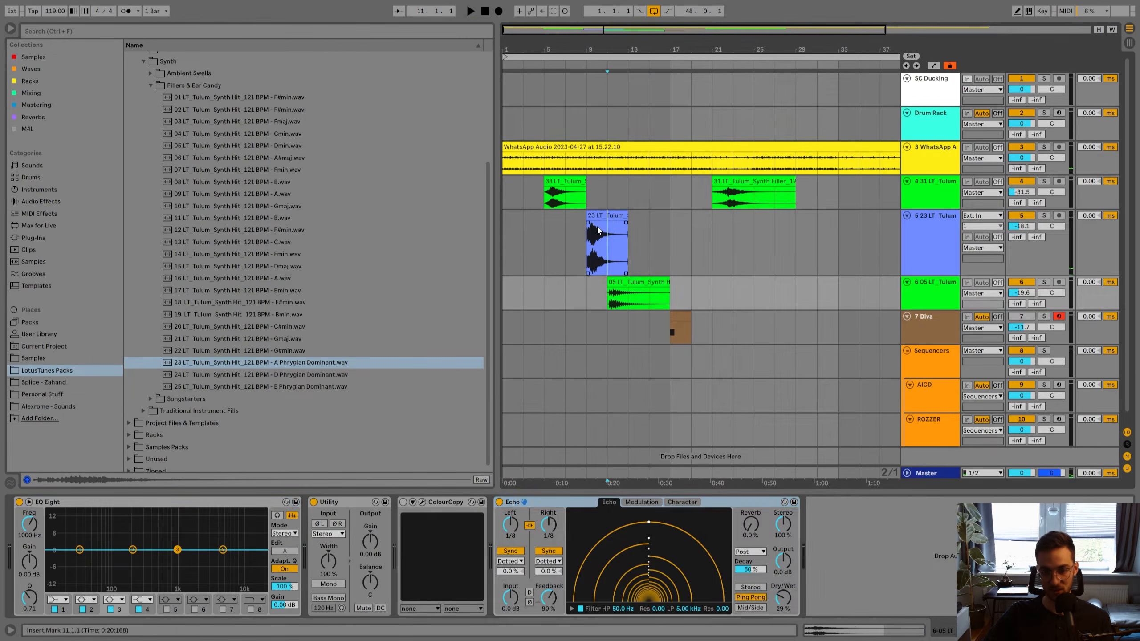
Paste the synth hit 05 track's Echo effect onto the synth hit 23 track.
left_click(602, 238)
key("ctrl+v")
left_click(587, 244)
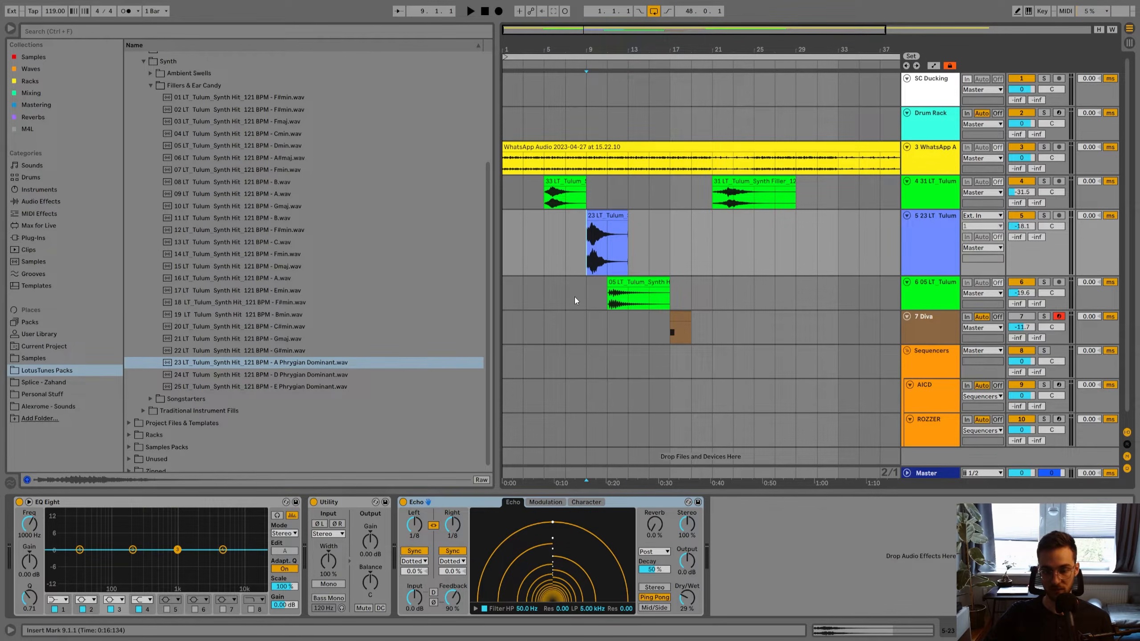
Fit the tracks to the arrangement height and play from bar 9 to hear synth hit 23 with Echo.
key("h")
left_click(553, 230)
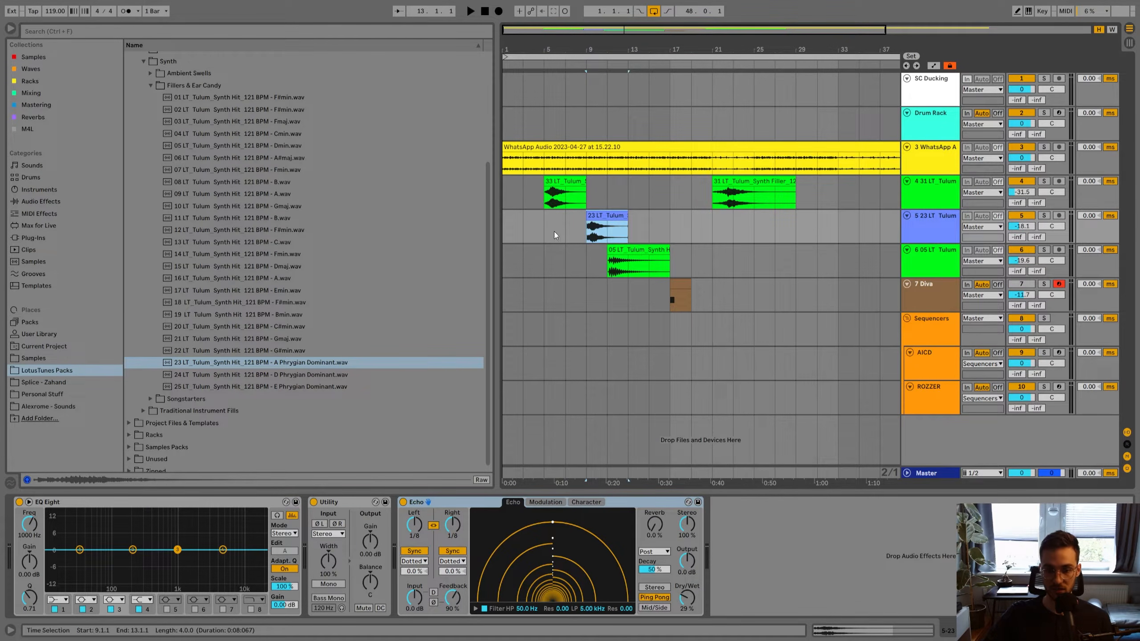
left_click(586, 231)
key("space")
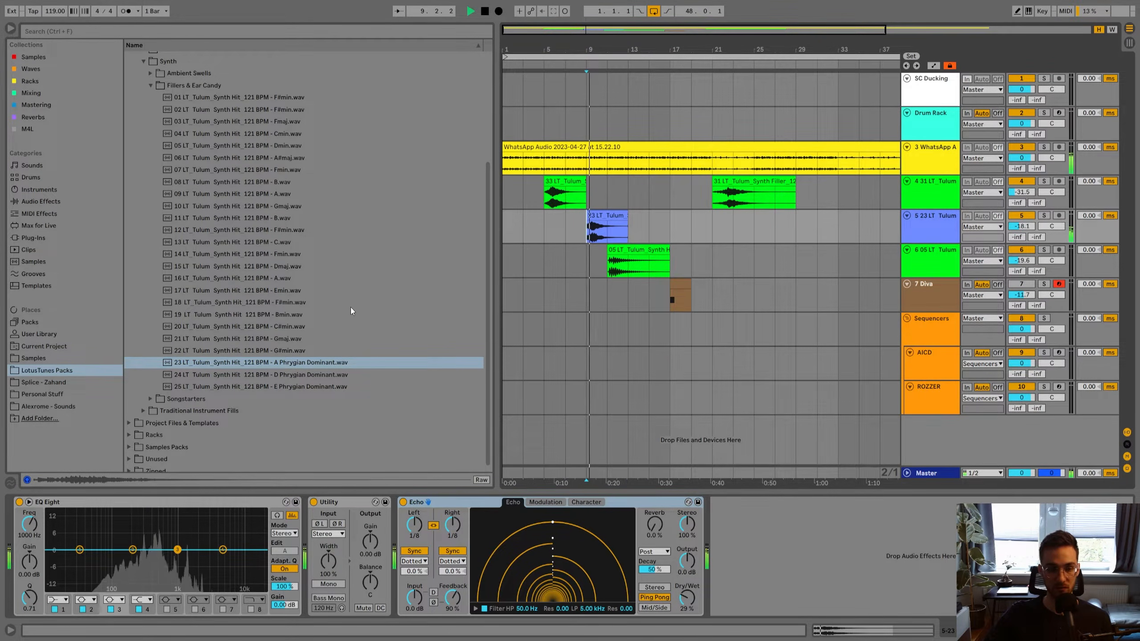
scroll(292, 292, "down", 1)
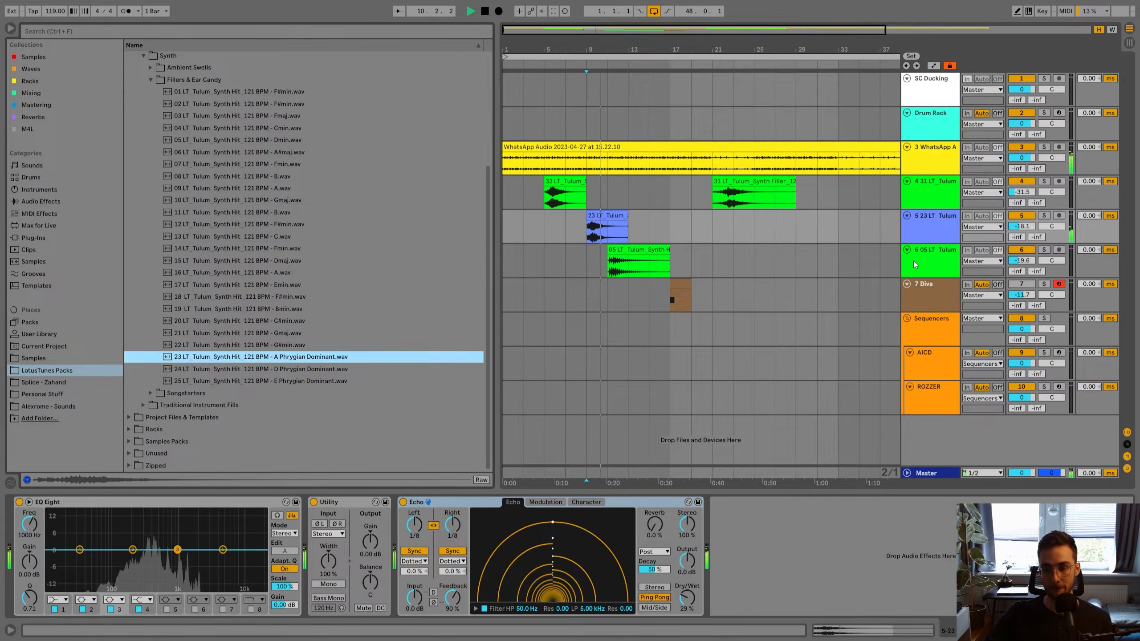
Stop playback and select the synth hit 23 and synth hit 05 clips together.
left_click(637, 261)
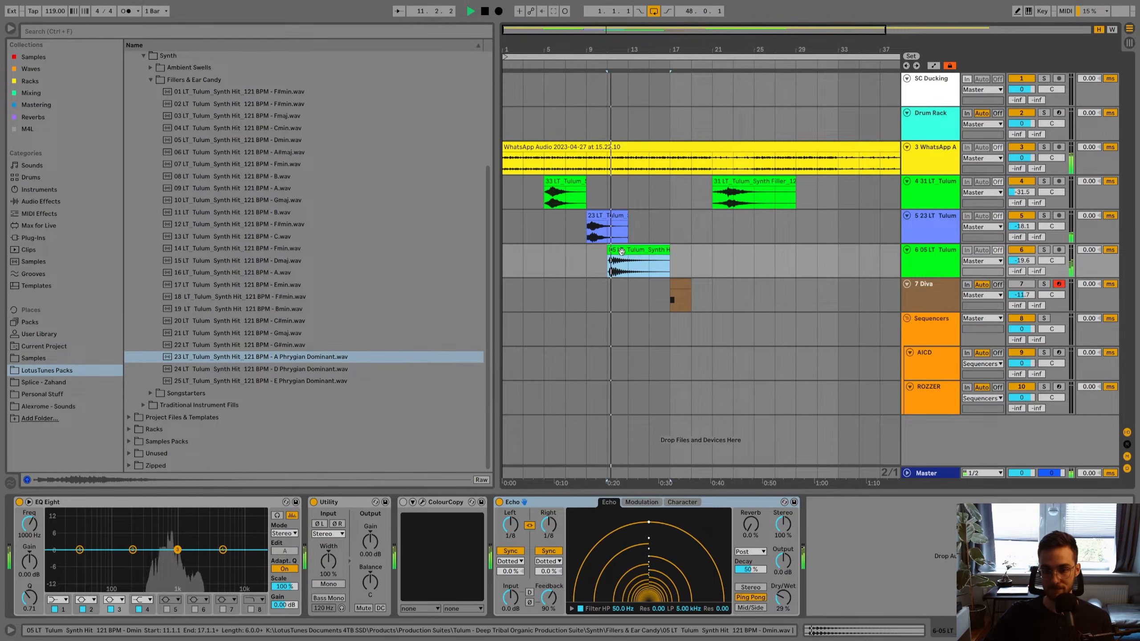
key("space")
left_click(597, 231, "shift")
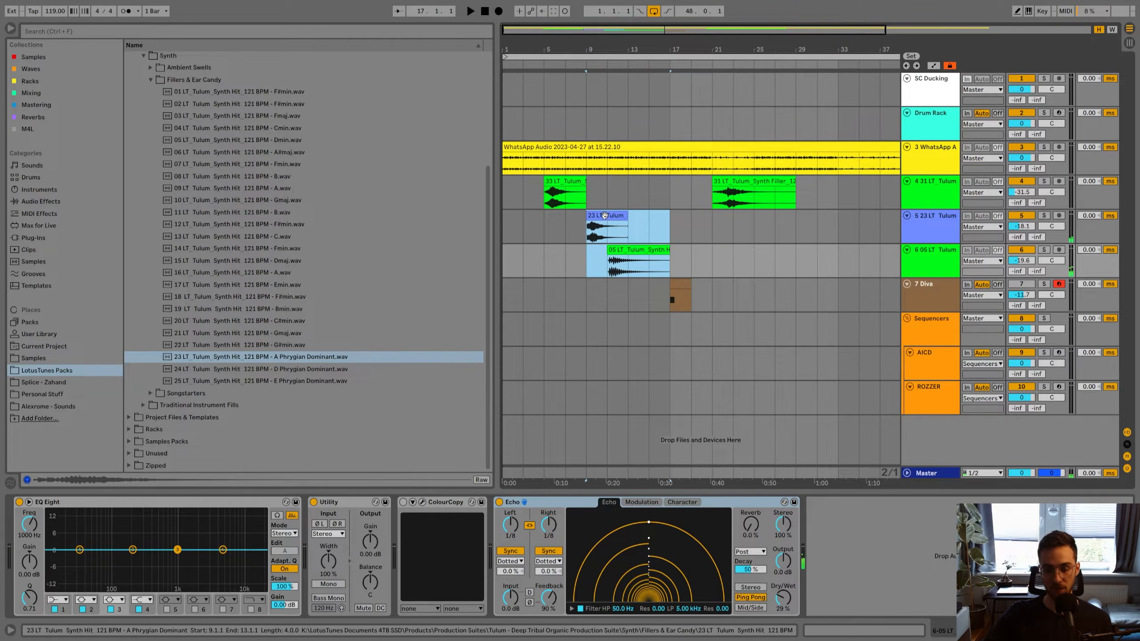
Duplicate the synth hit 23 and synth hit 05 clips, placing the copies at bars 15 and 17.
left_click(605, 215)
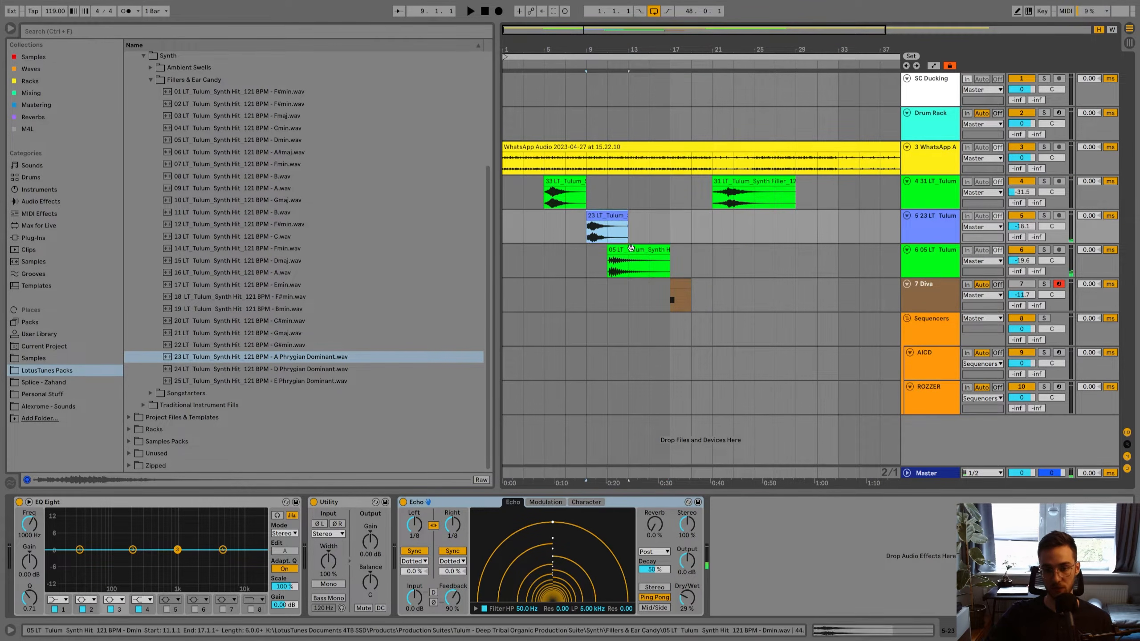
left_click(631, 248, "shift")
left_click_drag(599, 219, 668, 219)
left_click(621, 238)
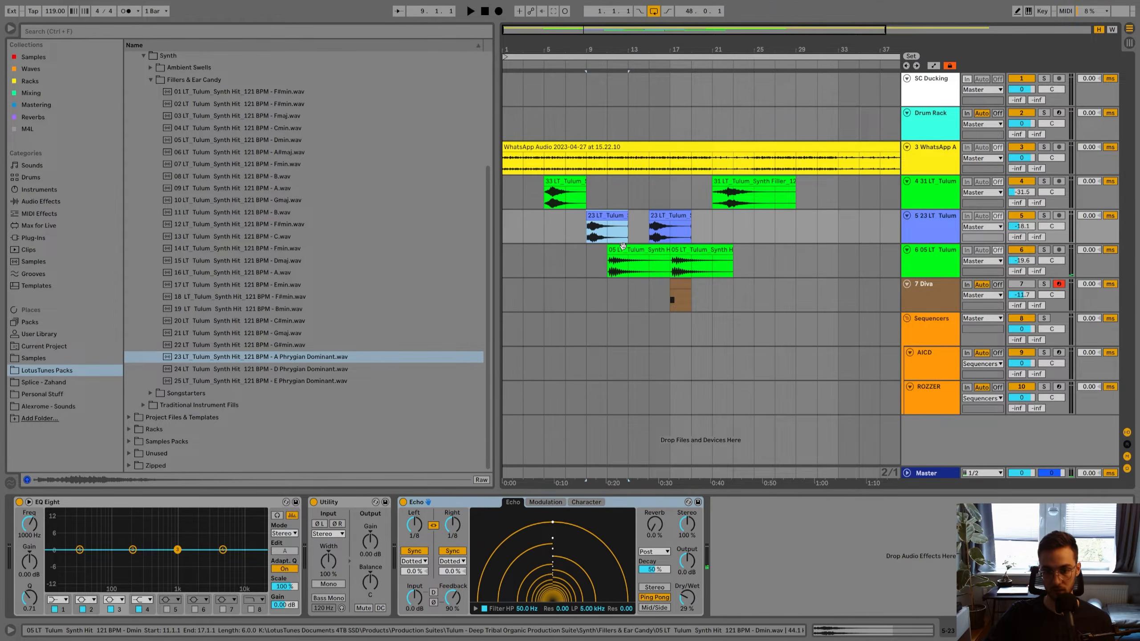
left_click(623, 247)
left_click(672, 216)
left_click(690, 250)
left_click(681, 281)
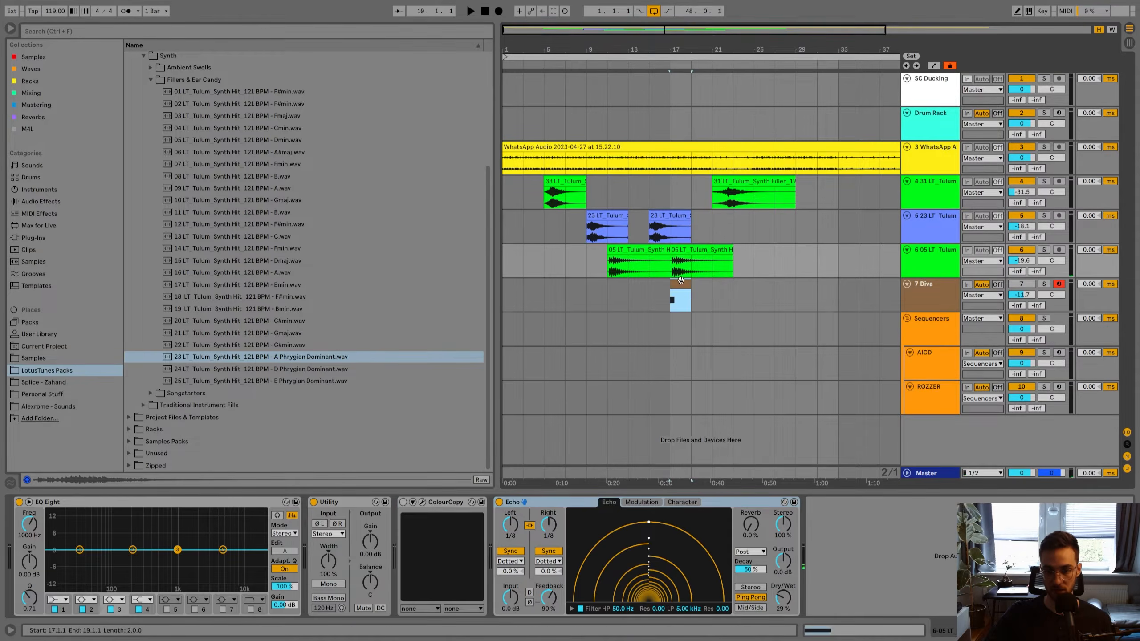
left_click(689, 229)
left_click_drag(651, 50, 651, 97)
left_click_drag(651, 207, 757, 208)
left_click_drag(756, 227, 650, 226)
left_click(525, 222)
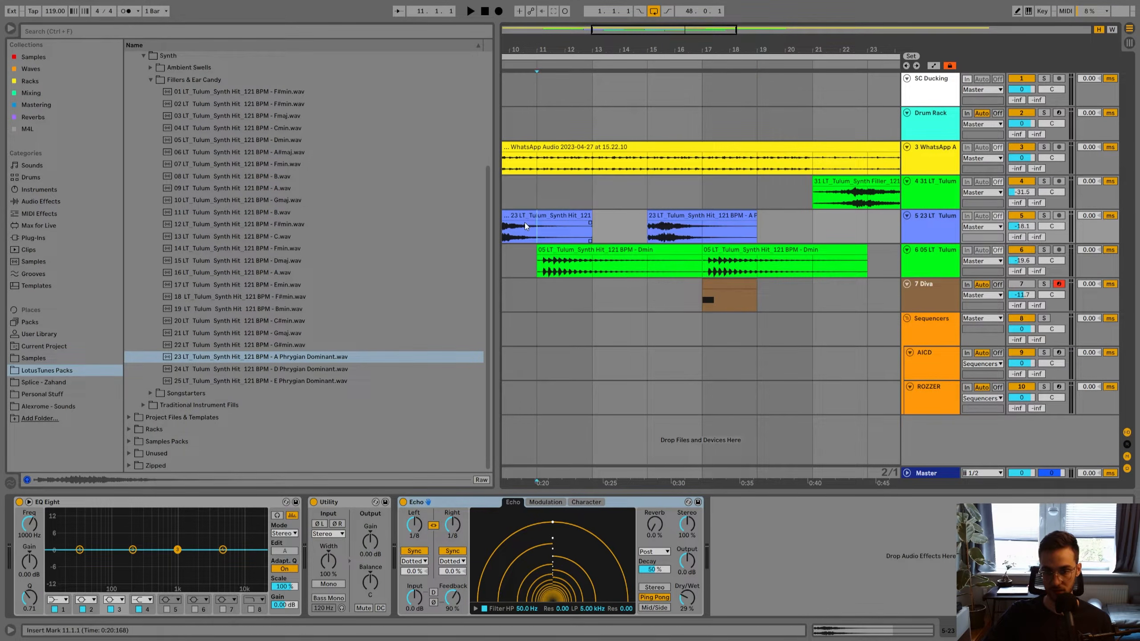
Solo and enlarge the synth hit 23 track and play its copied clip from bar 15.
left_click(660, 215)
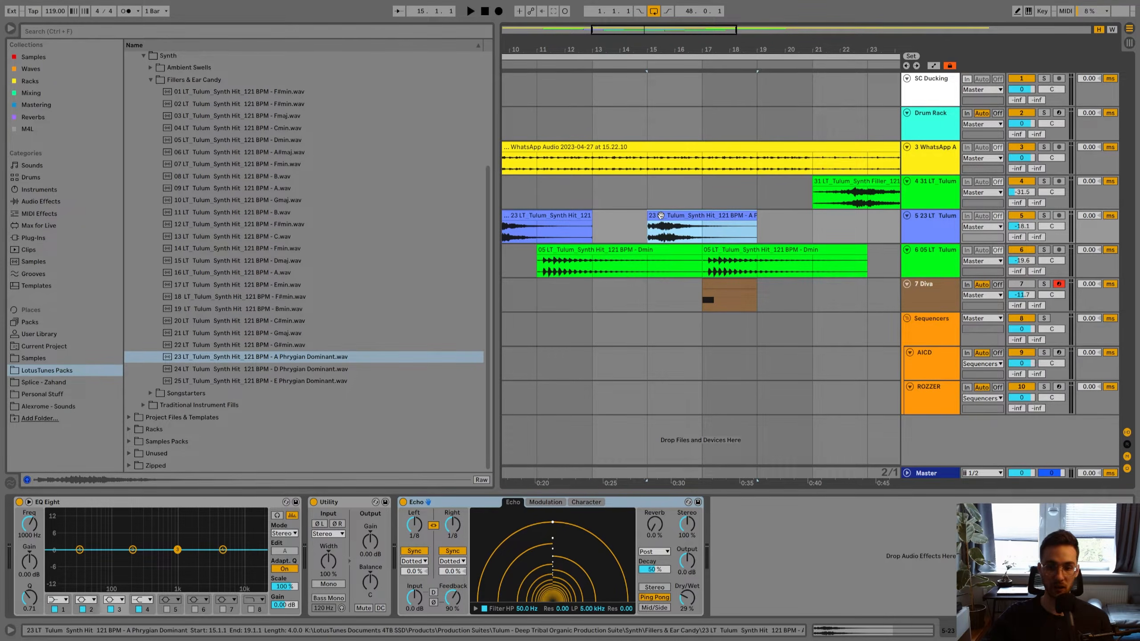
right_click(661, 215)
left_click(706, 547)
left_click(676, 237)
left_click_drag(677, 50, 678, 113)
left_click(655, 216)
left_click(1044, 216)
left_click_drag(929, 244, 929, 330)
left_click(576, 259)
key("space")
key("space")
Split the copied synth hit 23 clip at bar 16 and switch off the track's Echo during playback.
left_click(673, 260)
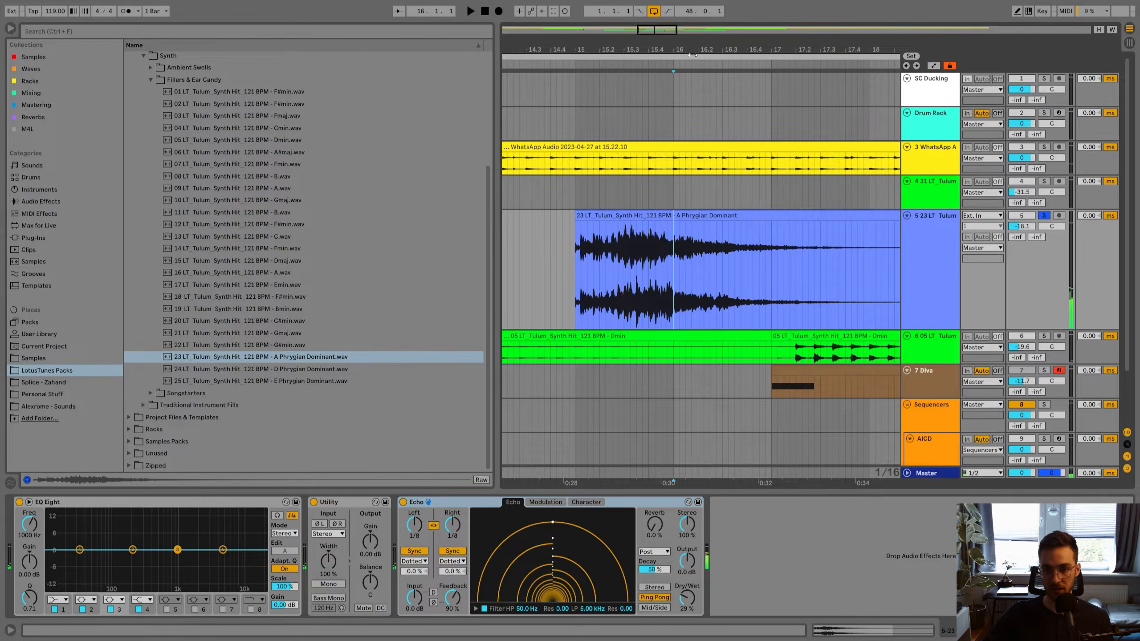
left_click_drag(687, 50, 684, 103)
key("ctrl+e")
left_click(670, 217)
key("space")
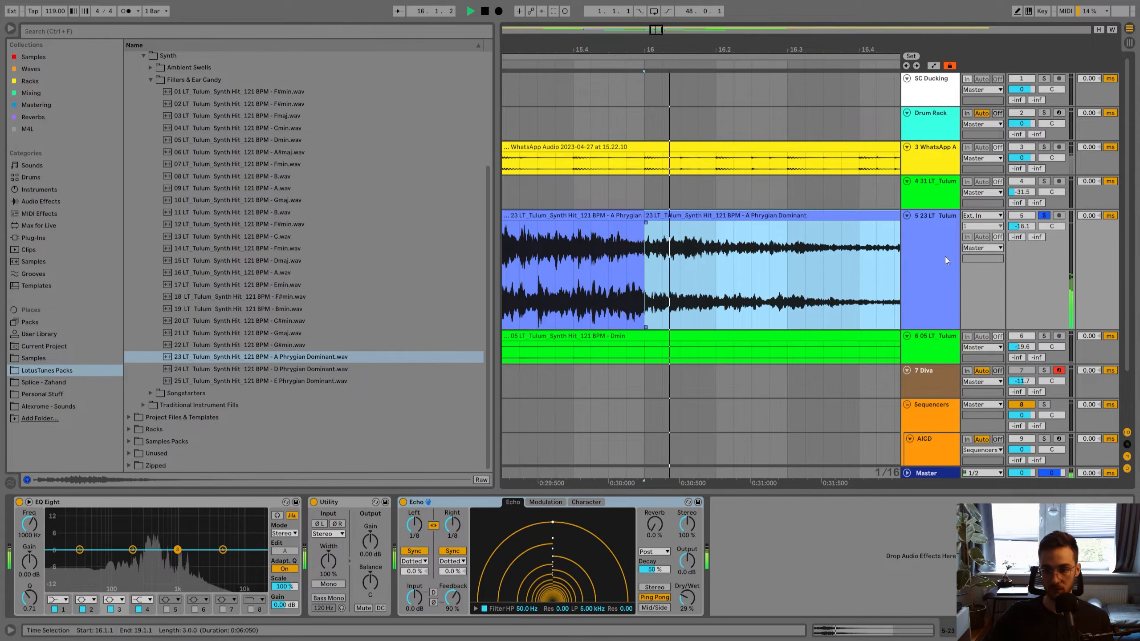
left_click(403, 502)
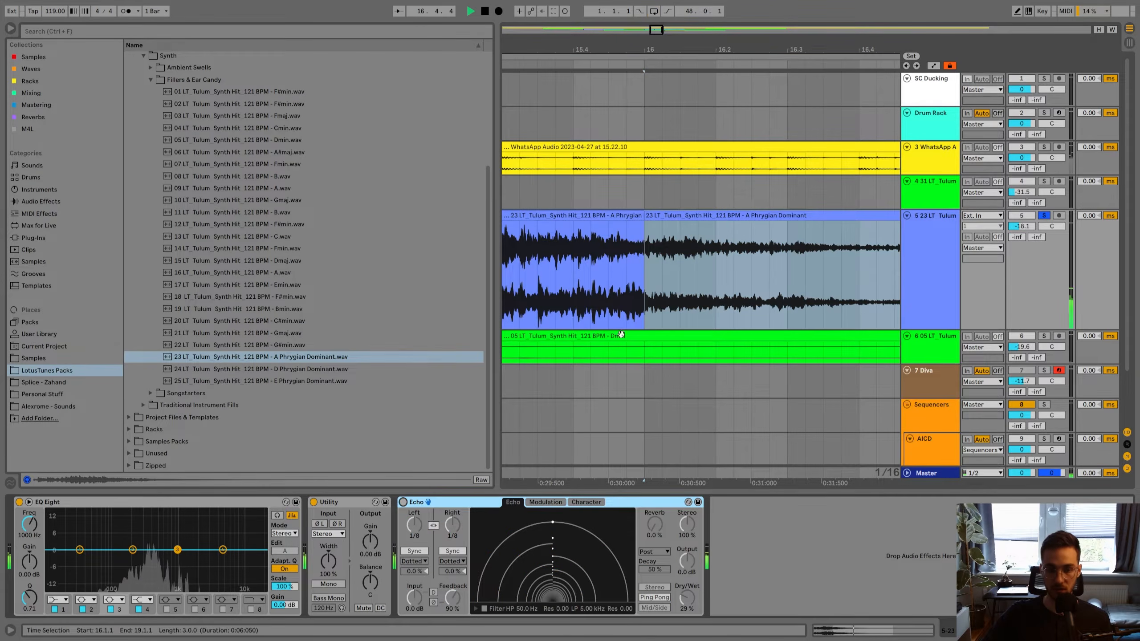
Split the copied synth hit 23 clip at 15.4.3 during playback.
left_click(611, 251)
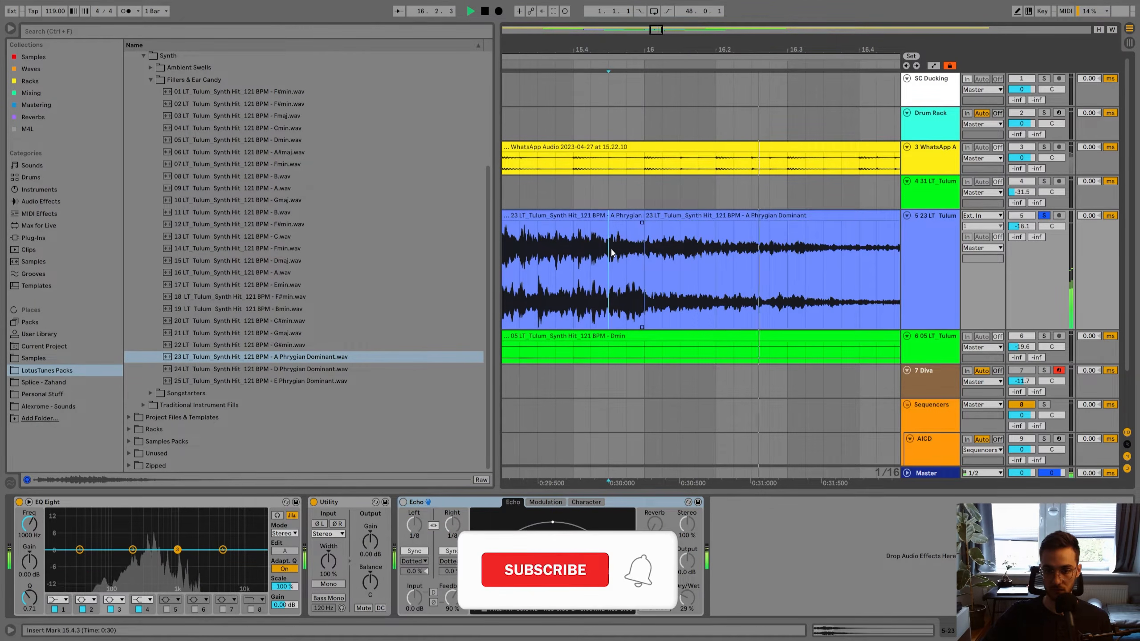
key("ctrl+l")
key("ctrl+e")
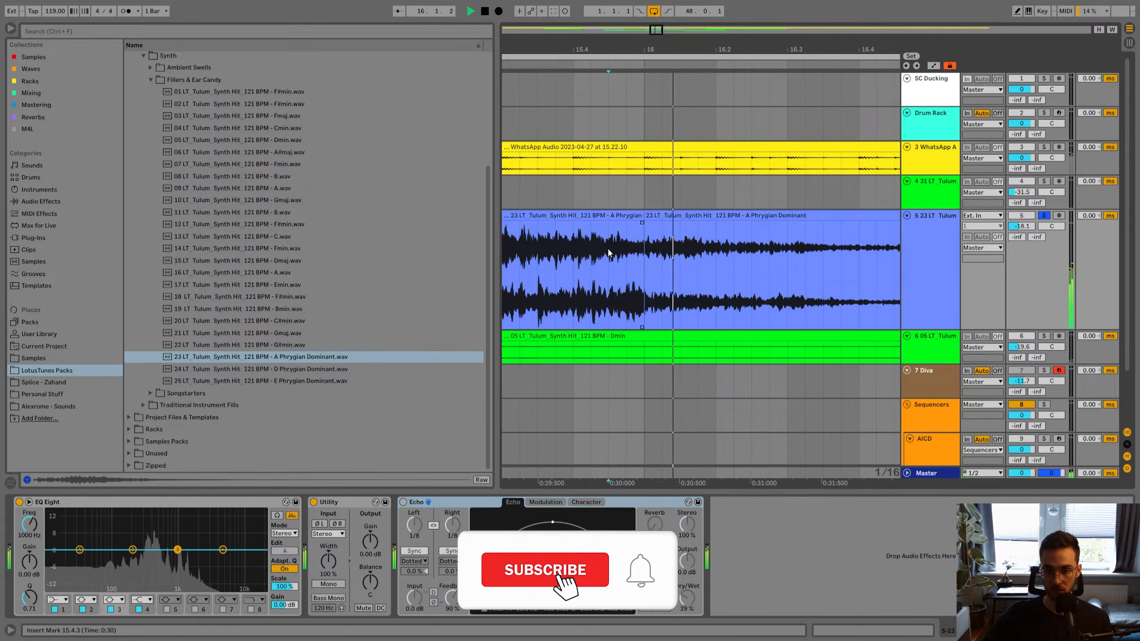
left_click(622, 218)
left_click(599, 253)
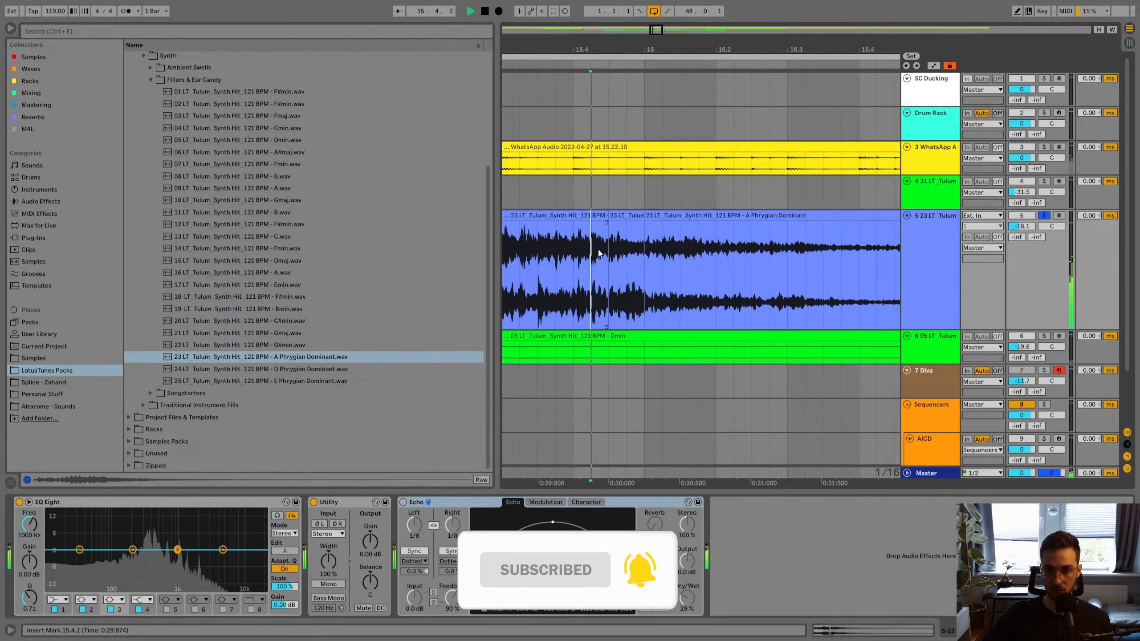
Stop playback, extend the short piece starting at 15.4.3 to 17.1.3, and play it.
key("space")
left_click(621, 221)
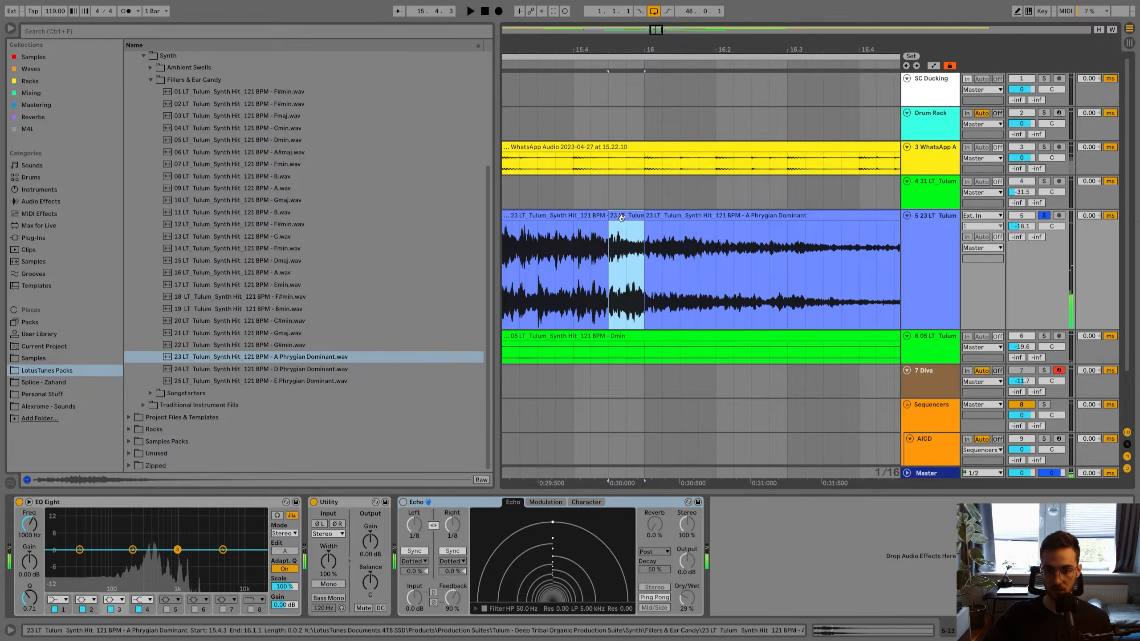
left_click_drag(641, 215, 964, 213)
key("space")
key("space")
Open the synth hit 23 piece at 15.4.3 and lower its pitch to -9 semitones during playback.
double_click(648, 217)
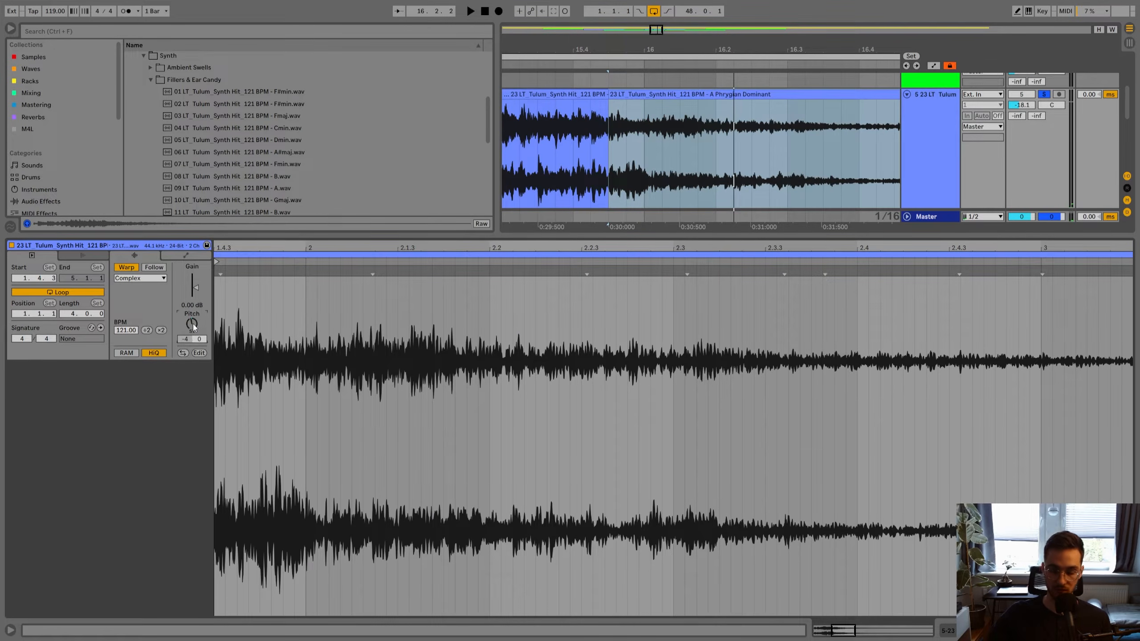
key("space")
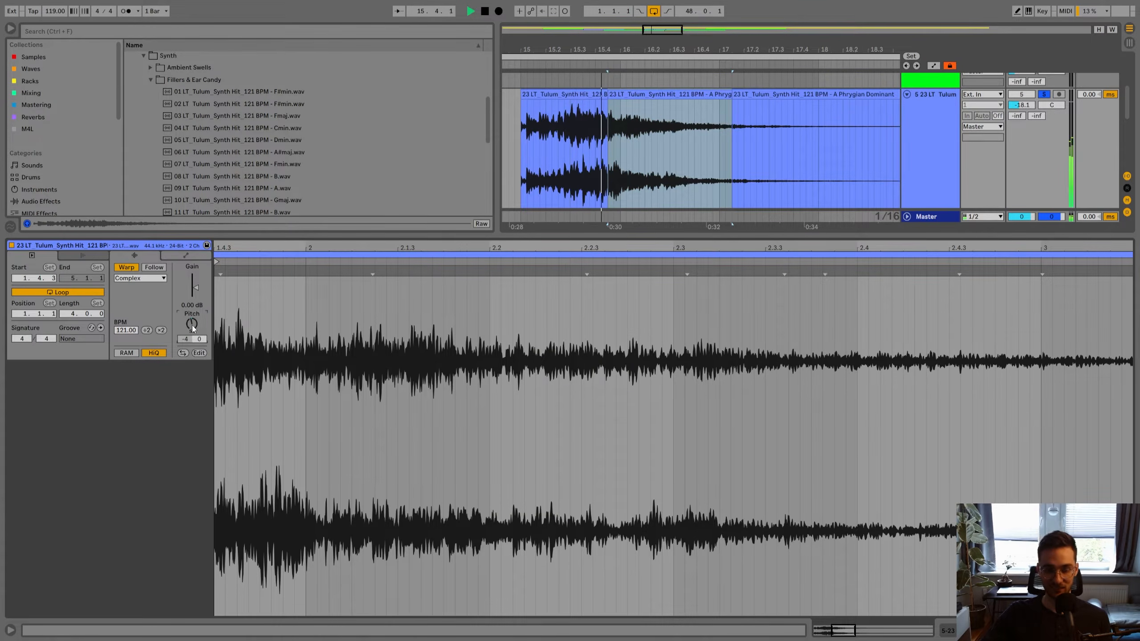
scroll(193, 326, "down", 2)
scroll(192, 325, "down", 2)
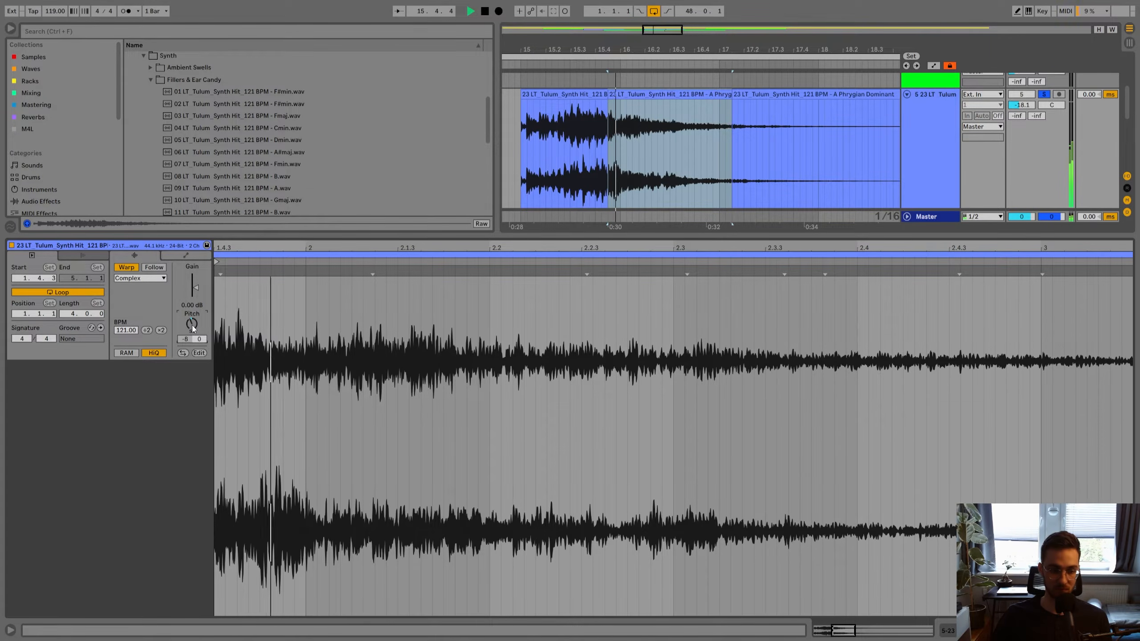
scroll(192, 325, "down", 1)
Set the piece's warp mode to Complex Pro and play the synth hit from bar 15.
left_click(143, 278)
left_click(134, 335)
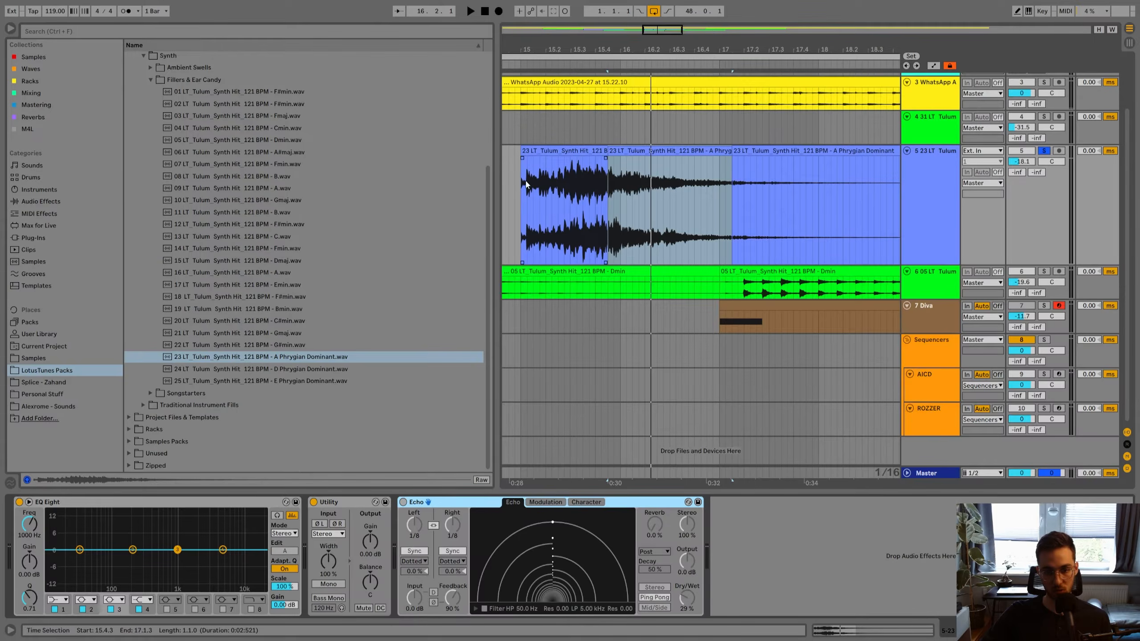
left_click(521, 191)
key("space")
scroll(611, 198, "up", 1)
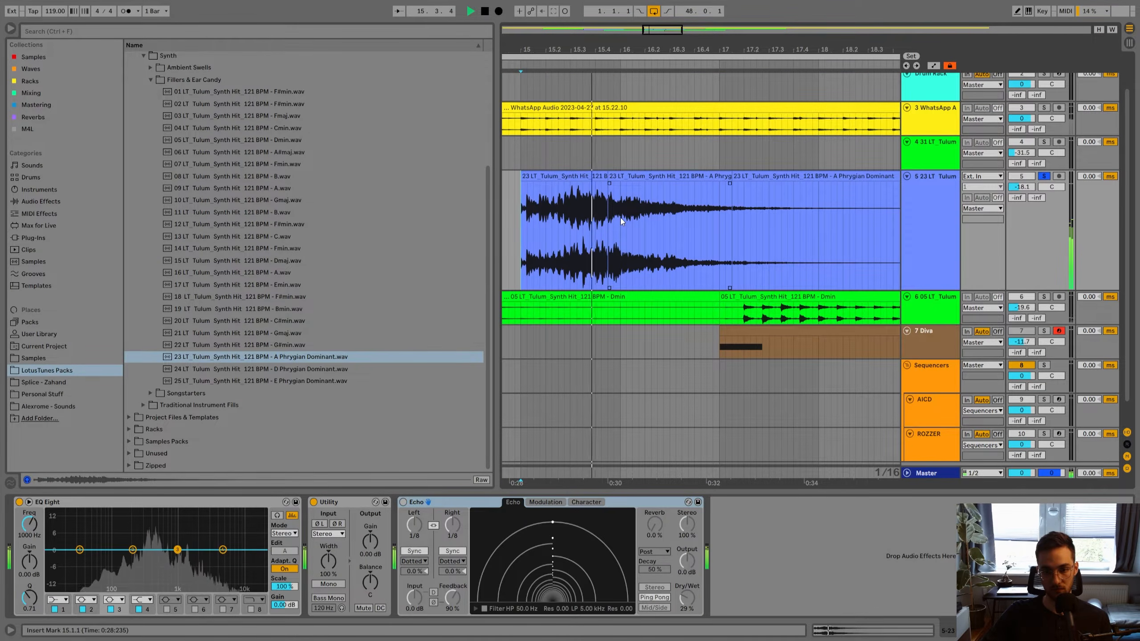
Switch the 15.4.3 piece back to the Complex warp mode and adjust its pitch slightly.
double_click(631, 178)
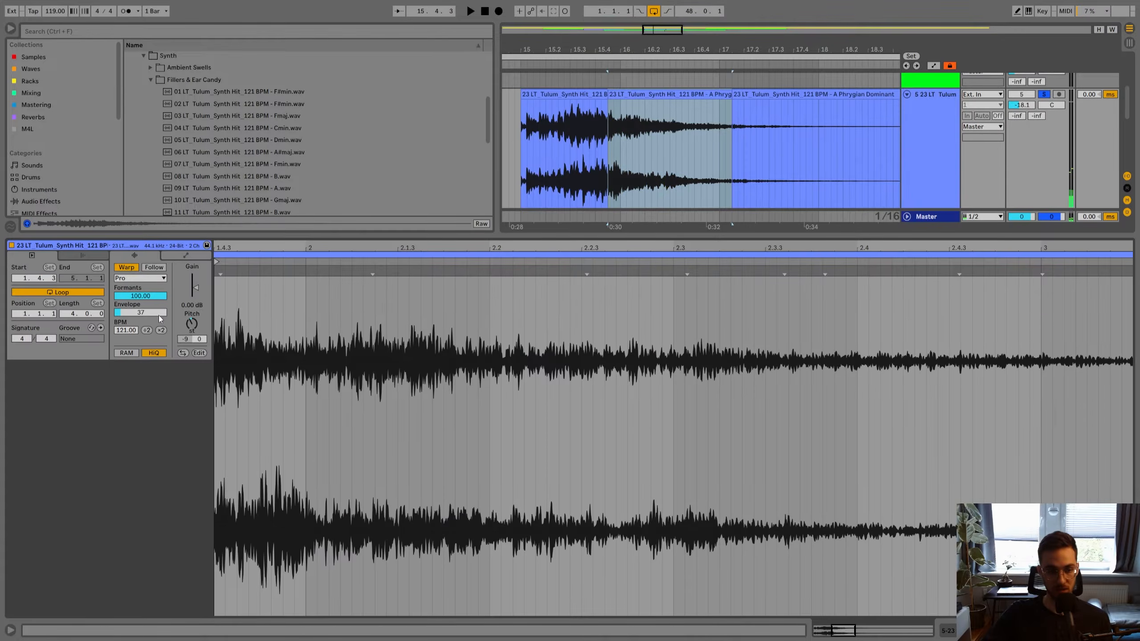
left_click(139, 277)
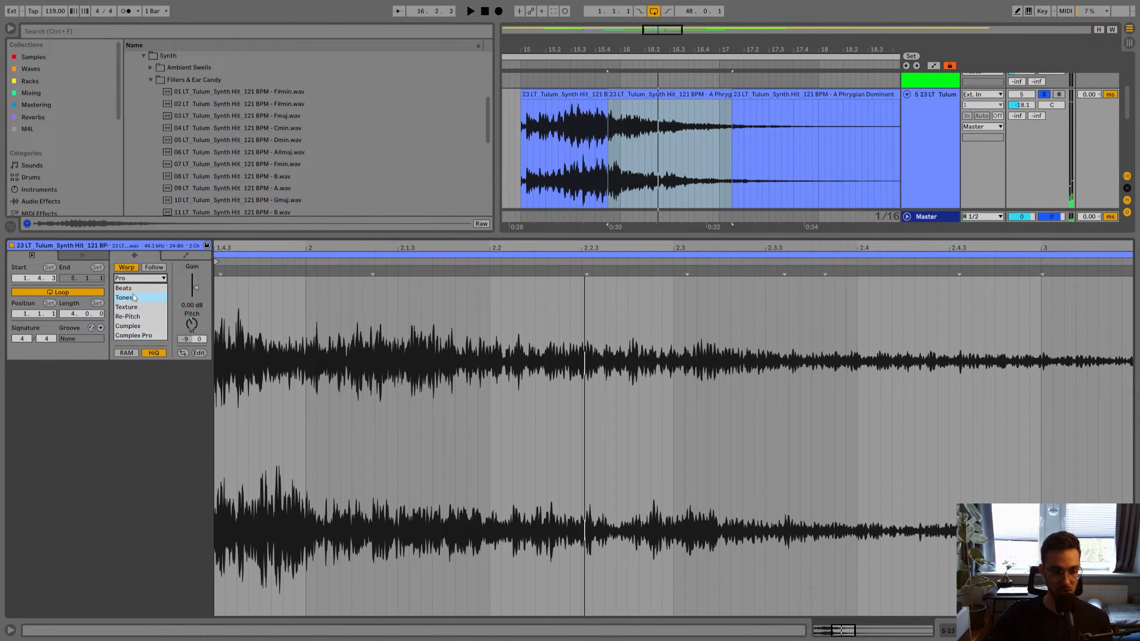
left_click(130, 327)
key("space")
left_click_drag(194, 323, 194, 326)
Play the split synth hit 23 pieces from bar 15 to hear the pitch change between them.
key("space")
key("space")
key("space")
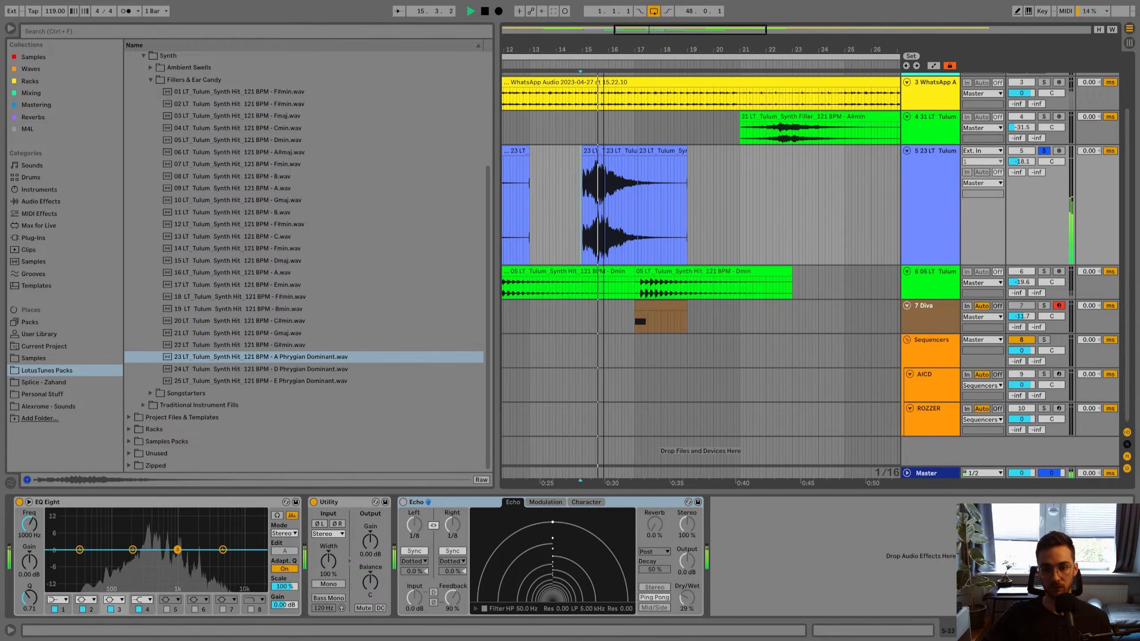
left_click_drag(603, 50, 606, 37)
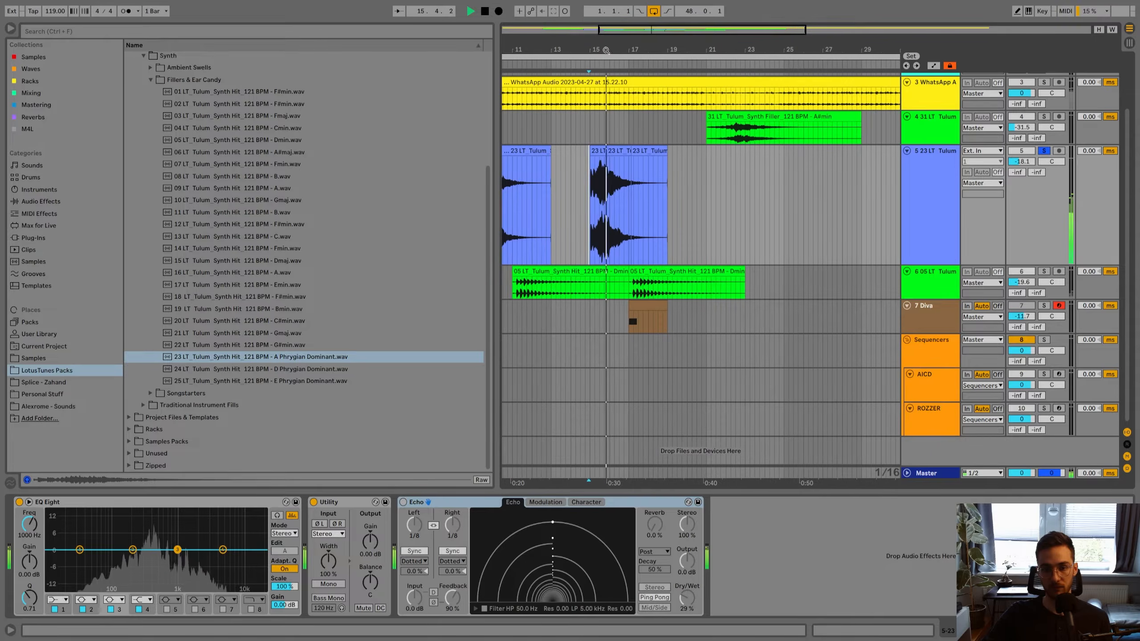
left_click(599, 149)
key("space")
left_click_drag(608, 50, 608, 94)
left_click(572, 175)
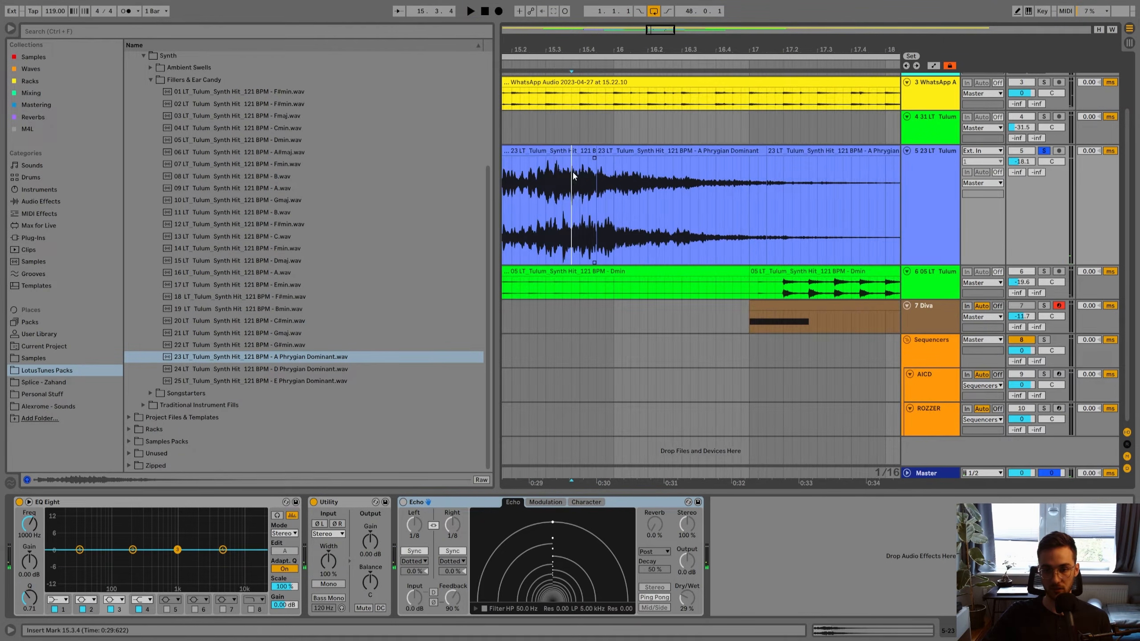
Set the pitch of the piece at 15.4.3 to +3 semitones and play across the split.
double_click(604, 152)
key("space")
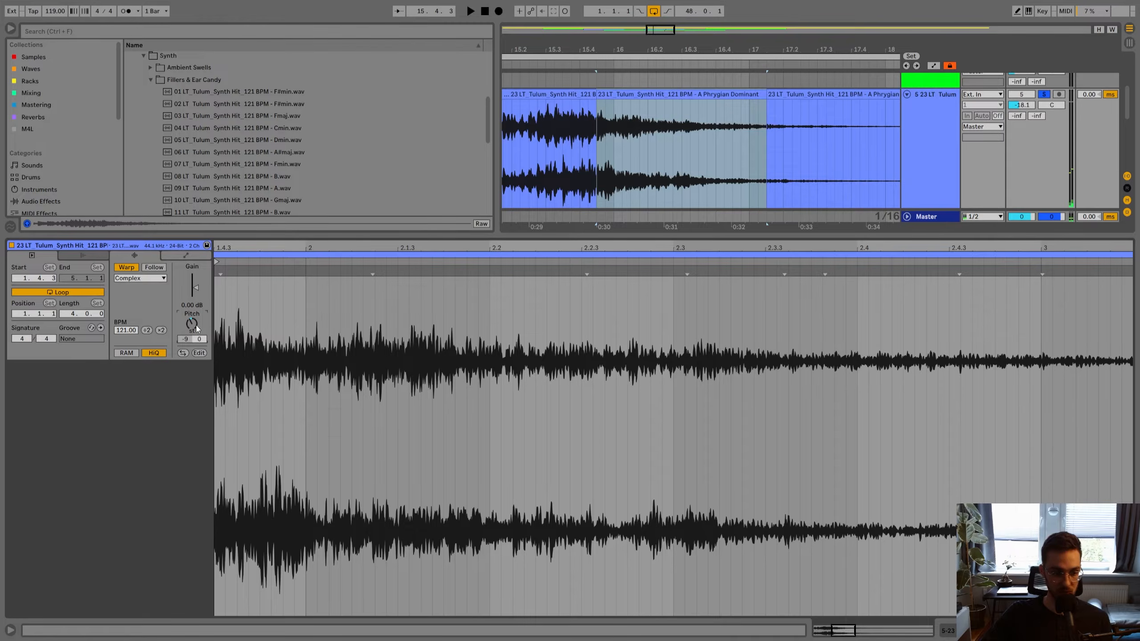
left_click(519, 121)
key("space")
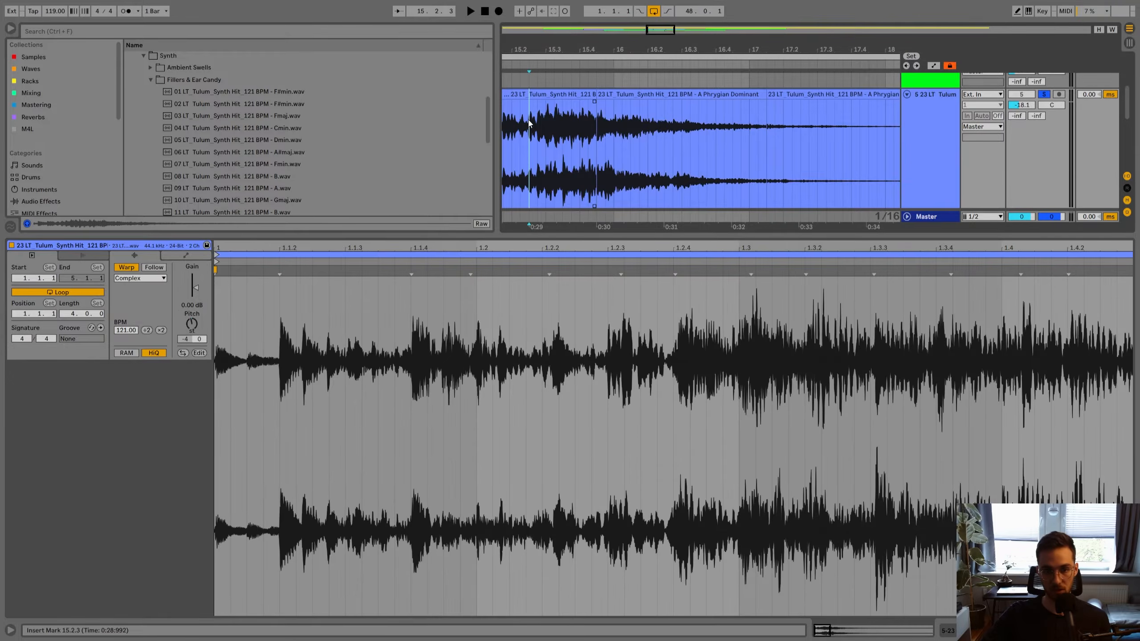
left_click(617, 93)
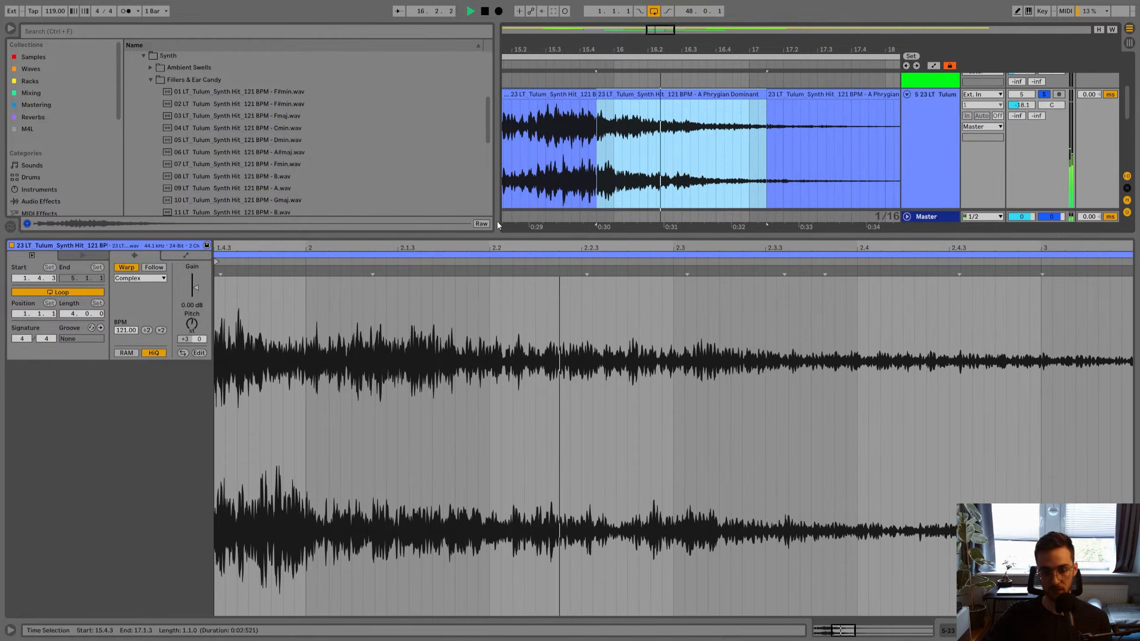
key("space")
Enable a high-cut on band 8 of the synth hit 23 track's EQ Eight at 1.21 kHz.
left_click(146, 278)
left_click(147, 279)
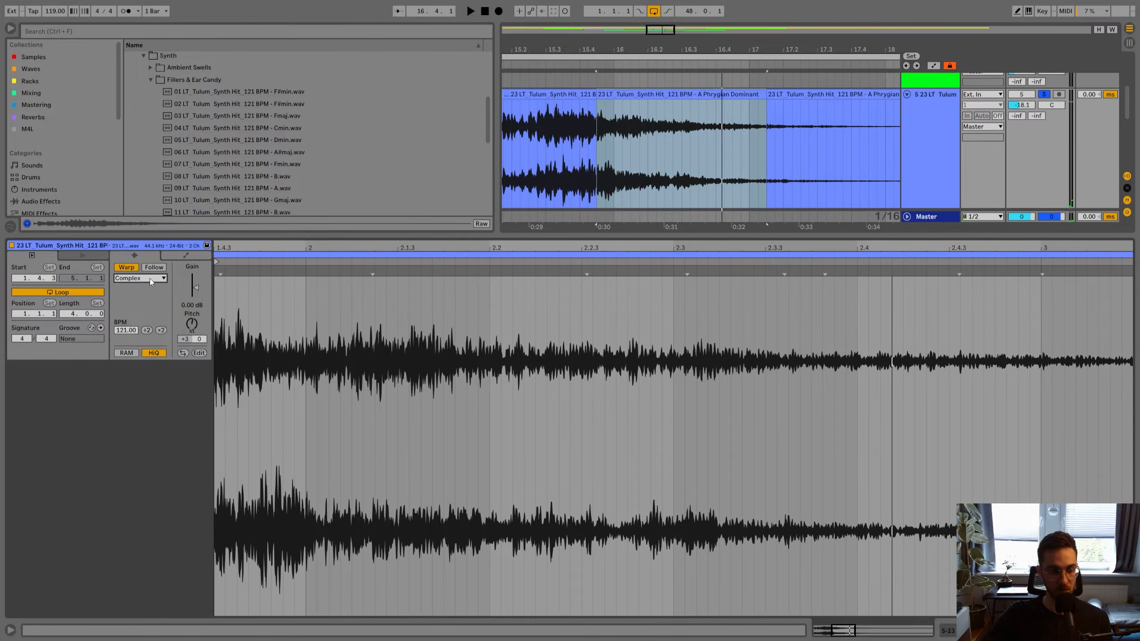
key("shift+Tab")
left_click(251, 610)
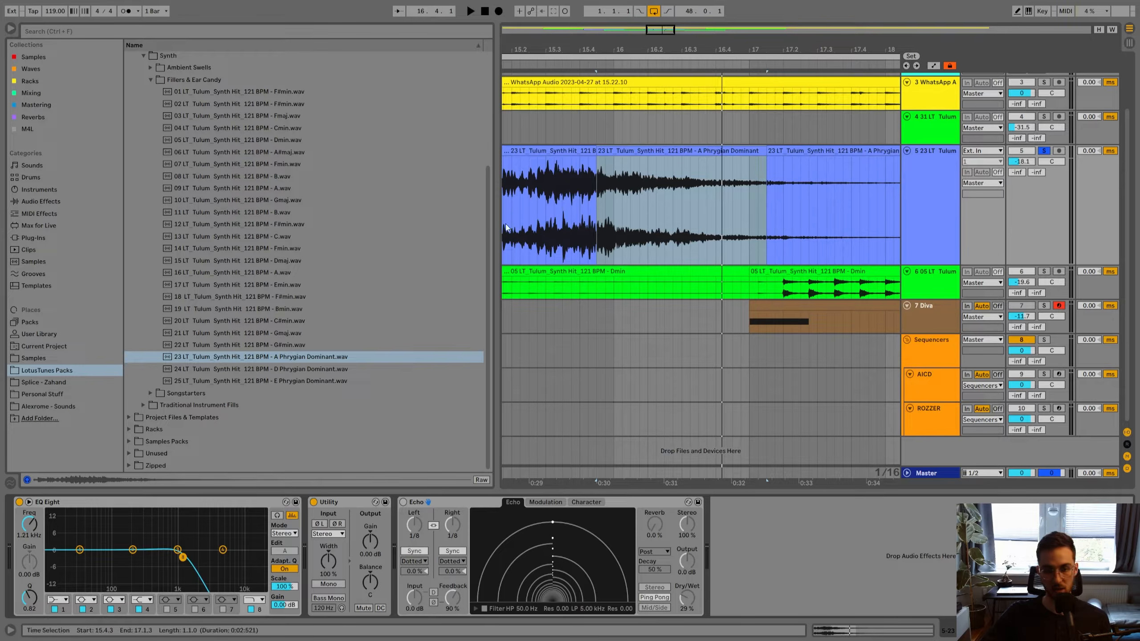
Turn the synth hit 23 track's Echo on, set its Reverb to 50%, and play from 15.1.3.
left_click_drag(571, 47, 571, 27)
left_click(403, 502)
left_click_drag(660, 526, 660, 524)
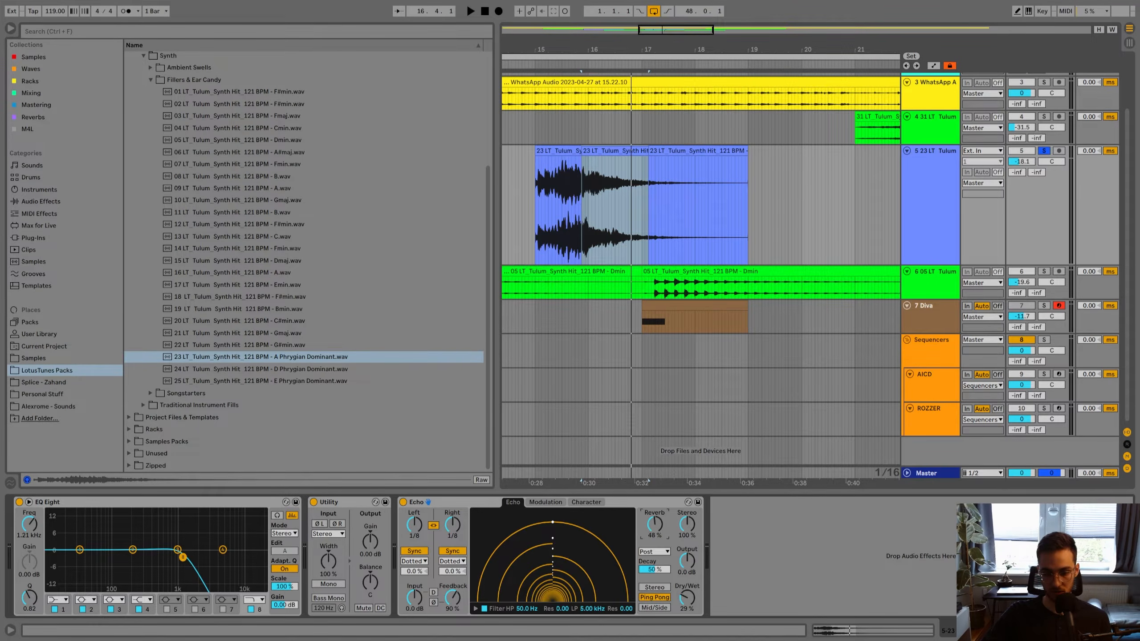
left_click(549, 178)
key("space")
scroll(563, 216, "up", 1)
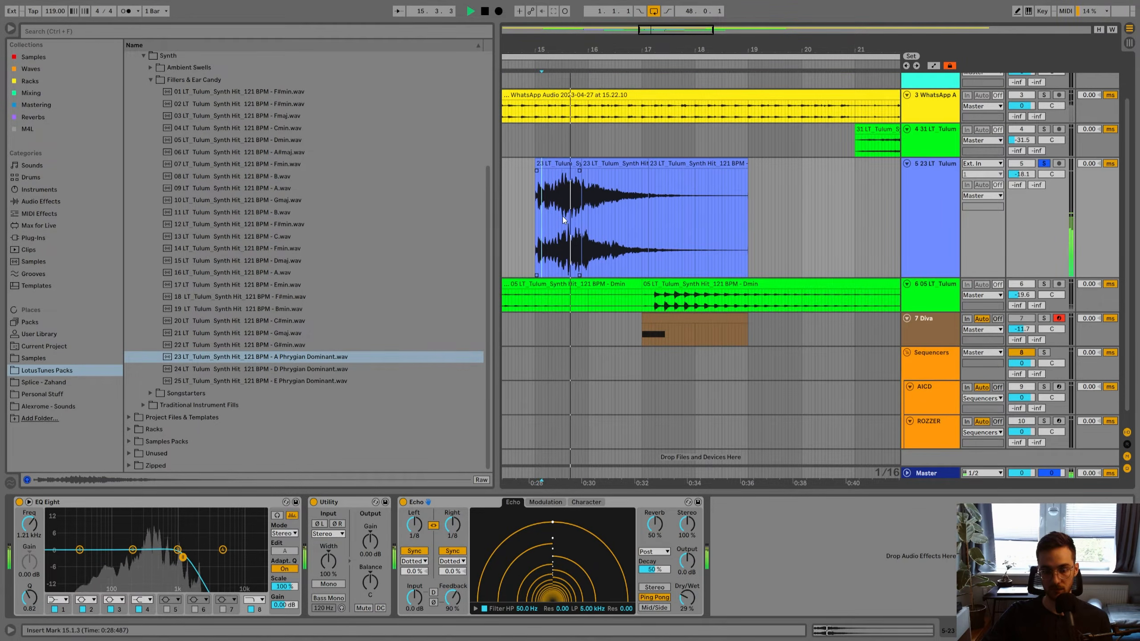
Try the 15.4.3 piece at +4 semitones and compare the Complex Pro warp mode with Complex.
double_click(604, 164)
key("space")
key("space")
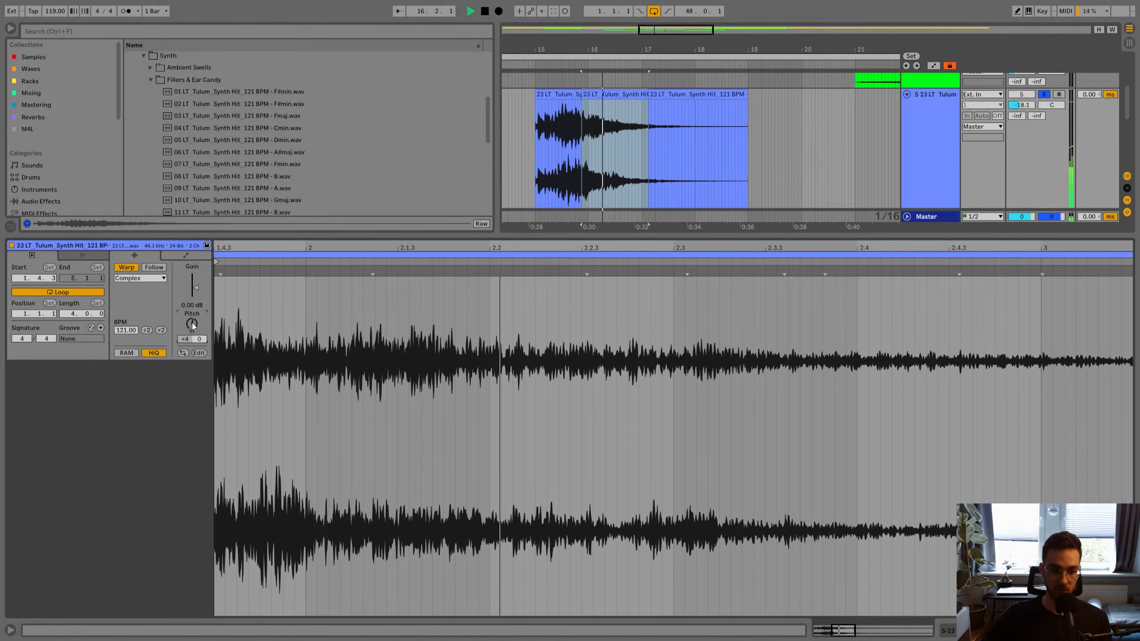
left_click(144, 278)
left_click(134, 340)
left_click(147, 278)
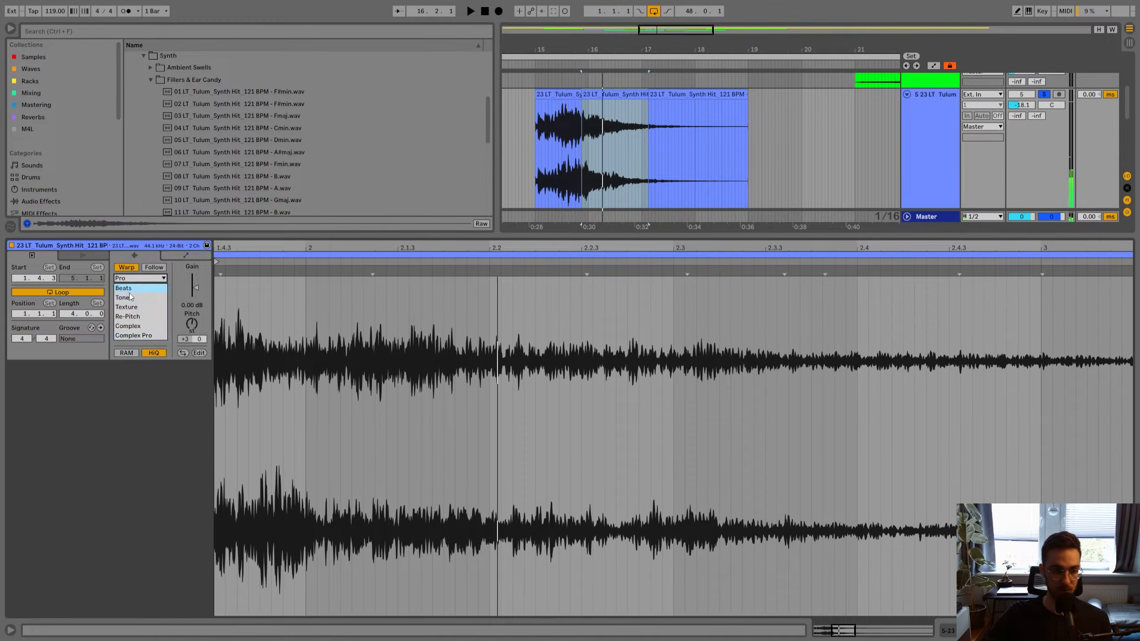
left_click(132, 325)
Restore the copied synth hit 23 clip at bar 15 to one unsplit clip.
key("shift+Tab")
left_click(611, 151)
scroll(611, 200, "up", 2)
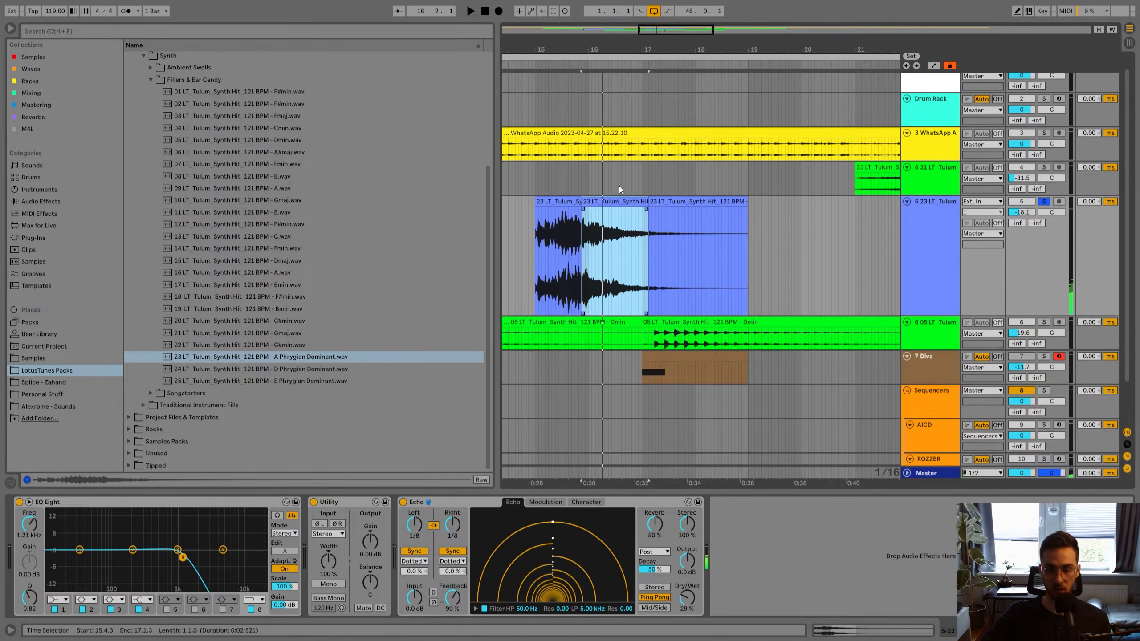
left_click_drag(622, 48, 676, 22)
left_click_drag(691, 199, 628, 199)
left_click_drag(650, 58, 653, 112)
left_click(666, 238)
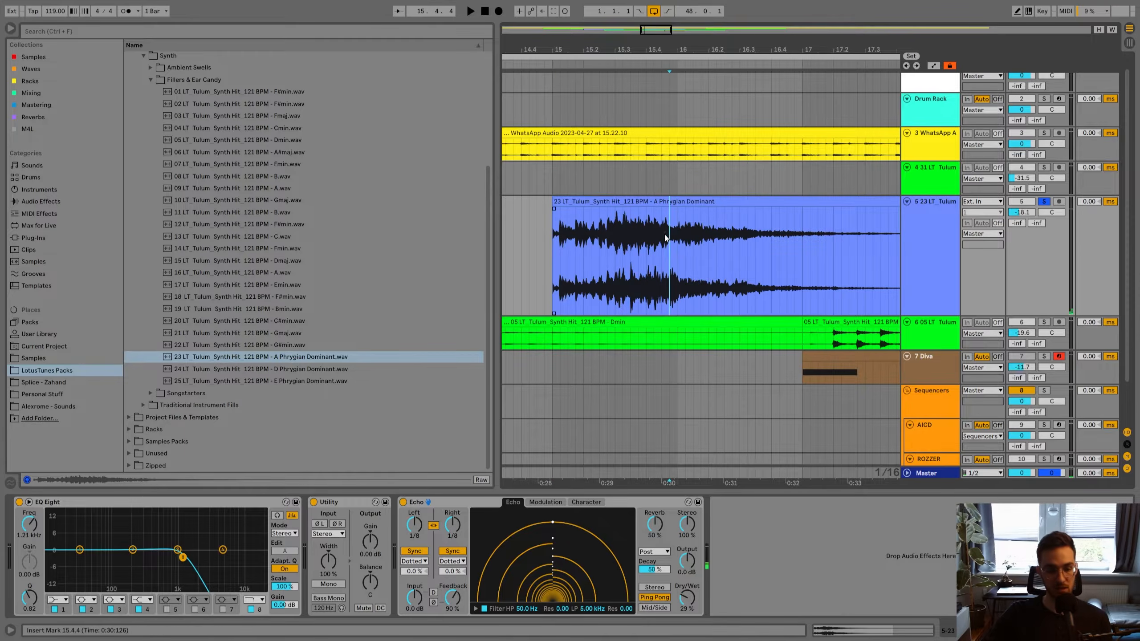
Raise the EQ Eight high-cut frequency to 22.0 kHz and select the synth hit 23 clip at bar 15.
left_click_drag(184, 563, 220, 556)
left_click(601, 216)
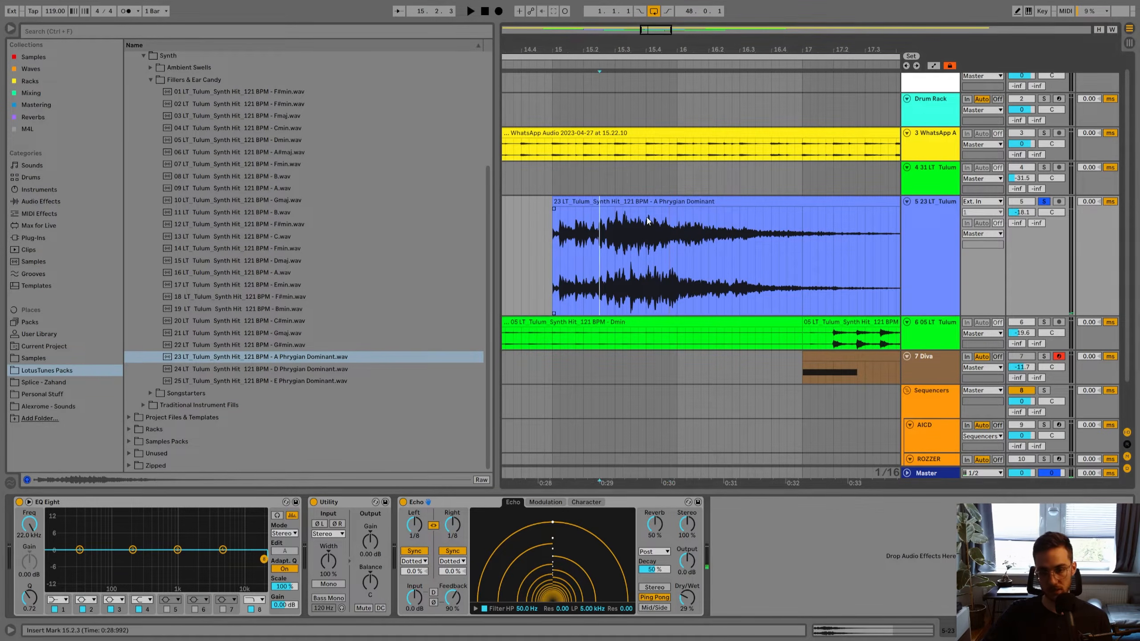
left_click(604, 201)
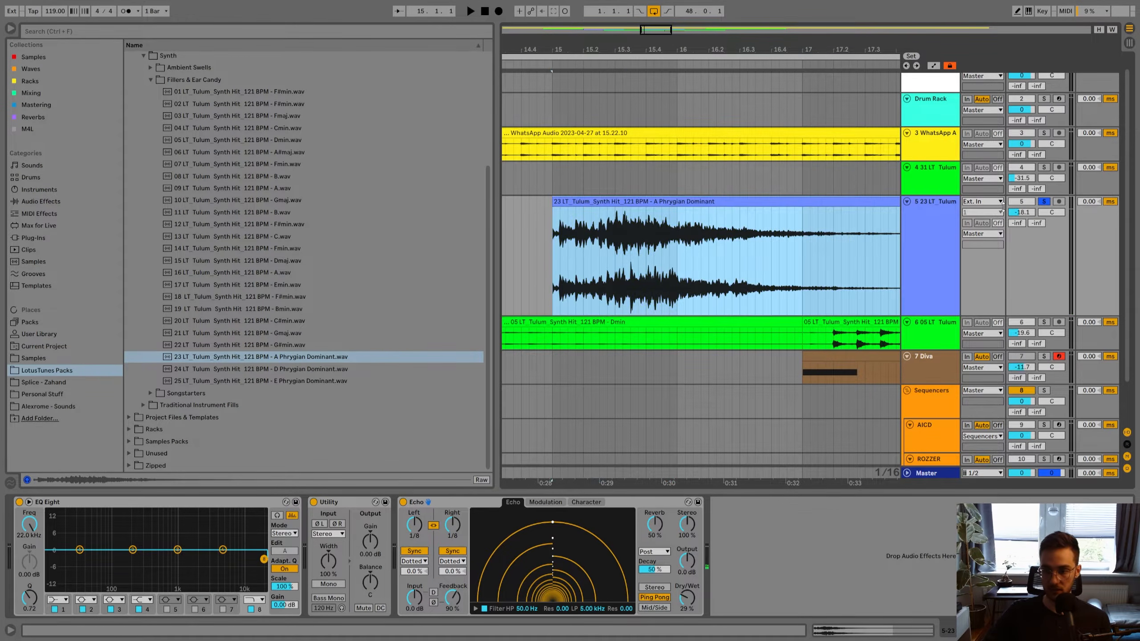
Turn the synth hit 23 track's Echo off and play the clip at bar 15 without it.
left_click(403, 502)
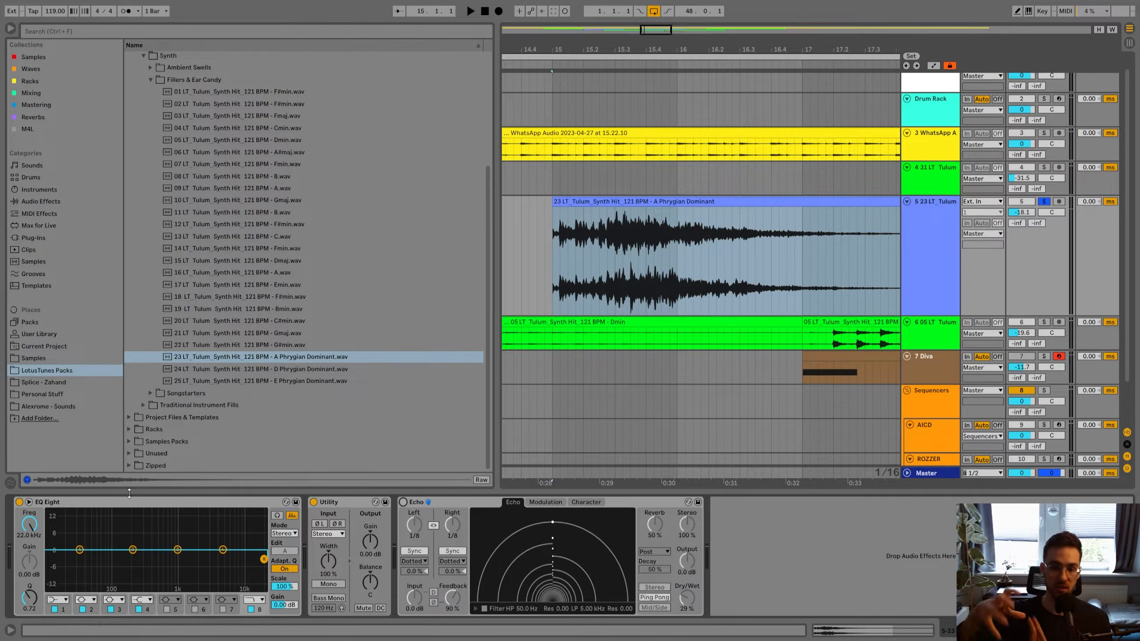
key("space")
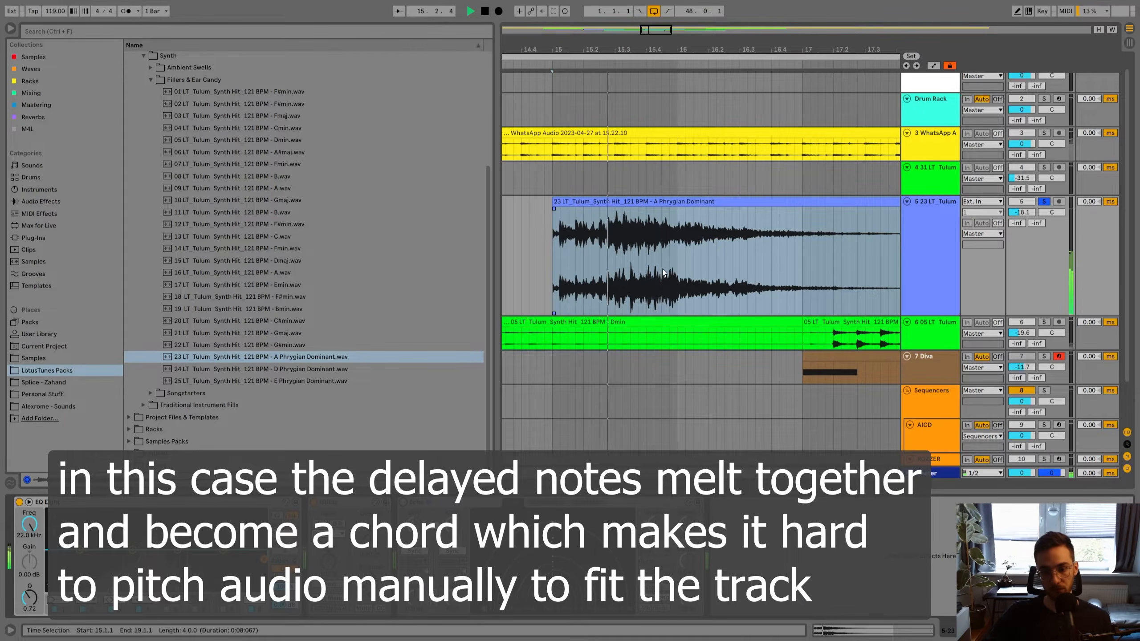
left_click_drag(672, 45, 596, 24)
key("space")
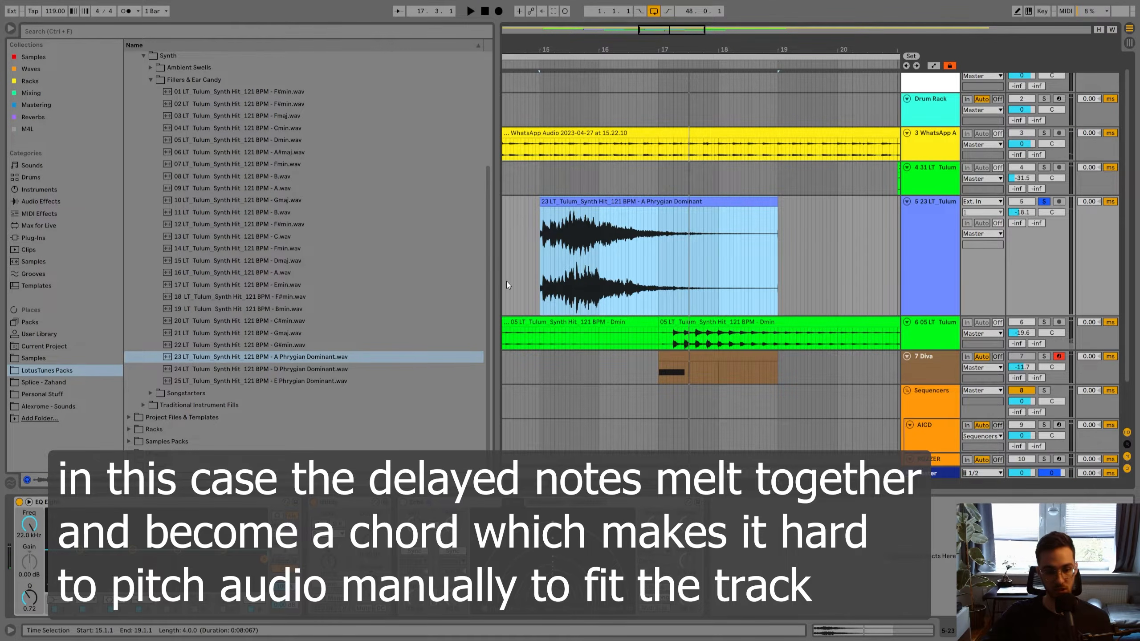
left_click(549, 245)
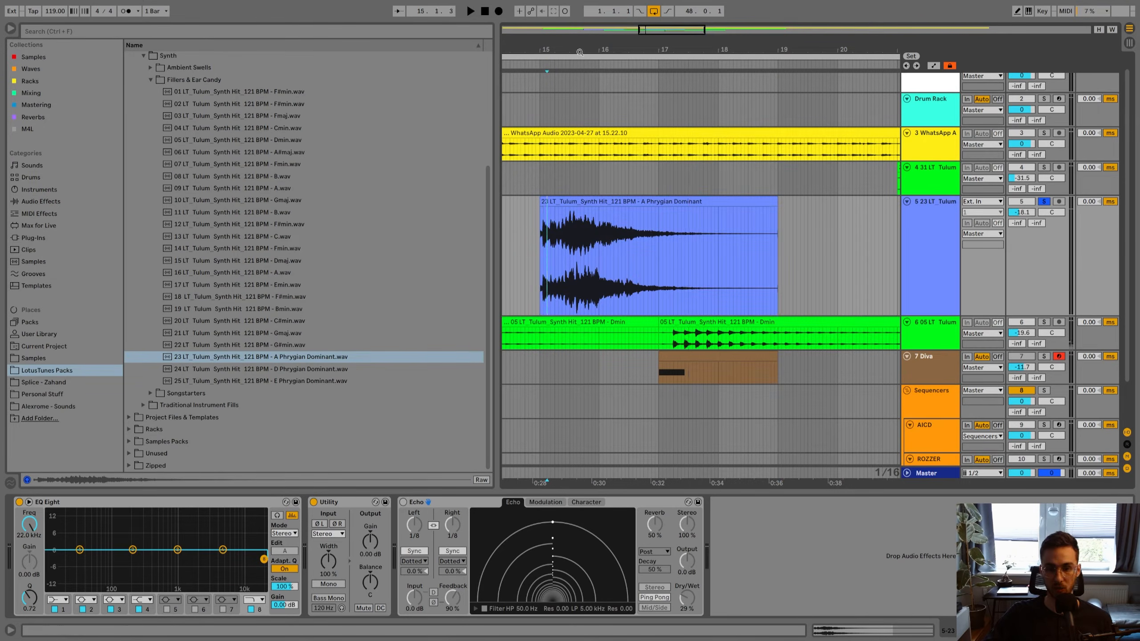
Add 09 LT_Tulum_Synth Hit_121 BPM - A.wav to the synth hit 23 track, after the clip at bar 15.
left_click_drag(579, 52, 590, 27)
scroll(296, 335, "up", 3)
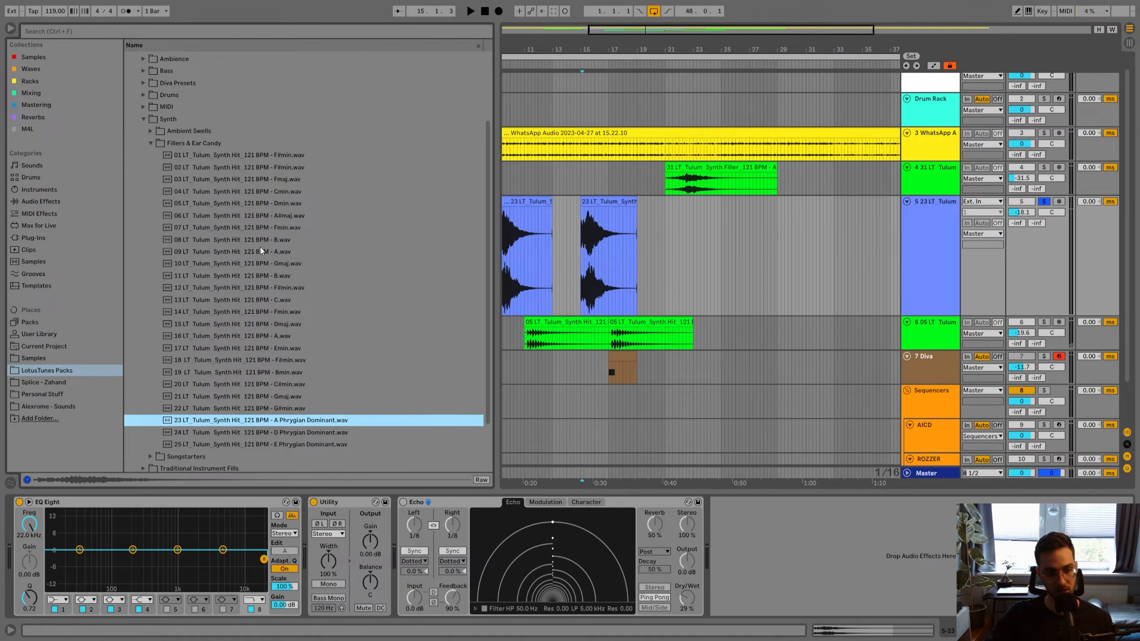
left_click(268, 237)
scroll(268, 237, "down", 1)
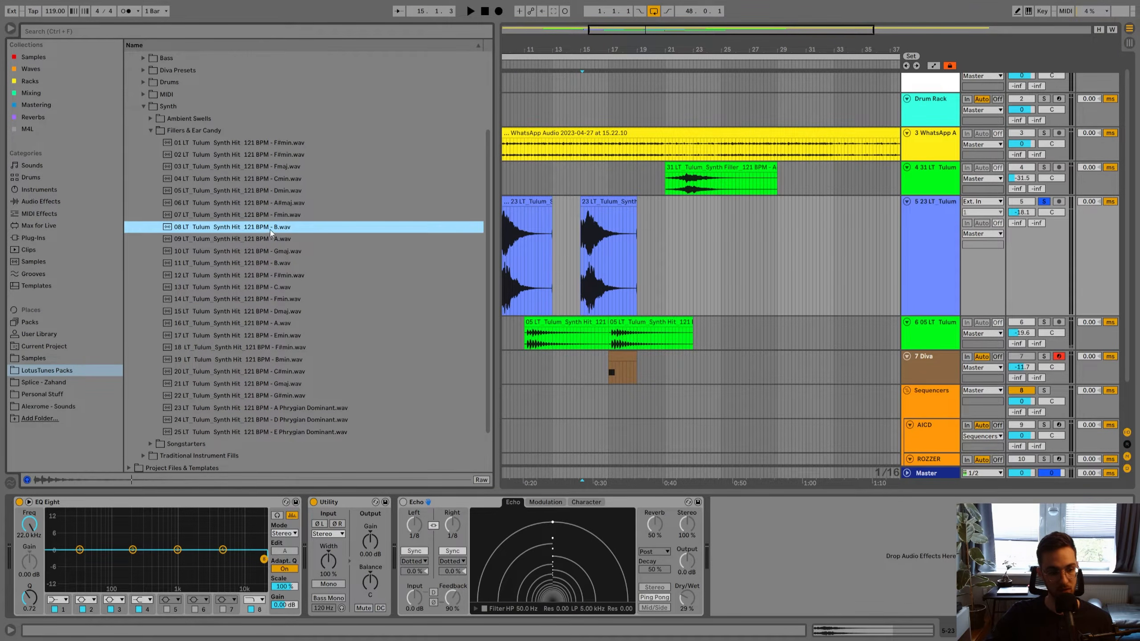
left_click(268, 238)
left_click_drag(268, 239, 649, 243)
scroll(647, 203, "up", 5)
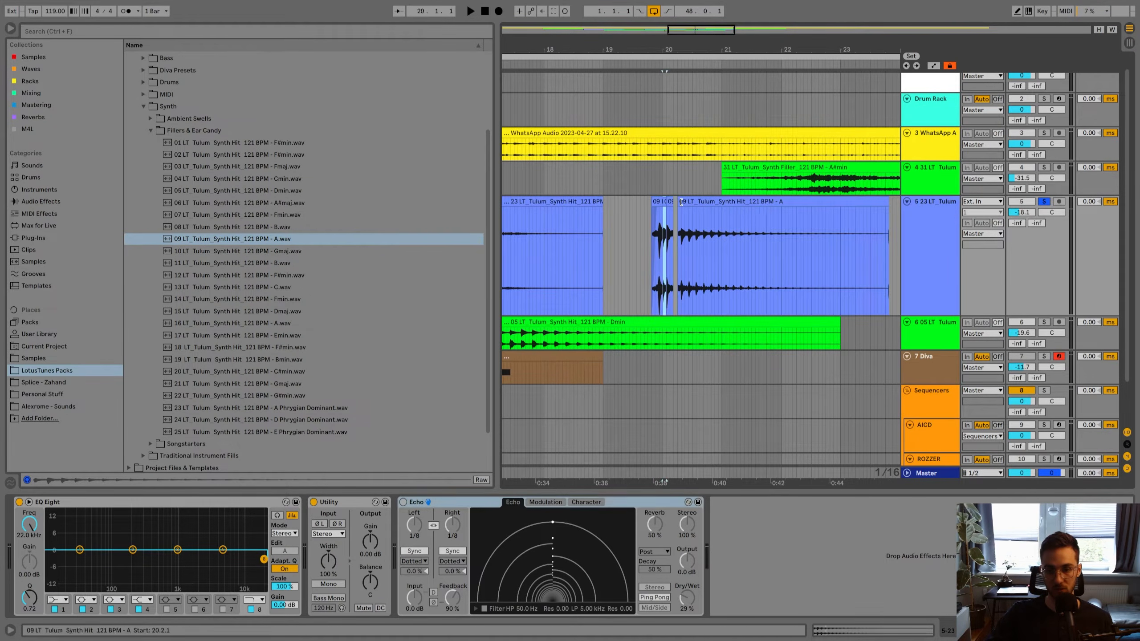
Undo the trial splits of the synth hit 09 clip and move the clip to start at bar 19.
key("ctrl+z")
key("ctrl+z")
key("ctrl+z")
left_click_drag(685, 203, 637, 210)
left_click(654, 205)
Open the Diva MIDI clip at bar 17 and examine its notes.
scroll(597, 287, "down", 4)
double_click(545, 306)
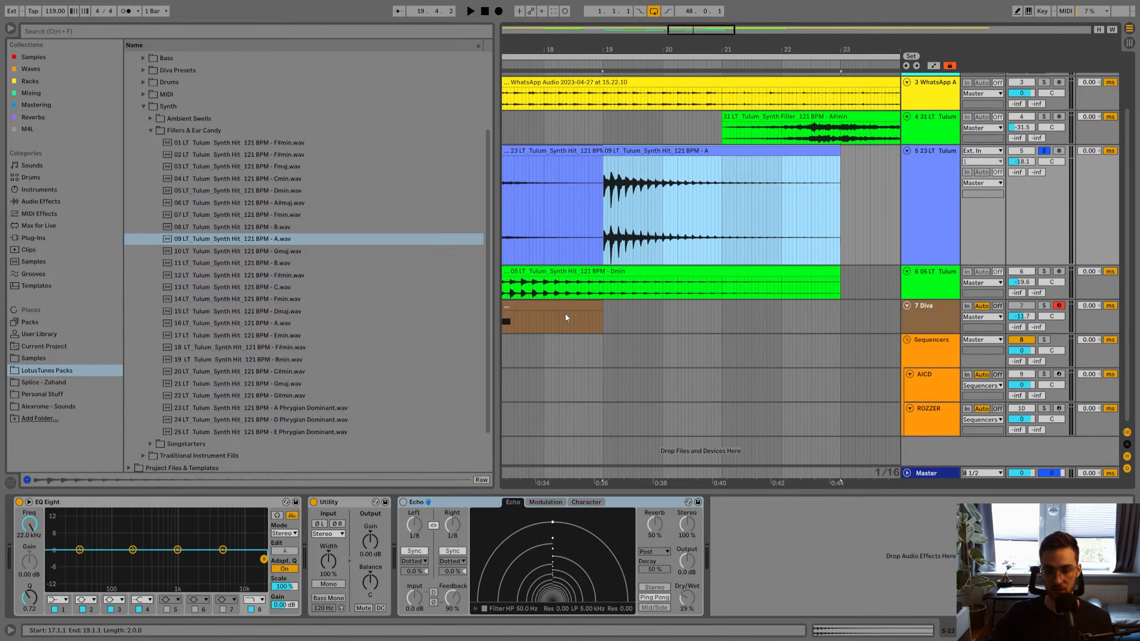
left_click(335, 413)
left_click_drag(335, 419, 308, 422)
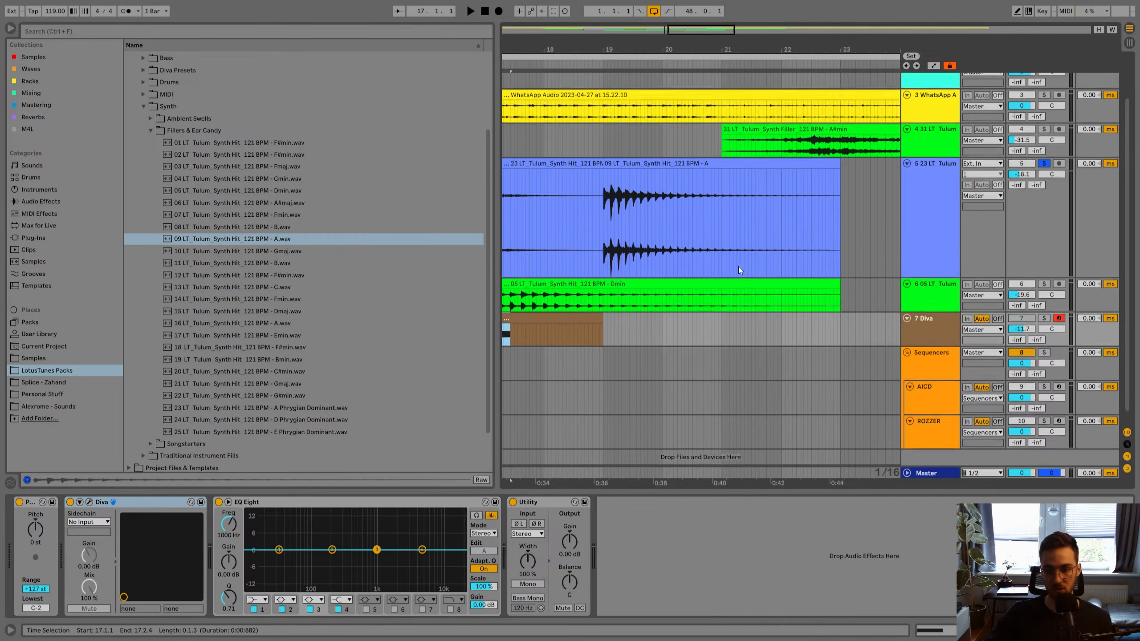
Split the synth hit 09 clip at 19.1.3, 19.2.1, 19.2.3, 19.3.1, 19.3.3 and 19.4.1.
scroll(625, 210, "up", 2)
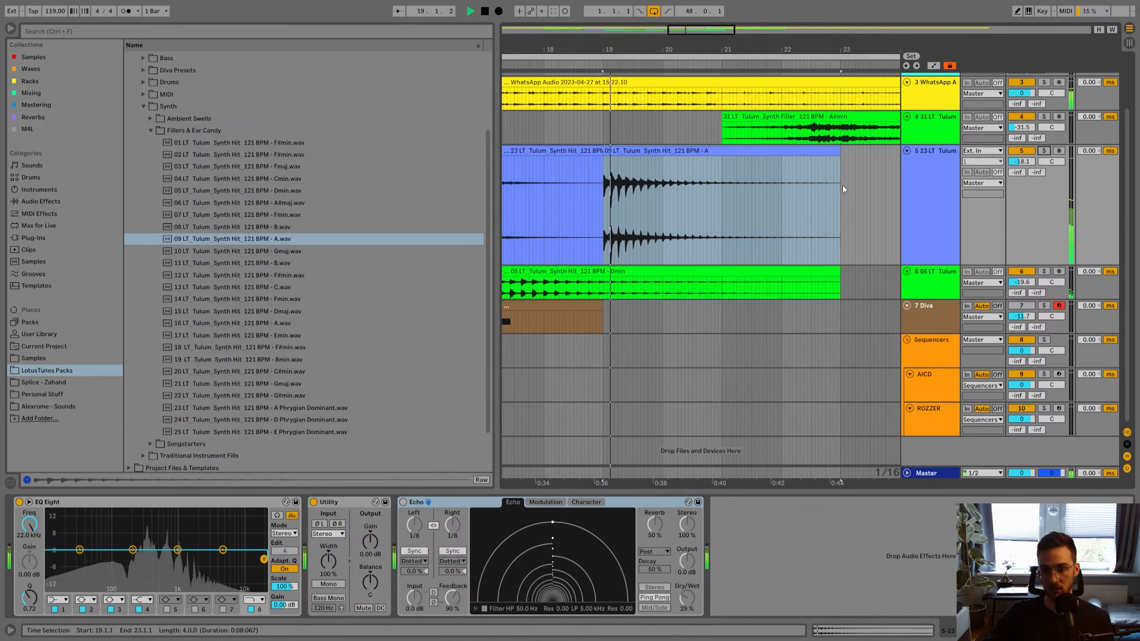
scroll(625, 86, "up", 2)
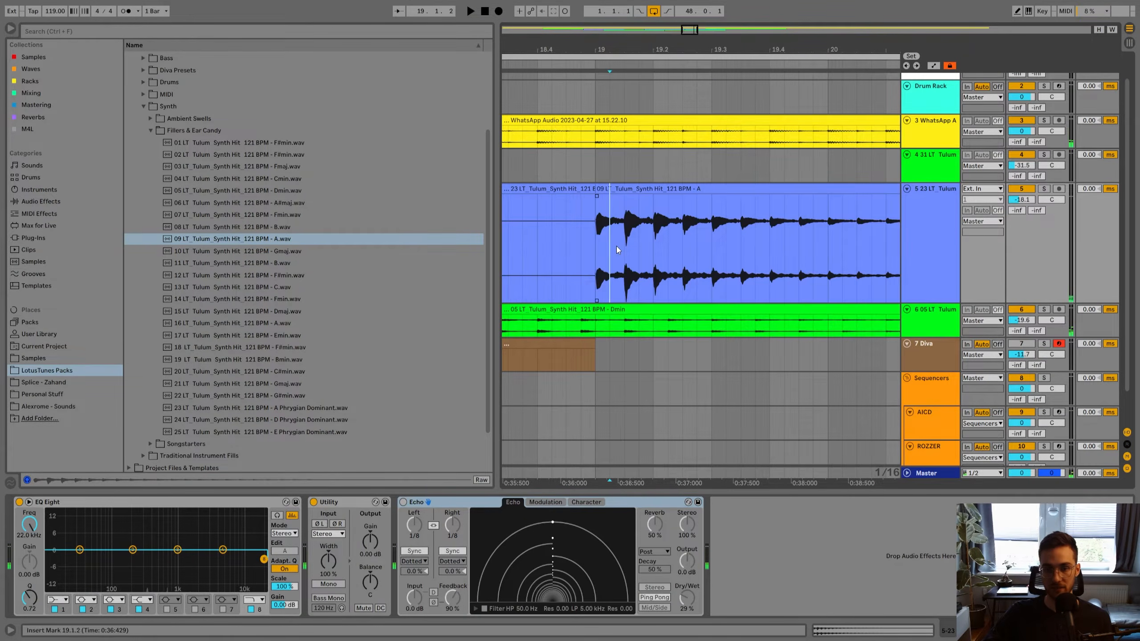
left_click(625, 247)
key("ctrl+e")
left_click(655, 238)
key("ctrl+e")
left_click(682, 228)
key("ctrl+e")
left_click(711, 227)
key("ctrl+e")
left_click(741, 228)
key("ctrl+e")
left_click(769, 229)
key("ctrl+e")
Retune the synth hit 09 piece at 19.1.3 during playback and transpose the 19.2.1 piece to -1 semitone.
double_click(646, 223)
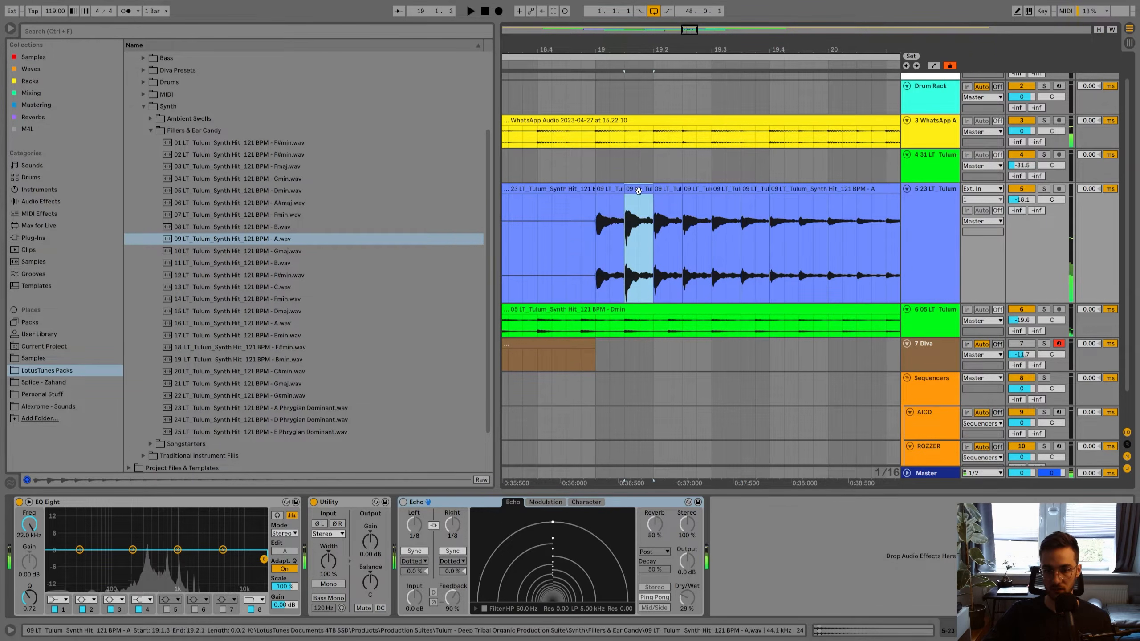
key("space")
scroll(193, 330, "up", 1)
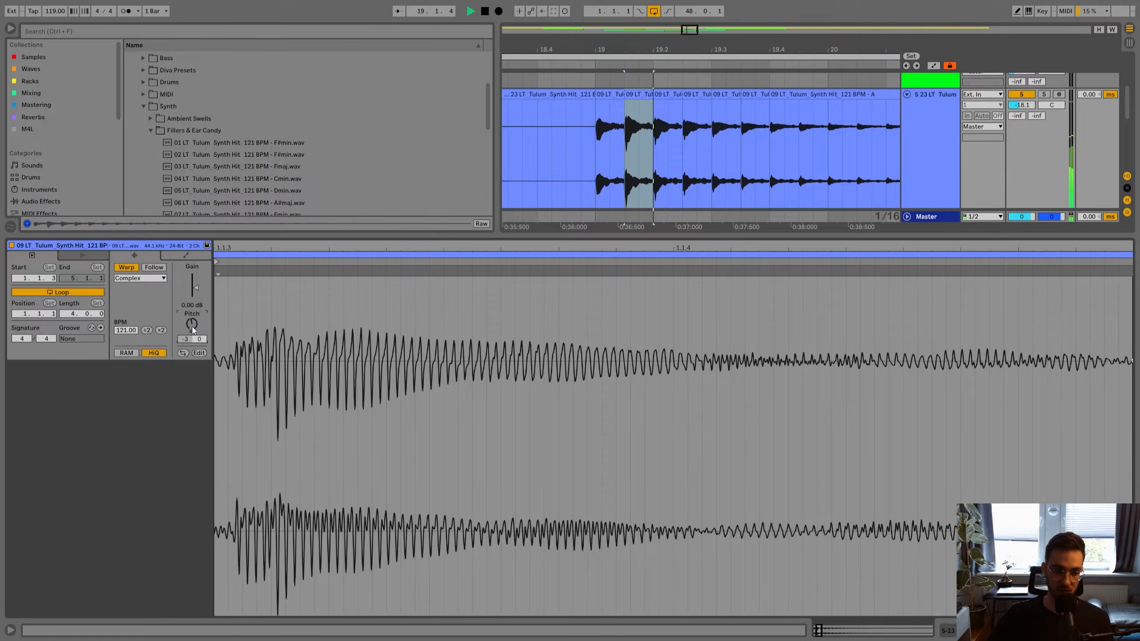
double_click(668, 166)
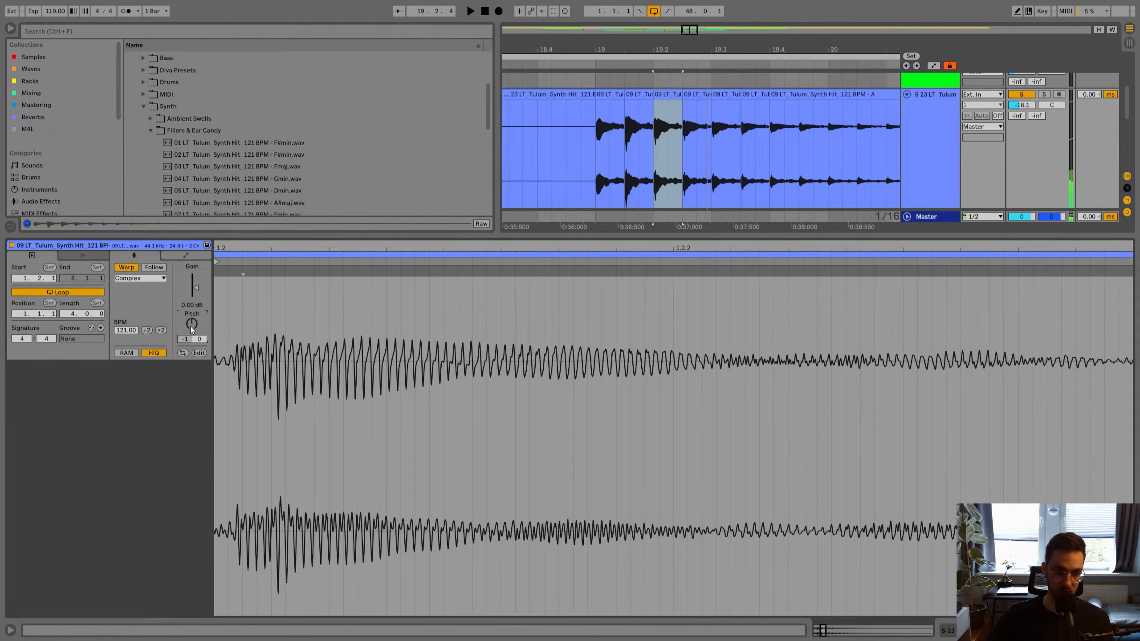
Play the synth hit 09 pieces from 19.1.1 and try the 19.1.3 piece at -4 semitones.
left_click(613, 95)
key("space")
key("space")
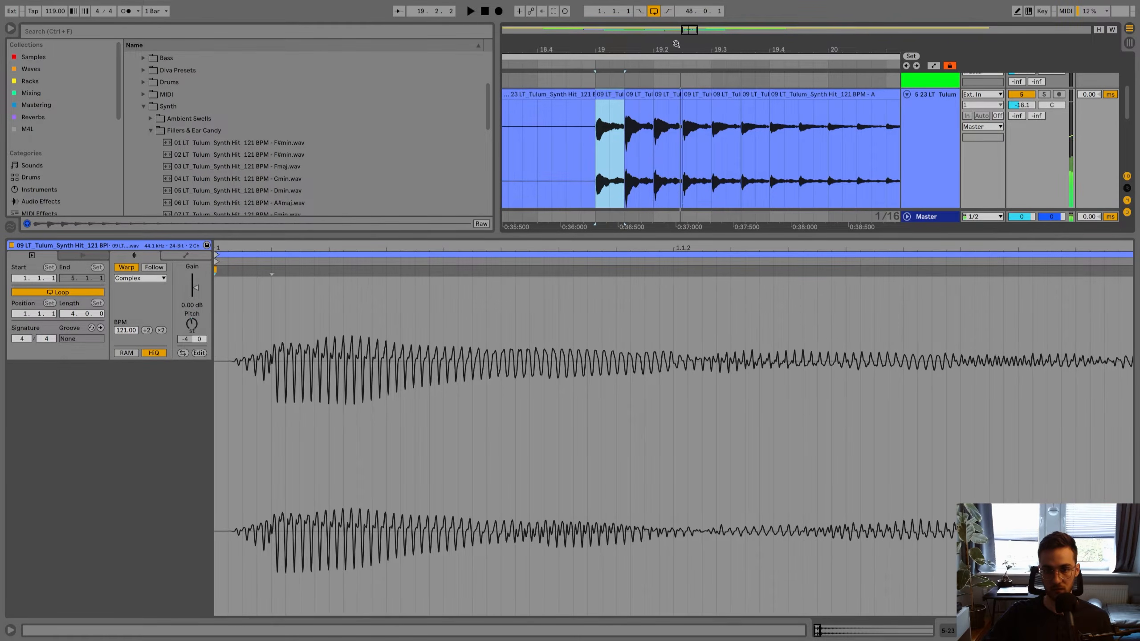
left_click_drag(674, 41, 633, 47)
left_click(604, 99)
scroll(197, 330, "up", 1)
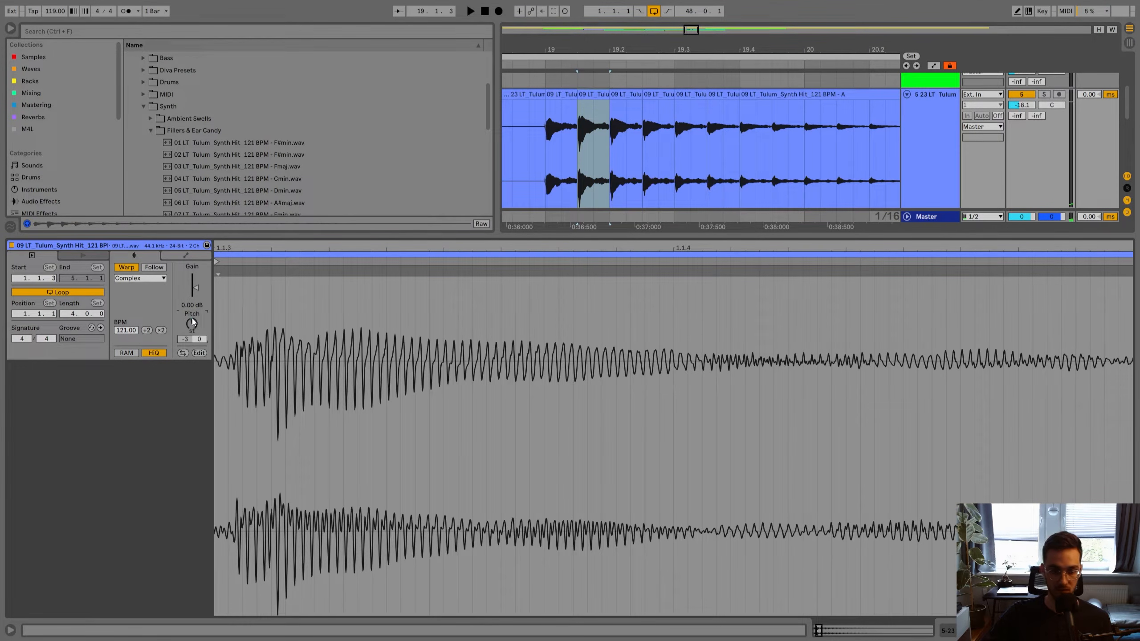
key("space")
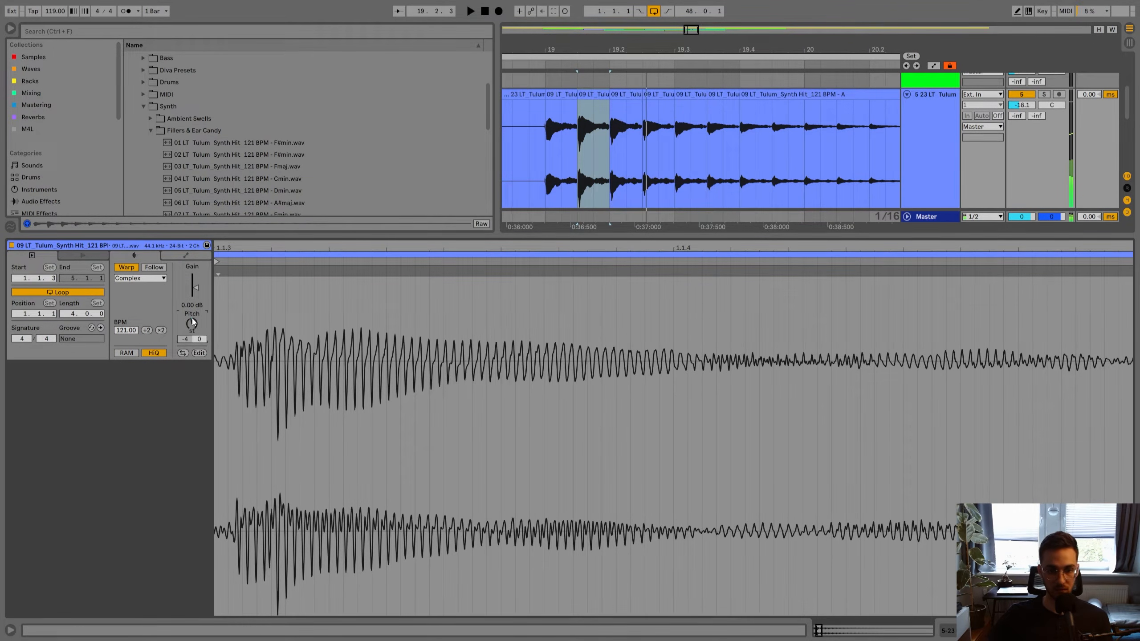
left_click(559, 95)
key("space")
left_click(621, 94)
key("space")
Delete the synth hit 09 pieces from 19.3.3 to 23.1.1.
left_click(656, 94)
left_click_drag(651, 49, 642, 28)
left_click(664, 94)
left_click(682, 94)
left_click_drag(726, 47, 666, 22)
left_click(695, 98, "shift")
key("Delete")
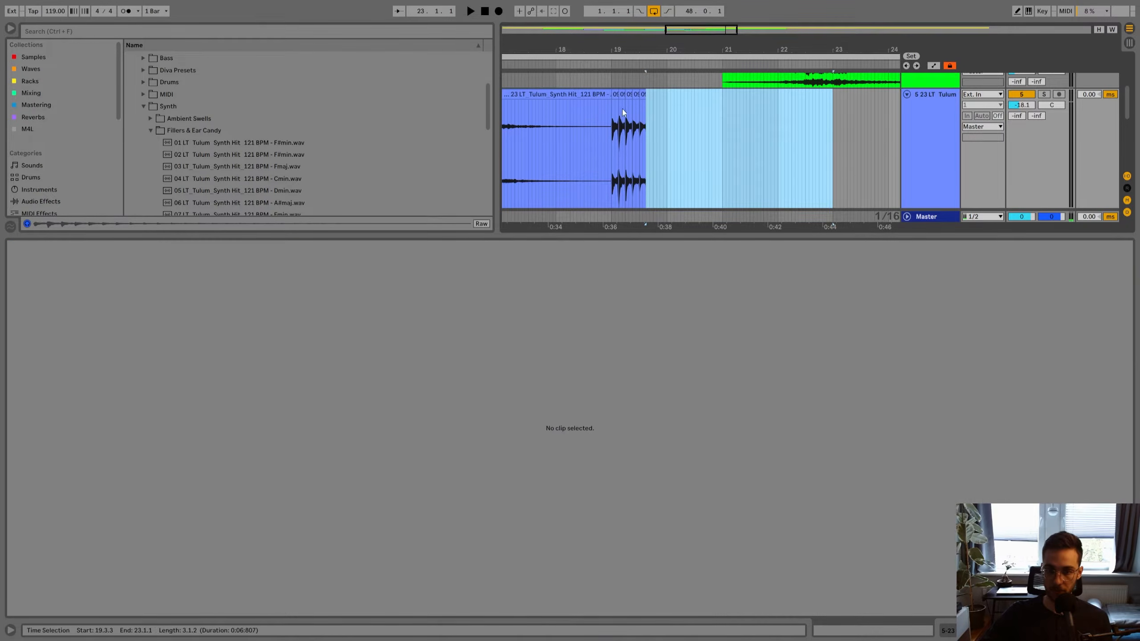
Turn the synth hit 23 track's Echo back on and play the remaining synth hit 09 pieces from bar 19.
left_click(615, 95)
key("space")
key("shift+Tab")
key("space")
left_click(403, 502)
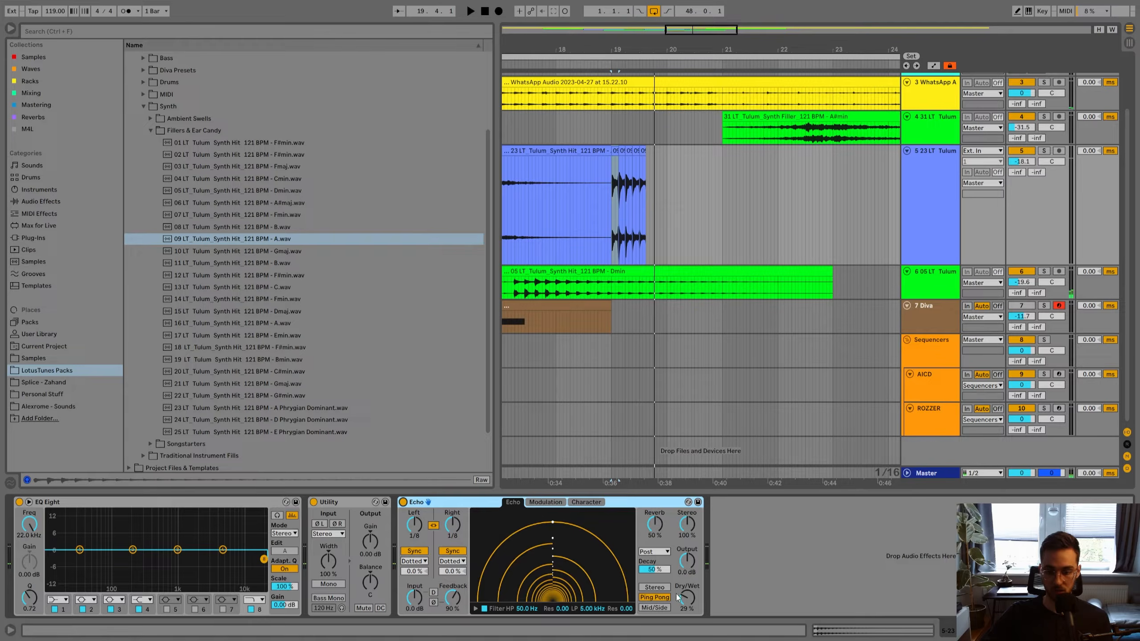
key("space")
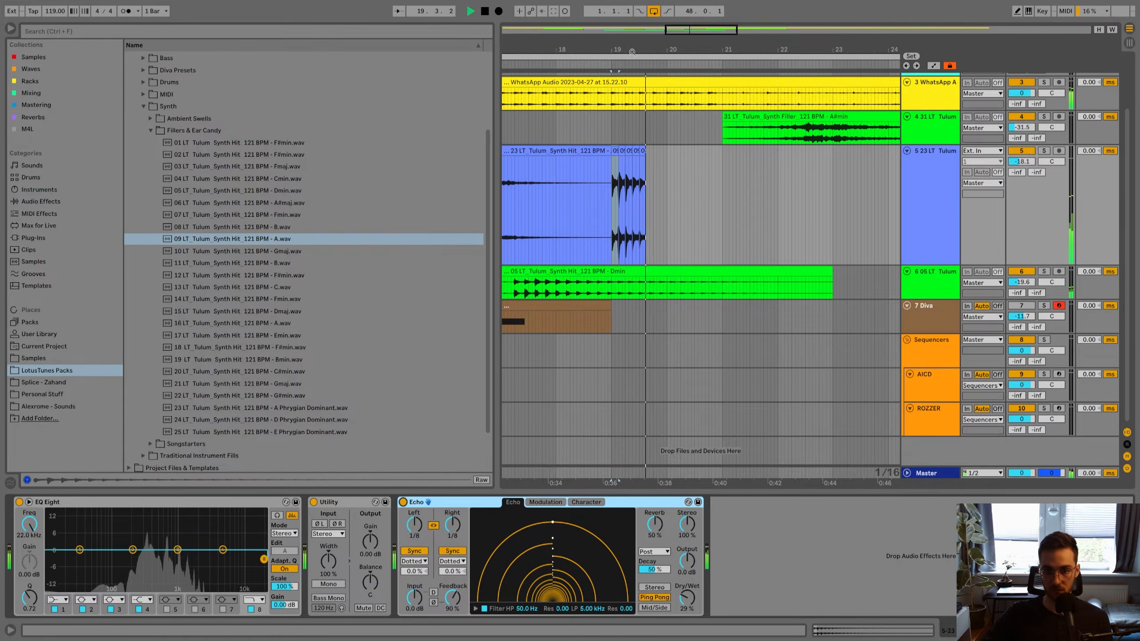
scroll(626, 79, "down", 3, "ctrl")
key("space")
Audition the first synth hit 09 piece at 19.1.1 at +7 semitones and settle its transposition at +4.
left_click(633, 151, "shift")
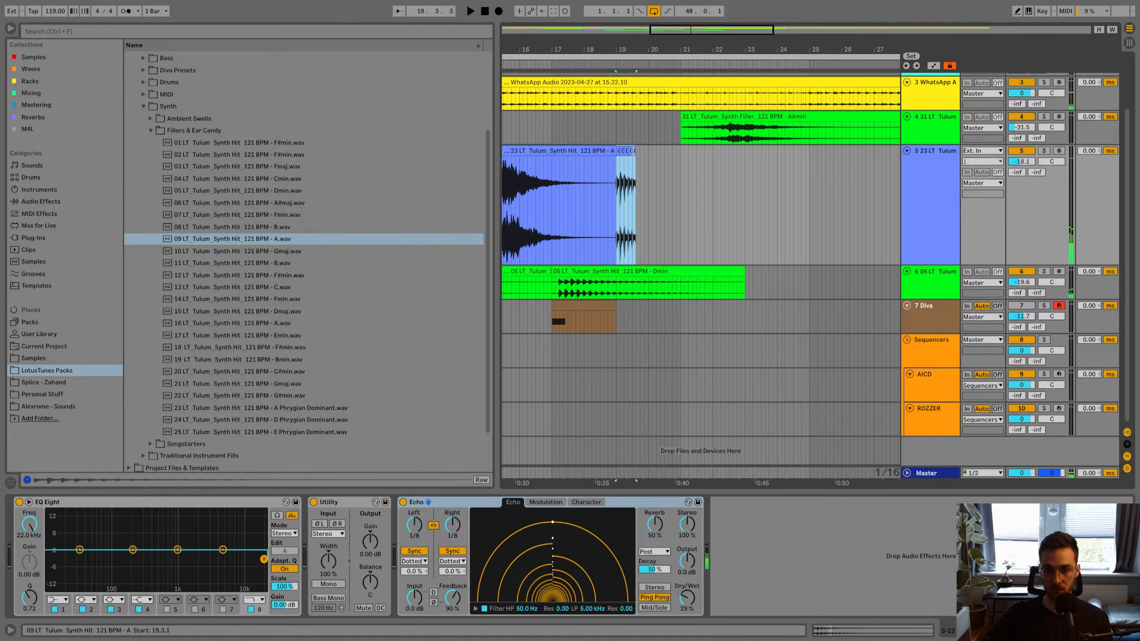
left_click(651, 157)
scroll(622, 85, "up", 8, "ctrl")
left_click(597, 153)
double_click(596, 153)
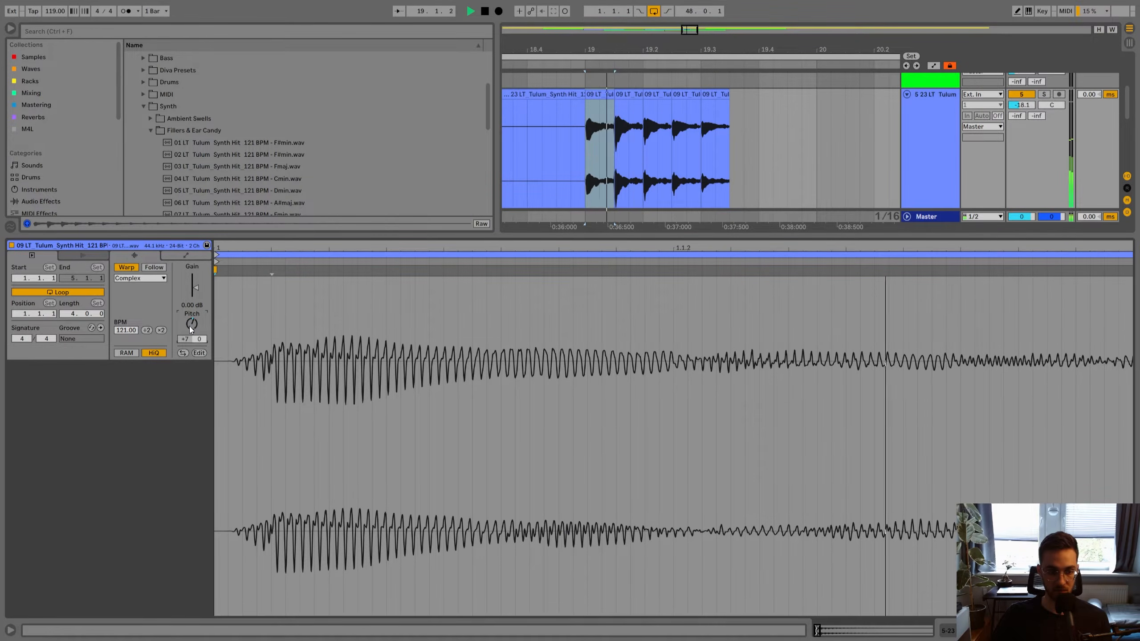
scroll(191, 329, "down", 1)
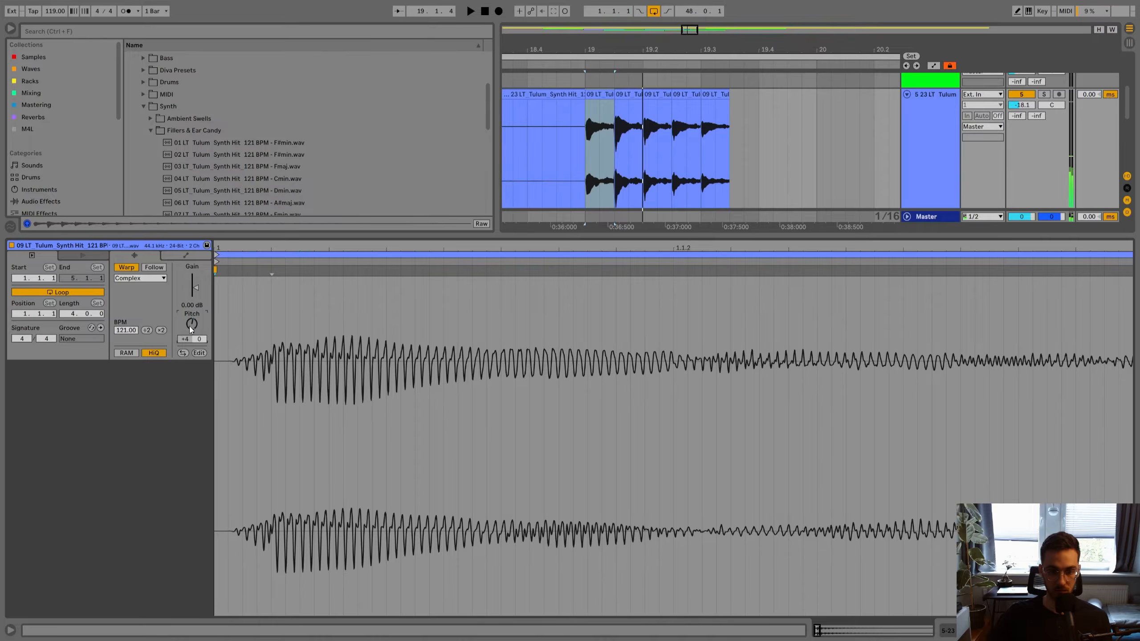
Transpose the 19.1.3 synth hit 09 piece upward and replay the pattern from 19.1.1.
left_click(622, 95)
left_click(198, 337)
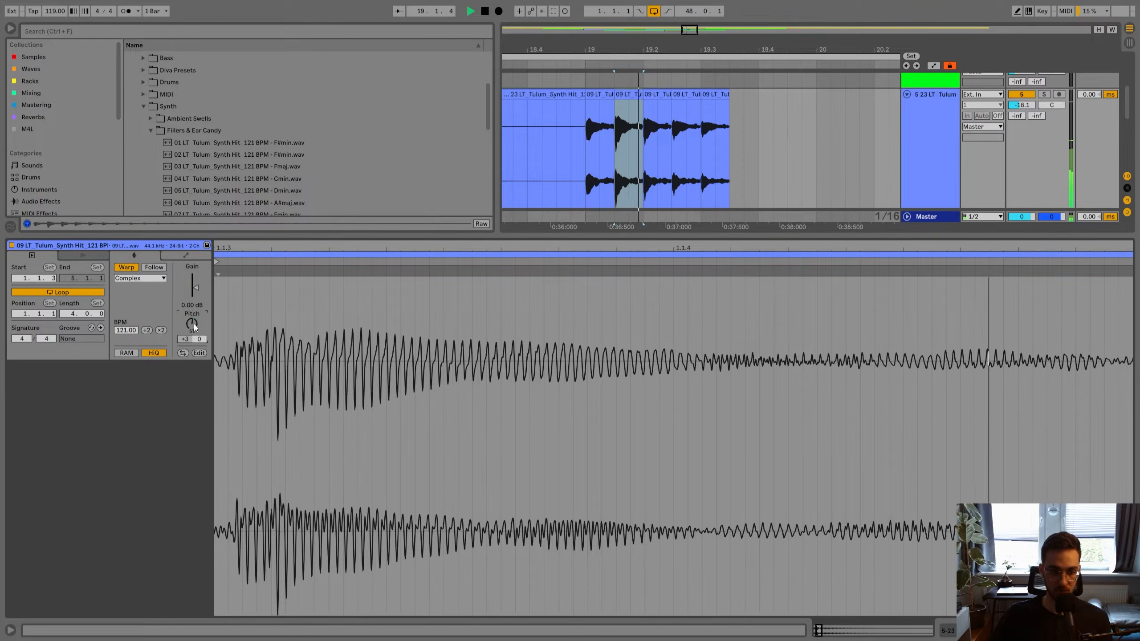
left_click(607, 90)
key("space")
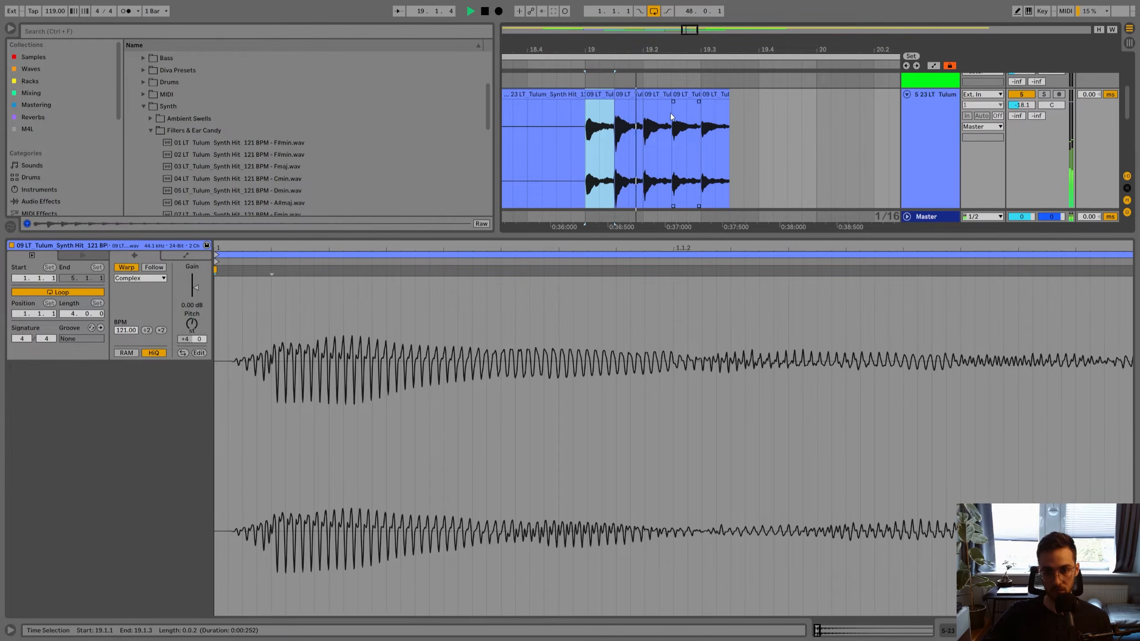
key("space")
left_click(658, 96)
left_click(604, 95)
key("space")
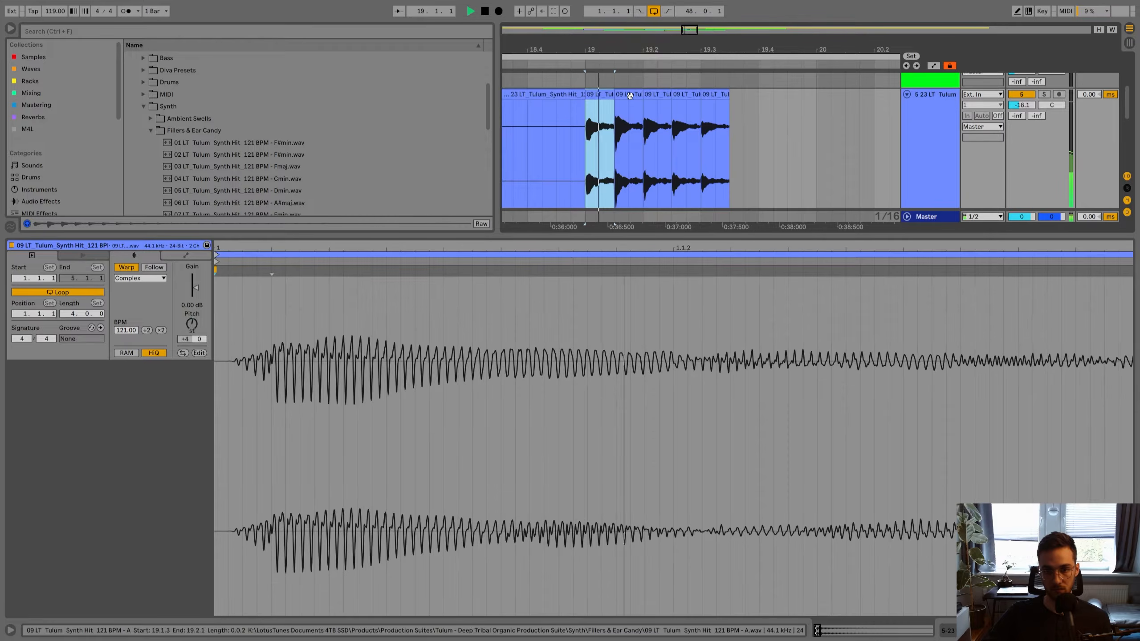
key("space")
Transpose the 19.2.3 synth hit 09 piece to -5 semitones and play the pattern from 19.1.1.
left_click(685, 98)
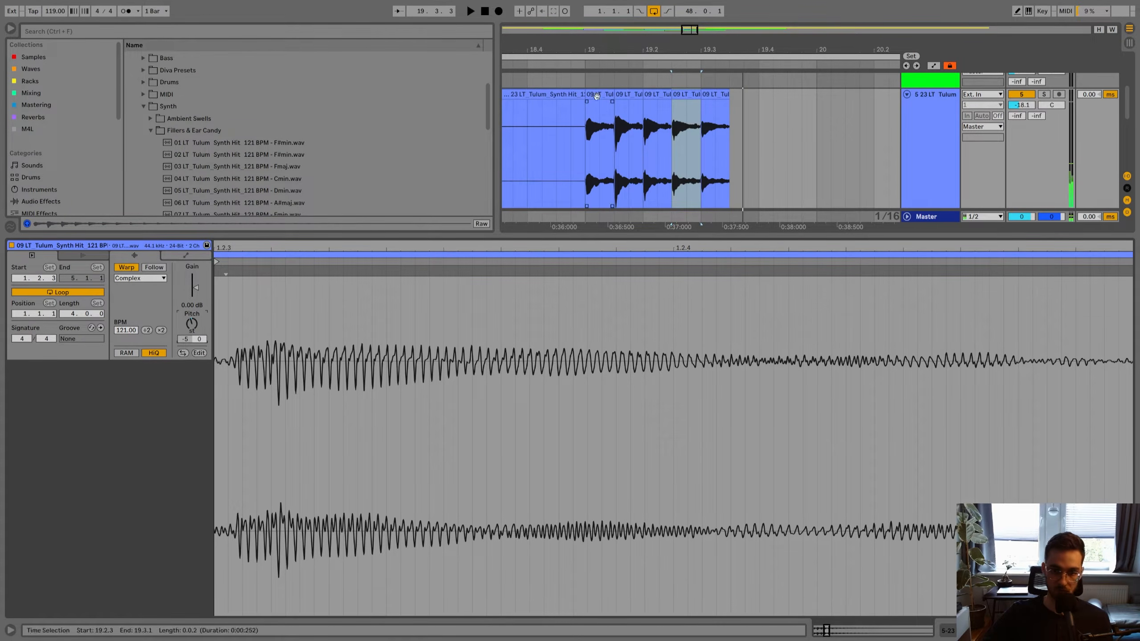
left_click(601, 93)
left_click_drag(636, 41, 635, 33)
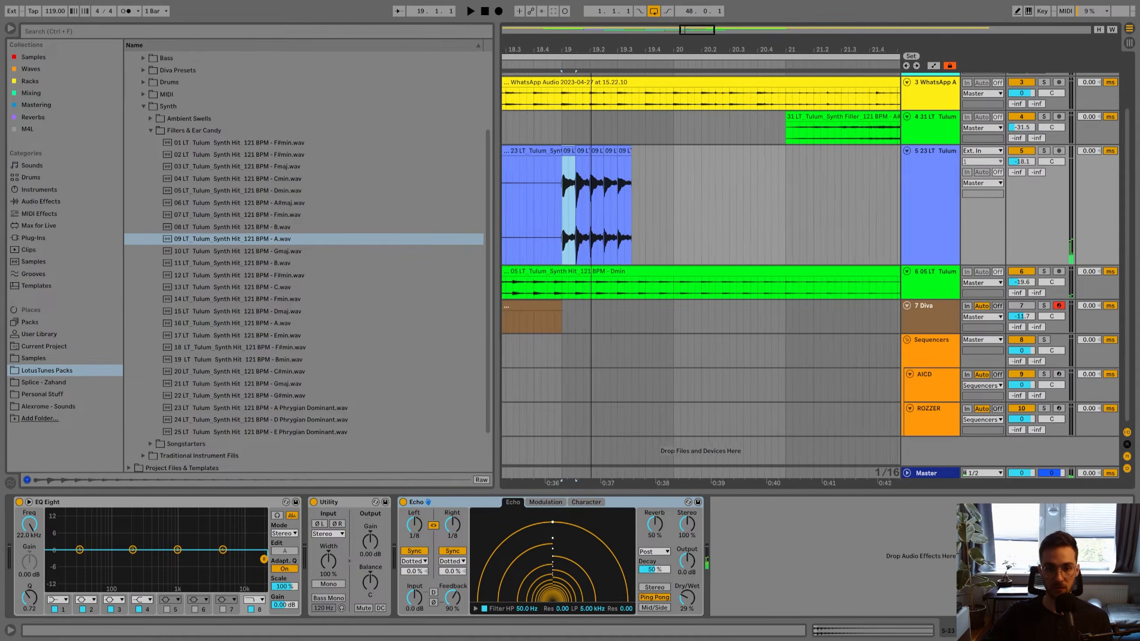
left_click_drag(630, 48, 634, 53)
key("space")
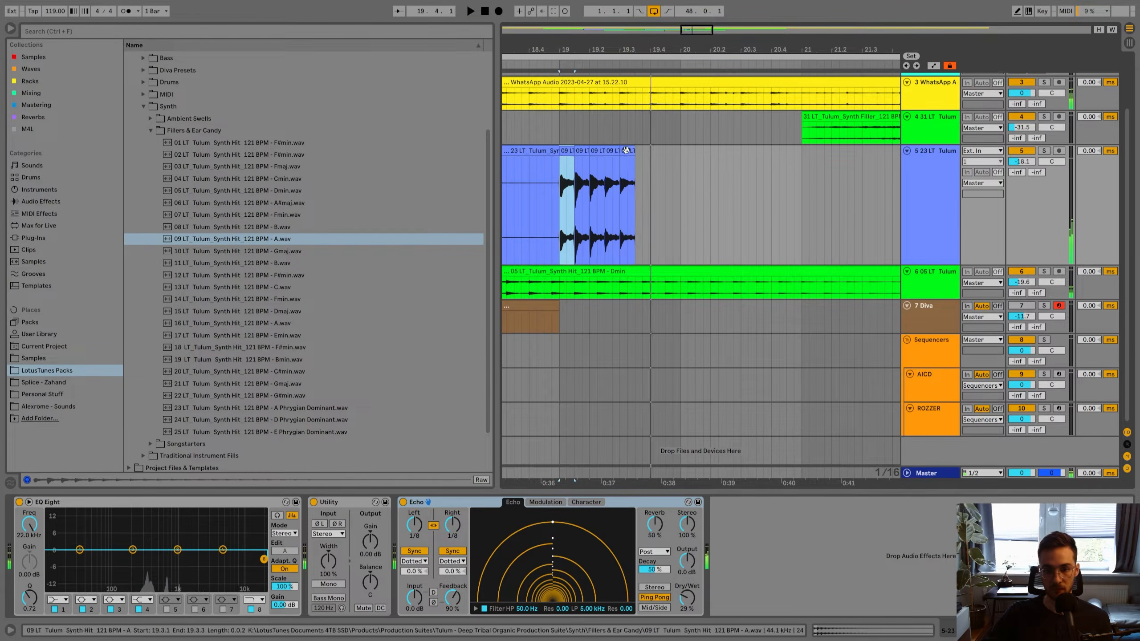
Set the warp mode of all five synth hit 09 pieces to Complex Pro and play them.
left_click(626, 150, "shift")
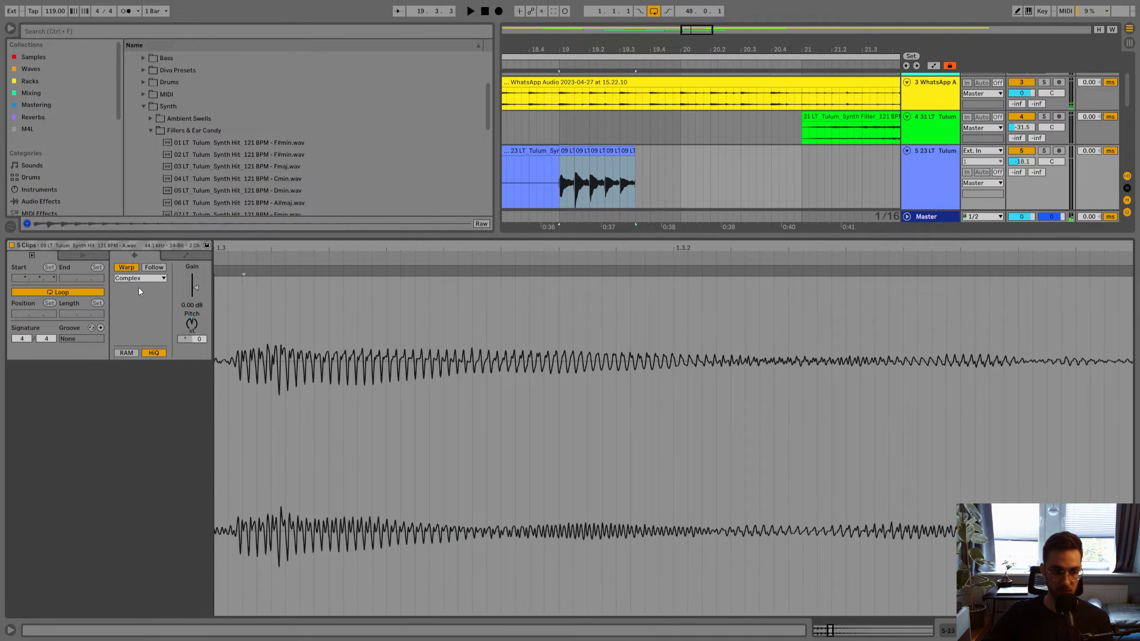
left_click(140, 278)
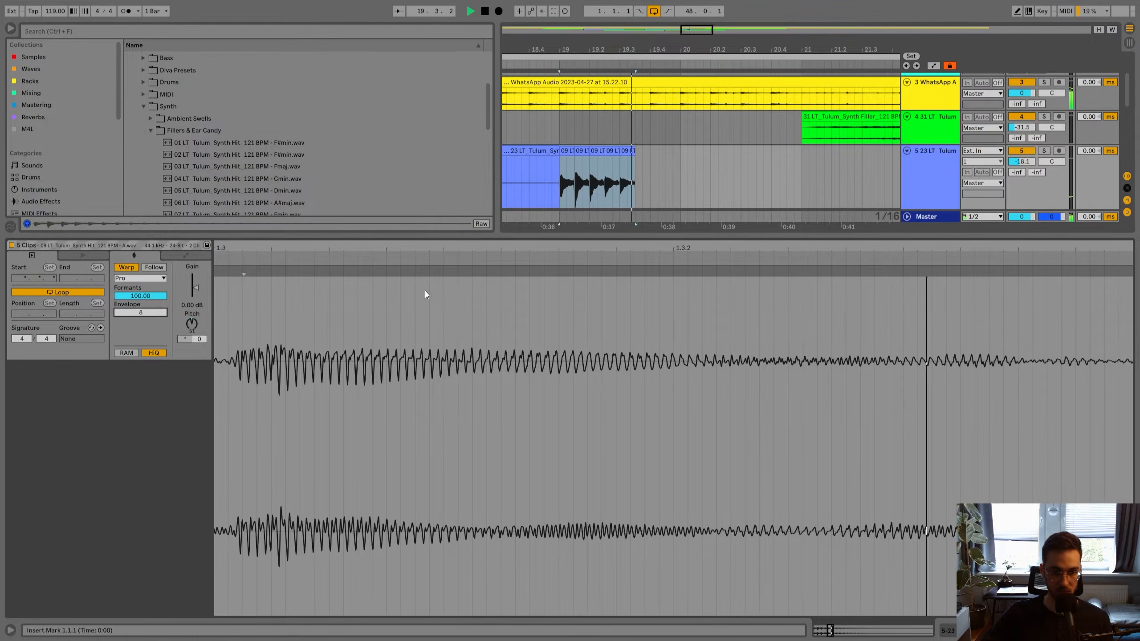
key("shift+Tab")
key("space")
Inspect the five synth hit 09 pieces up close and play them again from bar 19.
left_click_drag(621, 49, 602, 156)
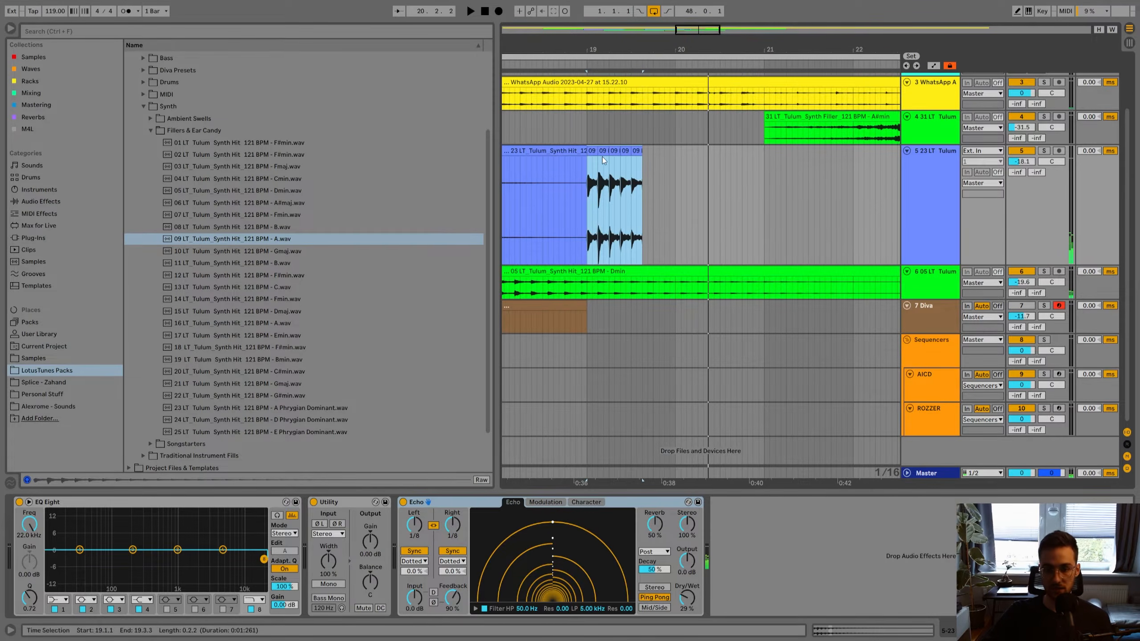
left_click_drag(634, 55, 583, 104)
left_click(535, 154)
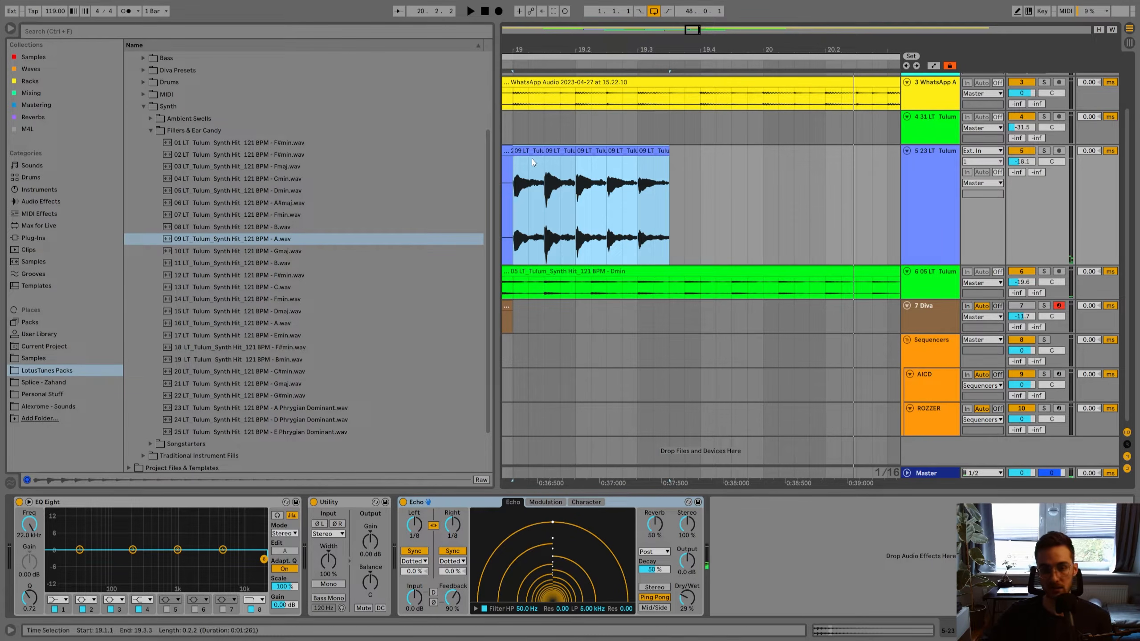
left_click(532, 160)
left_click_drag(557, 47, 558, 1)
key("space")
Set the arrangement to a fixed 2-bar grid, fit all track heights to the view, and place the insert marker at 19.1.3.
right_click(618, 195)
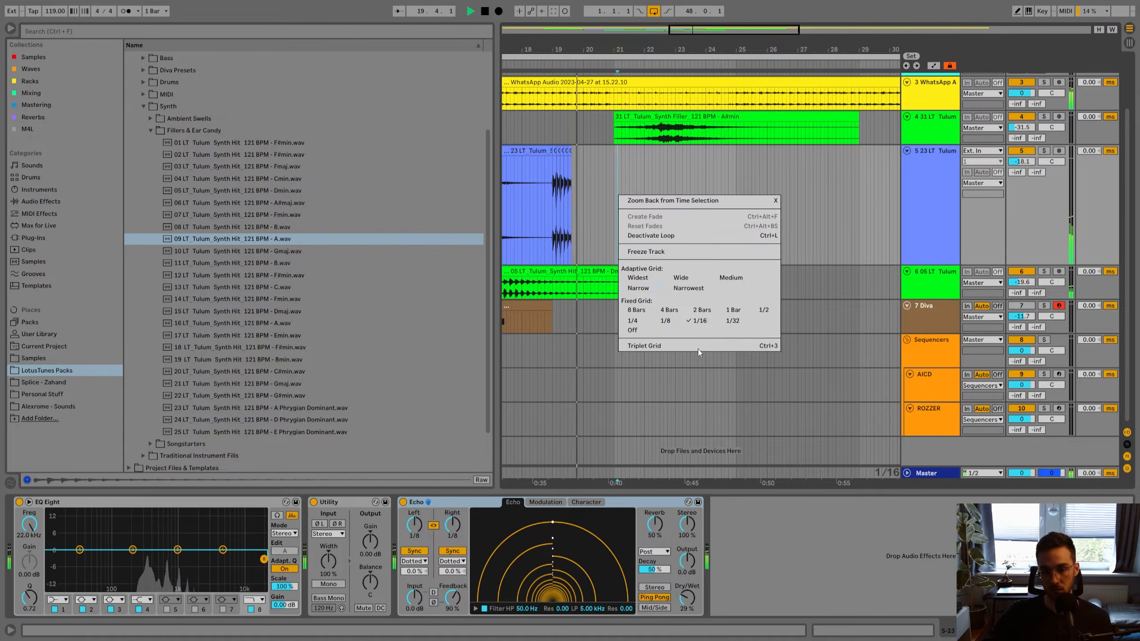
left_click(702, 310)
key("h")
left_click(556, 223)
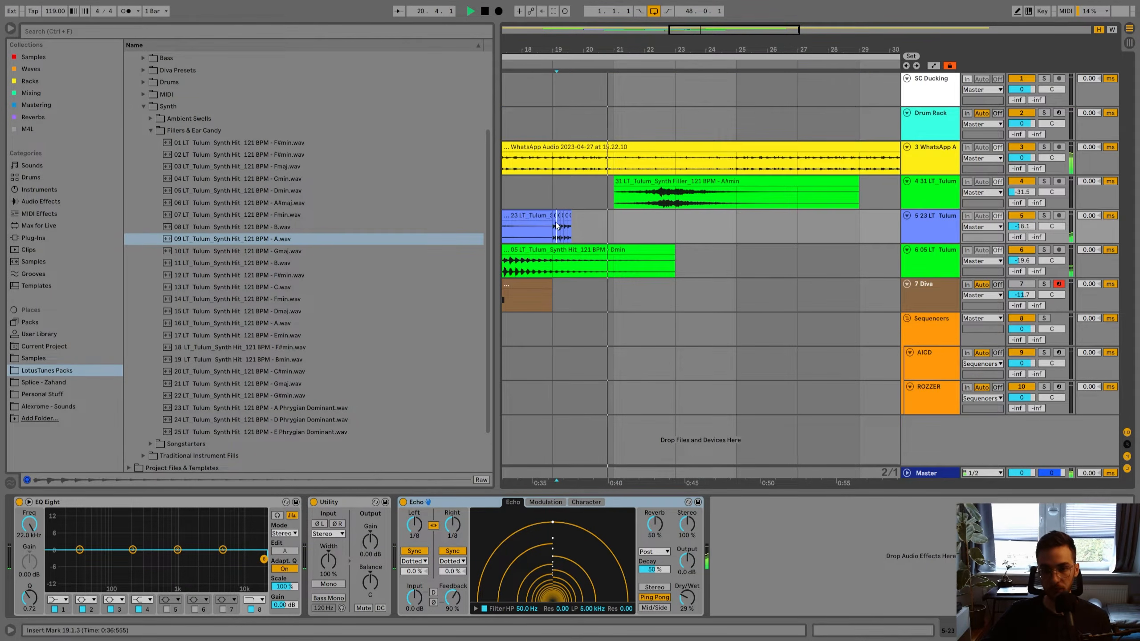
Stop playback, set the arrangement grid to 1 bar and move the five synth hit 09 pieces to start at bar 20.
left_click_drag(556, 223, 571, 214)
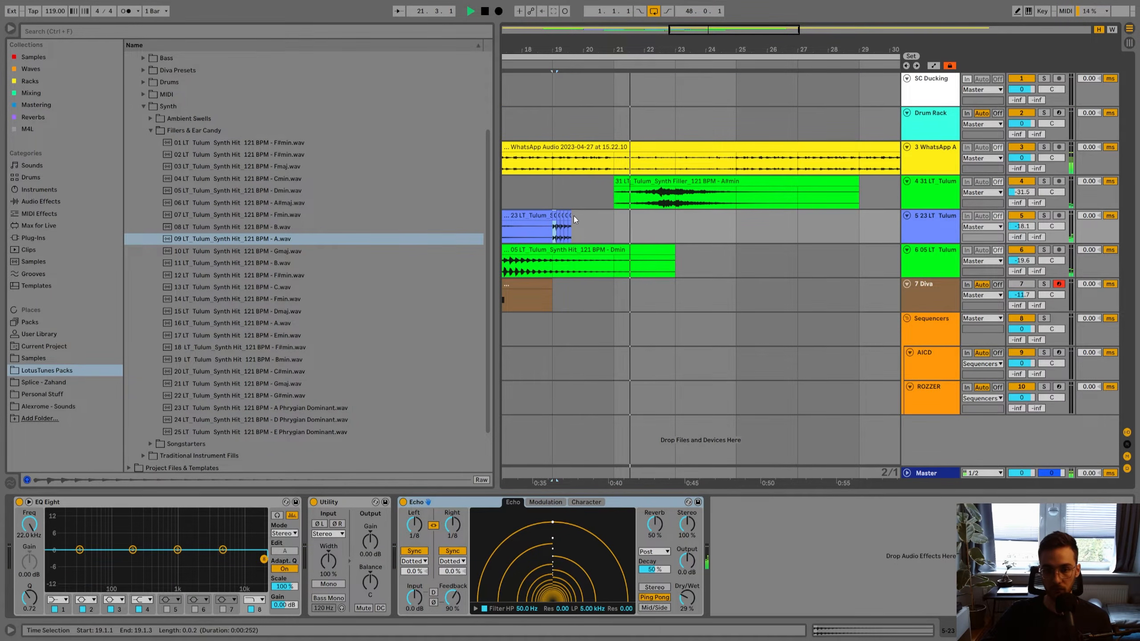
key("space")
right_click(624, 223)
left_click(734, 339)
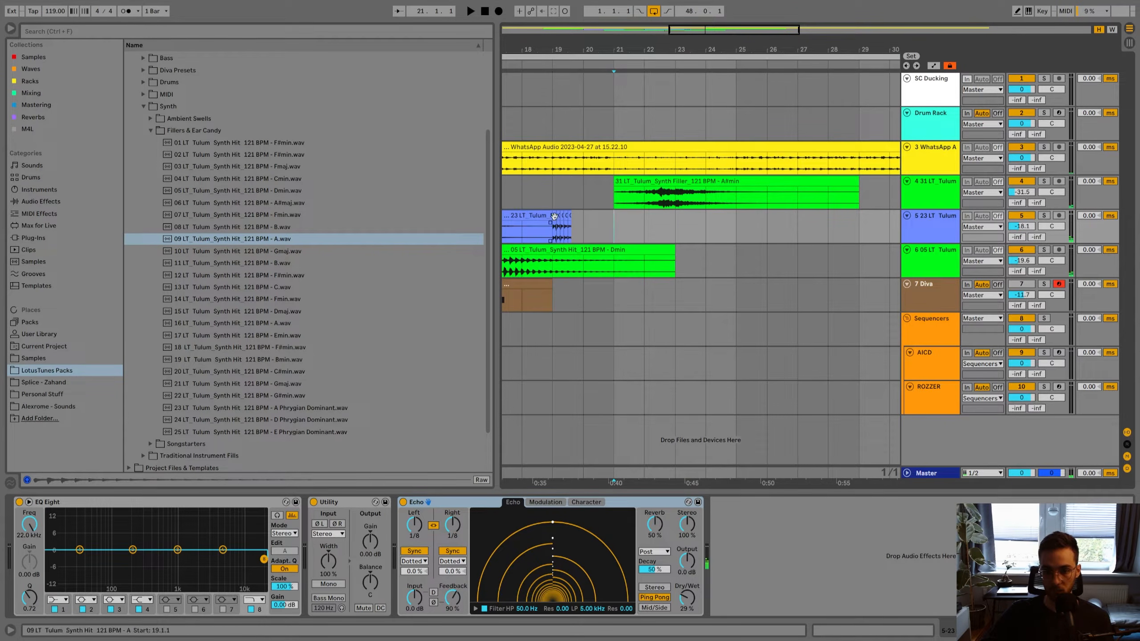
left_click_drag(566, 215, 607, 223)
Play the moved pieces from bar 20 and set the track's Echo to 39% Dry/Wet and 75% Feedback.
key("space")
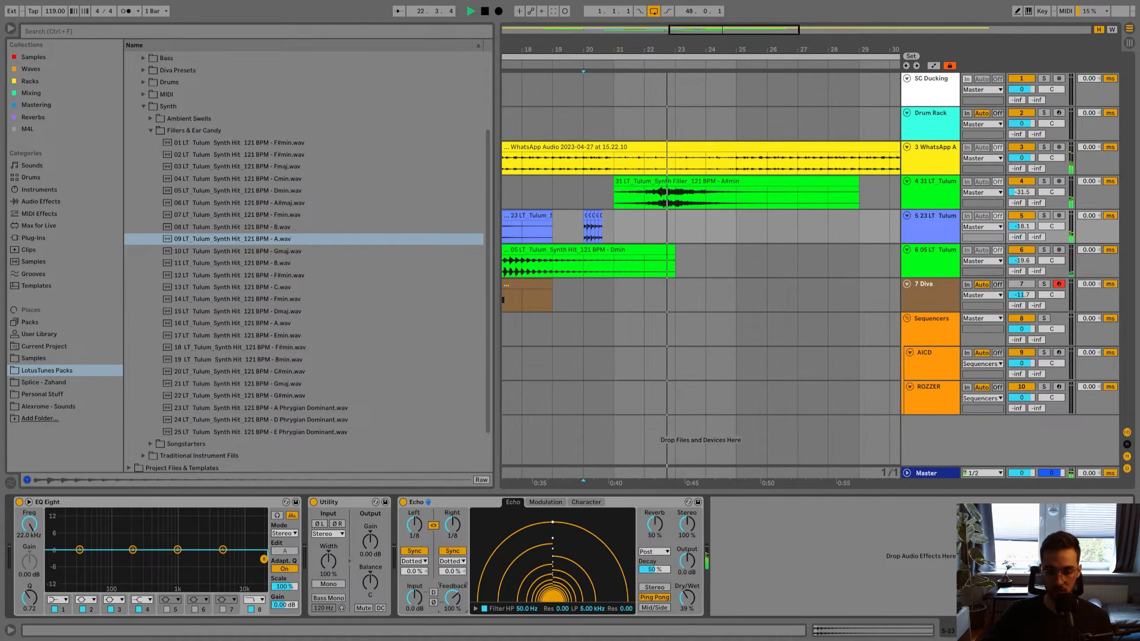
key("plus")
left_click_drag(453, 597, 453, 615)
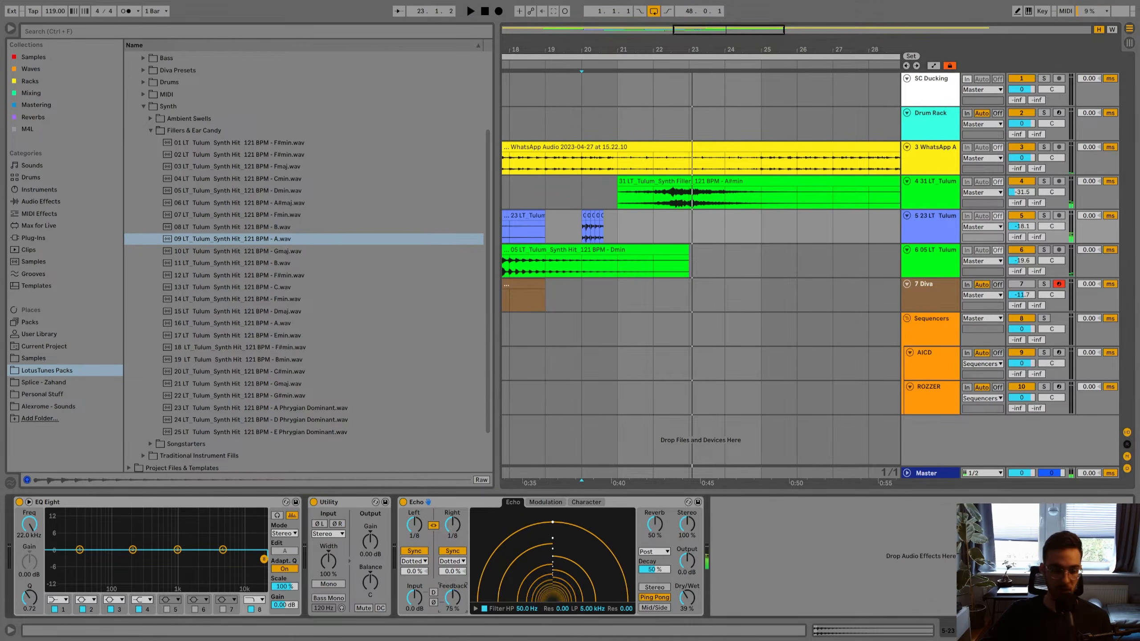
Enlarge the height of track 5 and frame the area around bars 19 to 25 in the arrangement.
left_click(921, 239)
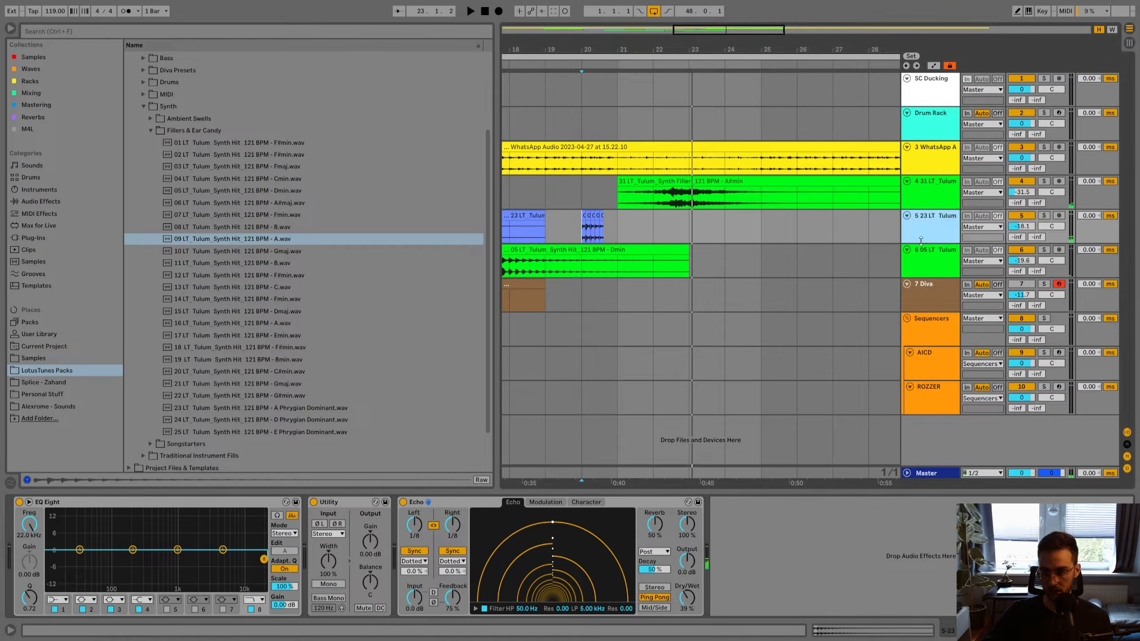
left_click_drag(923, 243, 867, 361)
left_click(707, 291)
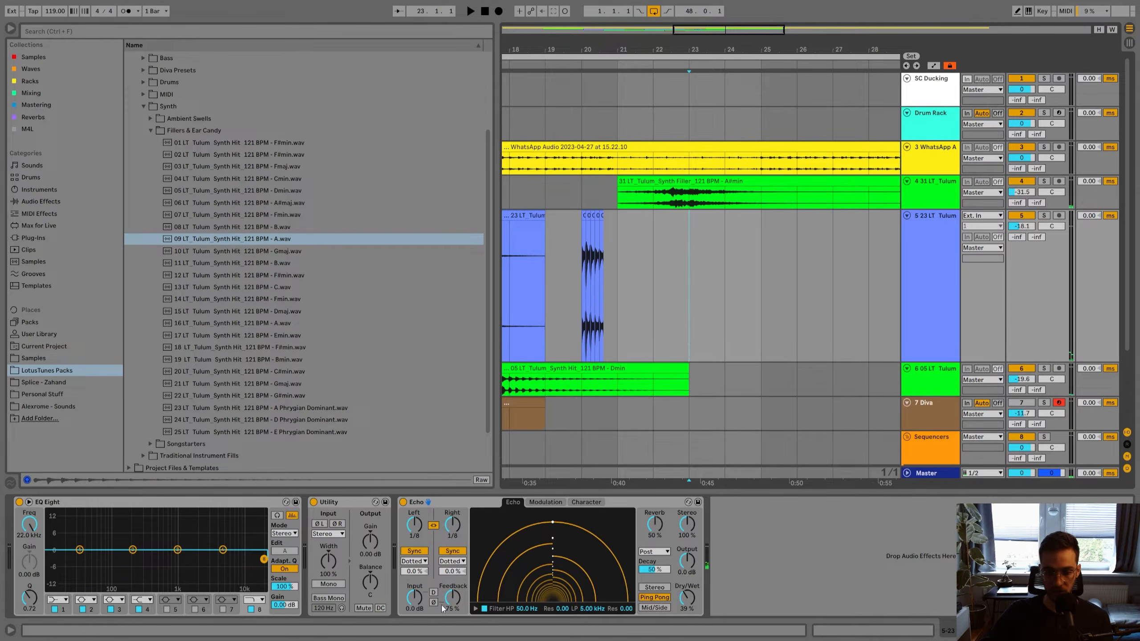
left_click_drag(600, 52, 569, 15)
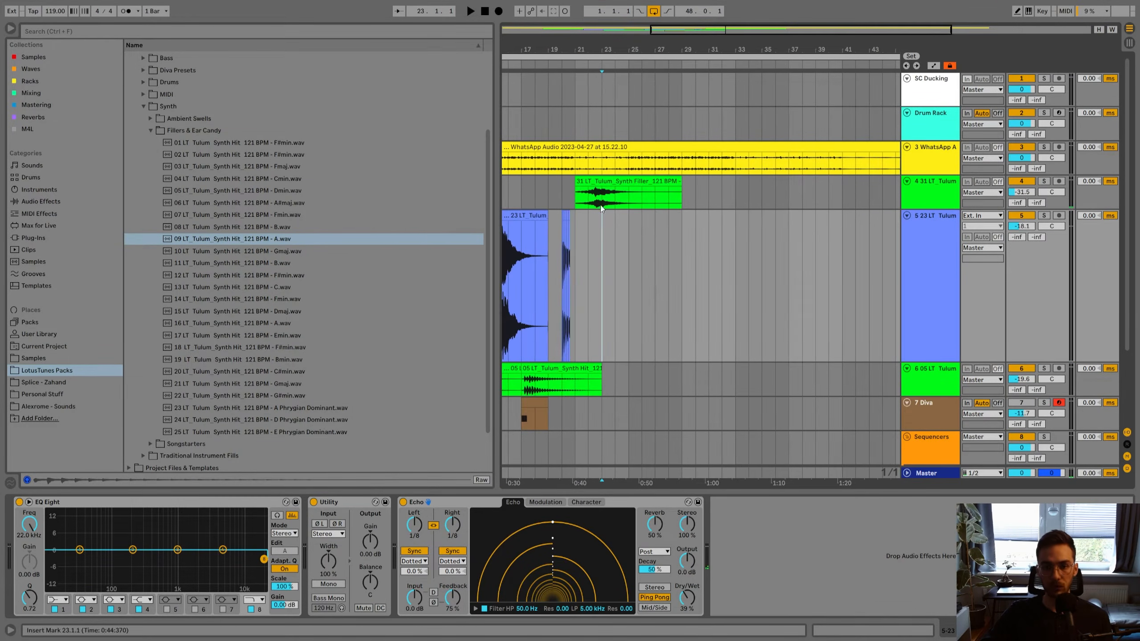
left_click_drag(583, 163, 680, 166)
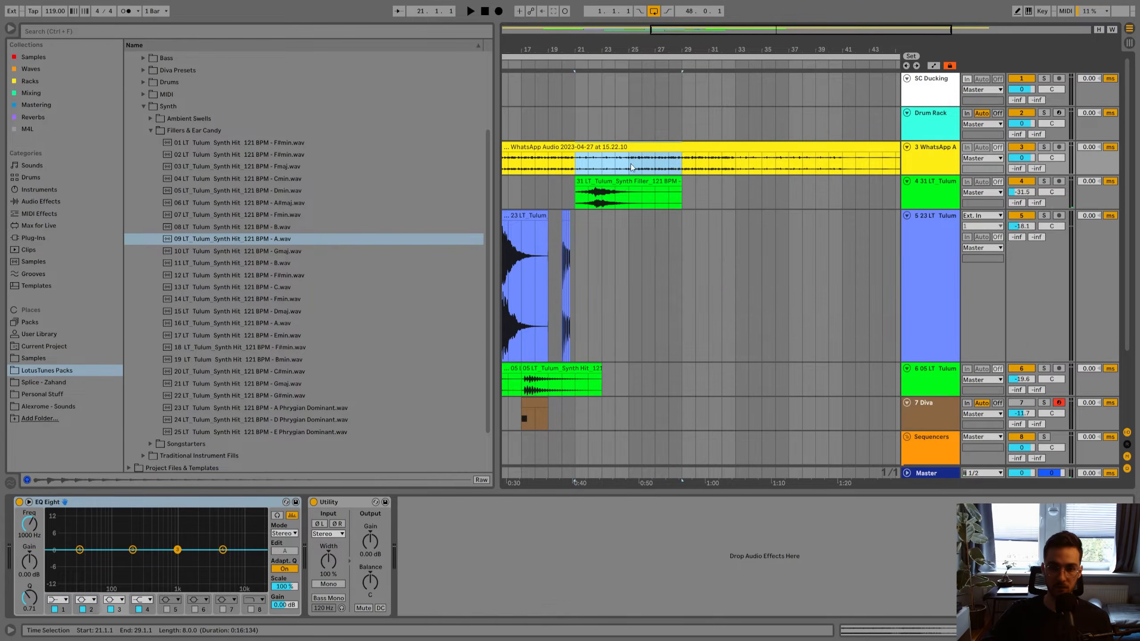
left_click(585, 165)
left_click_drag(576, 53, 566, 149)
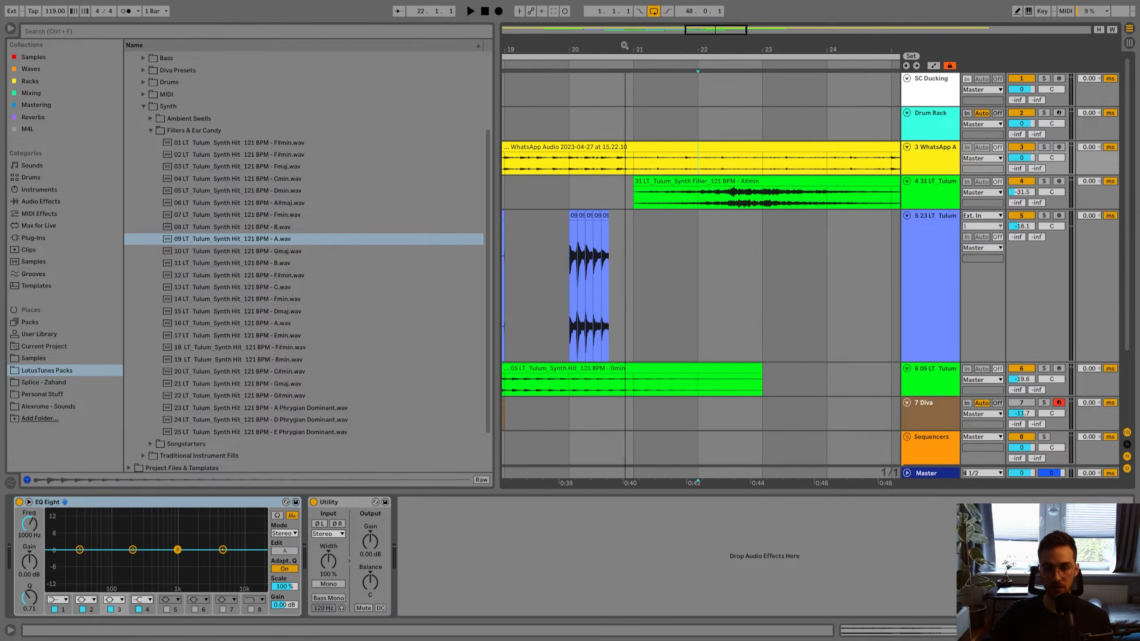
Automate track 5's Echo Feedback to rise from about 36% at bar 20 to about 122% at bar 21, and play it.
left_click(565, 291)
key("a")
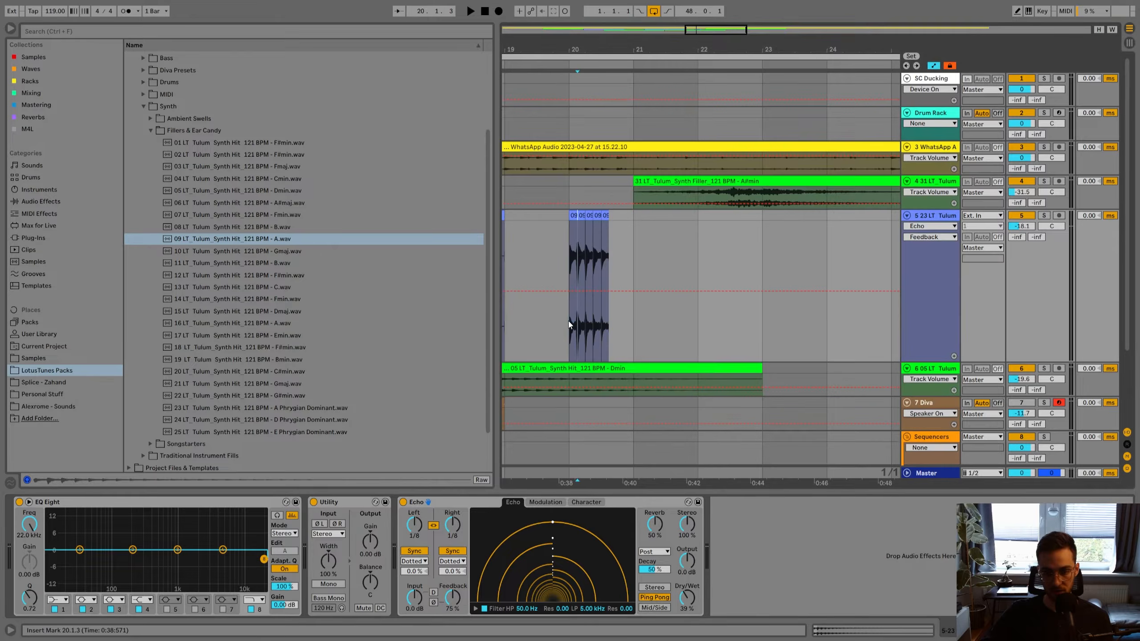
left_click_drag(575, 291, 632, 248)
left_click_drag(653, 55, 651, 32)
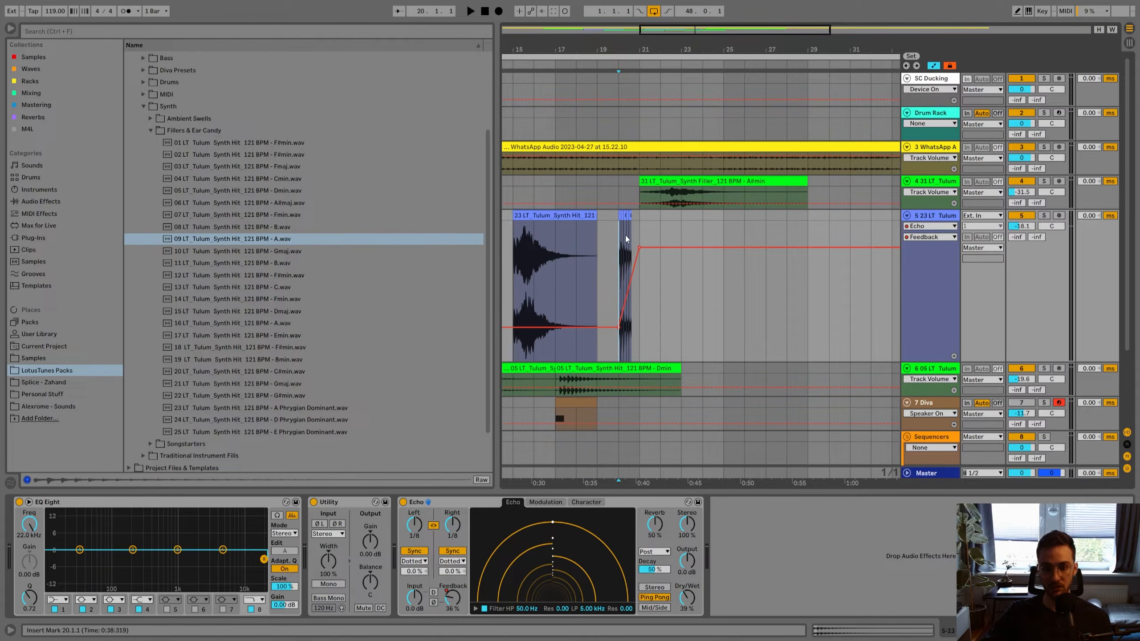
key("space")
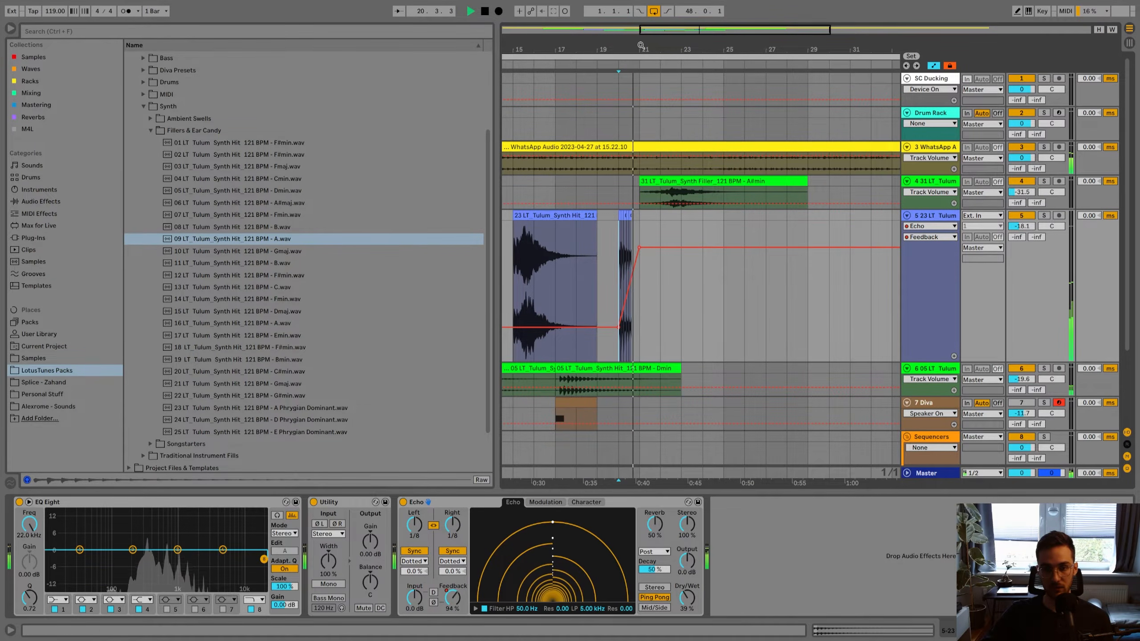
Lower the Echo Feedback automation at bar 21 to about 101% and add a breakpoint of about 114% at bar 25.
left_click_drag(642, 53, 606, 74)
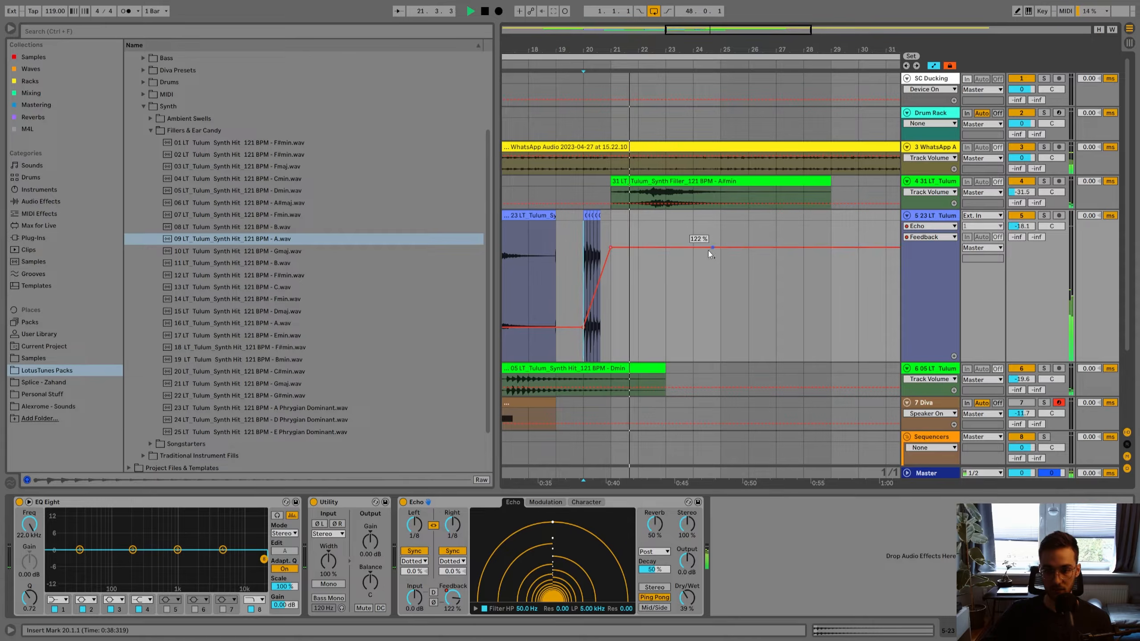
left_click_drag(615, 249, 615, 259)
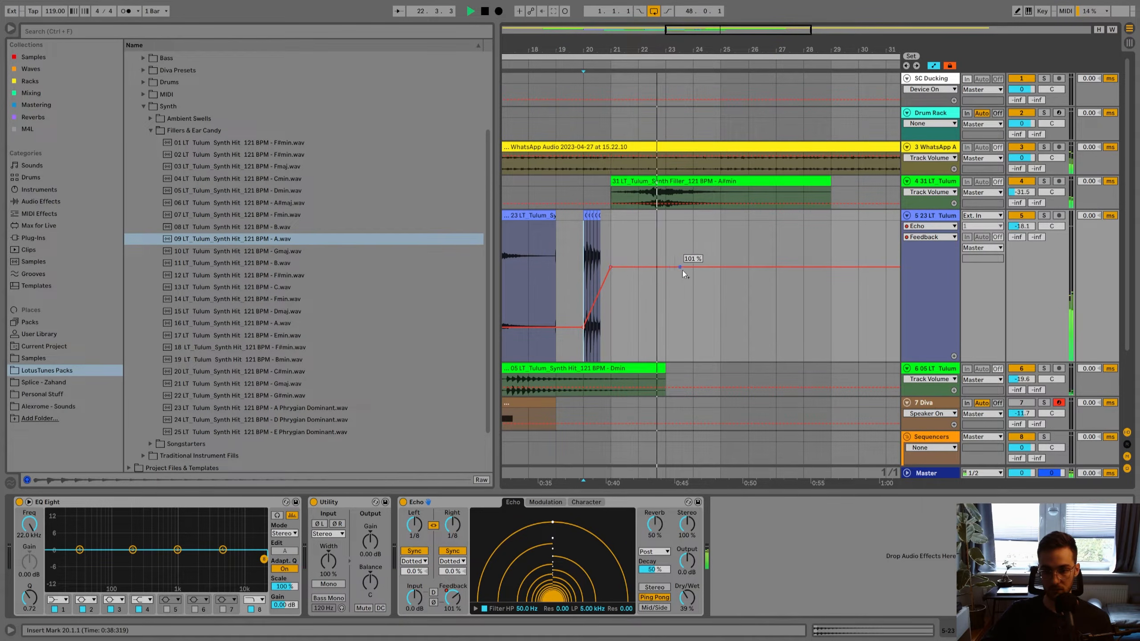
left_click_drag(720, 268, 721, 255)
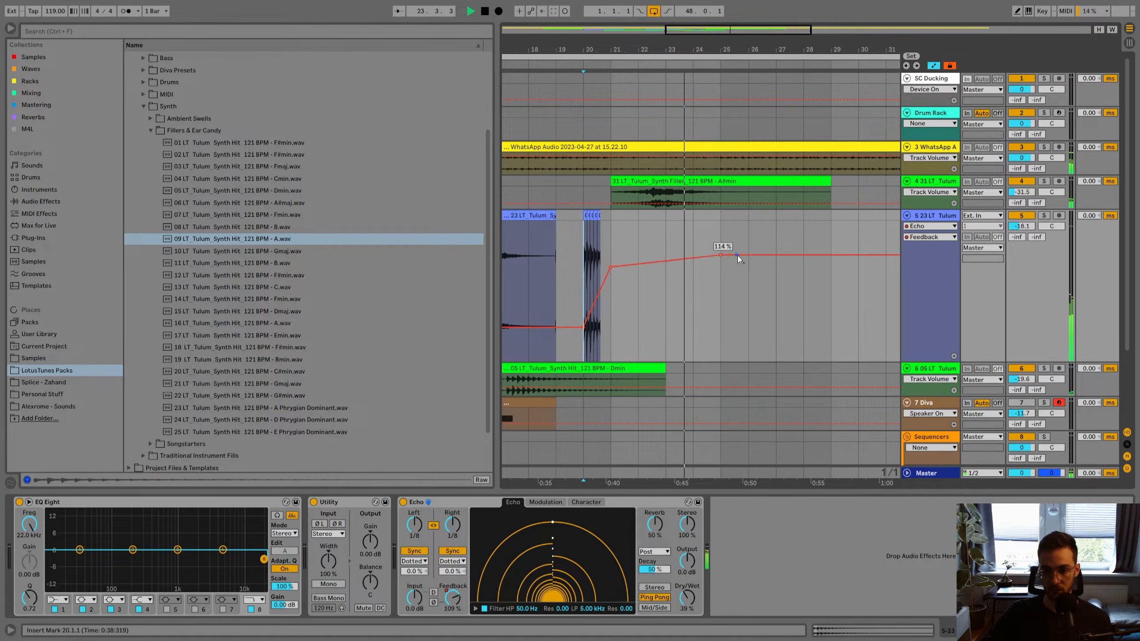
Add a lower Echo Feedback breakpoint at about bar 28 and replay from bar 23.
left_click_drag(751, 52, 648, 48)
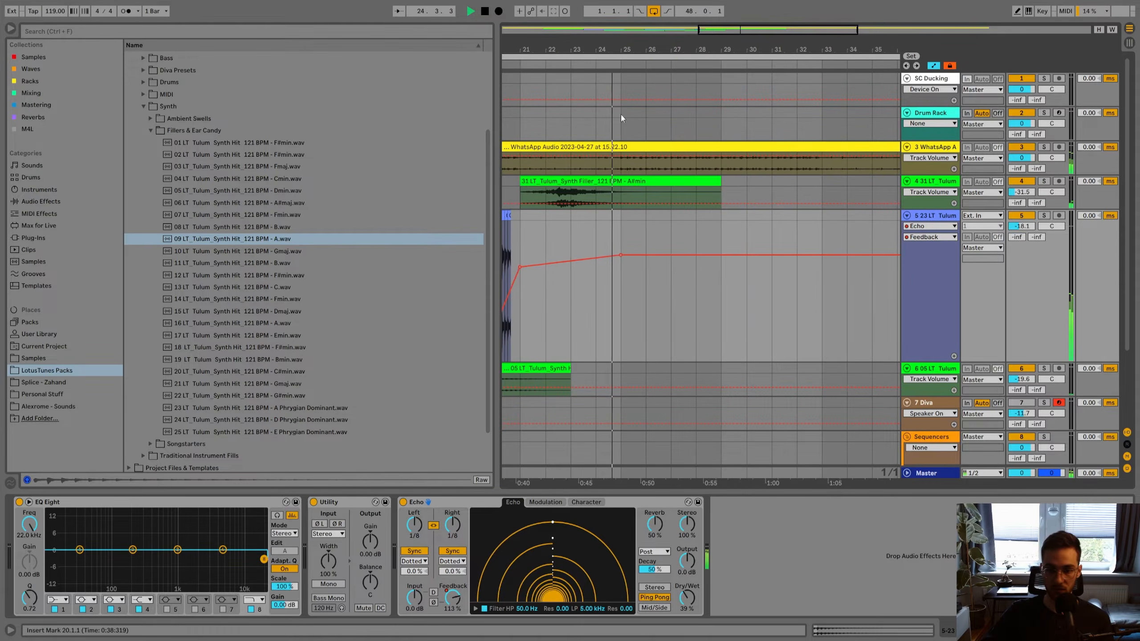
left_click_drag(694, 254, 696, 278)
left_click(570, 243)
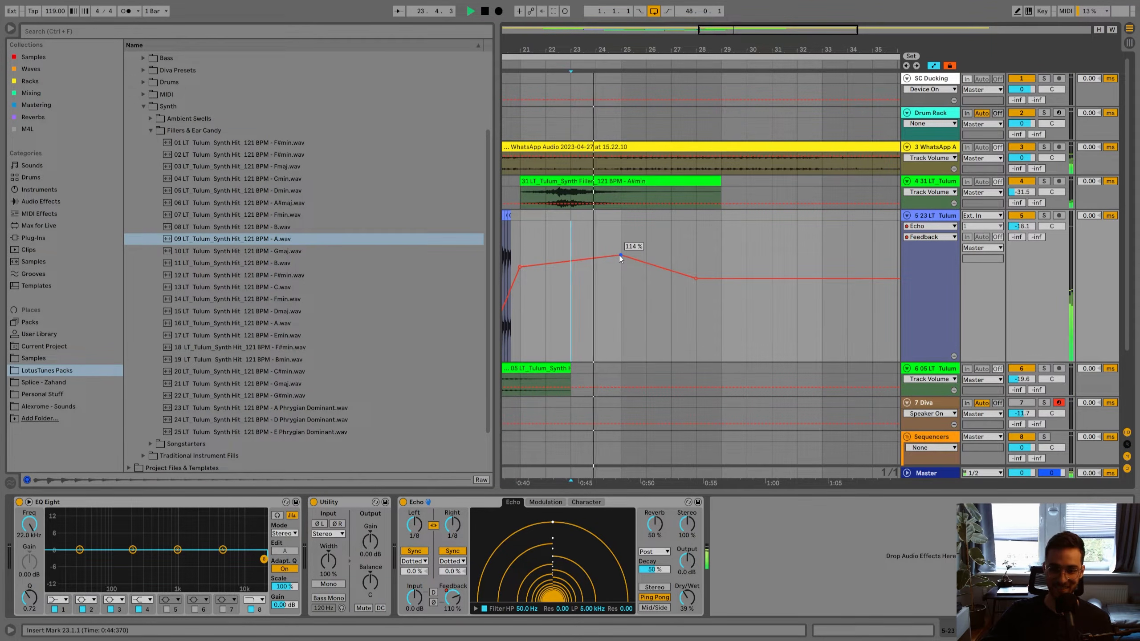
Move the final Echo Feedback breakpoint to bar 30 at about 91% and the peak to a lower value at bar 26.
left_click_drag(633, 53, 644, 40)
left_click_drag(657, 267, 715, 275)
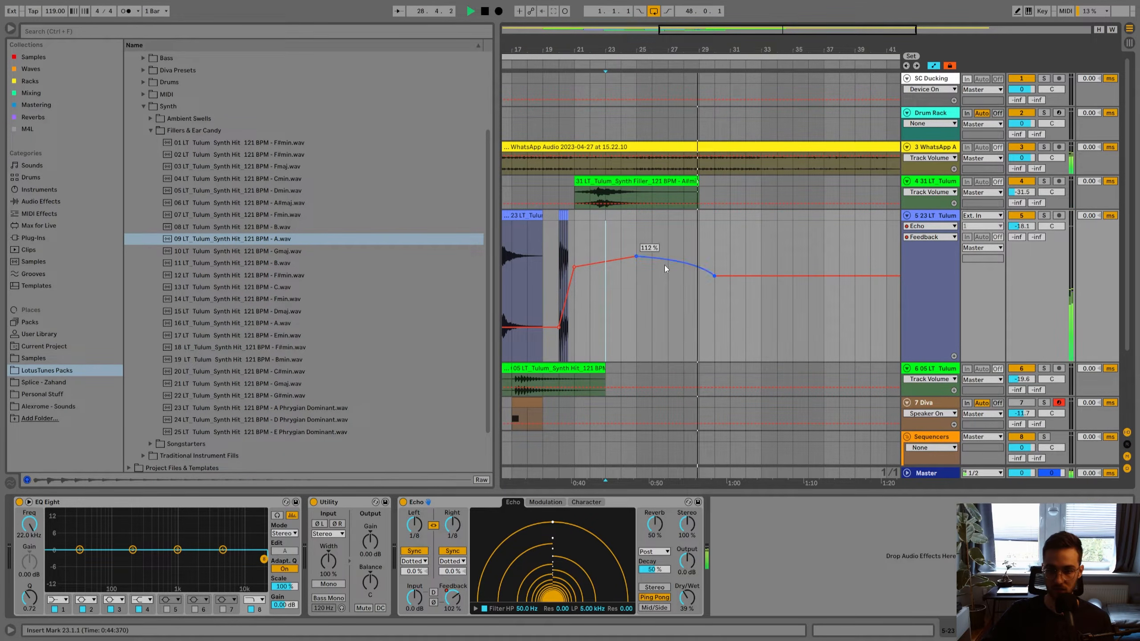
mouse_move(636, 257)
left_mouse_down()
mouse_move(644, 276)
mouse_move(652, 264)
left_mouse_up()
key("space")
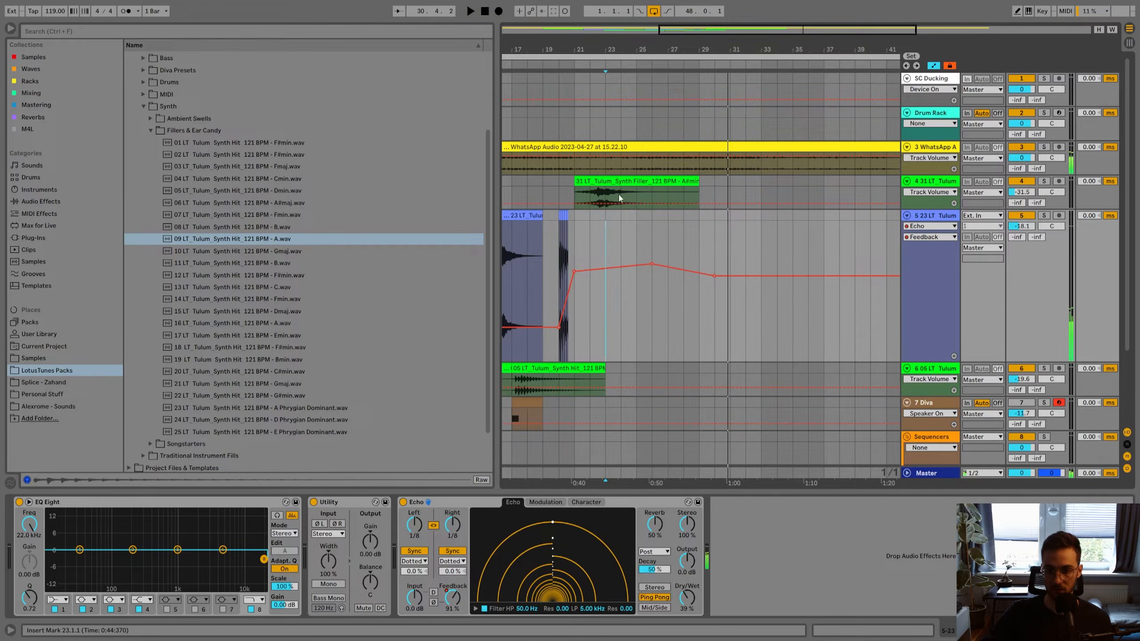
Fit all track heights to the view, play from the synth hit 23 clip at bar 9, and check the clips that follow.
double_click(582, 47)
left_click(567, 236)
key("h")
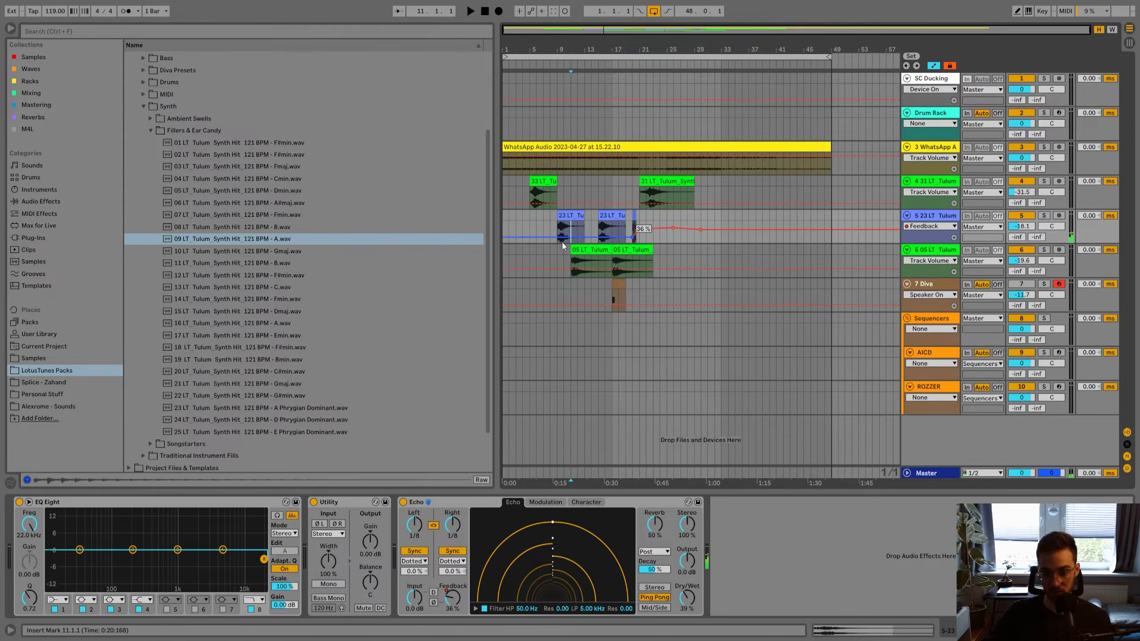
left_click(559, 219)
key("space")
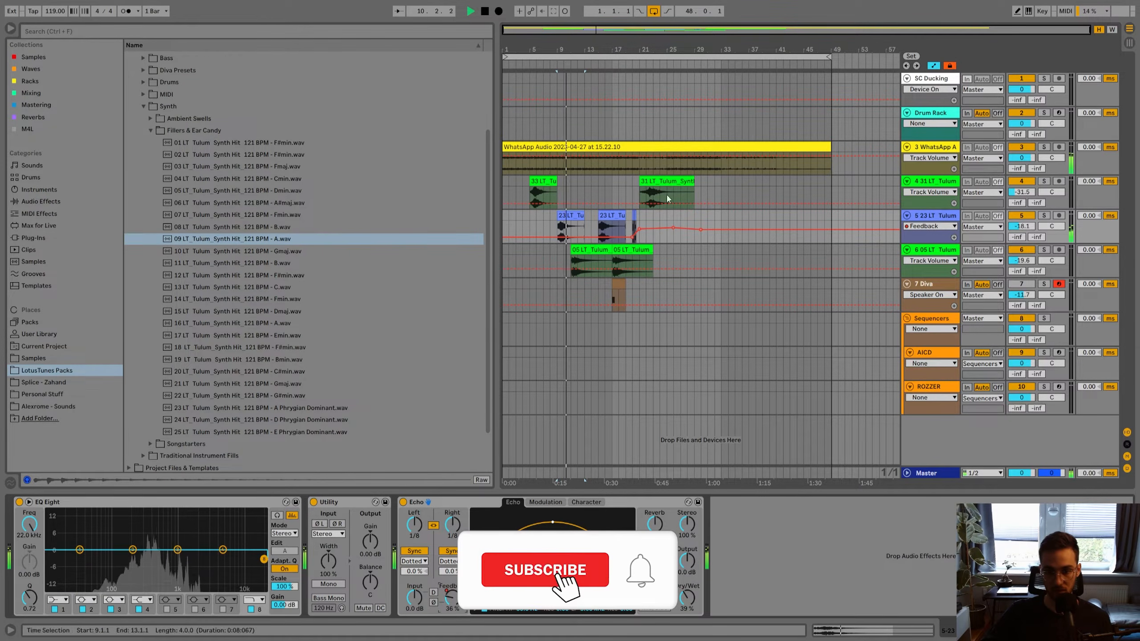
left_click_drag(631, 51, 630, 90)
left_click_drag(565, 51, 626, 45)
left_click(637, 227)
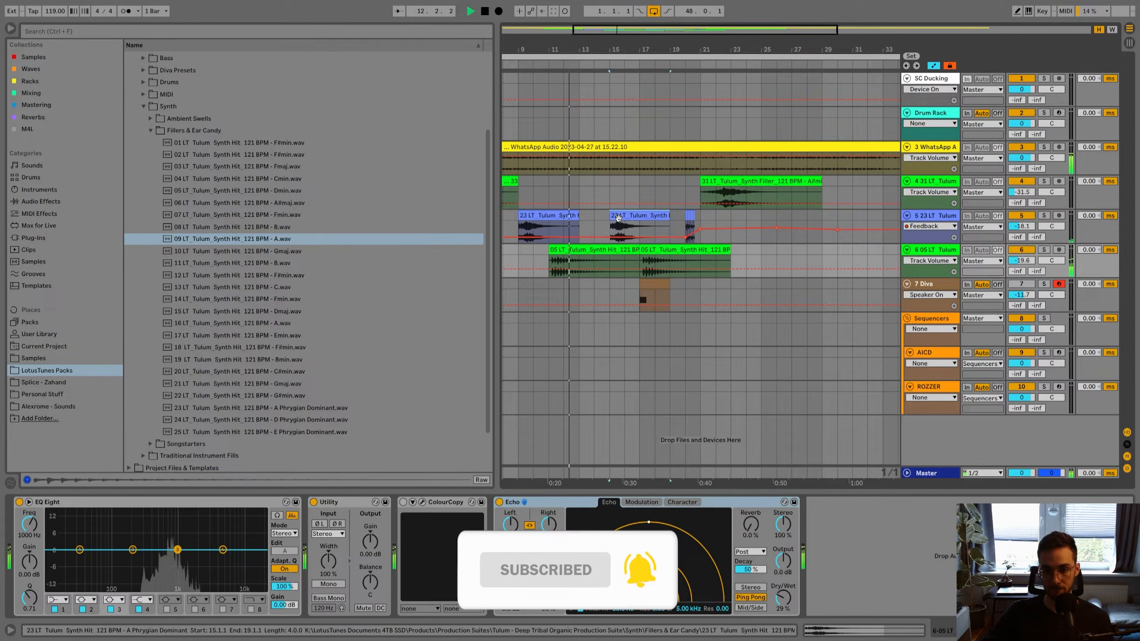
left_click(631, 248)
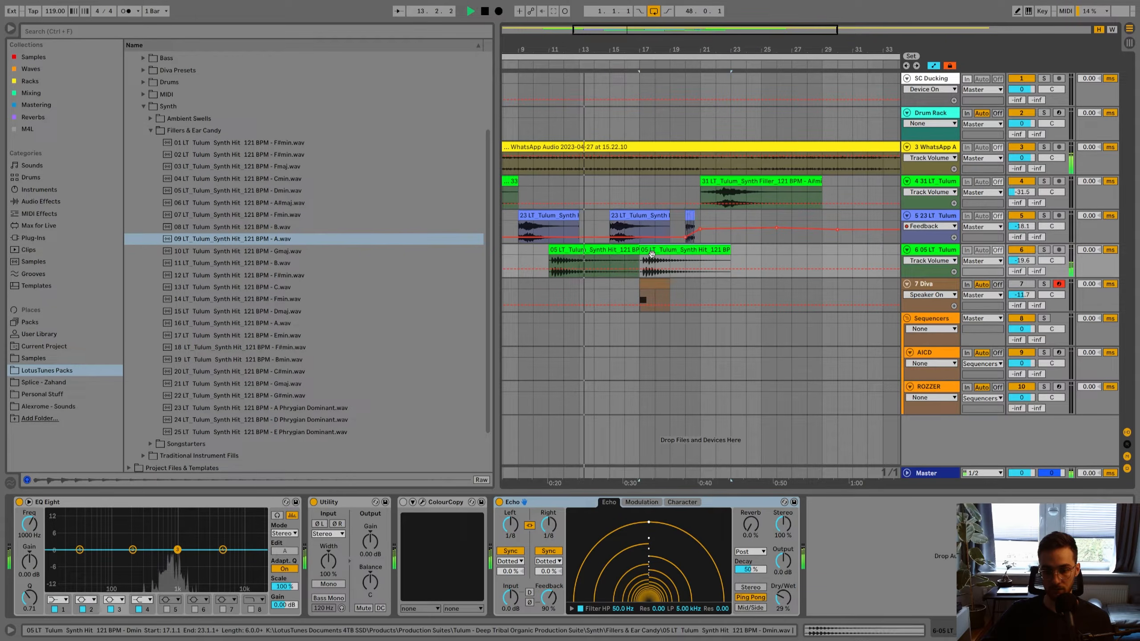
Collapse the Fillers & Ear Candy folder, open the clip settings of the synth hit 23 clip at bar 15, and replay it.
left_click(617, 214)
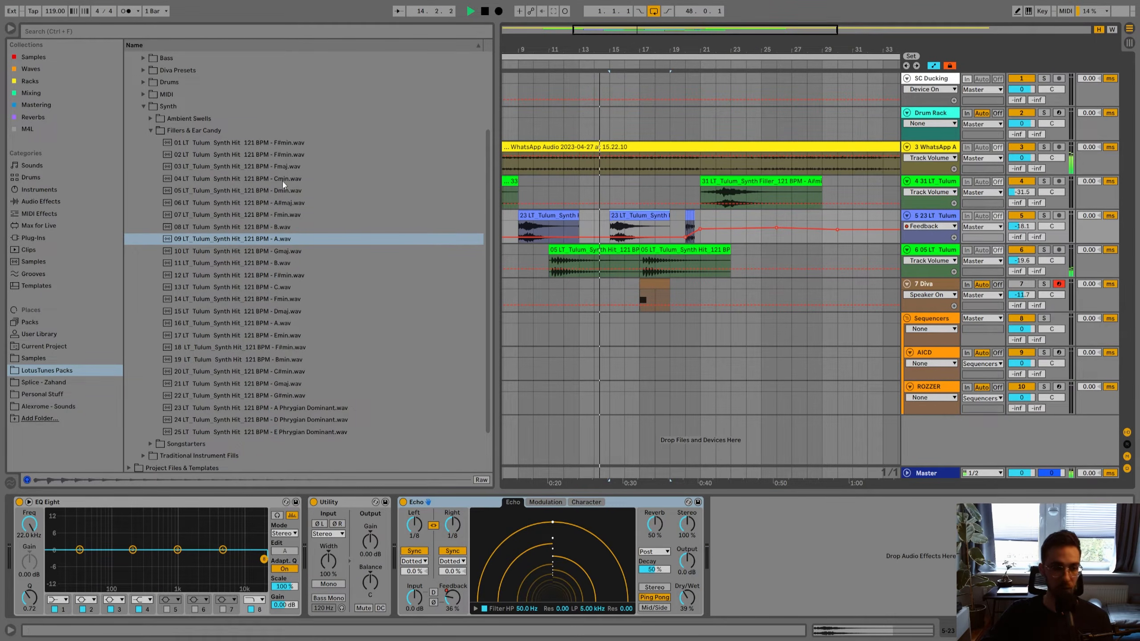
left_click(151, 131)
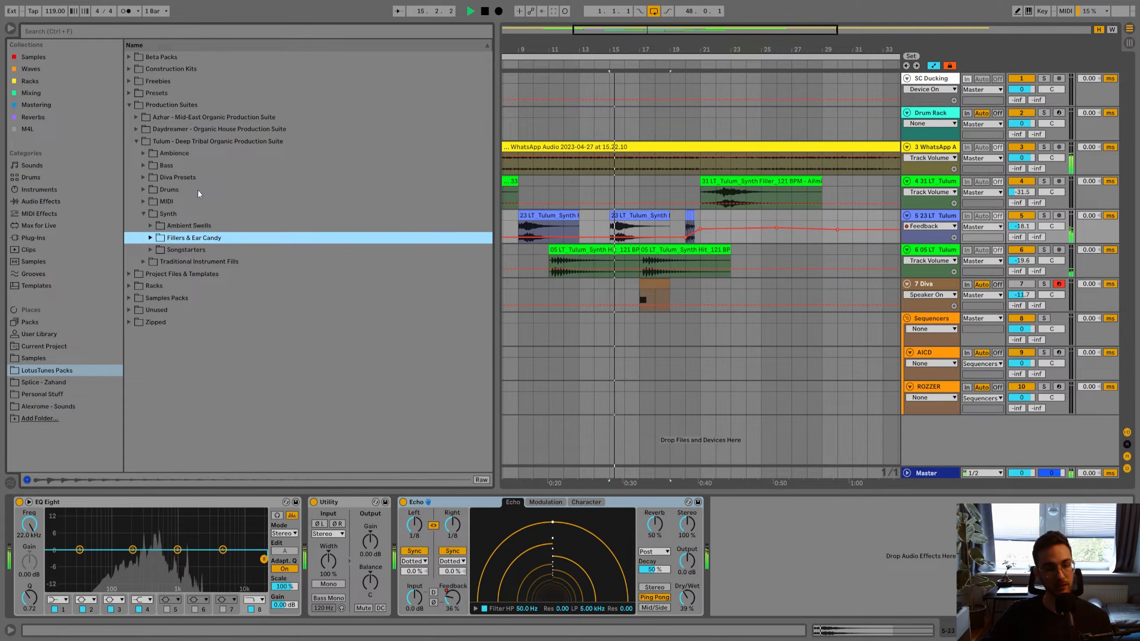
key("shift+Tab")
key("space")
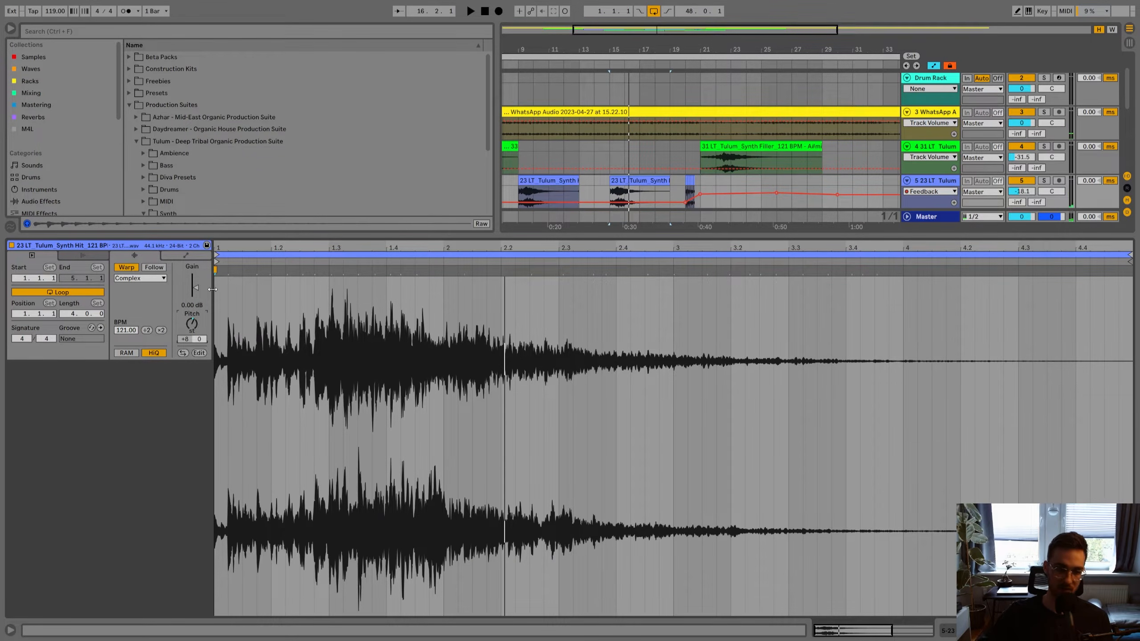
key("space")
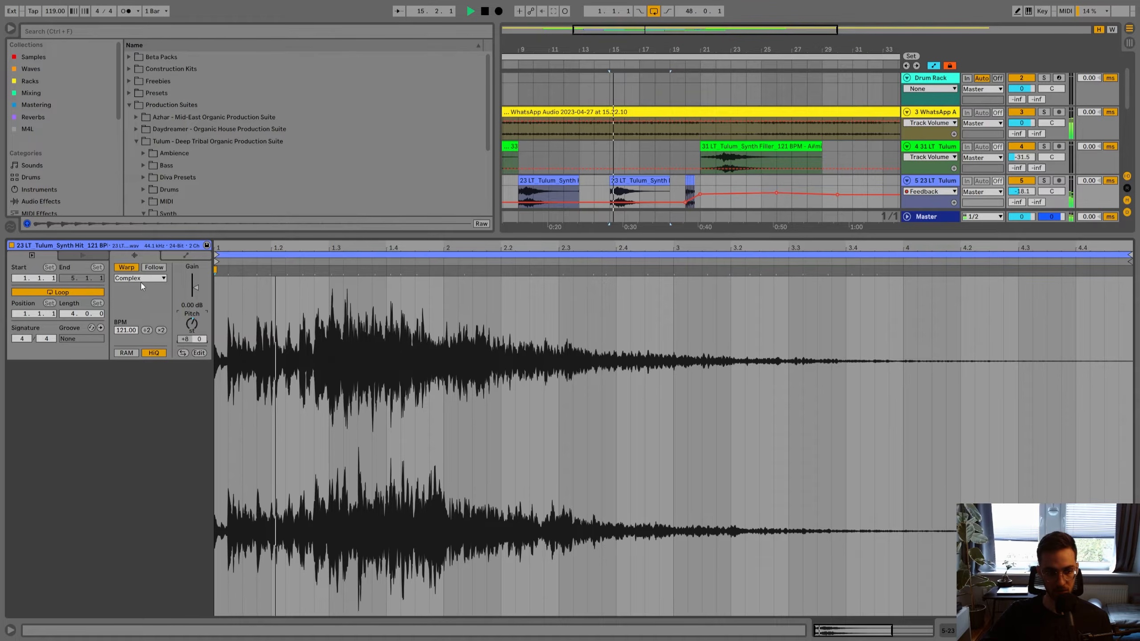
Lower the pitch of the second 05 LT Tulum Synth Hit clip, the one starting at bar 17.
key("shift+Tab")
left_click(650, 252)
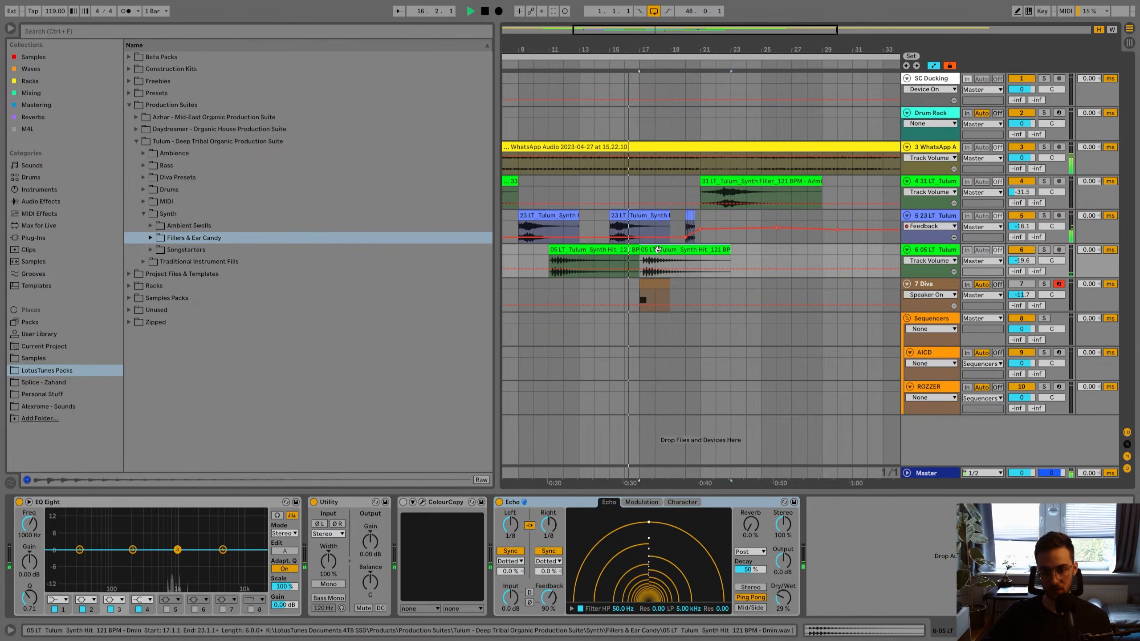
key("shift+Tab")
left_click_drag(192, 329, 192, 347)
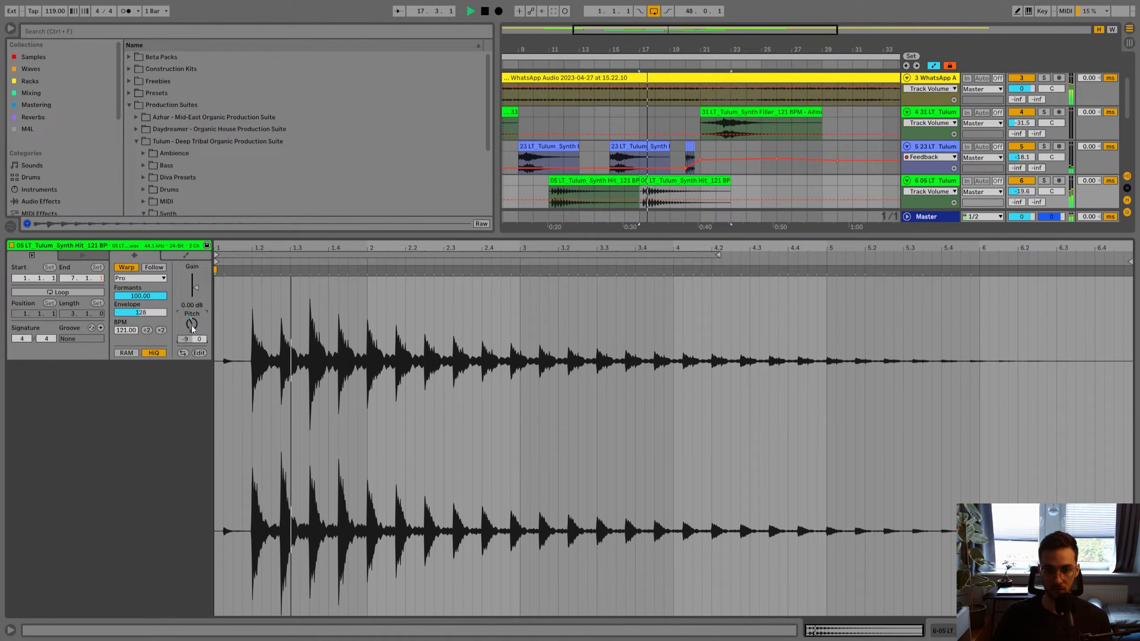
key("shift+Tab")
key("shift+Tab")
key("shift+Tab")
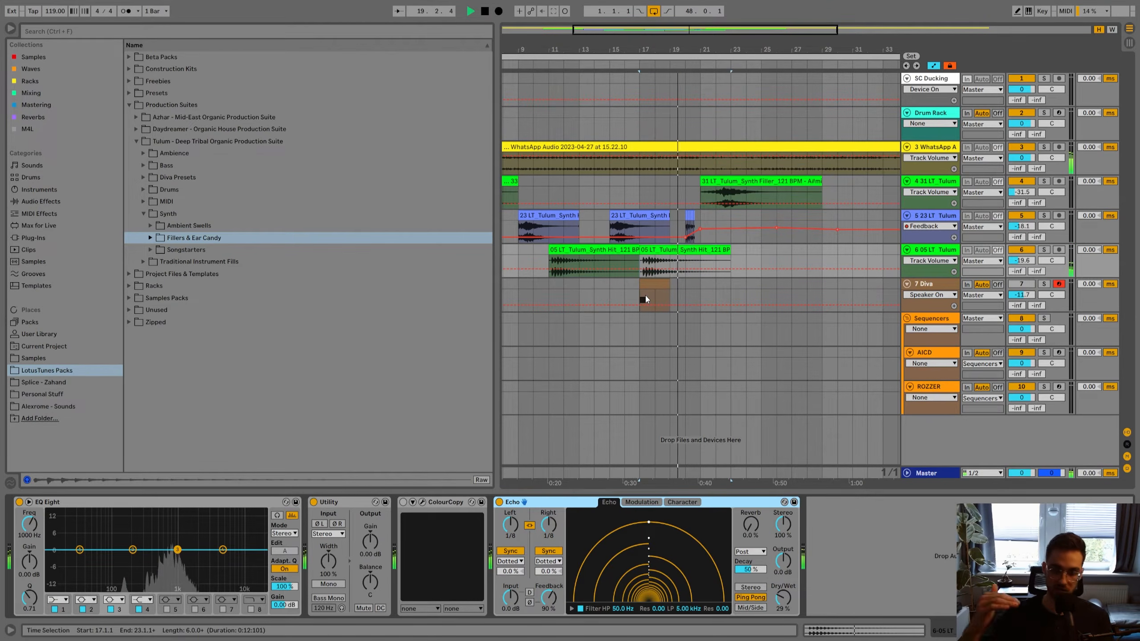
Enlarge track 5 and raise its Echo Feedback automation breakpoint near bar 26 to 112 %.
left_click_drag(708, 41, 623, 50)
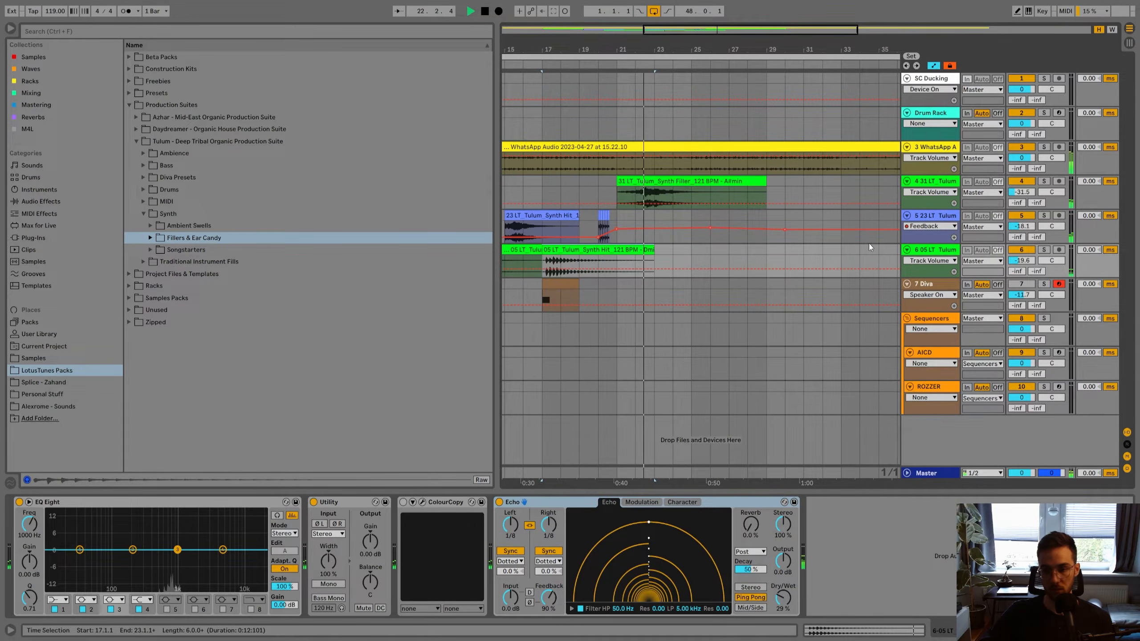
left_click_drag(929, 244, 929, 286)
left_click(603, 243)
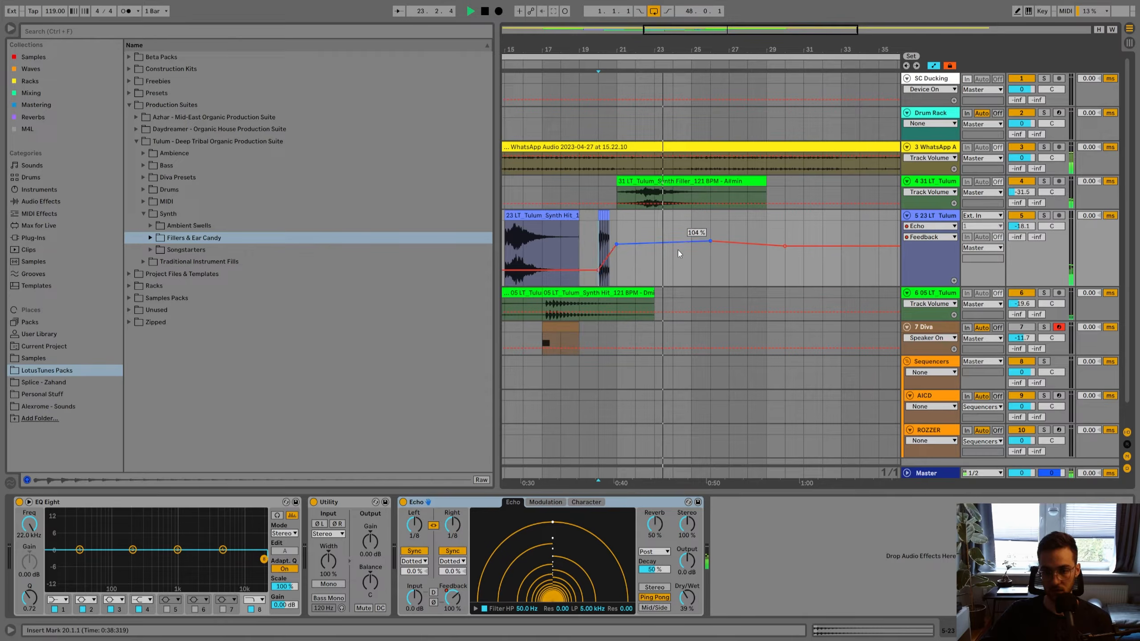
mouse_move(710, 241)
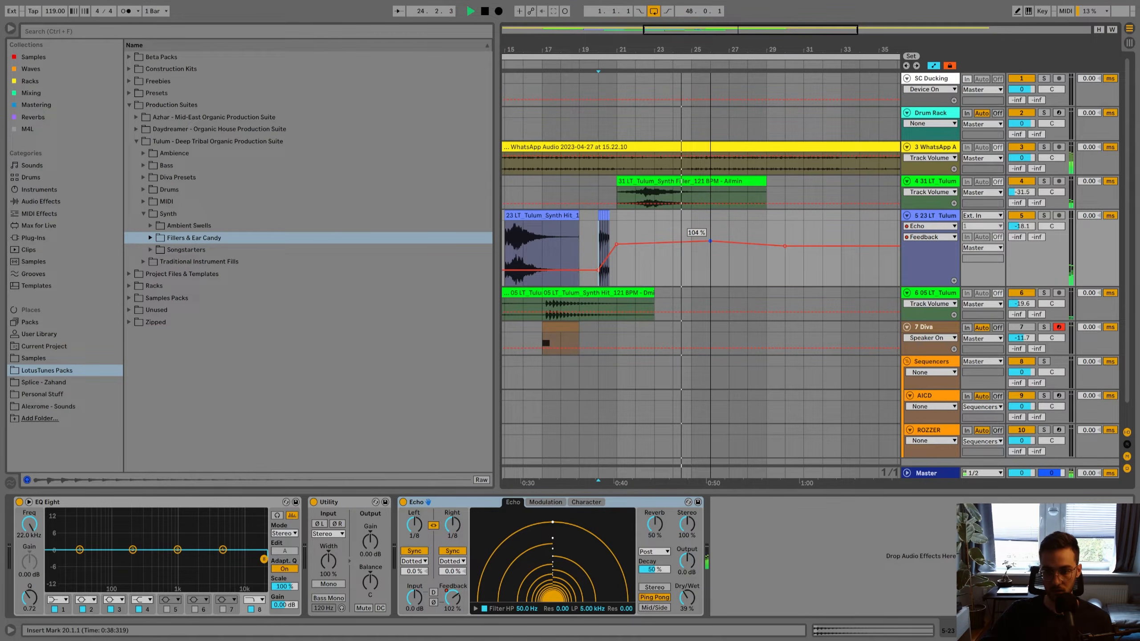
left_click_drag(709, 242, 710, 238)
key("space")
mouse_move(616, 242)
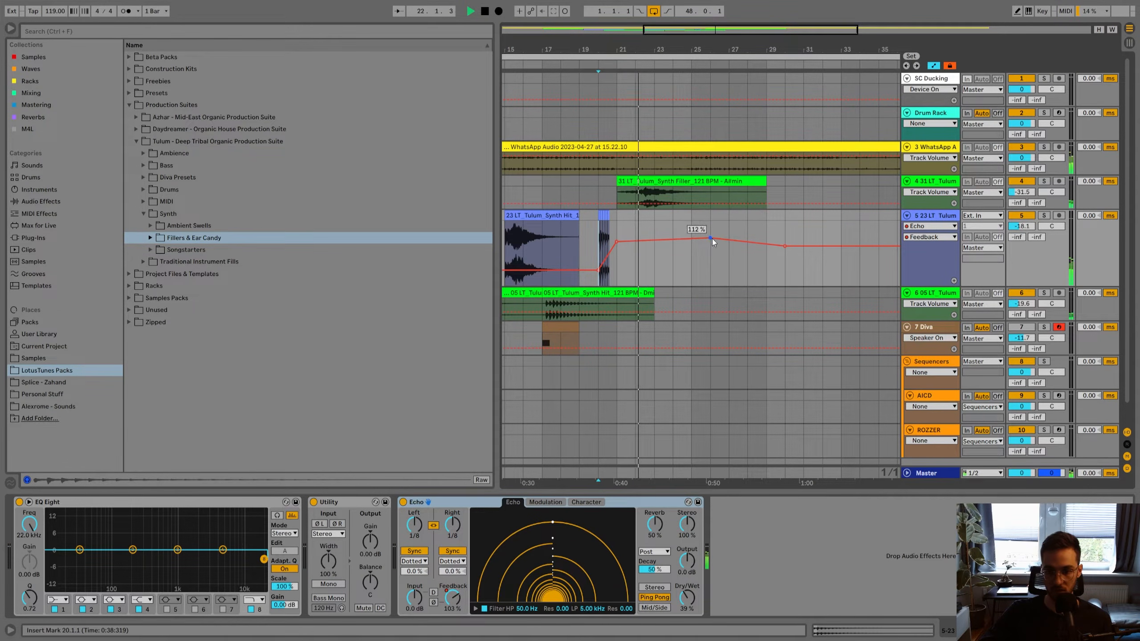
Raise the Feedback automation breakpoint near bar 30, then bring it back down below the bar 26 peak.
left_click_drag(784, 245, 785, 234)
left_click_drag(701, 46, 615, 105)
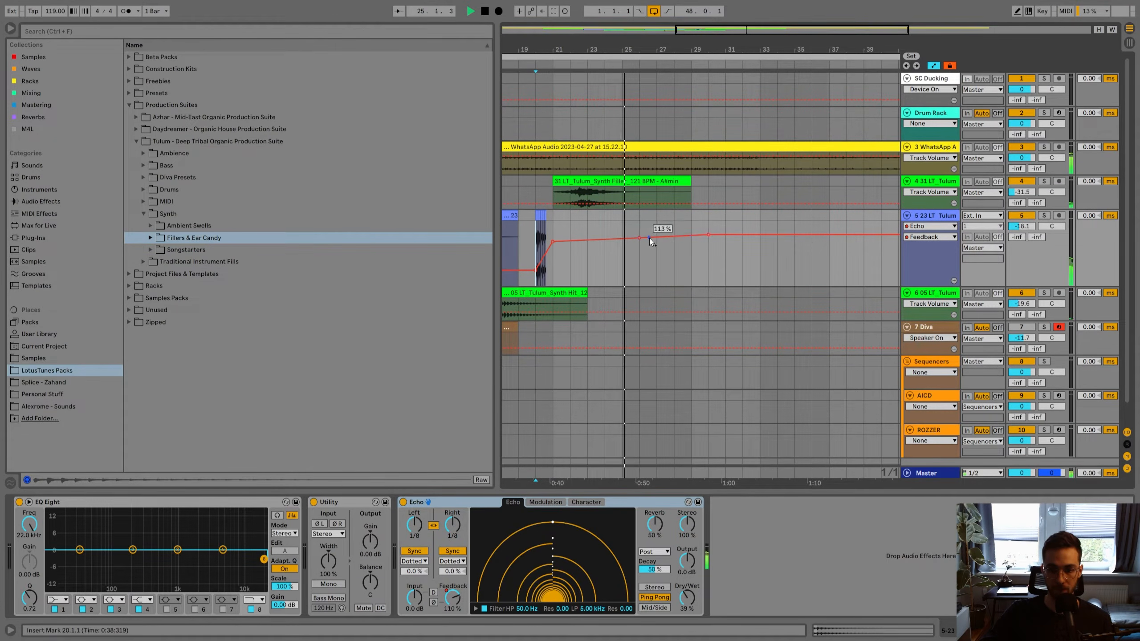
left_click_drag(707, 236, 706, 247)
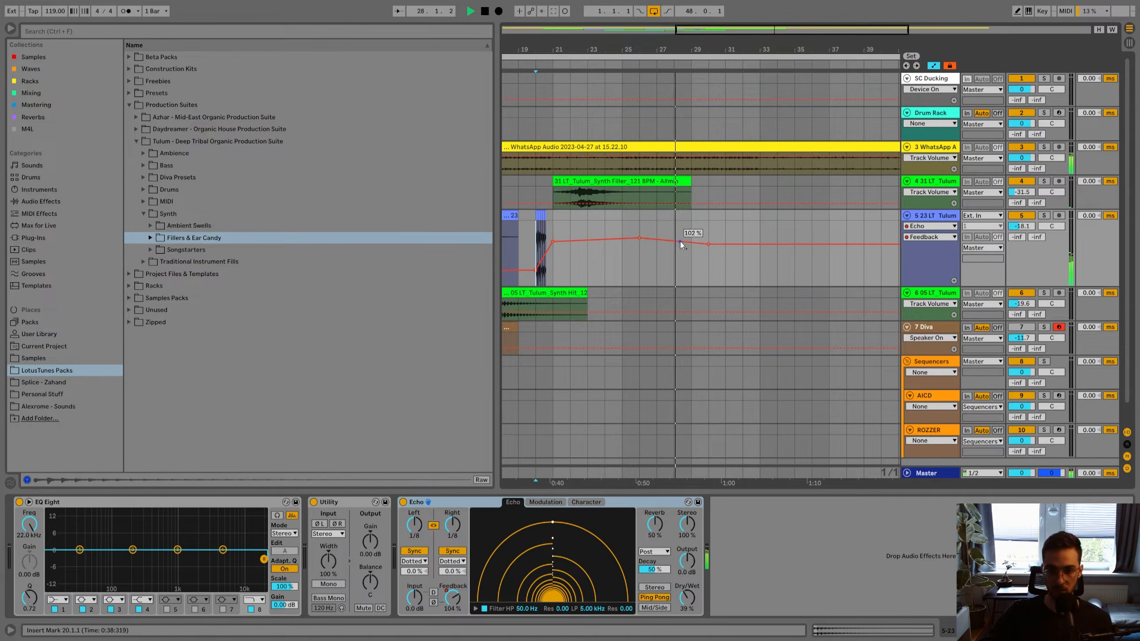
Add a dip near bar 28 to the Feedback automation, curve the segment leading into it, and audition the change from bar 25.
key("space")
left_click_drag(680, 241, 681, 257)
left_click(629, 226)
key("space")
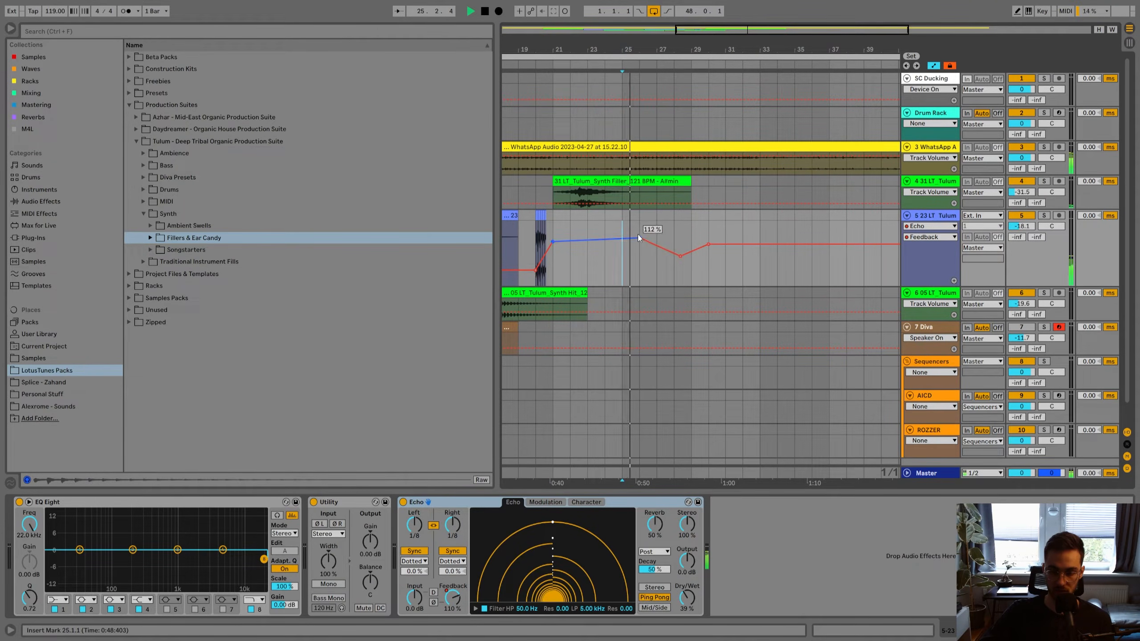
left_click_drag(655, 247, 655, 242)
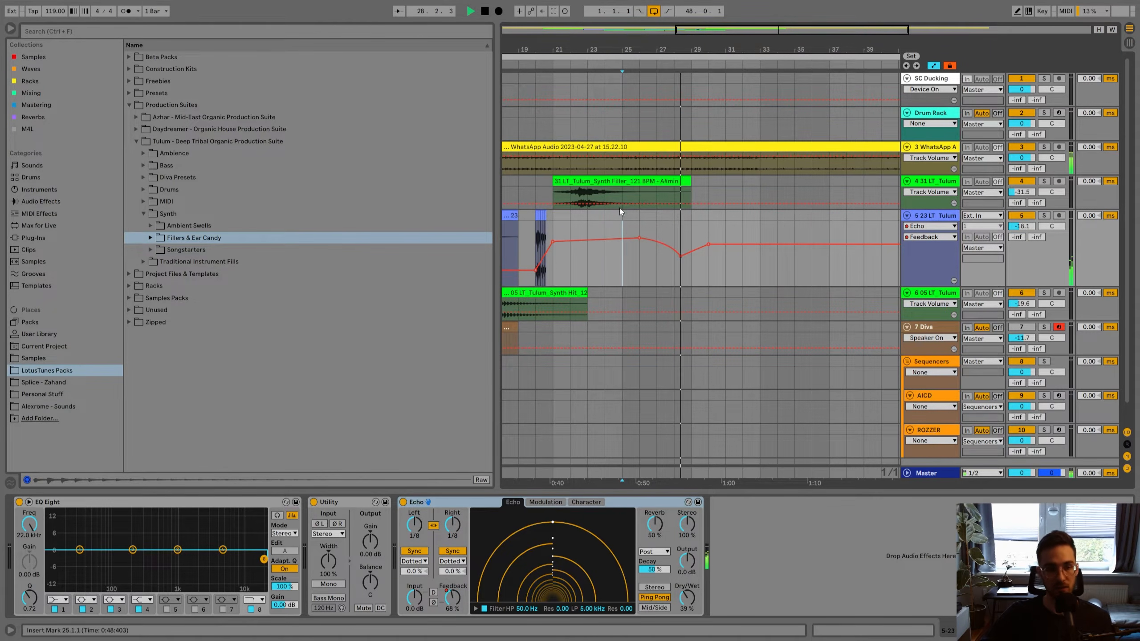
scroll(661, 61, "down", 5)
key("h")
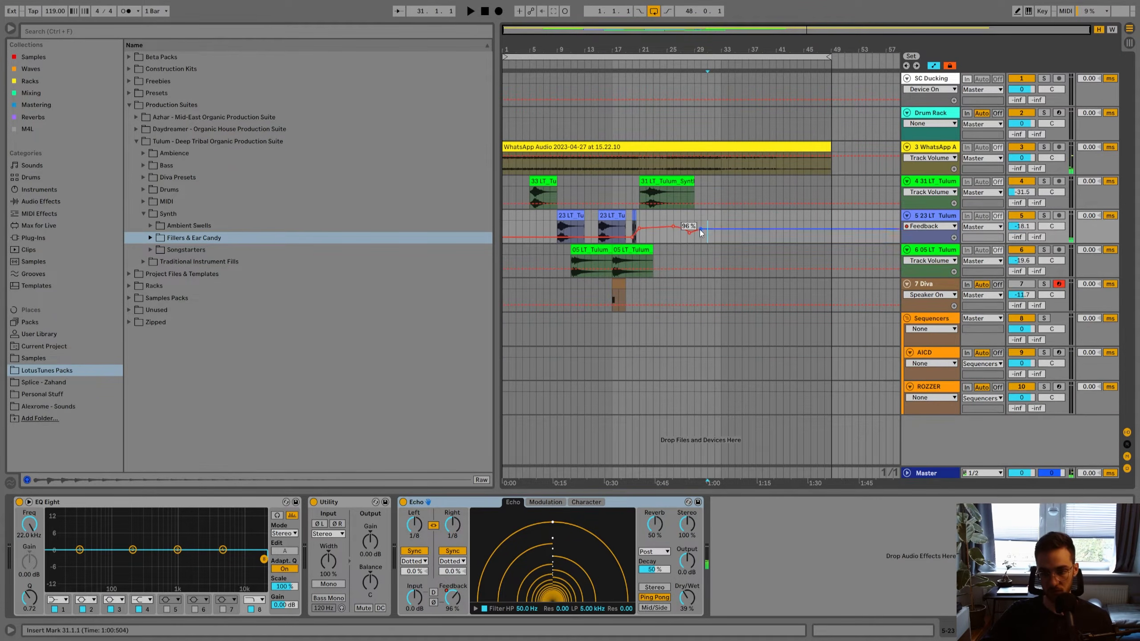
left_click(722, 247)
left_click(623, 221)
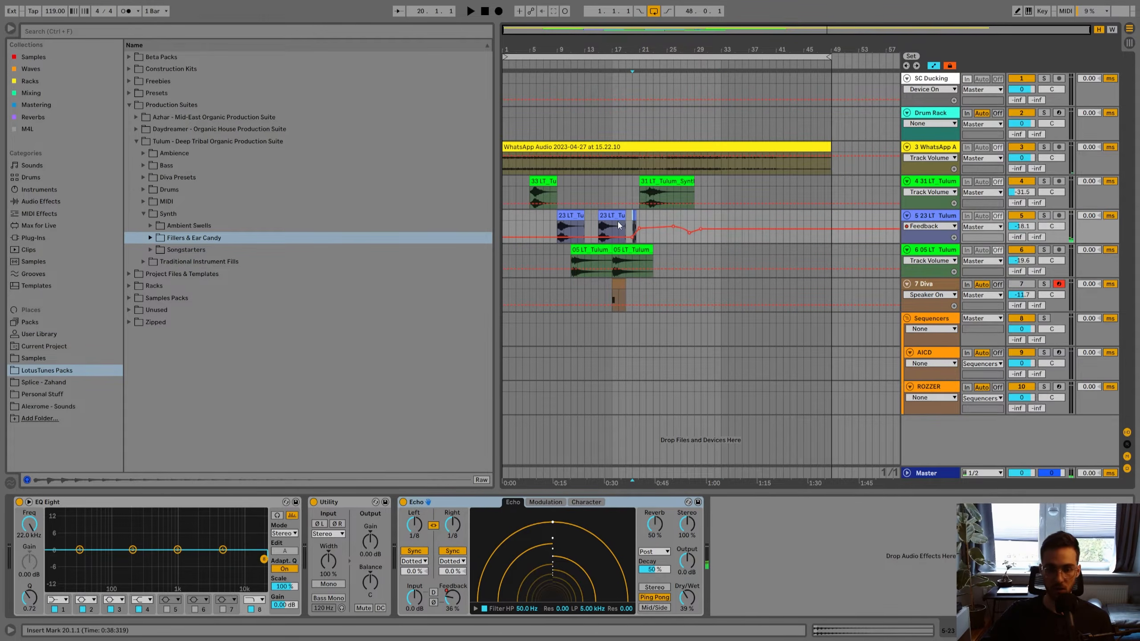
Browse to the Guitars folder in Traditional Instrument Fills and preview 02 LT_Tulum_Guitar Fill_121 BPM - G#min.wav.
left_click(143, 214)
left_click(144, 226)
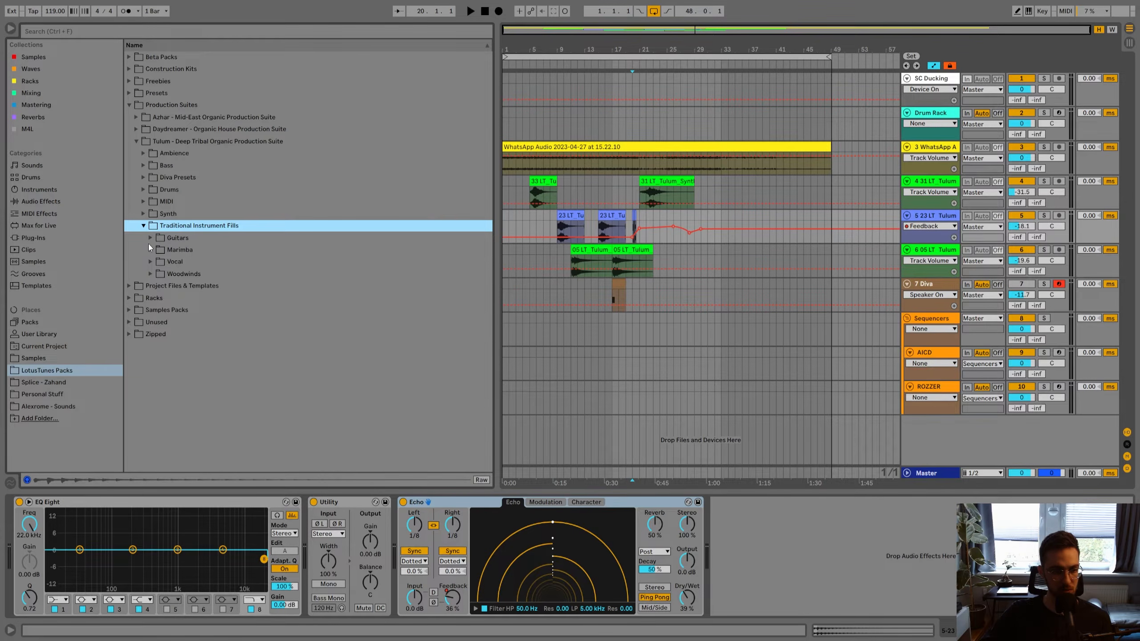
left_click(150, 239)
left_click(174, 263)
scroll(175, 270, "down", 1)
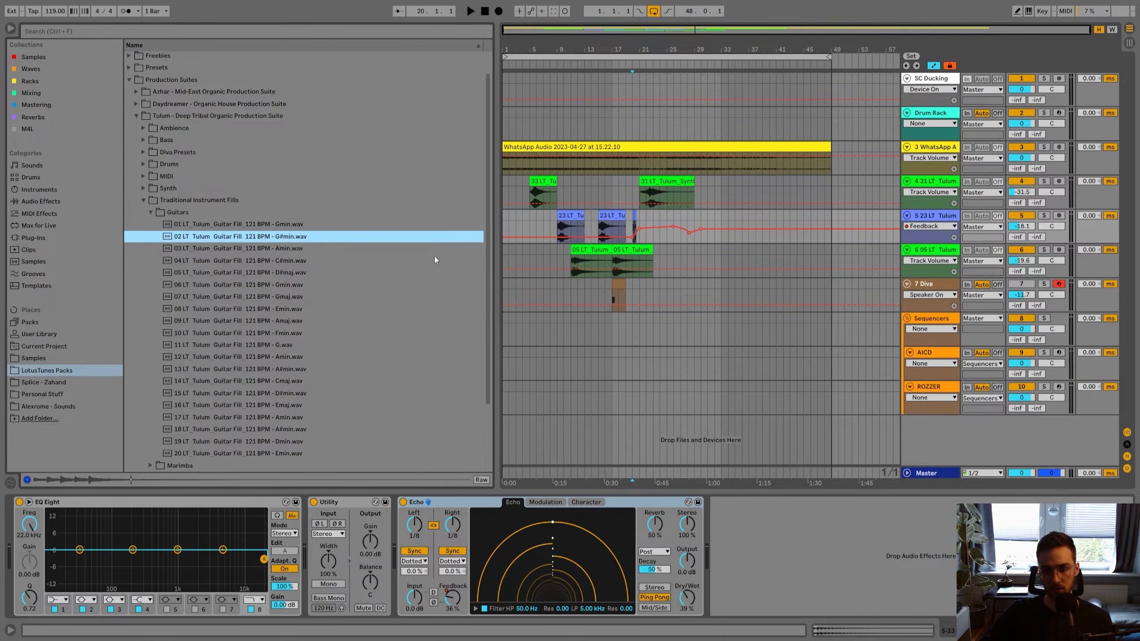
Add an audio track below track 5, place the 02 G#min guitar fill on it at bar 23, and audition it from bar 21.
left_click(909, 233)
key("ctrl+t")
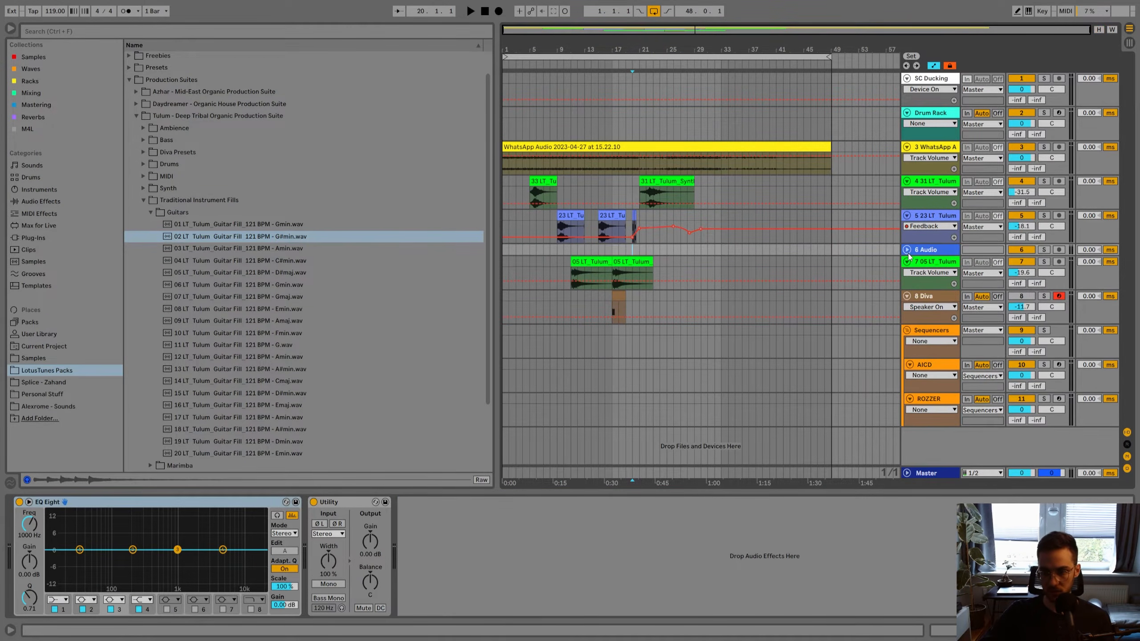
left_click_drag(287, 238, 655, 270)
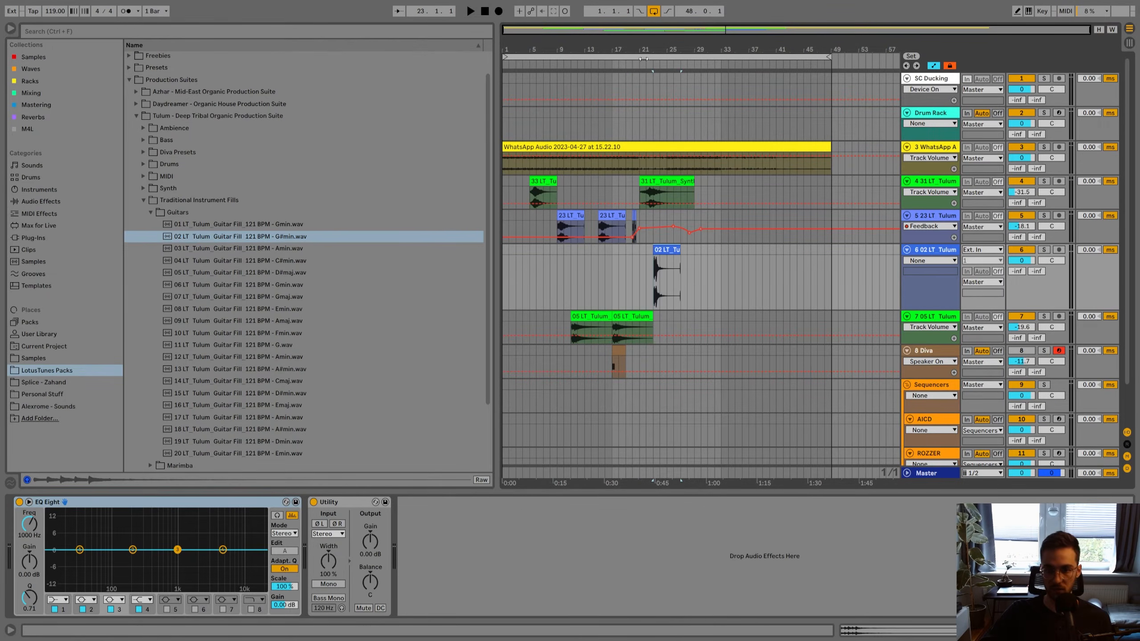
left_click_drag(647, 49, 652, 81)
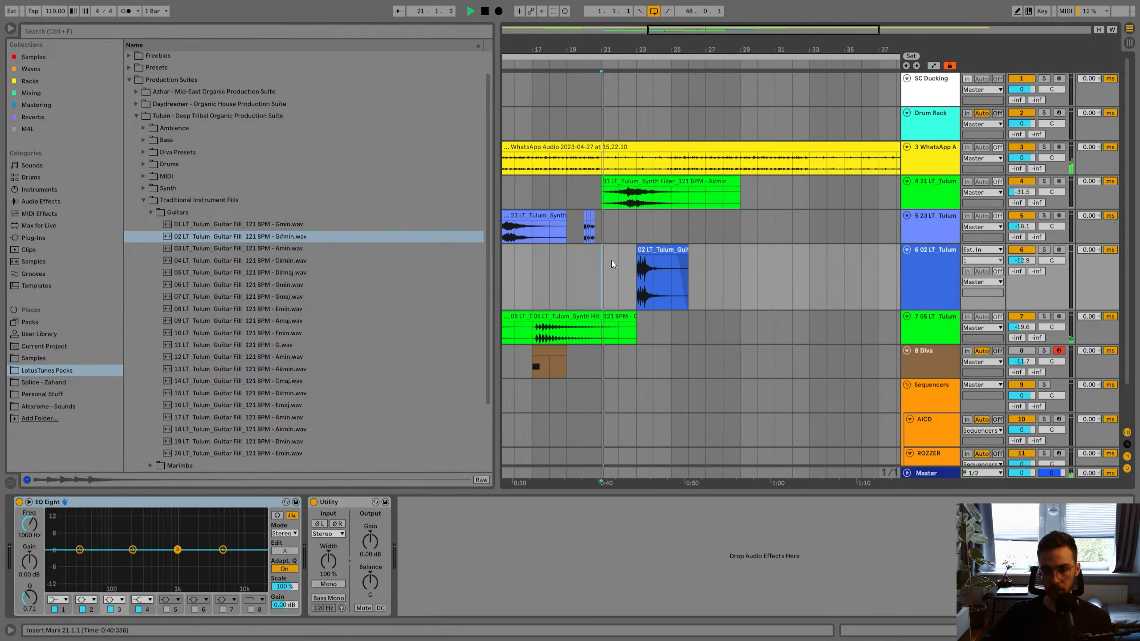
left_click(651, 251)
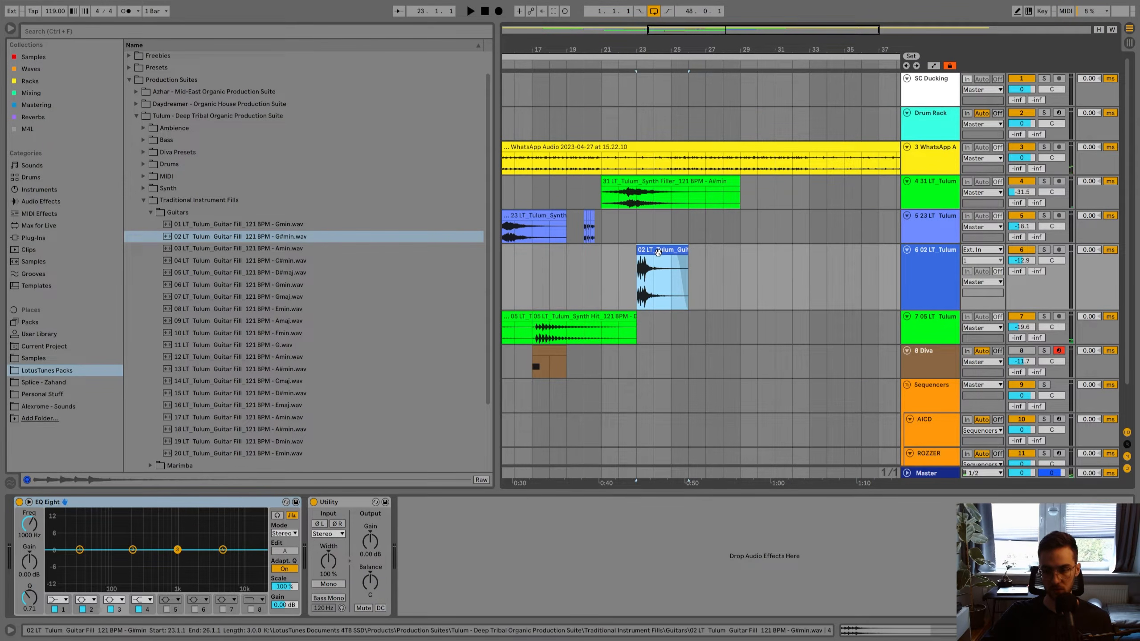
Open the Diva track's MIDI clip at bar 17 and select its F3 note.
scroll(628, 266, "down", 2)
double_click(549, 307)
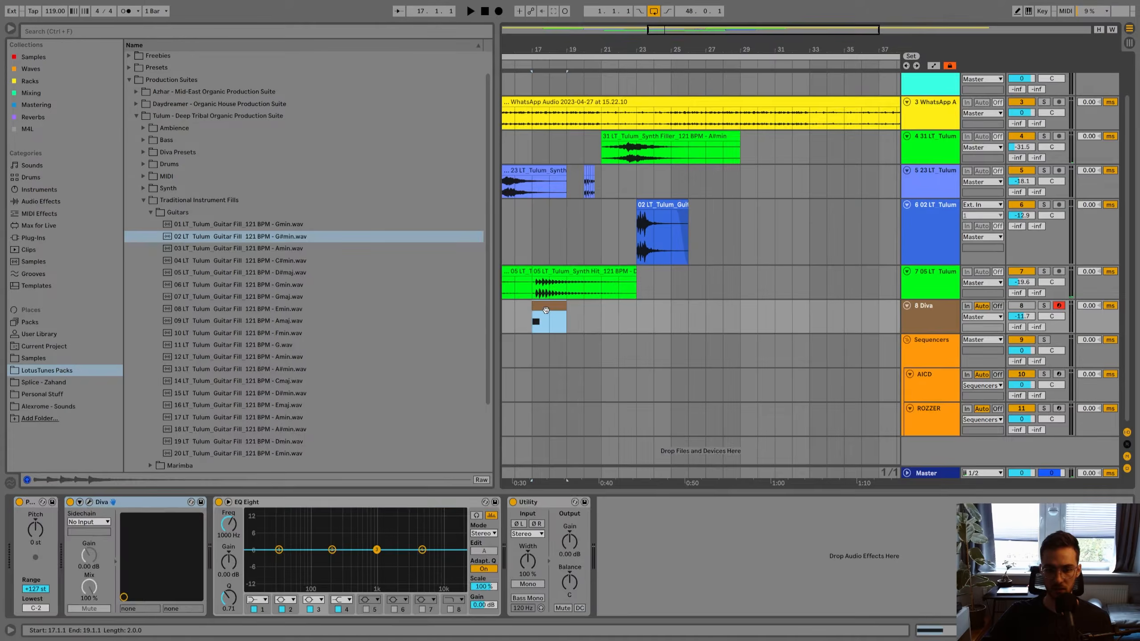
left_click(371, 410)
left_click(340, 423)
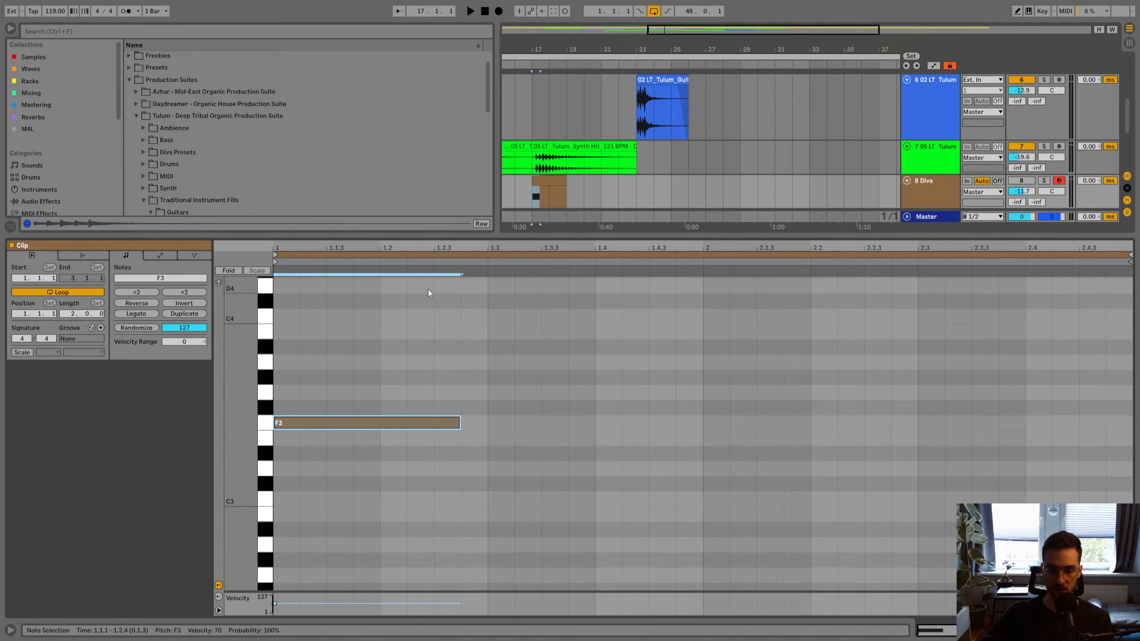
Copy the F3 note to G#4, shift the copy down an octave to G#3, and move it back onto F3.
scroll(314, 449, "up", 3)
scroll(394, 425, "up", 1)
left_click_drag(326, 473, 340, 286)
scroll(317, 374, "up", 1)
key("Up")
key("Up")
key("Up")
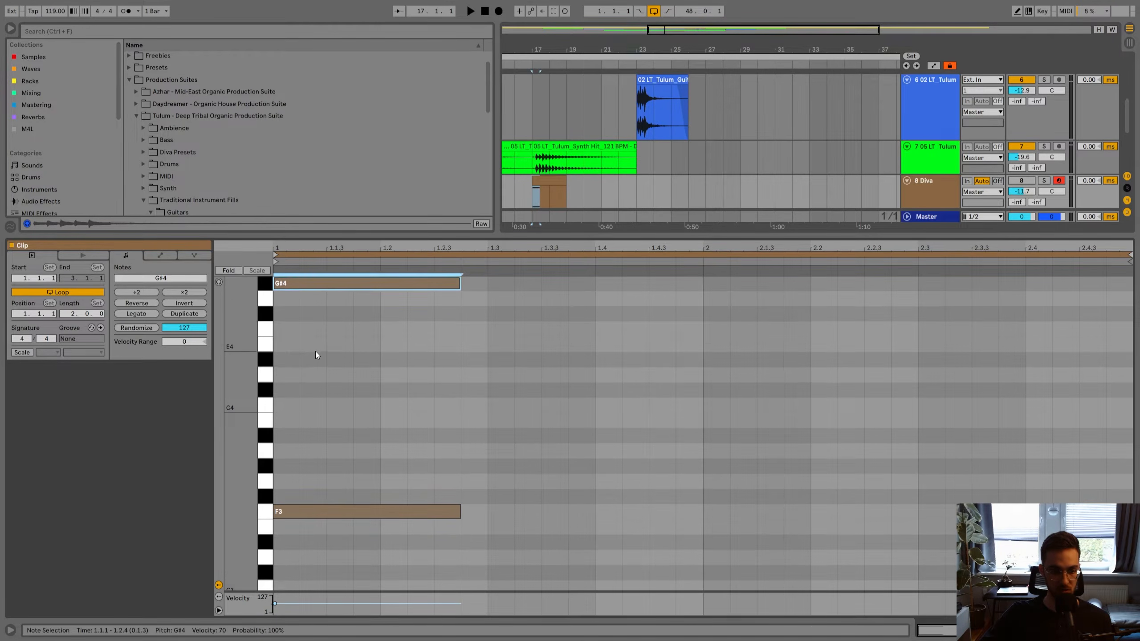
key("shift+Down")
scroll(309, 422, "down", 1)
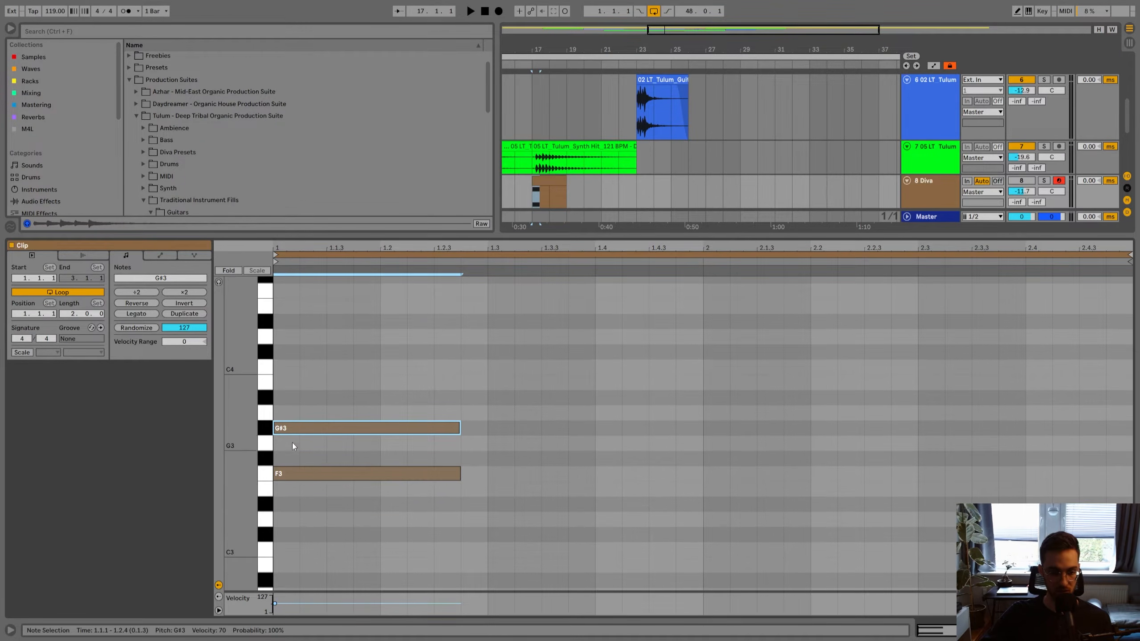
left_click_drag(299, 427, 301, 474)
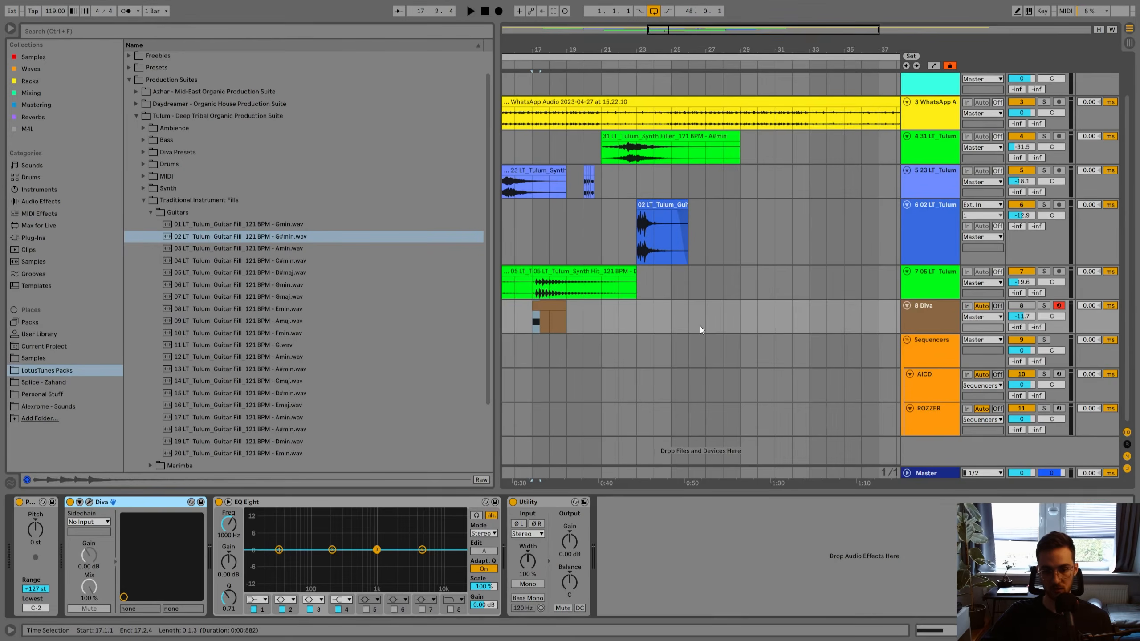
Transpose the guitar fill clip at bar 23 to +7 semitones, auditioning +9 and +8 along the way.
left_click(639, 243)
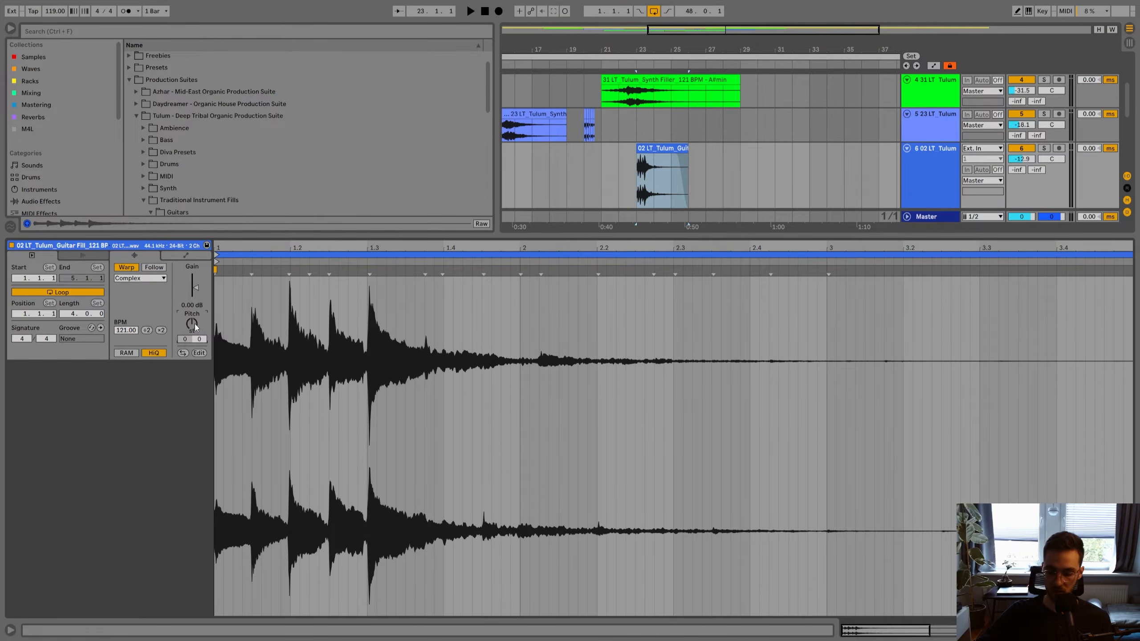
key("space")
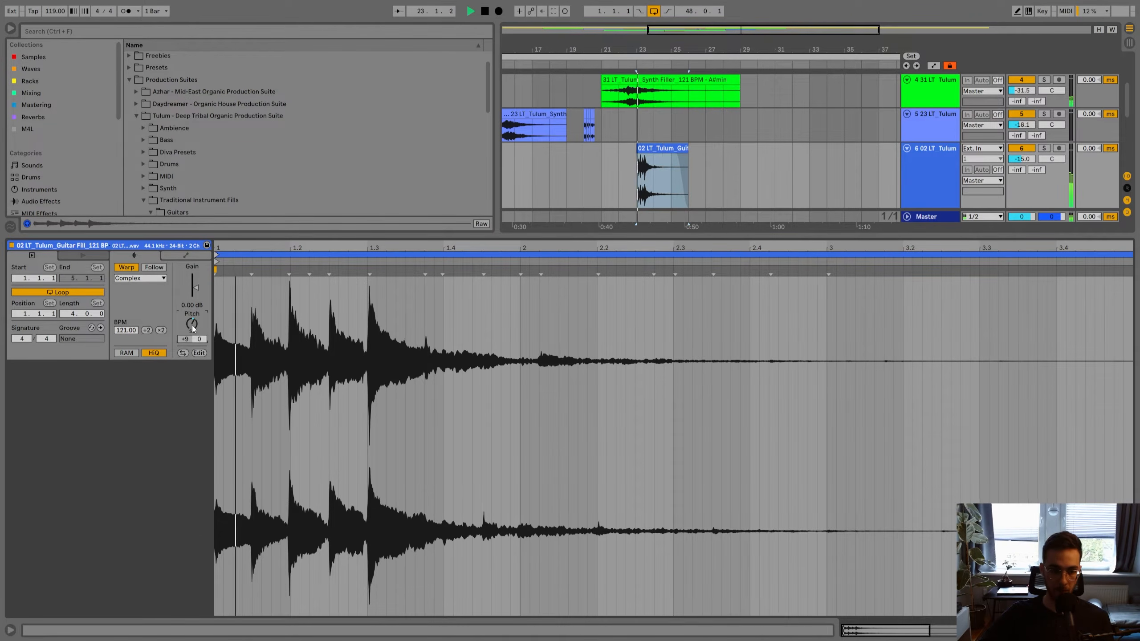
key("space")
key("Down")
key("space")
key("space")
key("Down")
key("space")
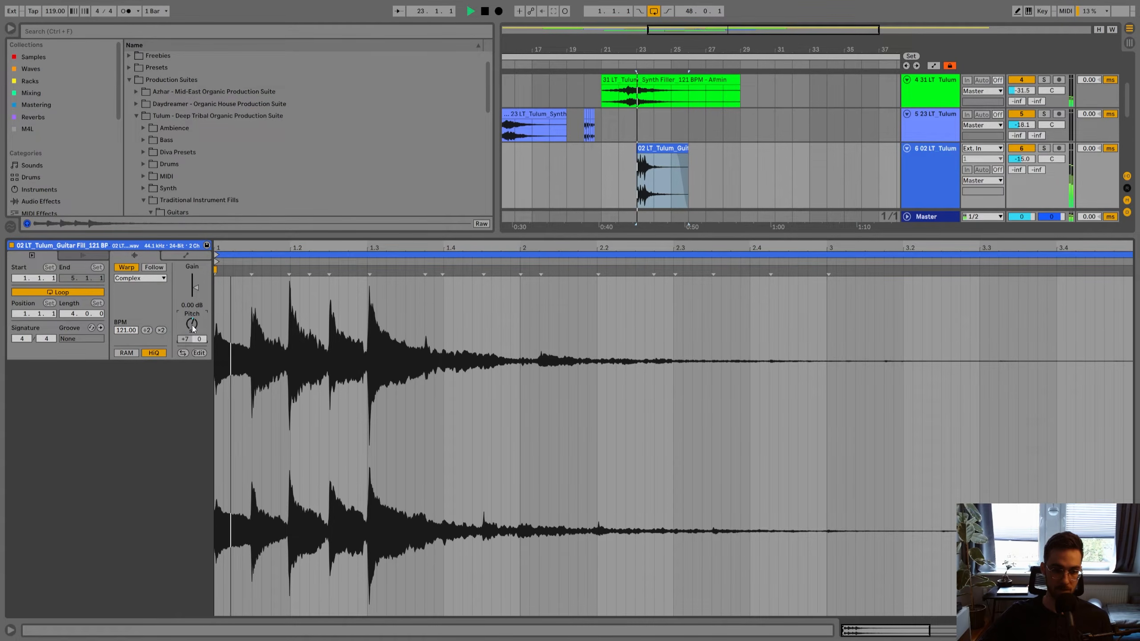
key("space")
key("space")
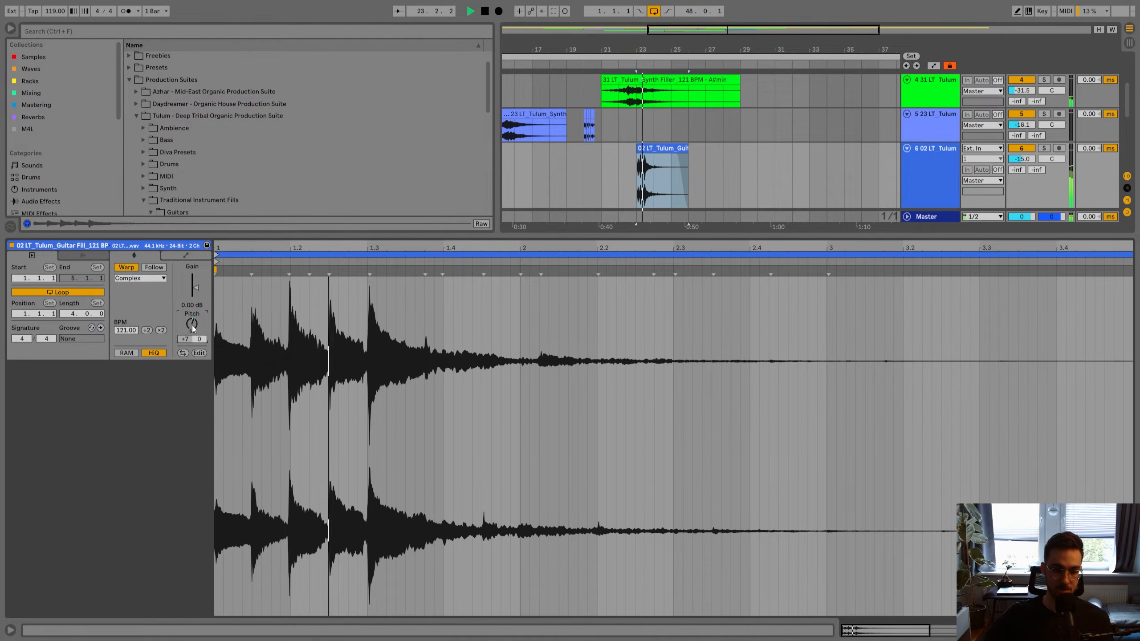
key("space")
Lower the guitar fill clip an octave to -5 semitones and switch its warp mode to Complex Pro.
key("shift+Down")
key("space")
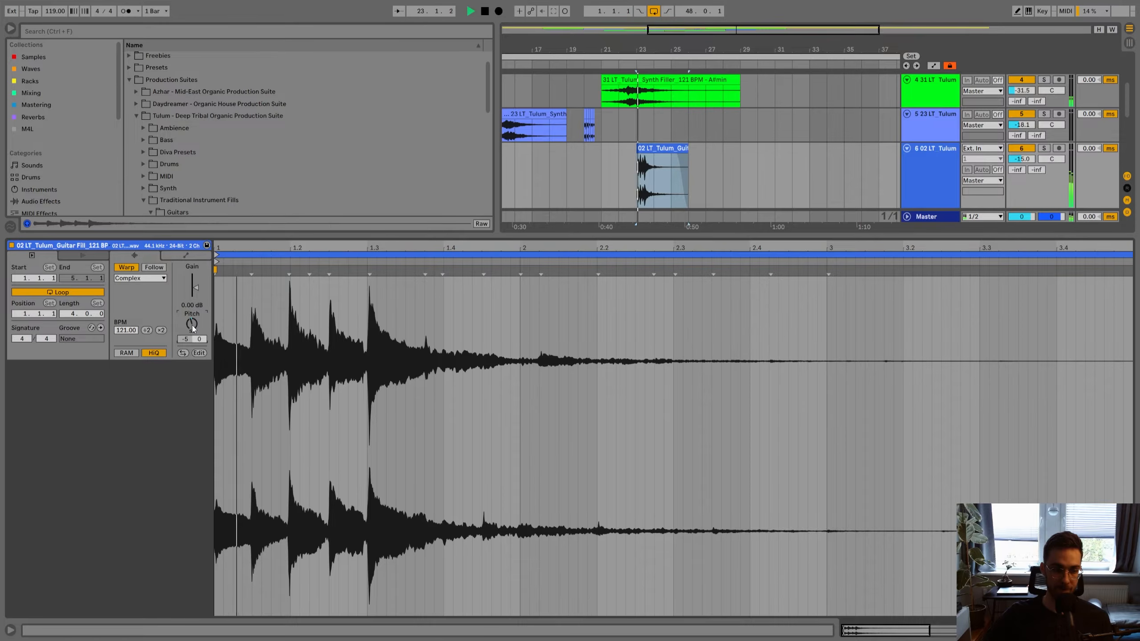
left_click(135, 278)
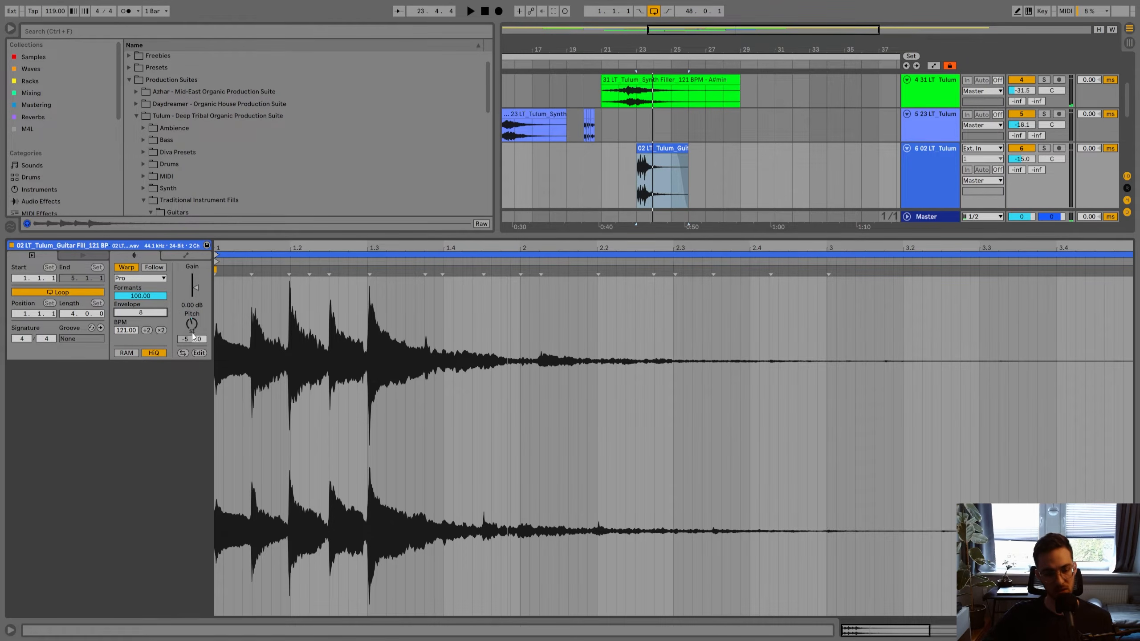
key("space")
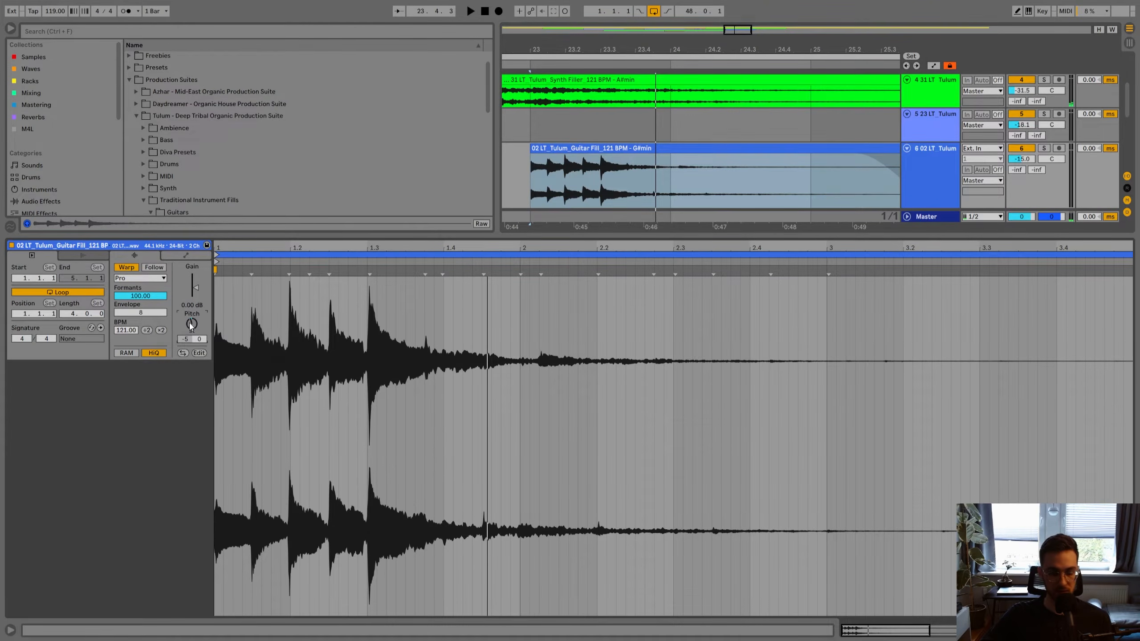
Set the arrangement grid to 1/16 and split the guitar fill clip at 23.2.3.
right_click(590, 179)
left_click(669, 385)
scroll(565, 100, "up", 3)
key("space")
scroll(573, 134, "down", 1)
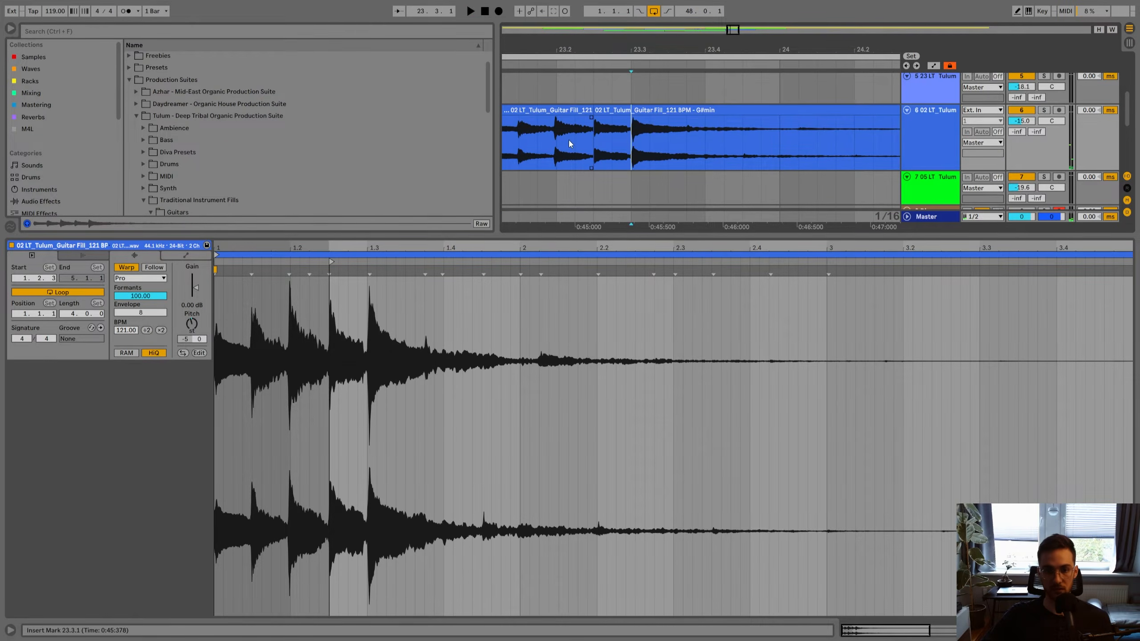
Audition the guitar fill's first notes and split the clip again at 23.3.1.
left_click(571, 142)
key("space")
key("space")
left_click(633, 146)
key("ctrl+e")
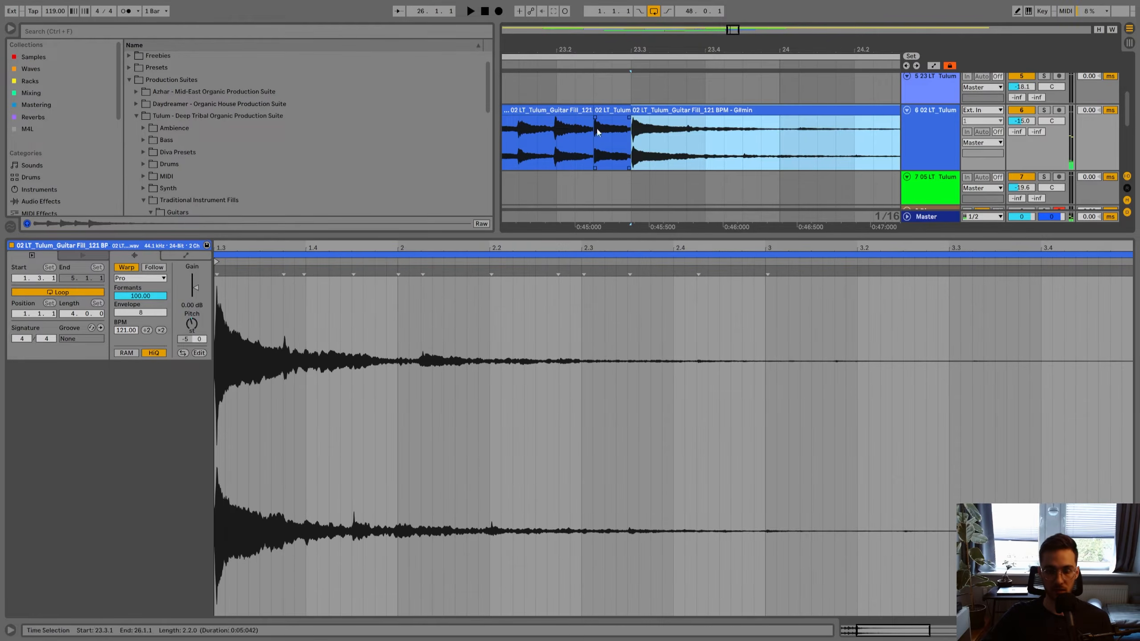
Raise the pitch of the guitar fill segment starting at 23.3.1 and audition the whole fill from bar 23.
left_click_drag(187, 322, 188, 316)
key("space")
key("space")
key("space")
left_click_drag(616, 51, 679, 42)
left_click(602, 142)
key("space")
key("space")
key("space")
Set the pitch of the last guitar fill segment to -2 semitones and play it back.
left_click(704, 110)
left_click_drag(194, 323, 194, 320)
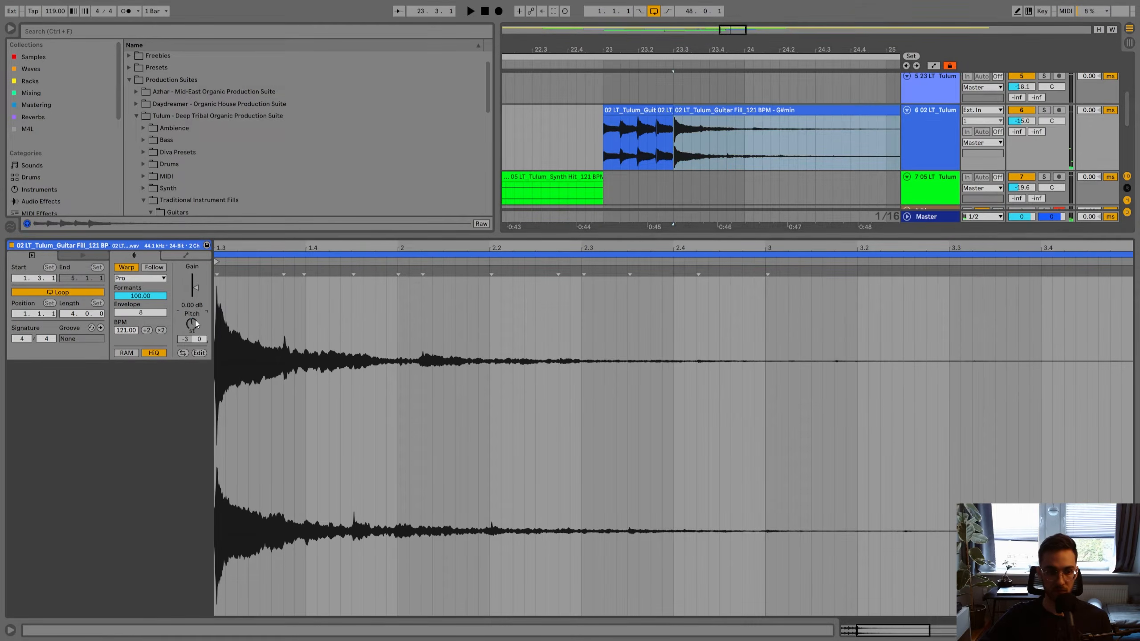
key("space")
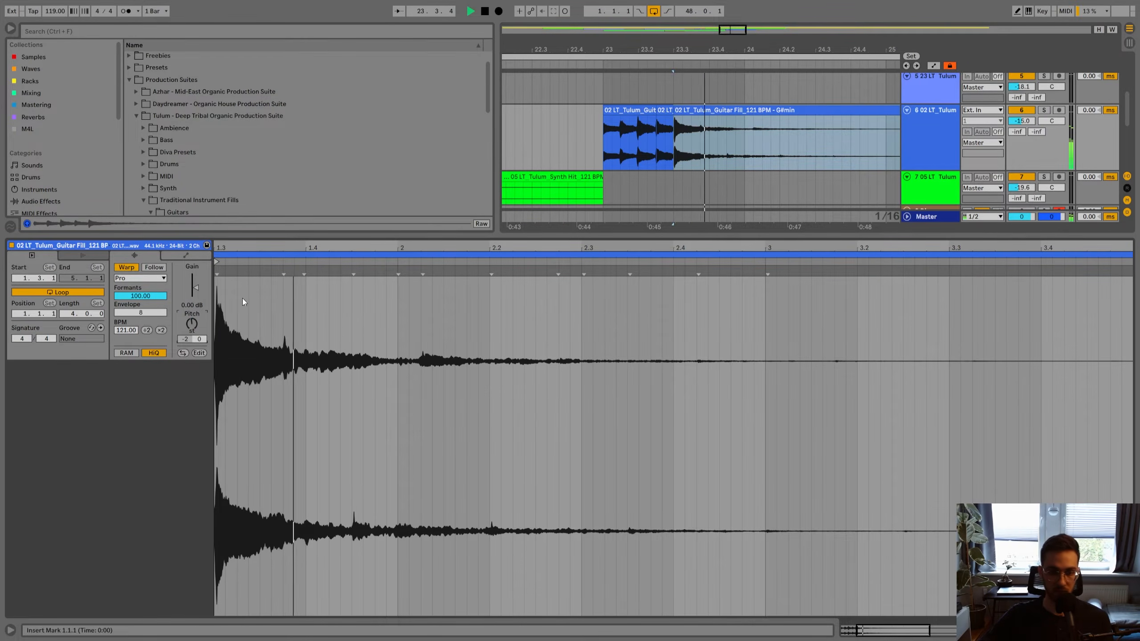
Audition the guitar fill from bar 23 and enable EQ Eight band 8 on its track as a high cut at about 495 Hz.
left_click(602, 134)
key("space")
key("space")
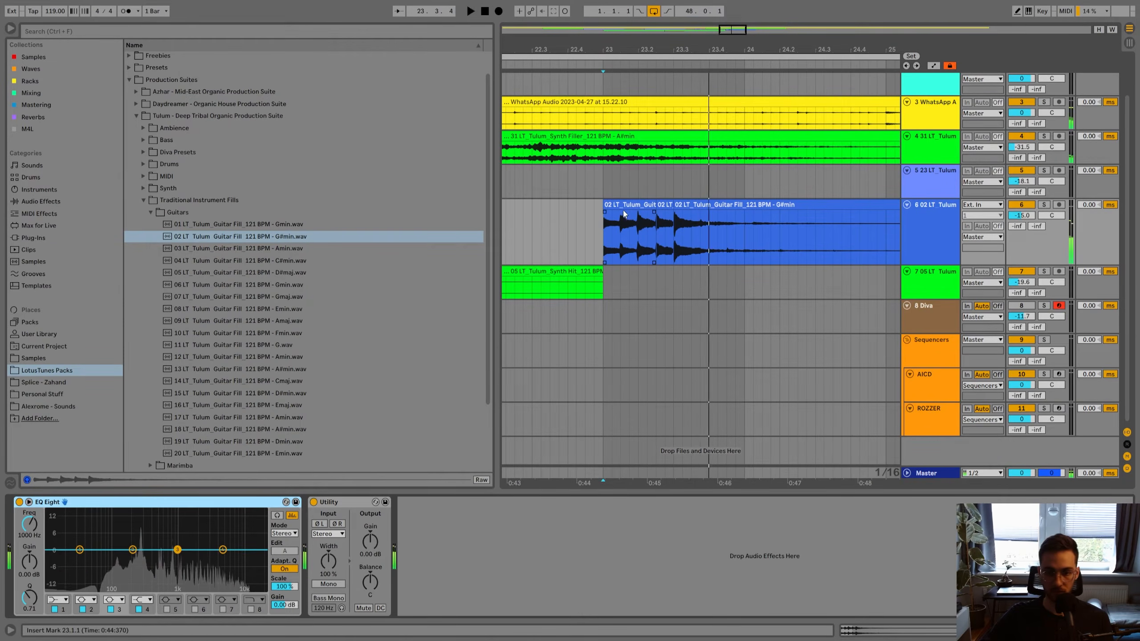
left_click(729, 204)
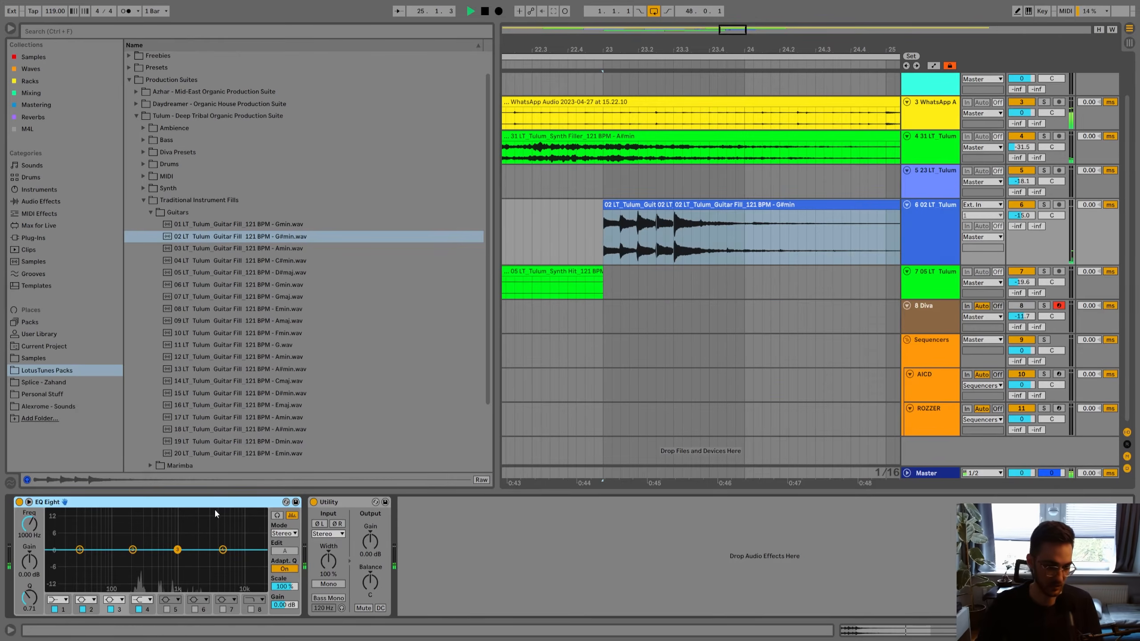
left_click(251, 609)
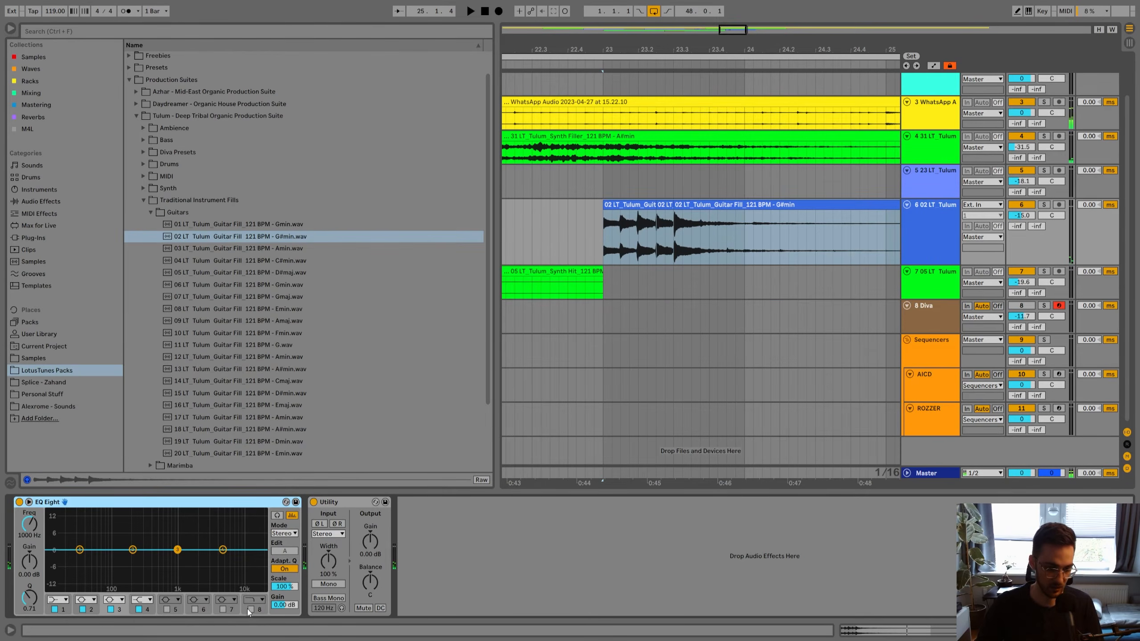
key("space")
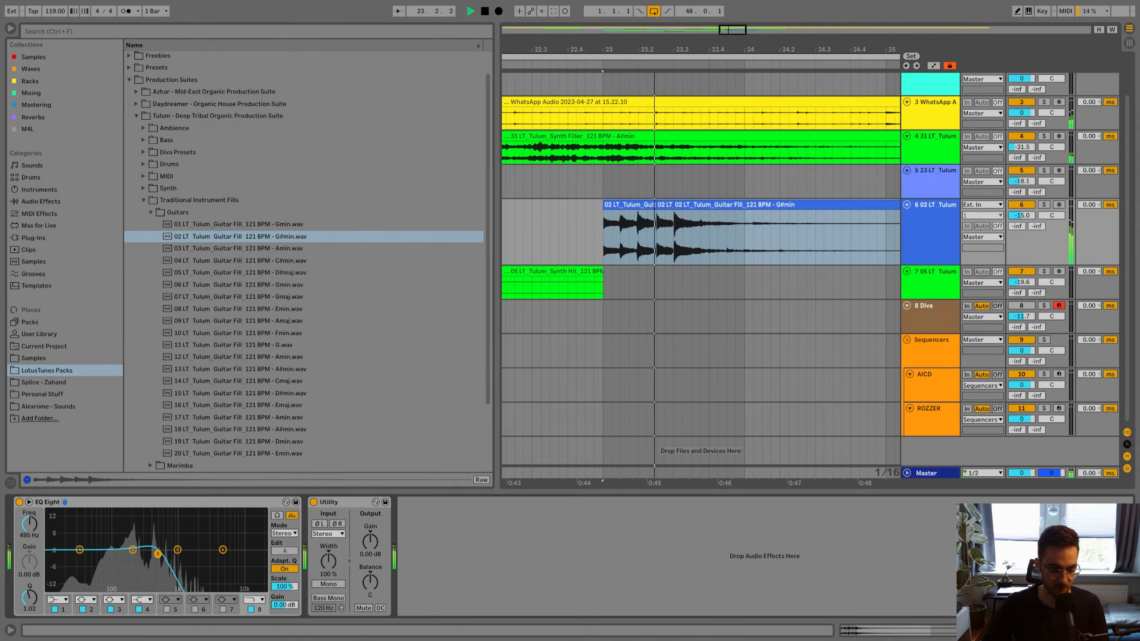
key("space")
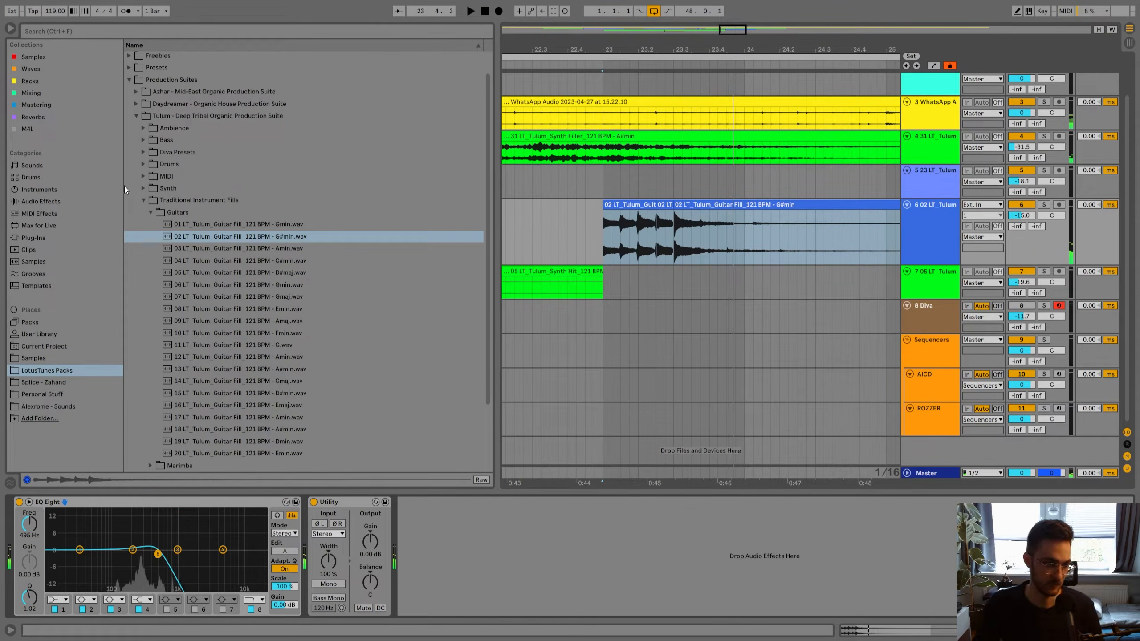
Add a Delay to the guitar fill track with synced times of 4 sixteenths, and raise the EQ high cut to 667 Hz.
left_click(26, 93)
key("ctrl+f")
type("delay")
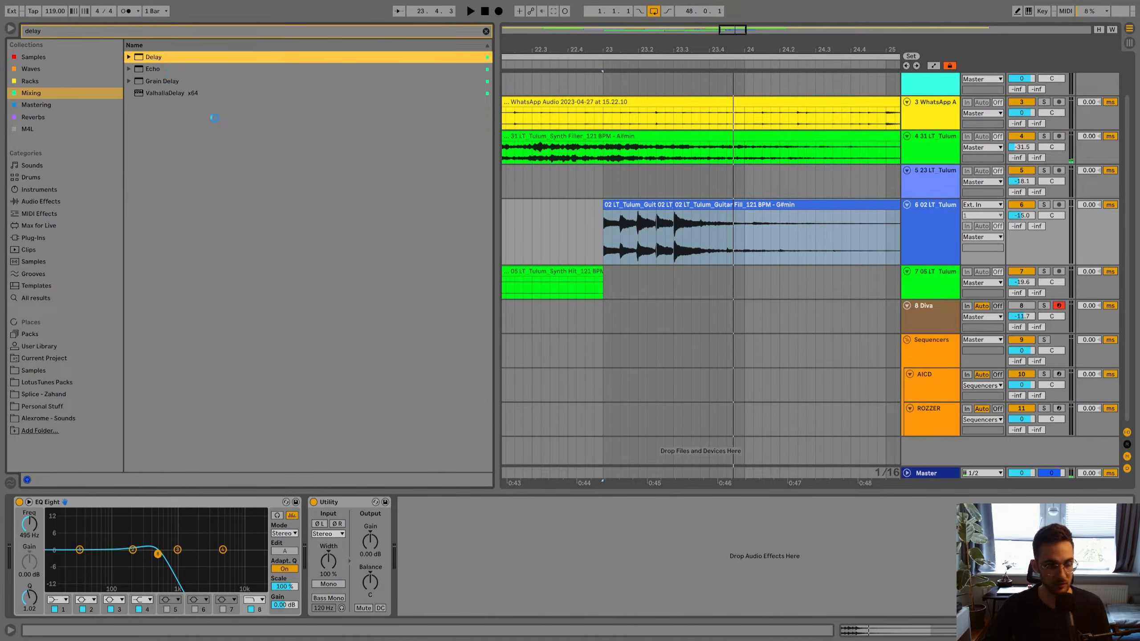
key("Return")
left_click(466, 545)
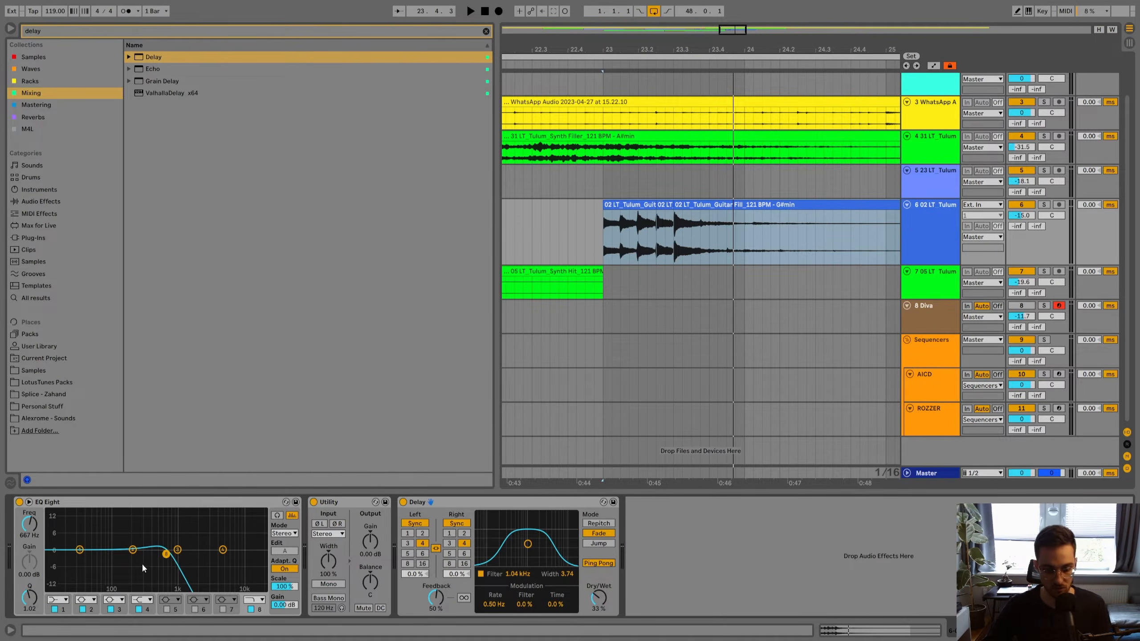
Set the last guitar fill segment's pitch to -3 semitones and its warp formants to 50.78 while auditioning it.
left_click(597, 223)
scroll(596, 223, "down", 2)
key("space")
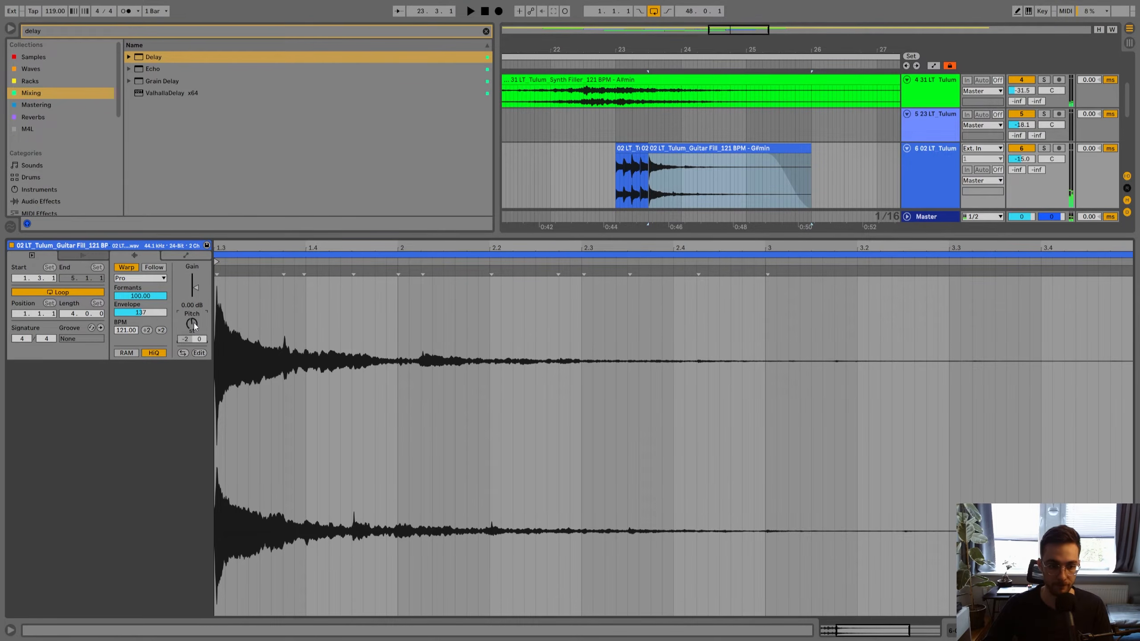
key("space")
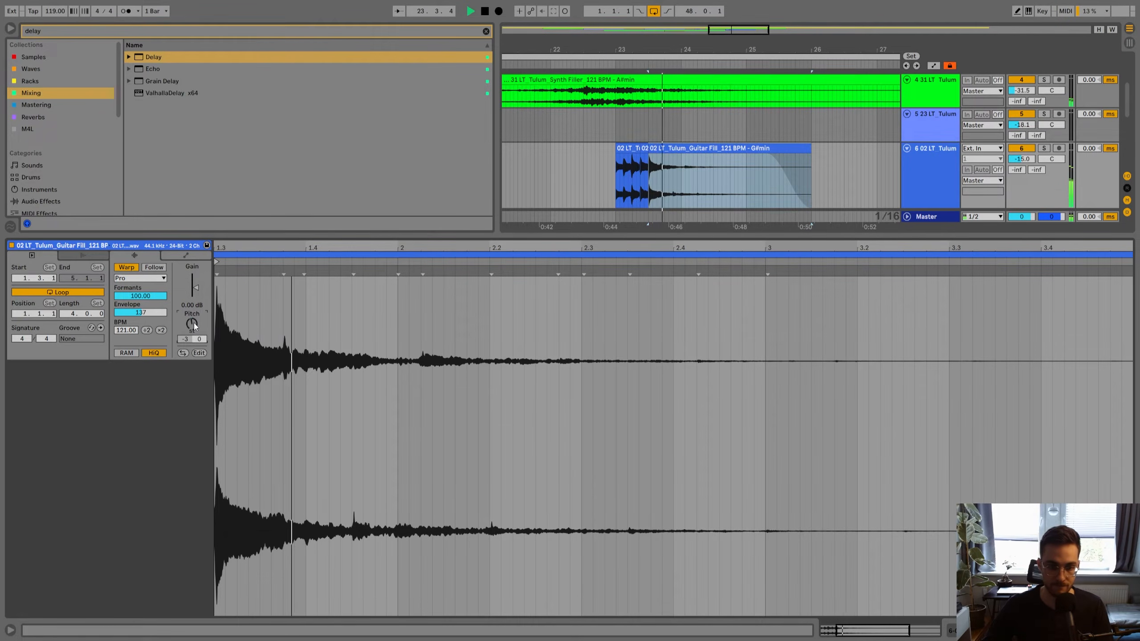
left_click_drag(195, 323, 162, 315)
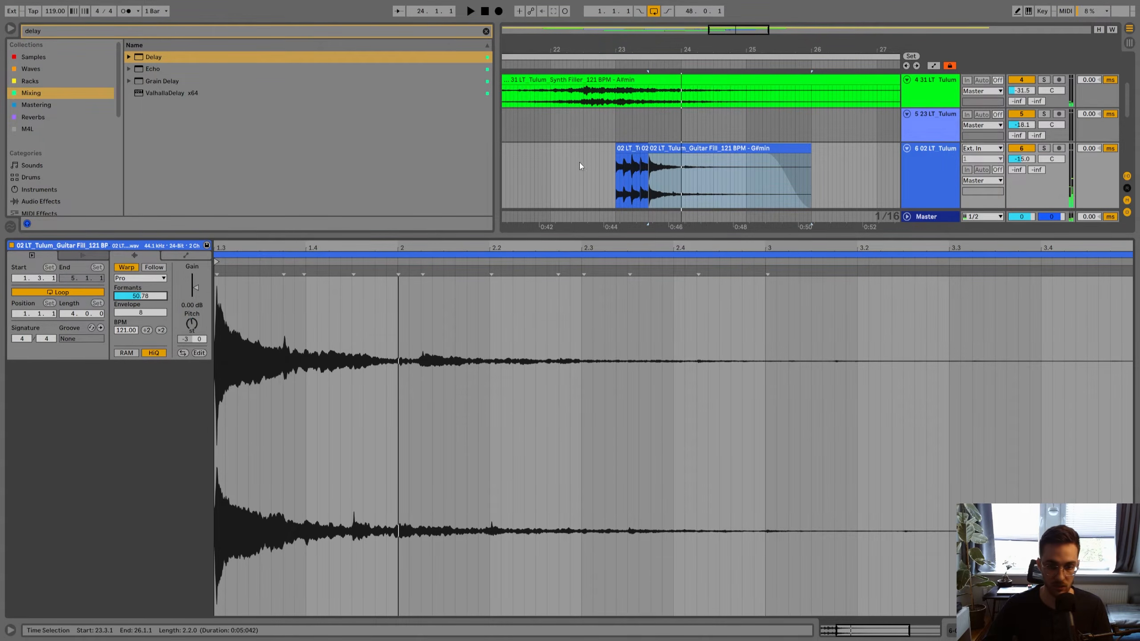
Play the arrangement from just before bar 23 and lower the guitar fill track's volume to -16.2 dB.
left_click(599, 162)
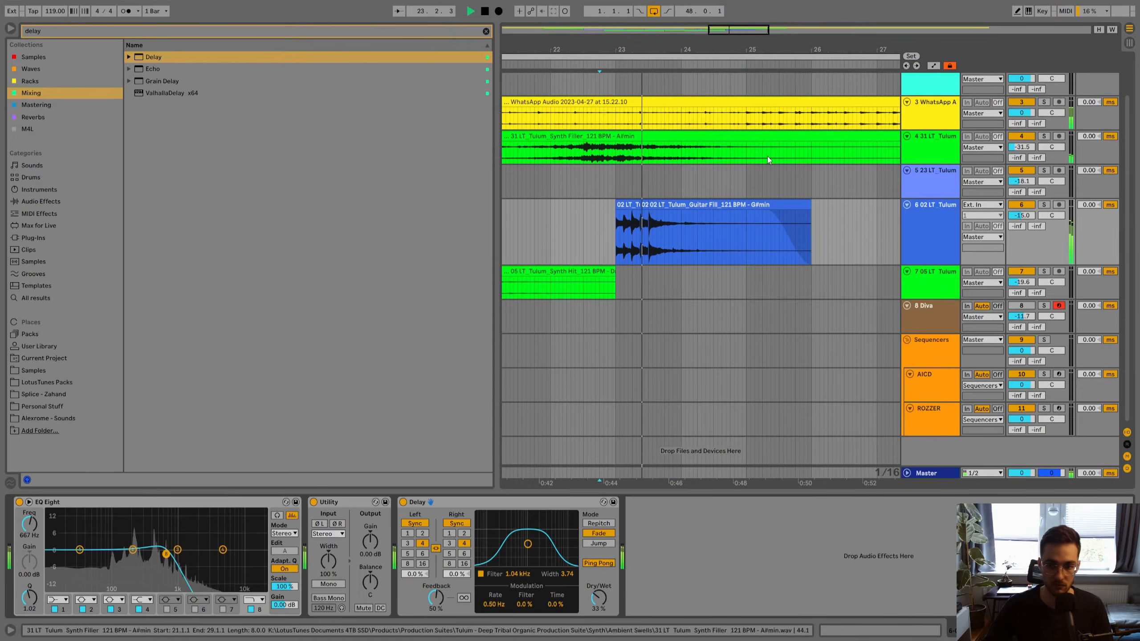
scroll(650, 130, "up", 1)
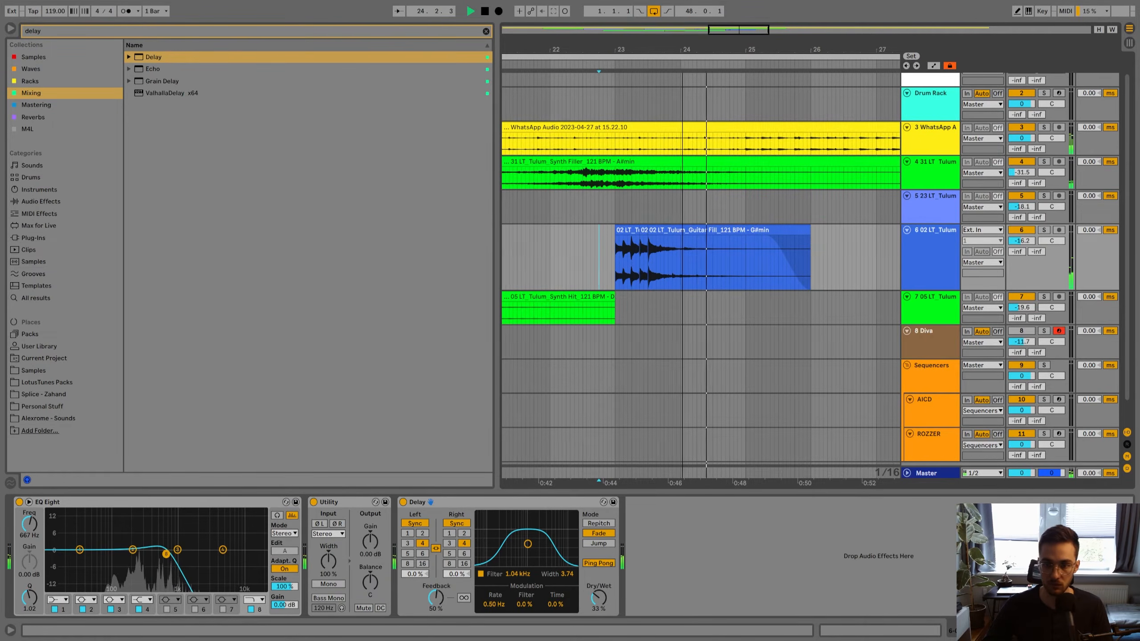
key("minus")
key("minus")
left_click(608, 233)
key("h")
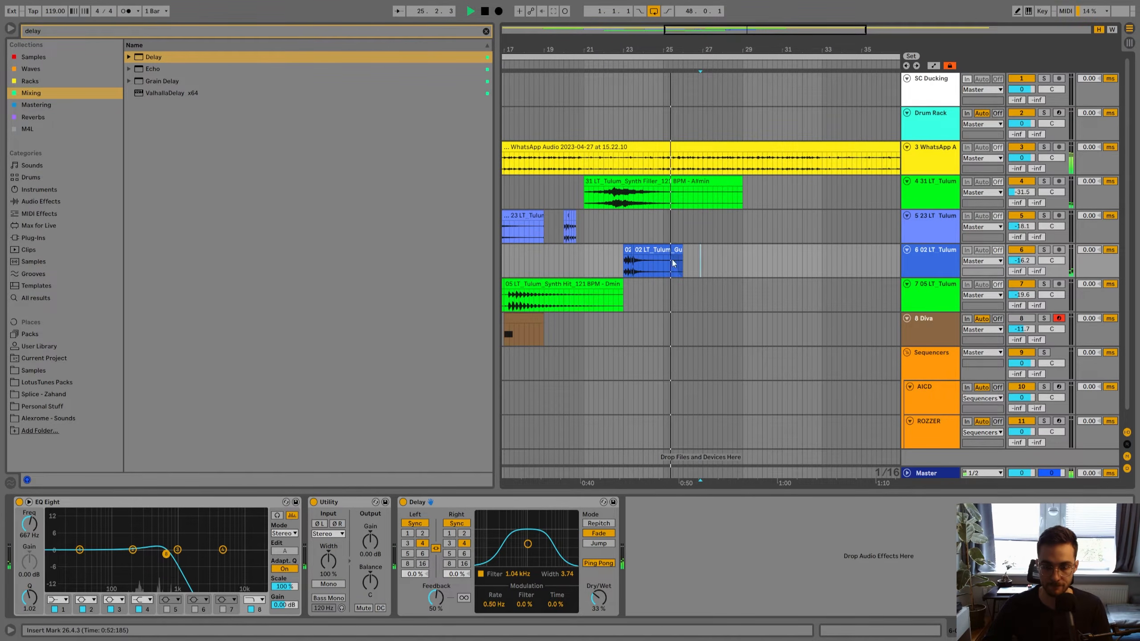
Draw Delay Feedback automation on the guitar fill track that rises across the fill from bar 23 to about 84%.
left_click(615, 261)
key("space")
key("a")
left_click_drag(626, 271, 634, 263)
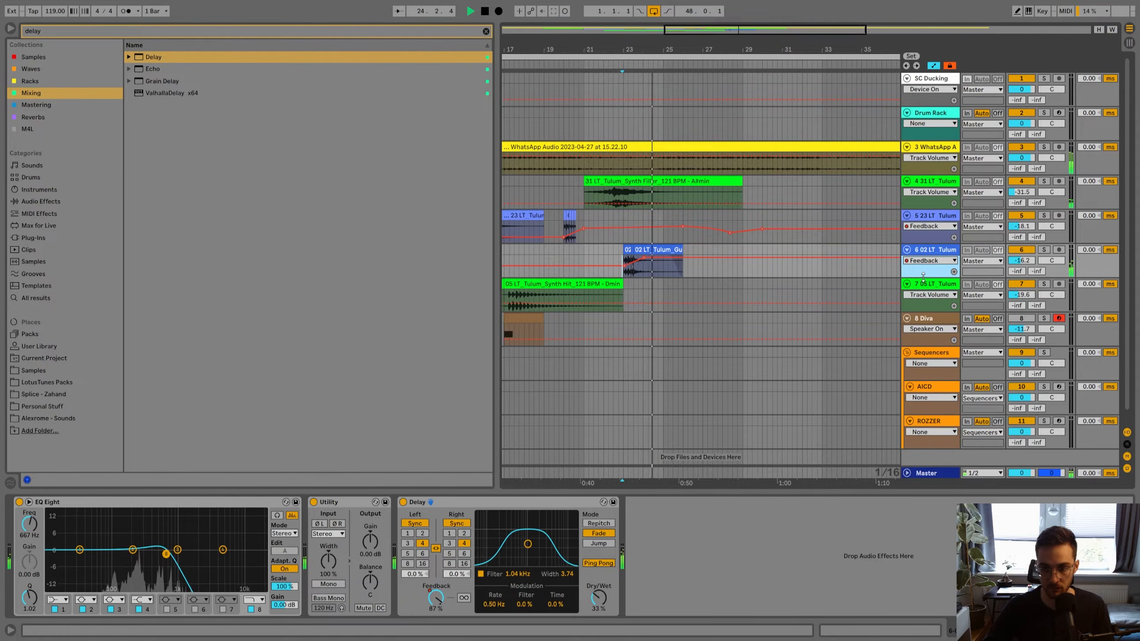
left_click_drag(928, 279, 928, 311)
left_click_drag(644, 261, 675, 262)
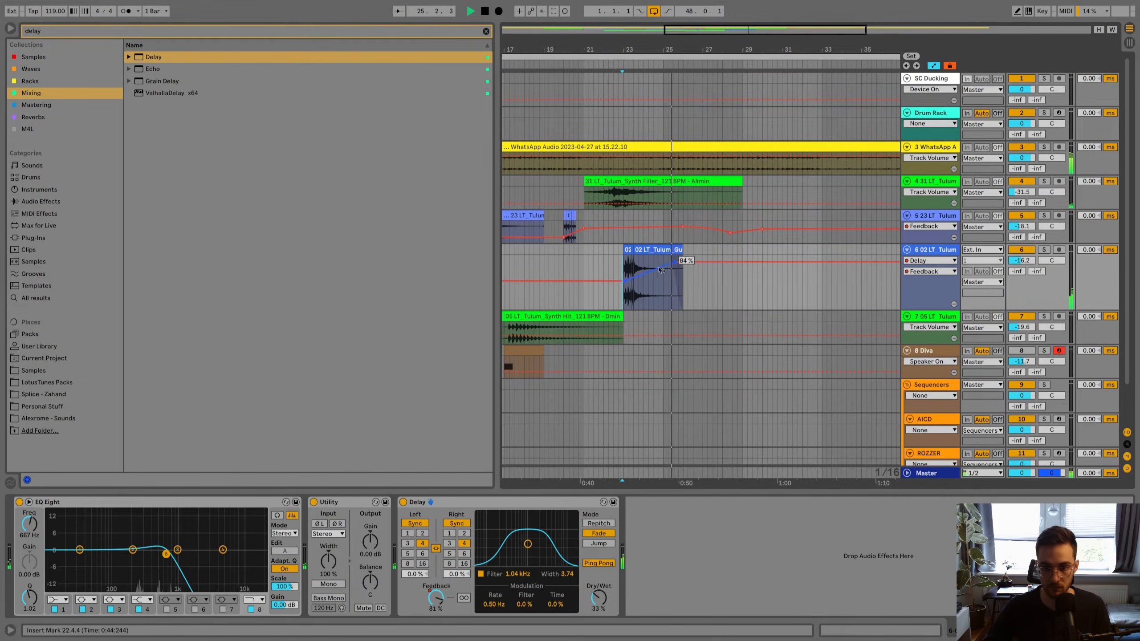
Audition the guitar fill around bar 23 with its rising delay feedback.
left_click(621, 271)
key("space")
key("space")
key("h")
right_click(634, 216)
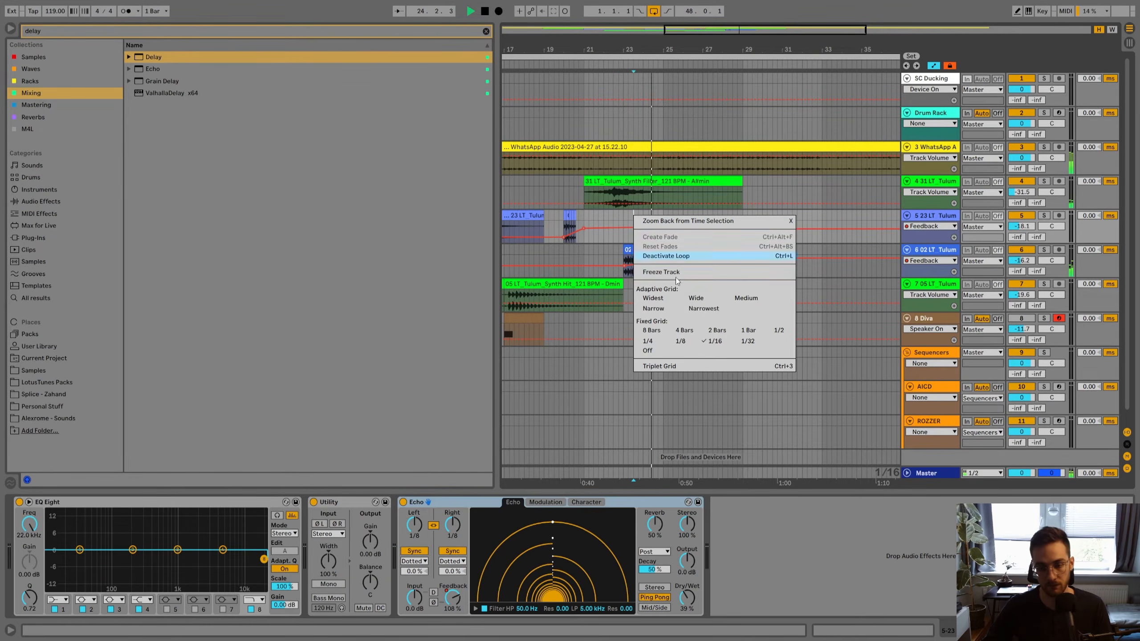
key("Escape")
left_click(691, 257)
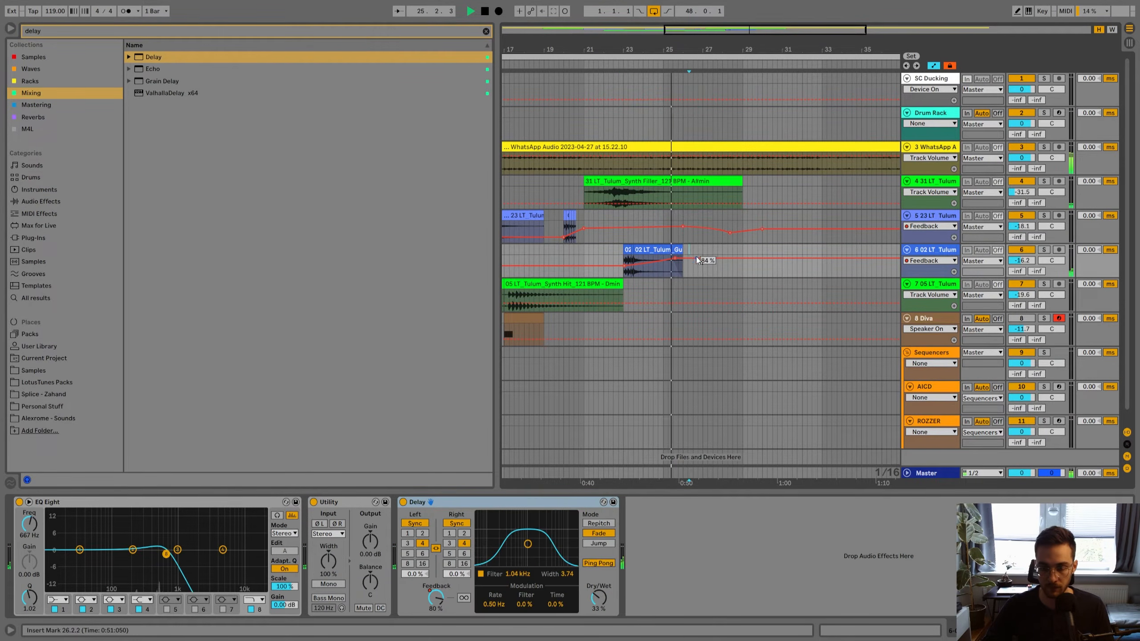
key("space")
Move the Diva clip along its track to start at 25.4.2, after the guitar fill.
left_click(930, 319)
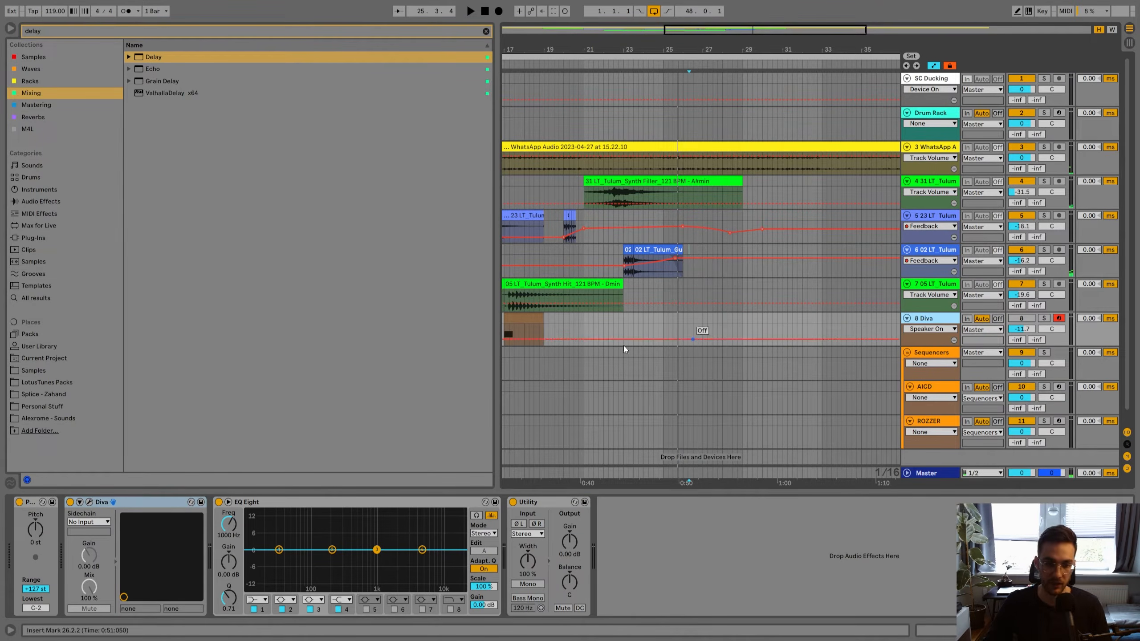
left_click_drag(513, 318, 688, 321)
left_click(629, 334)
Search the MIDI effects for "scale" and expand the presets of the Scale device.
left_click(47, 34)
type("scale")
left_click(36, 227)
left_click(31, 239)
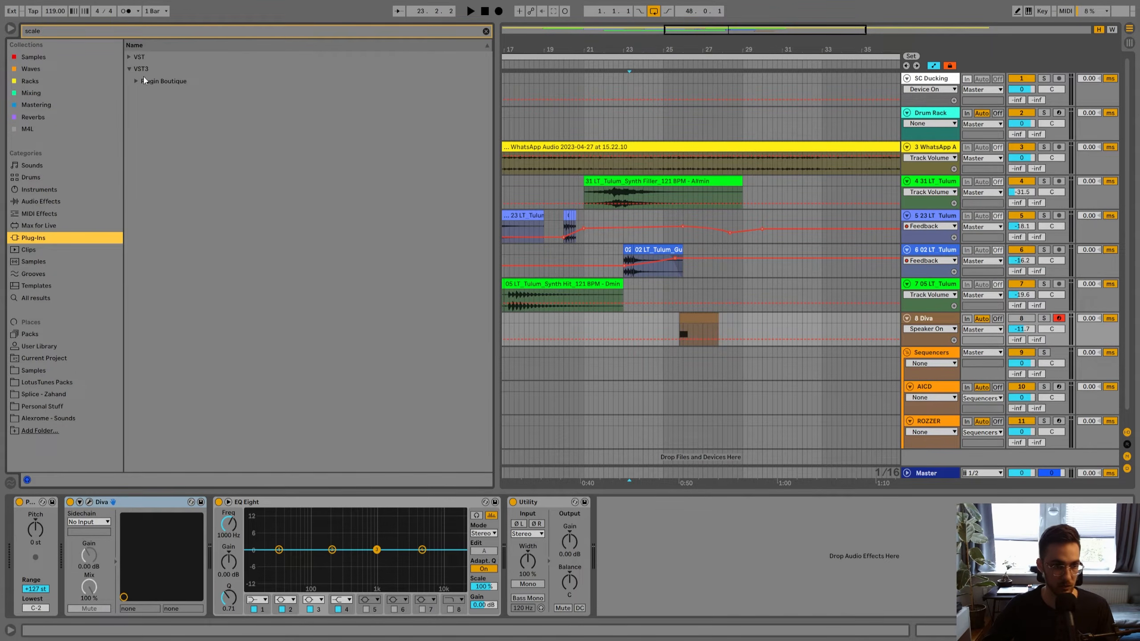
left_click(36, 213)
left_click(132, 70)
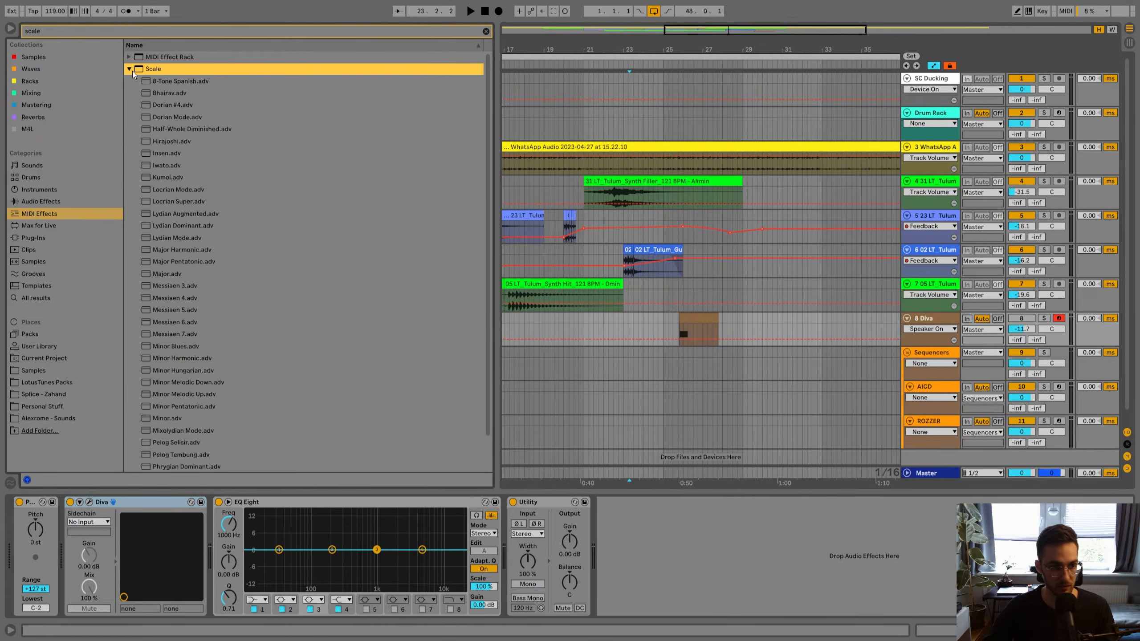
Examine the list of Scale presets, comparing Phrygian Mode with Phrygian Dominant.
scroll(171, 231, "down", 2)
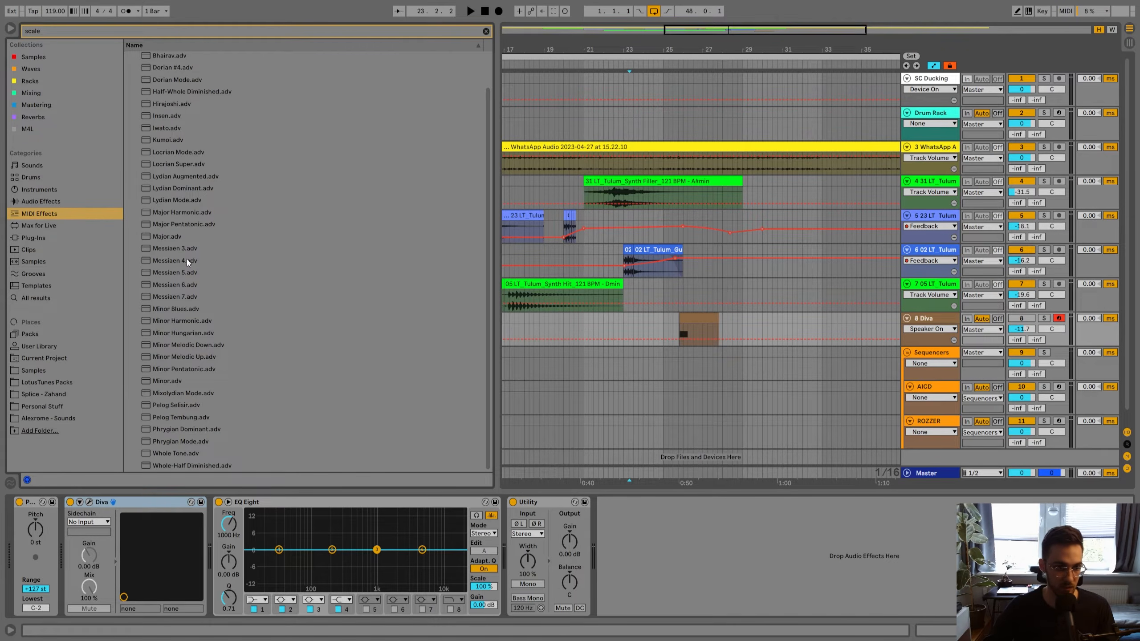
scroll(195, 315, "up", 2)
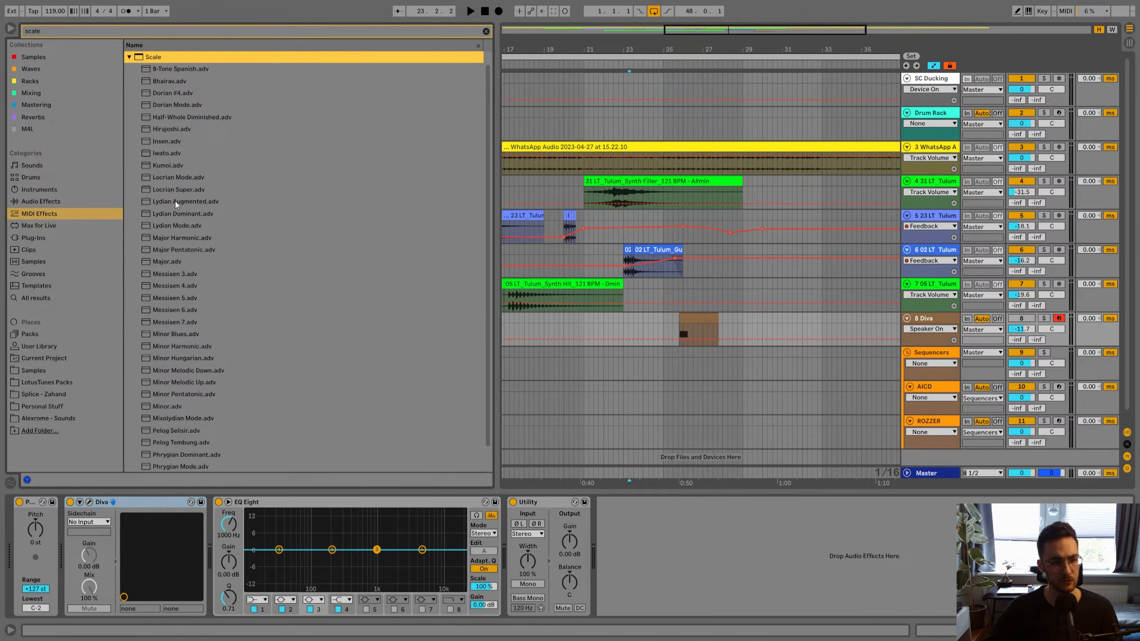
scroll(171, 269, "down", 2)
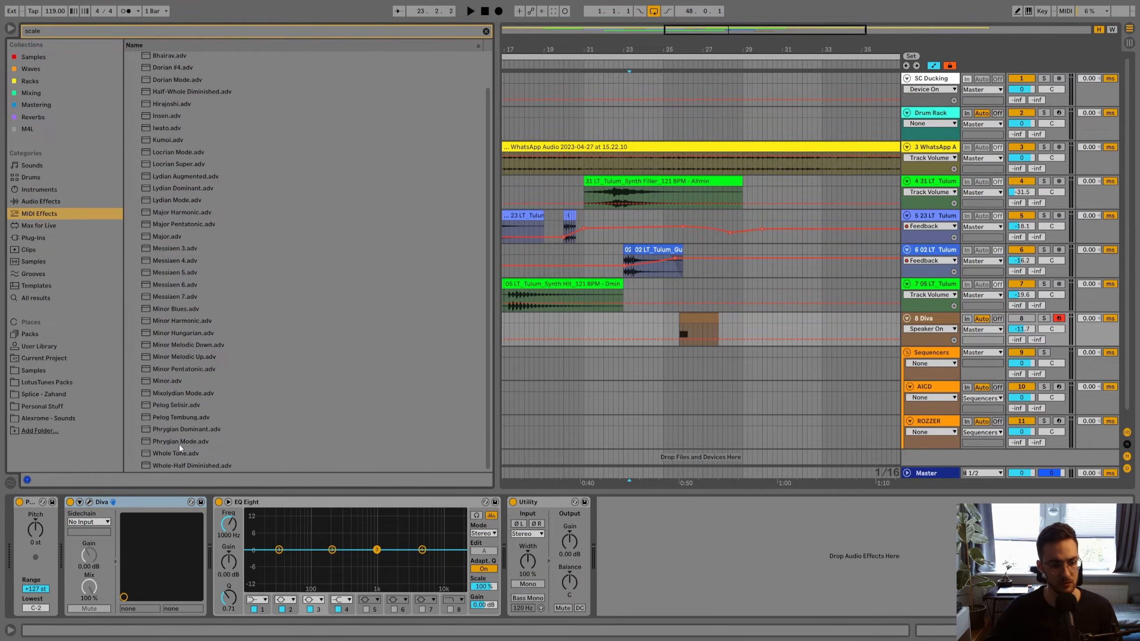
left_click(182, 442)
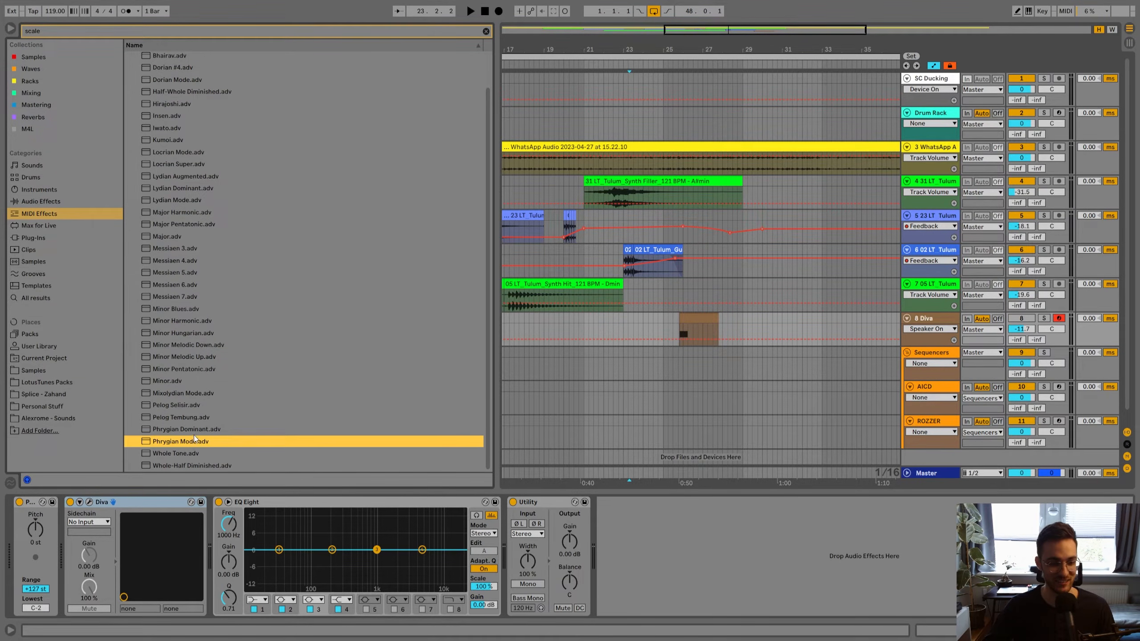
left_click(185, 430, "ctrl")
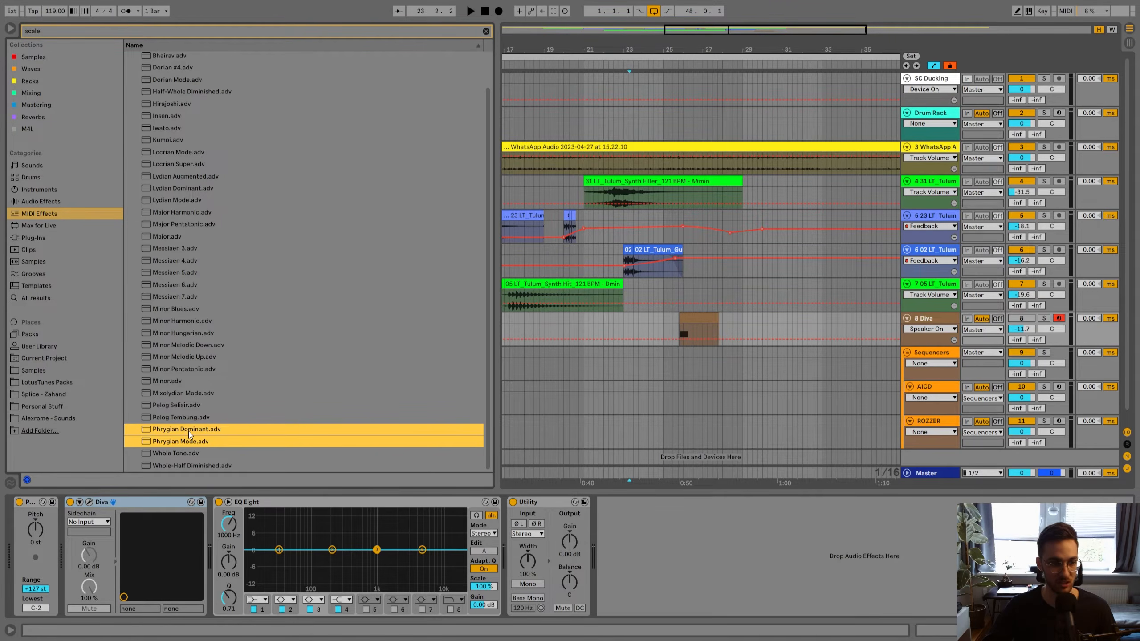
scroll(189, 435, "up", 3)
scroll(189, 434, "down", 3)
Load the Phrygian Dominant scale preset ahead of the Diva synth and adjust its base note.
left_click_drag(202, 430, 140, 526)
left_click_drag(188, 446, 98, 586)
left_click_drag(173, 429, 102, 583)
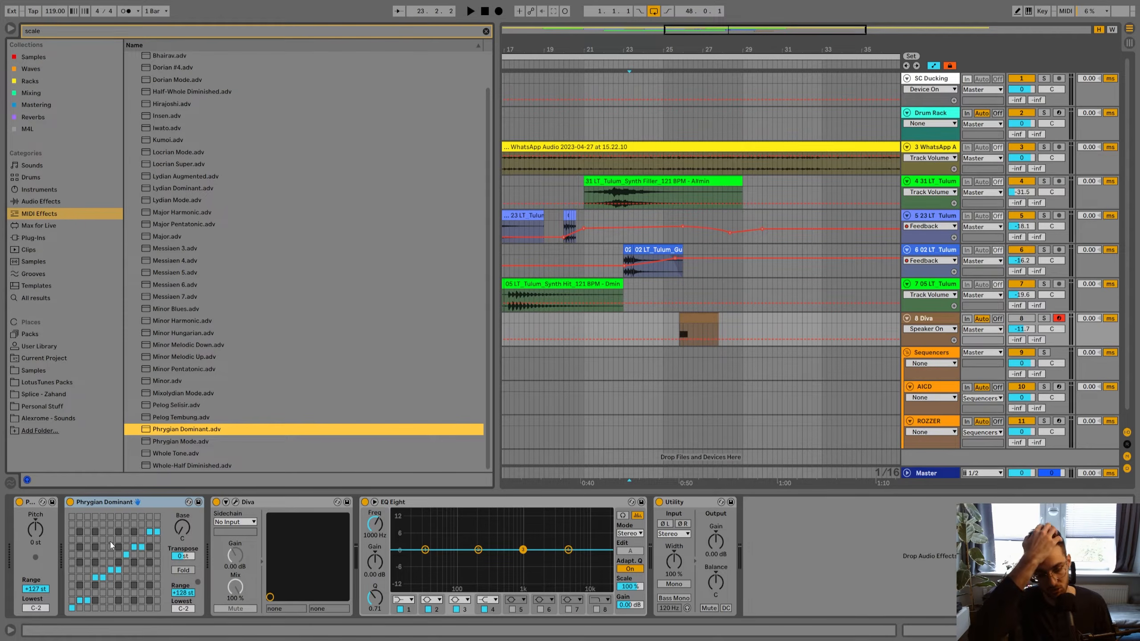
left_click(72, 518)
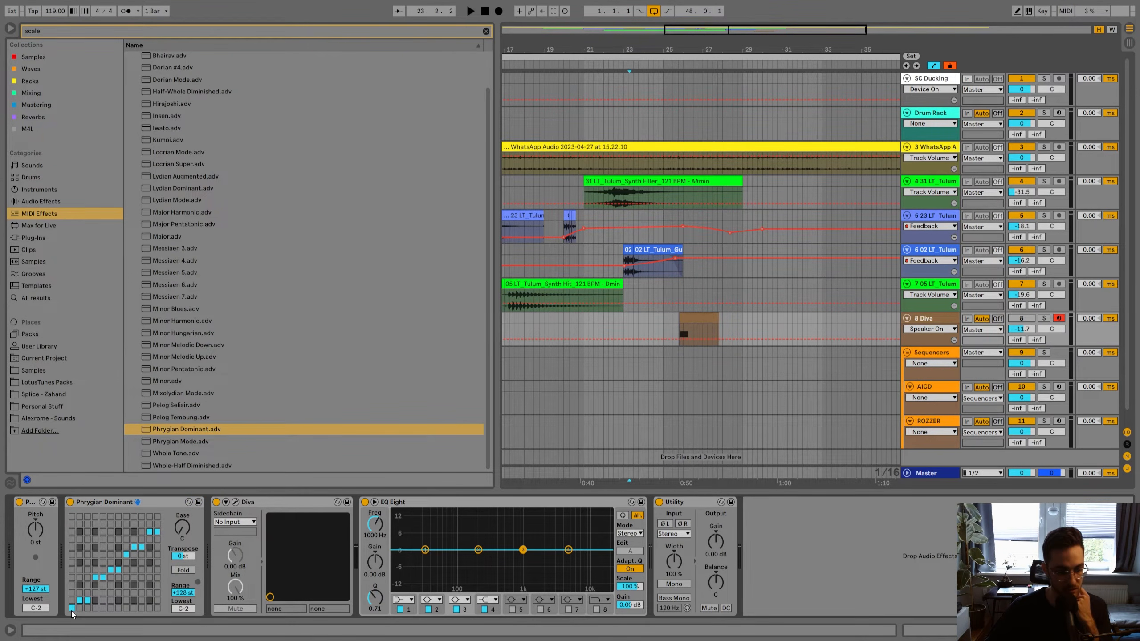
left_click_drag(176, 429, 112, 508)
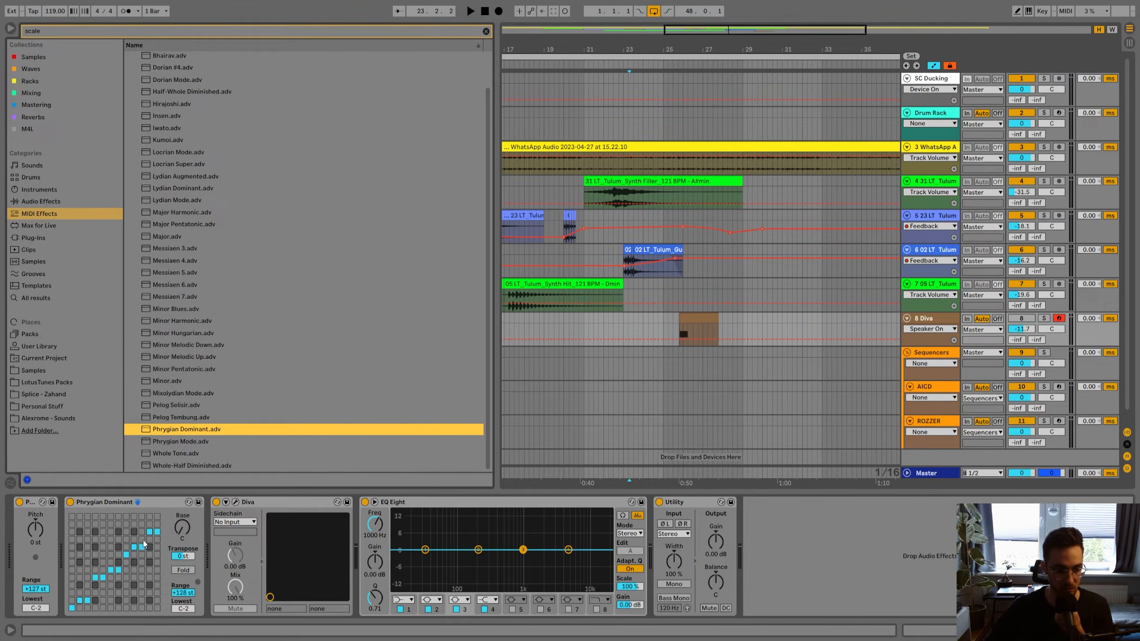
mouse_move(178, 532)
left_mouse_down()
mouse_move(178, 521)
mouse_move(179, 536)
left_mouse_up()
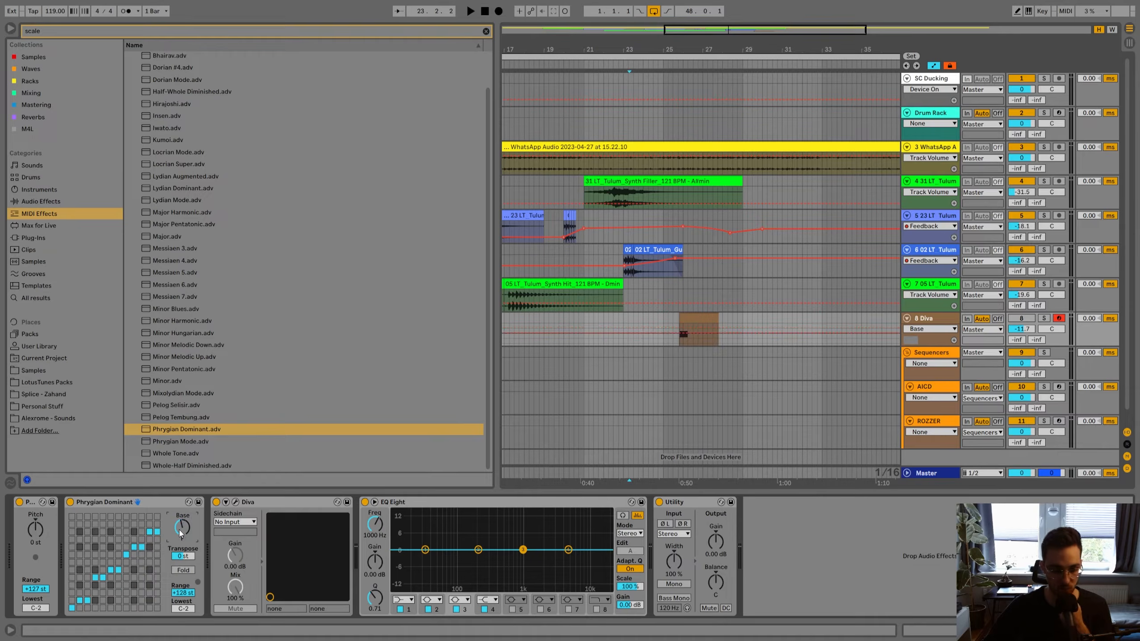
Solo the Diva track, audition its clip and move the clip to start at 25.1.1.
left_click(700, 318)
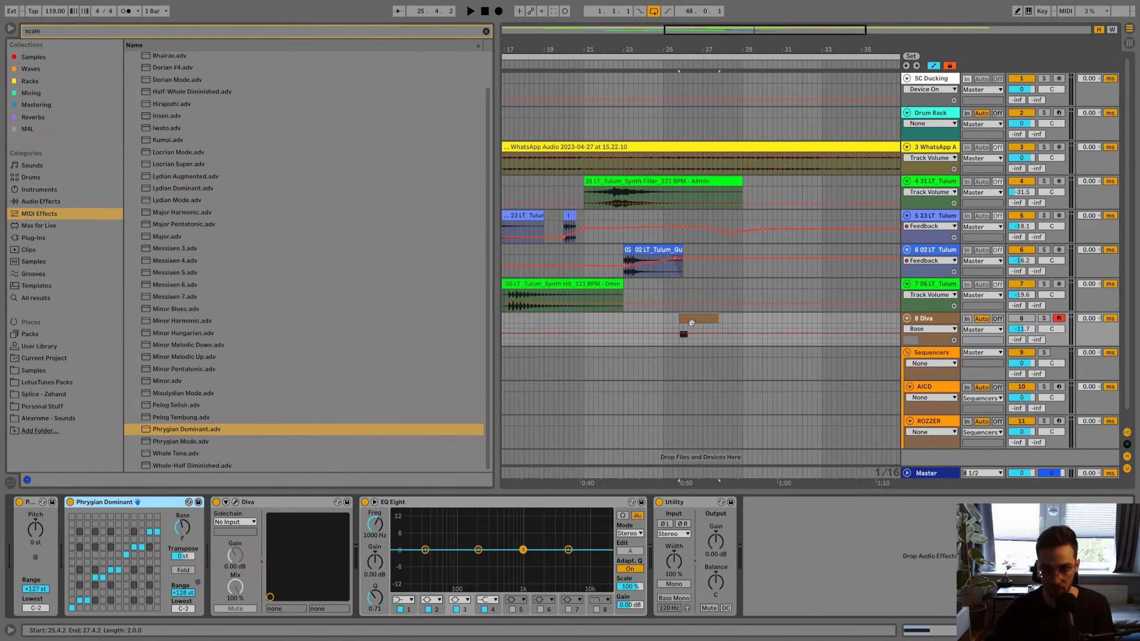
key("plus")
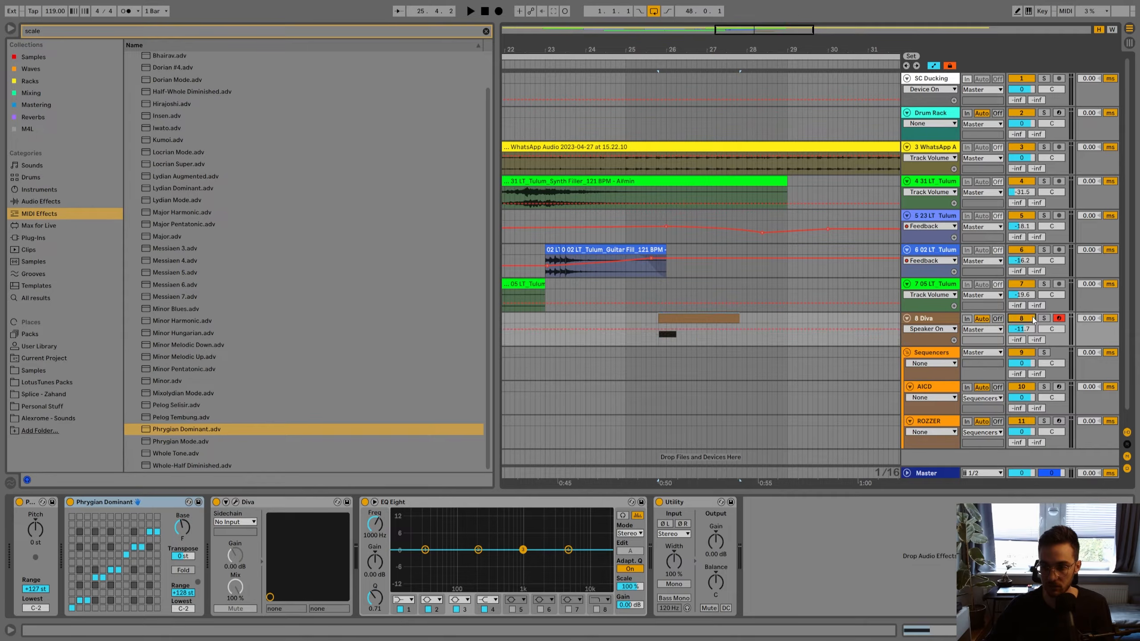
left_click(1043, 318)
key("space")
key("space")
left_click_drag(669, 317, 635, 317)
Open the Diva synth and load the PL - Cappadocia preset from the LotusTunes Synthesis preset folder.
left_click(236, 501)
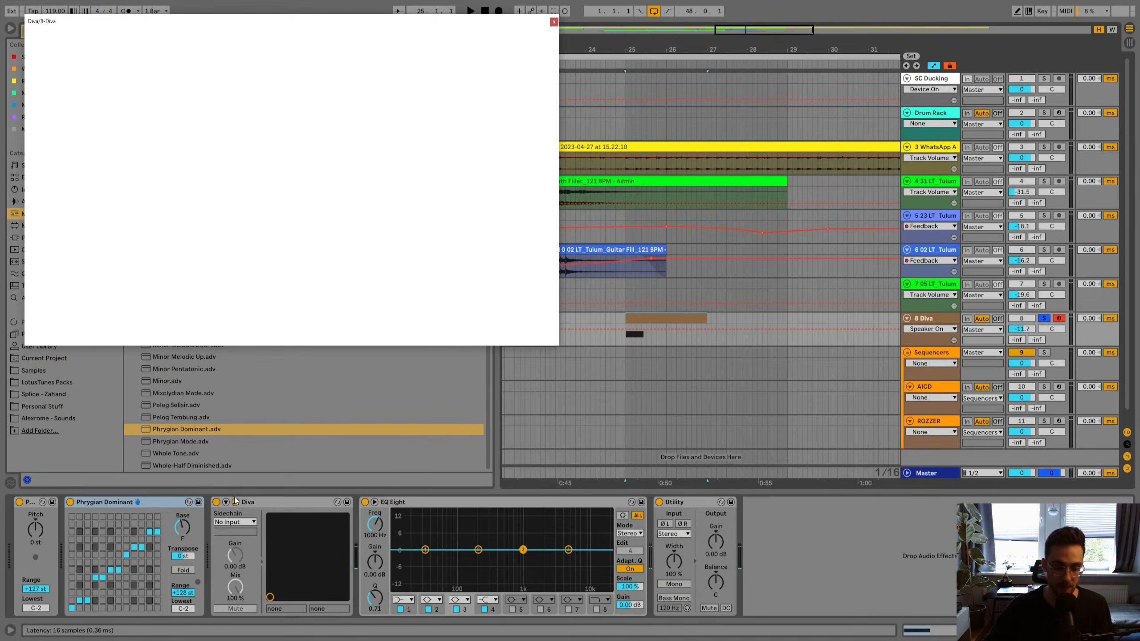
left_click(383, 335)
left_click(77, 166)
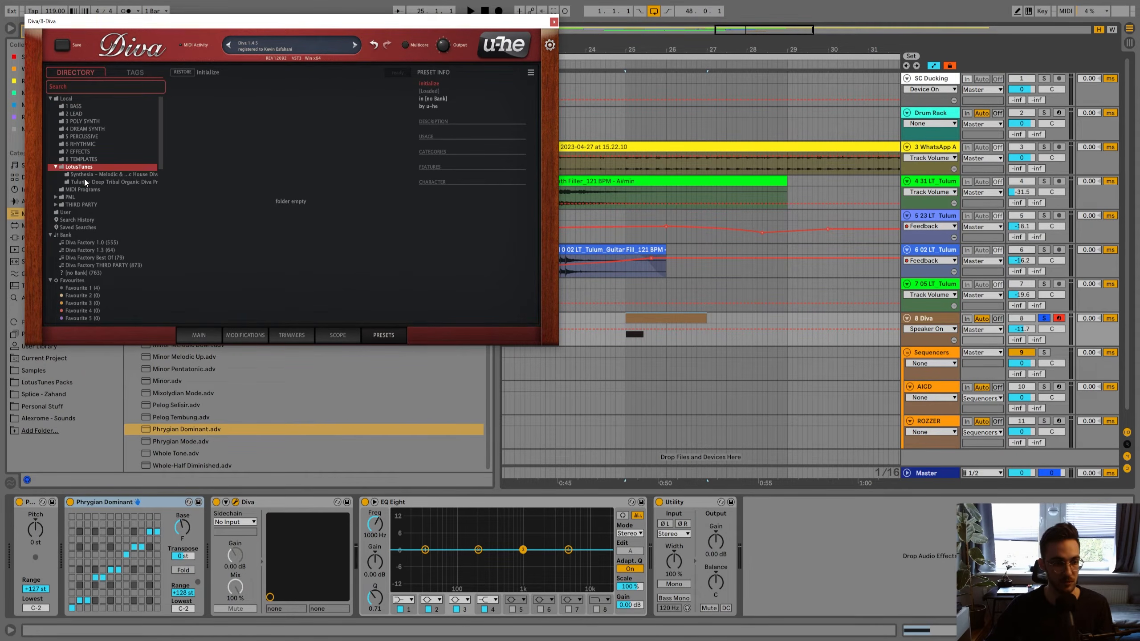
left_click(103, 174)
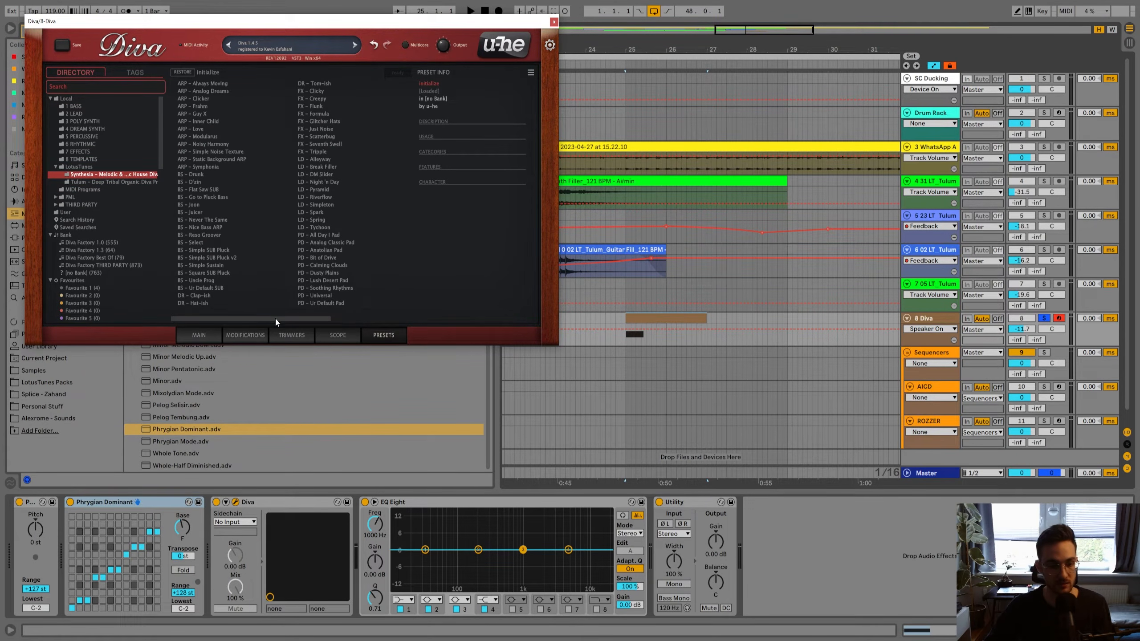
left_click_drag(277, 320, 367, 317)
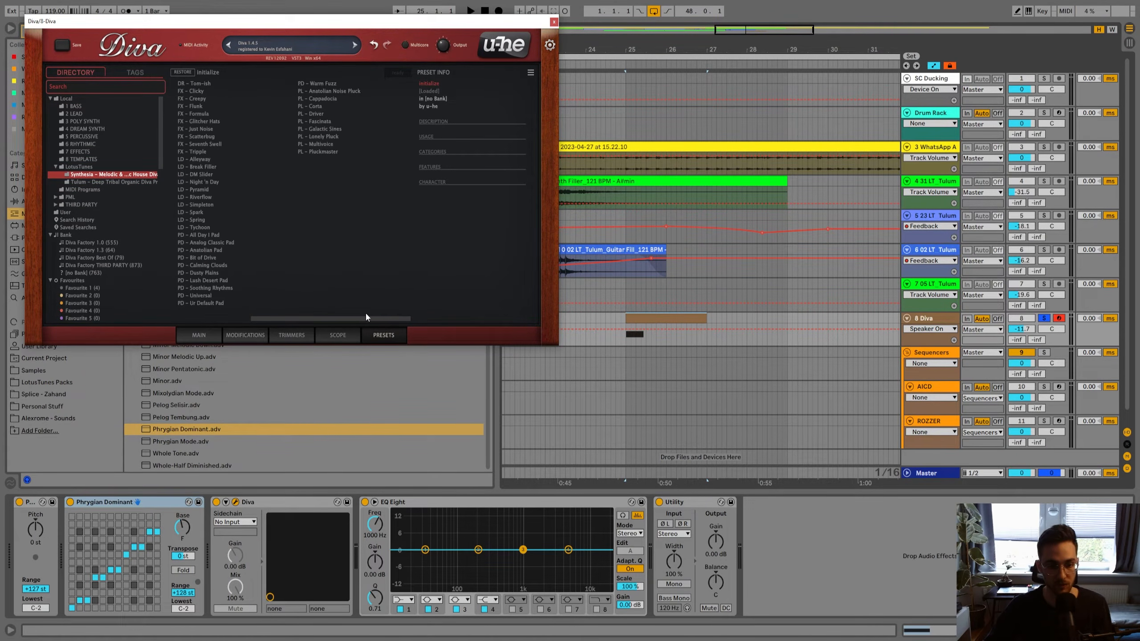
left_click(316, 99)
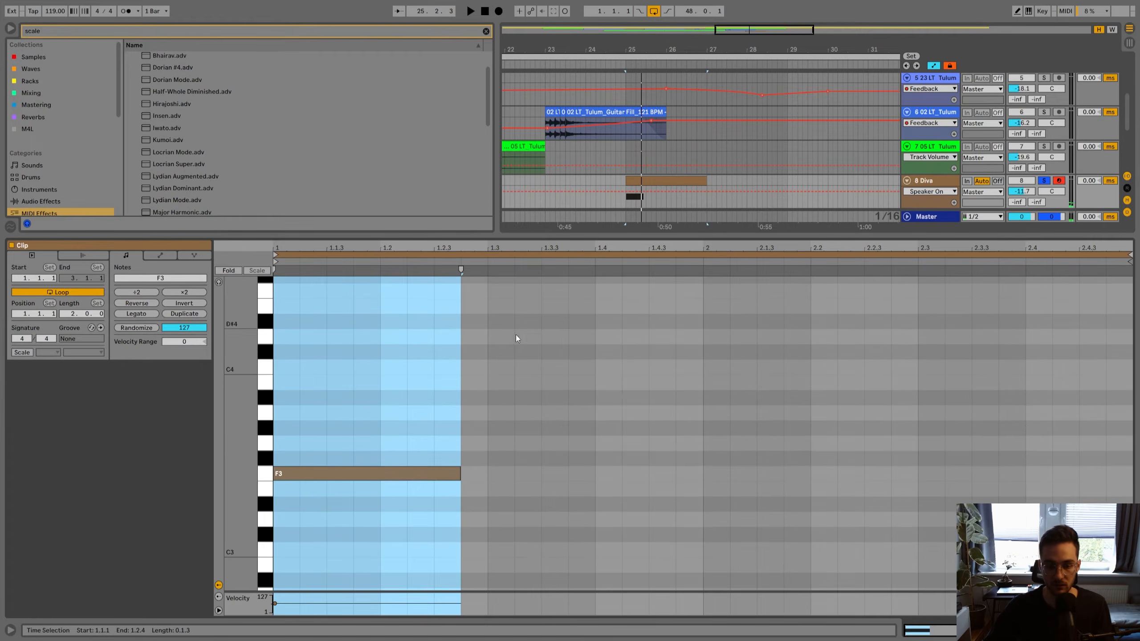
Copy the F3 note in the Diva clip to beat 1.3 and lower the copy to F#2.
scroll(516, 335, "down", 3)
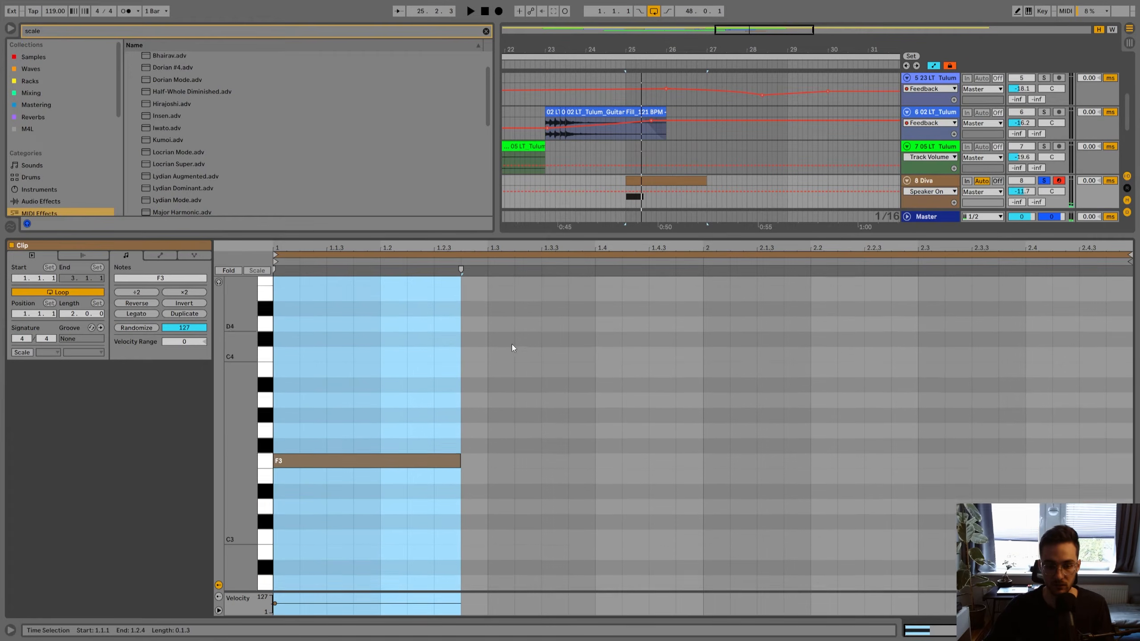
left_click(431, 370)
left_click_drag(413, 371, 628, 388, "ctrl")
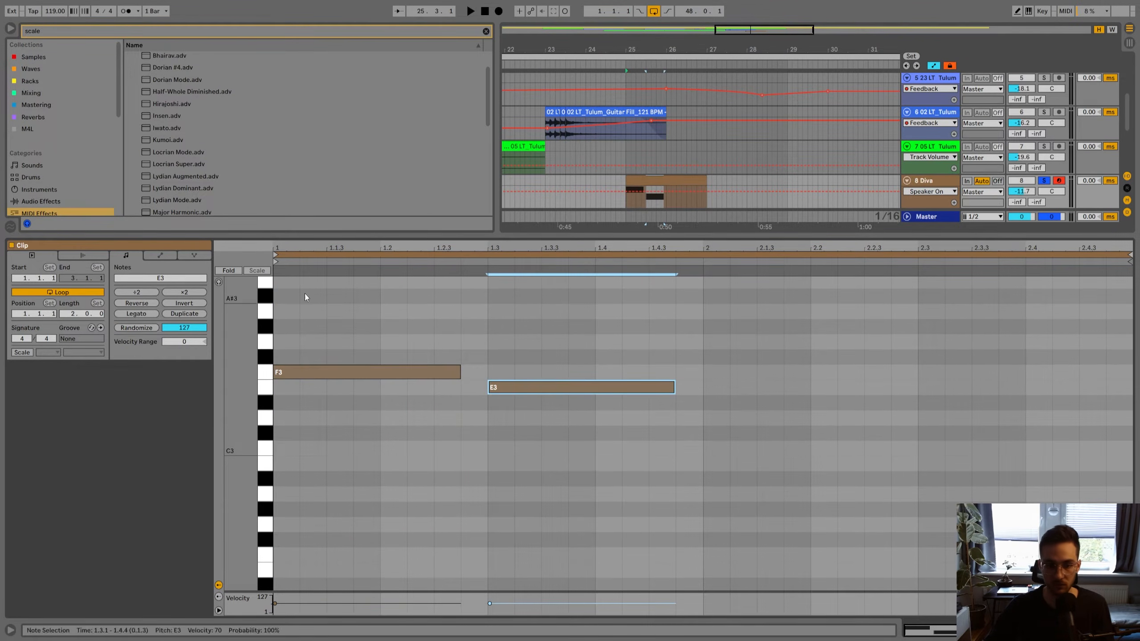
left_click_drag(510, 389, 502, 539)
Audition the F#2 note with the Phrygian Dominant Scale device switched off and on for comparison.
key("shift+Tab")
left_click(70, 502)
key("shift+Tab")
mouse_move(505, 538)
left_mouse_down()
mouse_move(509, 526)
mouse_move(504, 538)
left_mouse_up()
key("shift+Tab")
left_click(70, 502)
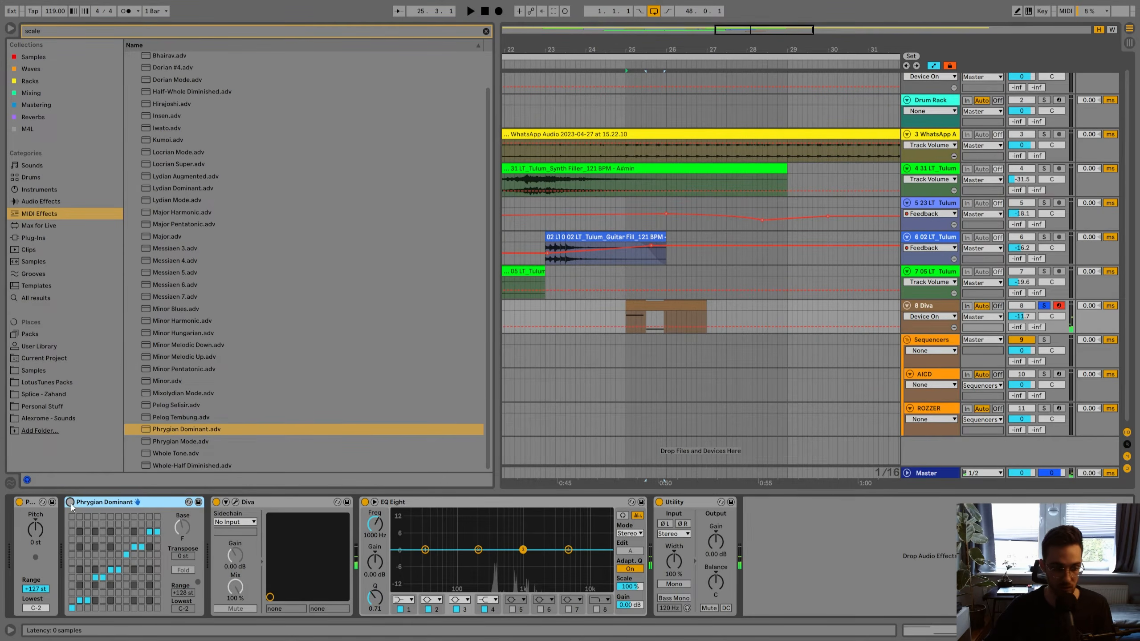
key("shift+Tab")
mouse_move(547, 541)
left_mouse_down()
mouse_move(546, 527)
mouse_move(544, 537)
left_mouse_up()
scroll(625, 408, "down", 2)
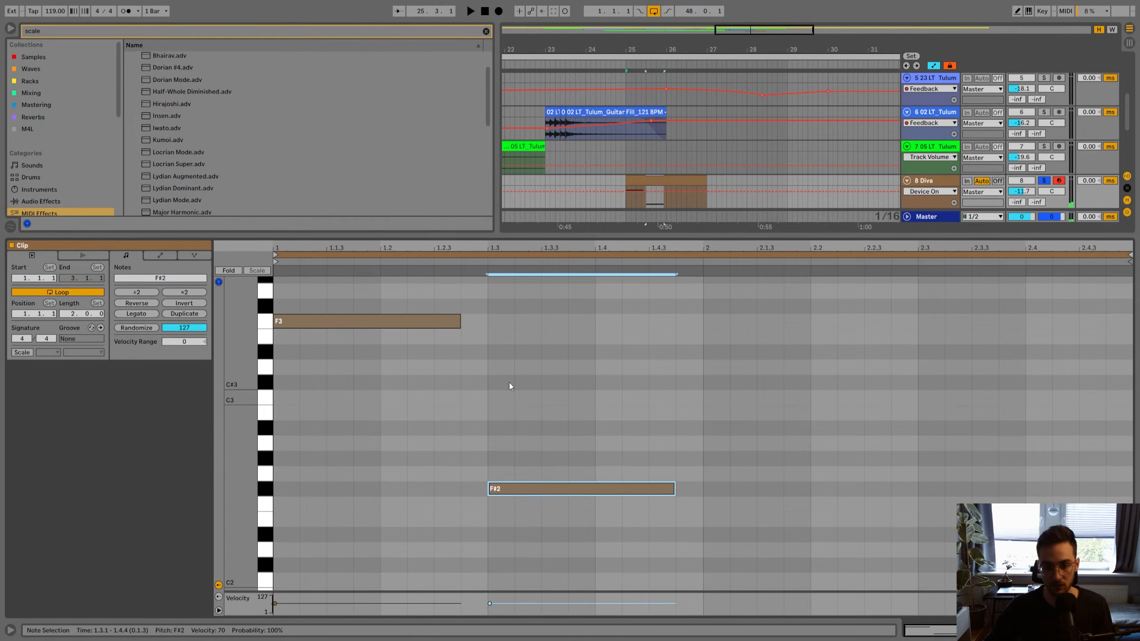
Shorten both notes to three sixteenths and trim the F3 note further to one sixteenth.
key("ctrl+a")
left_click_drag(680, 493, 568, 492)
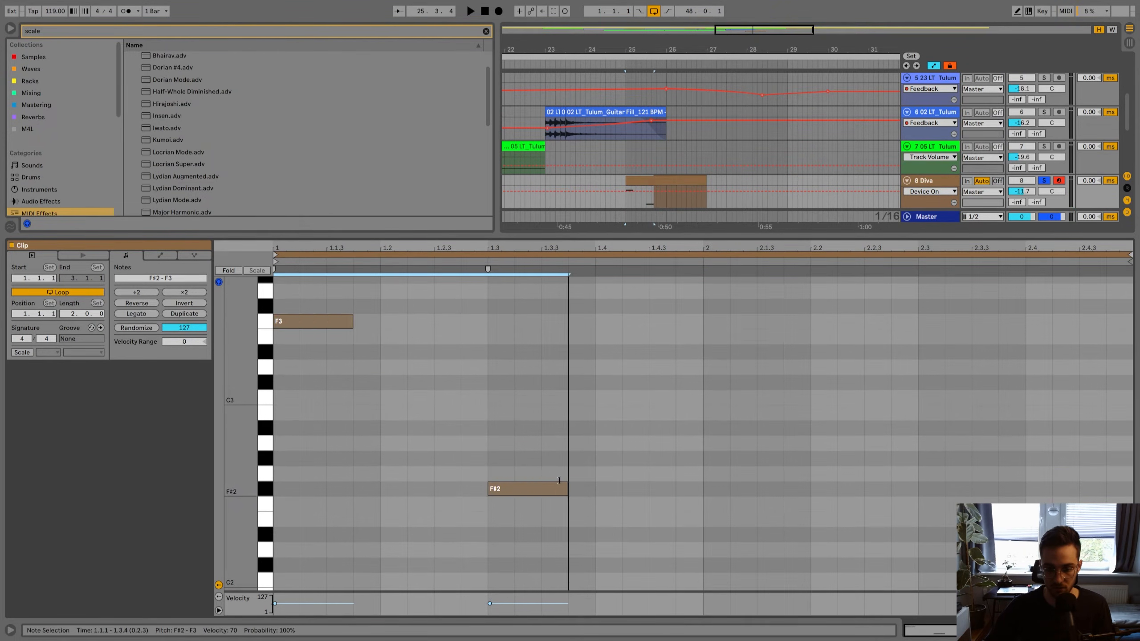
left_click(544, 454)
scroll(391, 385, "up", 2)
scroll(382, 384, "up", 2)
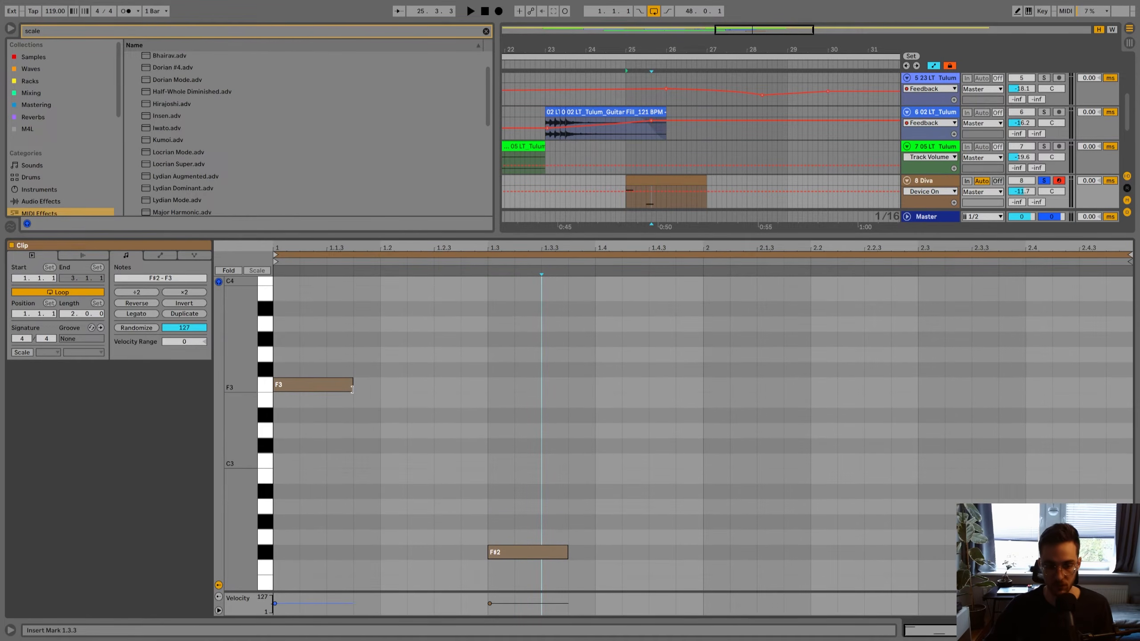
left_click_drag(352, 384, 299, 384)
Add sixteenth notes D#3 at 1.1.2, G3 at 1.2, E3 at 1.2.3 and B2 at 1.2.4.
scroll(316, 398, "up", 2)
scroll(310, 395, "down", 2)
double_click(312, 390)
scroll(359, 399, "up", 1)
double_click(385, 355)
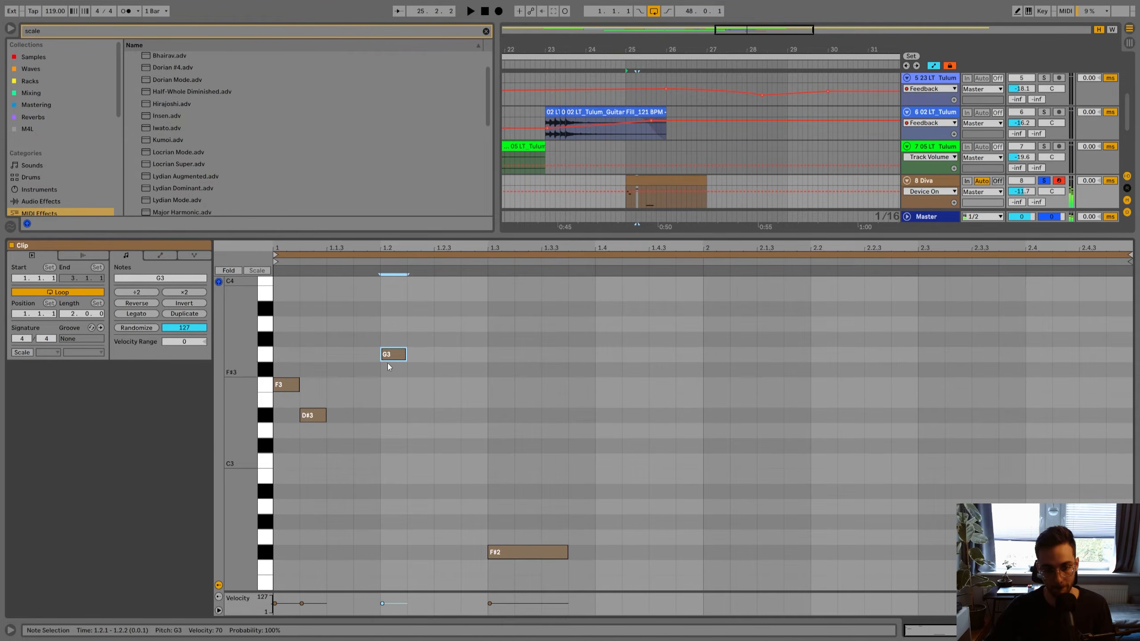
left_click(458, 393)
double_click(456, 398)
left_click(487, 438)
double_click(475, 476)
scroll(500, 495, "down", 1)
scroll(500, 495, "down", 1)
Lower the final F#2 note to F2 and audition the phrase.
left_click_drag(512, 529, 513, 545)
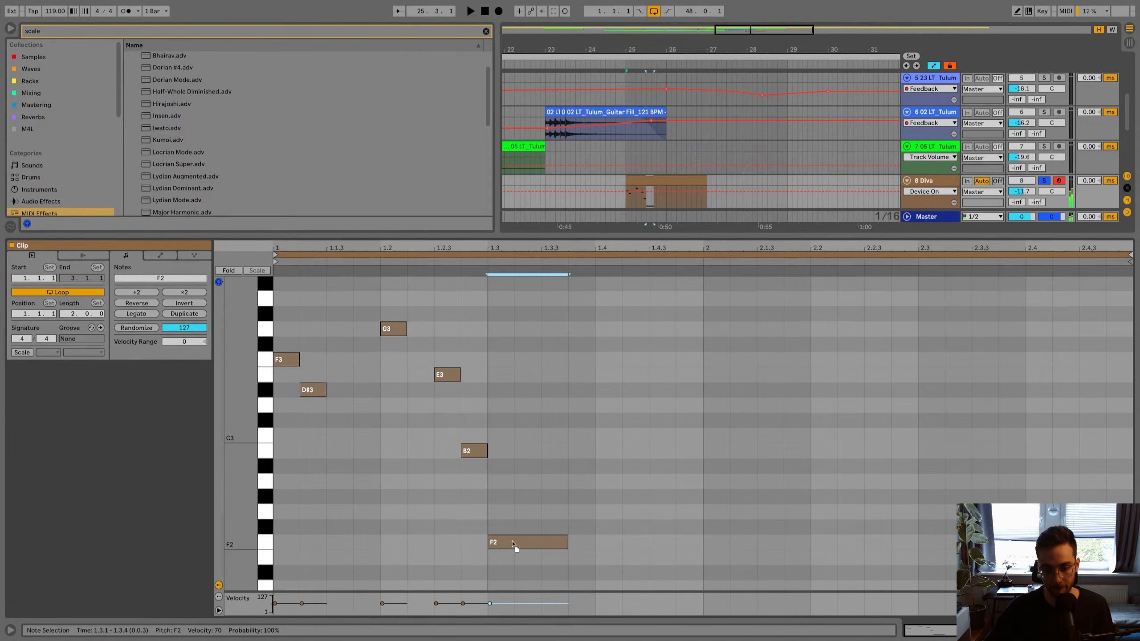
scroll(525, 521, "down", 2)
key("space")
scroll(564, 489, "up", 2)
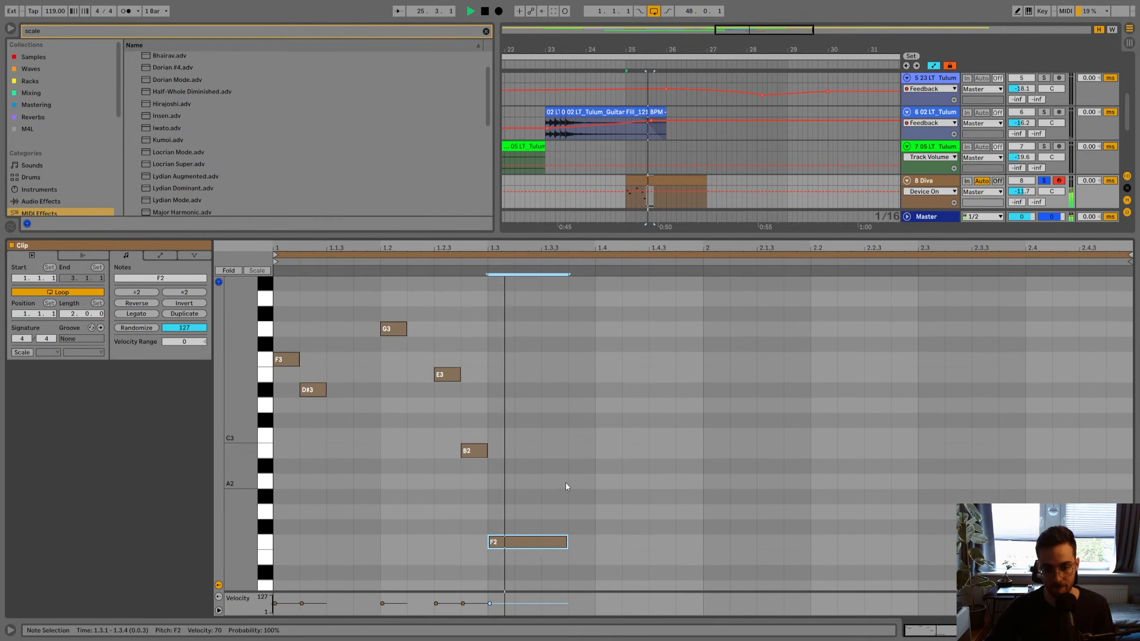
scroll(564, 484, "down", 2)
key("space")
Enlarge the velocity lane and set the G3 note's velocity to 49.
left_click(392, 601)
left_click_drag(407, 591, 407, 499)
left_click_drag(382, 552, 449, 567)
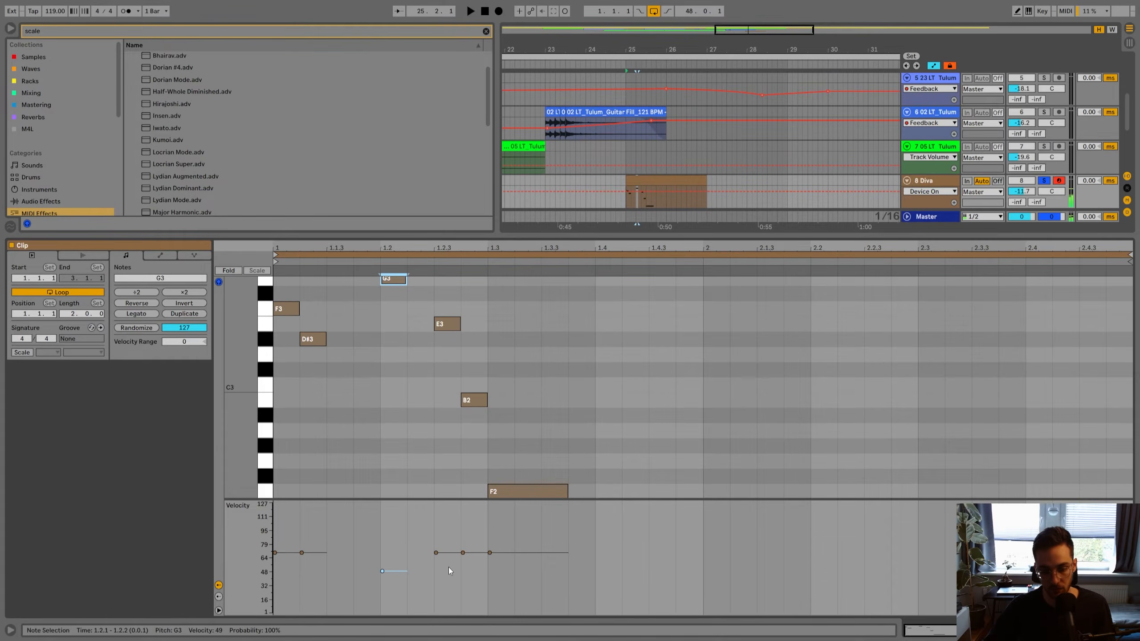
right_click(436, 434)
left_click(488, 358)
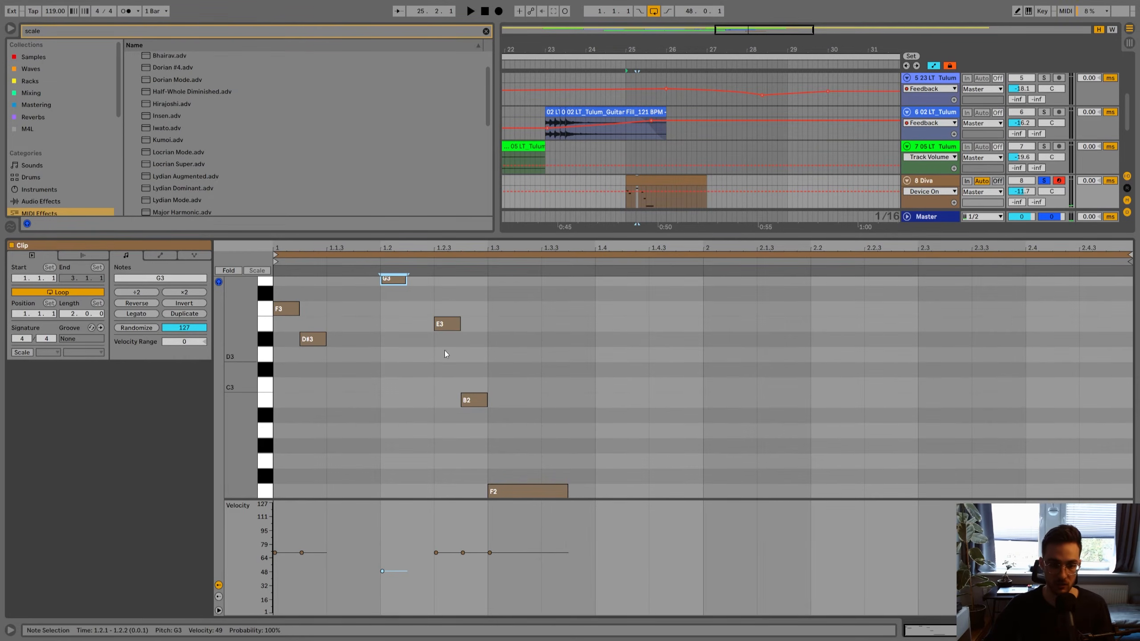
scroll(342, 372, "up", 1)
right_click(357, 362)
left_click(439, 548)
scroll(383, 399, "down", 1)
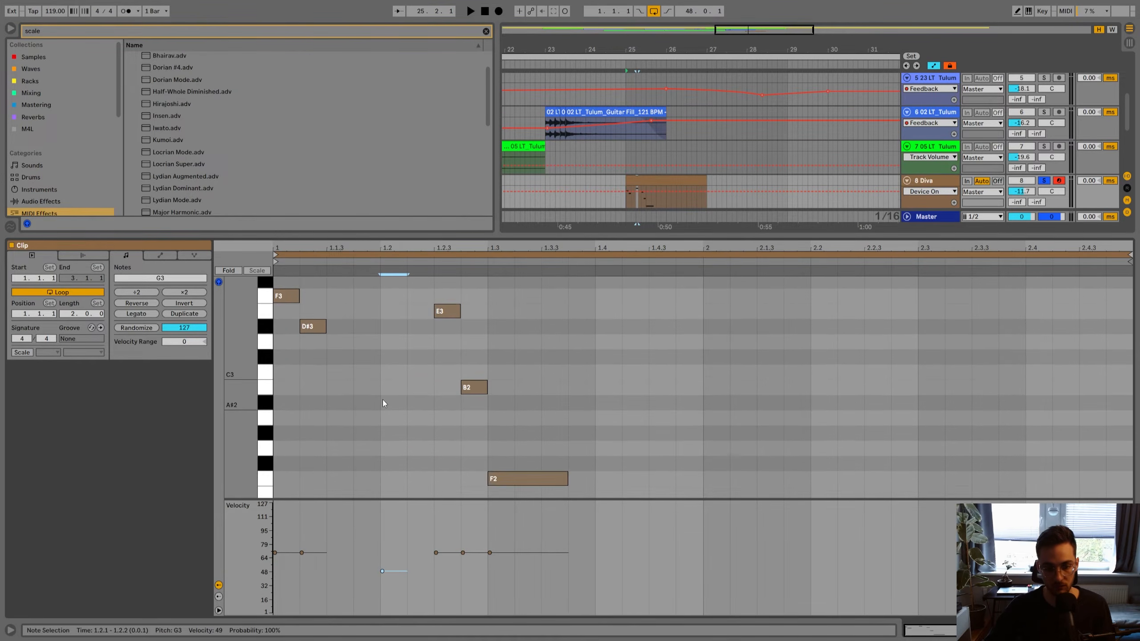
Lengthen the D#3 note to two sixteenths, shift the G3, E3, B2 and F2 notes one sixteenth later and audition the phrase.
scroll(339, 386, "up", 2)
left_click_drag(326, 377, 363, 379)
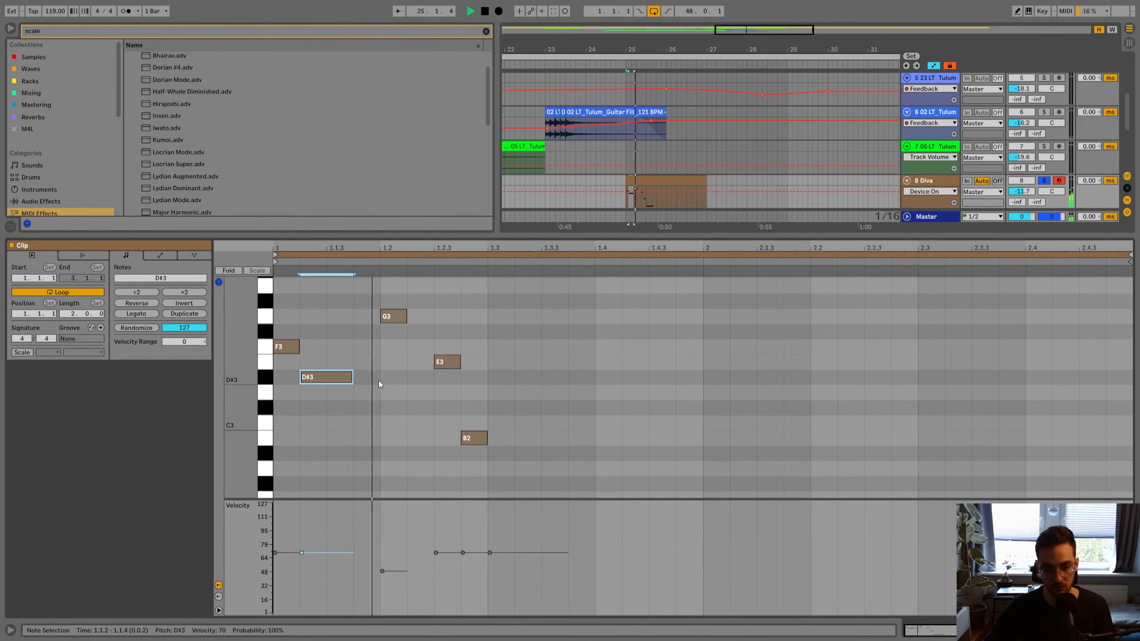
left_click_drag(392, 317, 418, 317)
left_click_drag(449, 363, 476, 363)
left_click_drag(476, 442, 544, 470)
scroll(502, 442, "down", 3)
scroll(563, 424, "down", 2)
key("space")
scroll(546, 419, "up", 2)
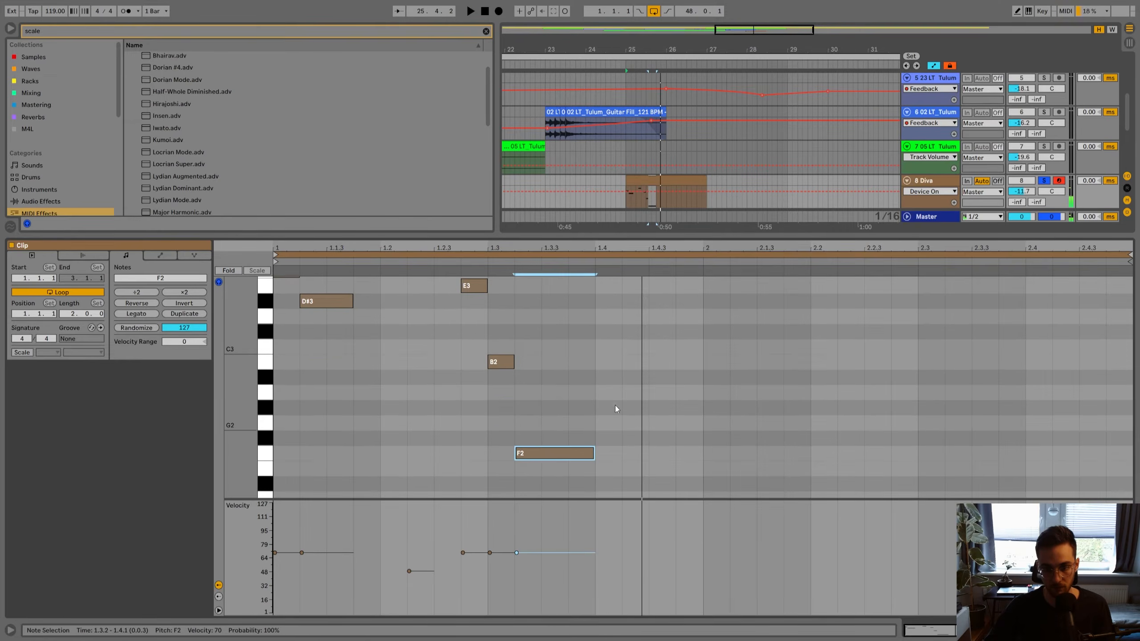
Unsolo the Diva track, set its volume to -15.9 dB and play it with the other tracks.
key("shift+Tab")
key("space")
left_click(1044, 307)
key("space")
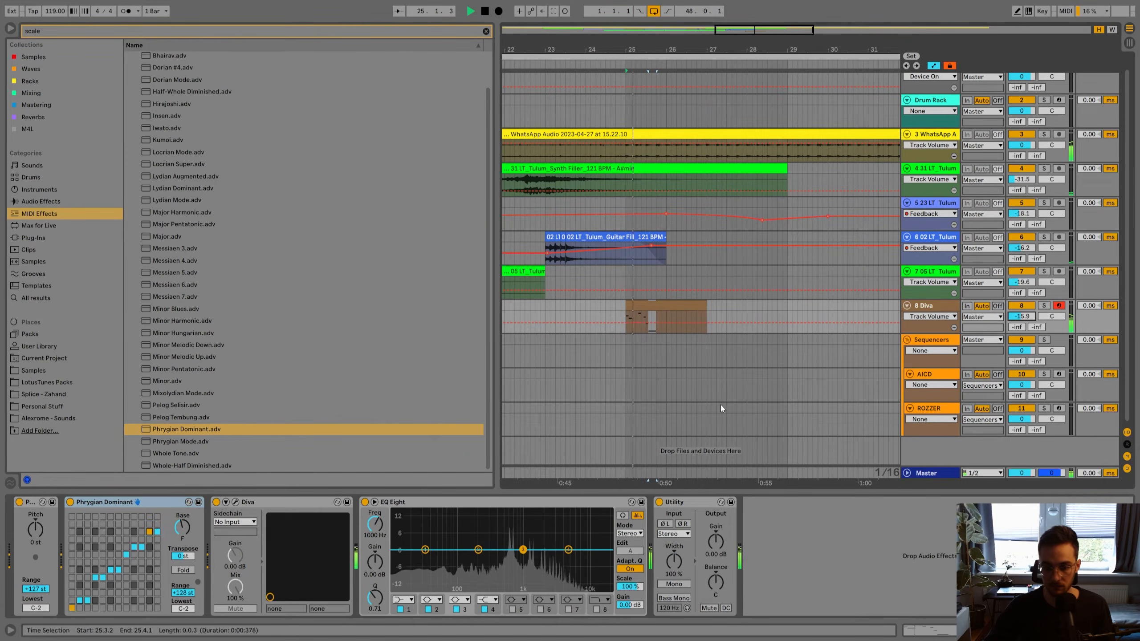
Shift all notes in the Diva clip two sixteenths later and audition the result.
double_click(647, 308)
key("space")
left_click(540, 404)
key("ctrl+a")
key("Right")
key("Right")
key("space")
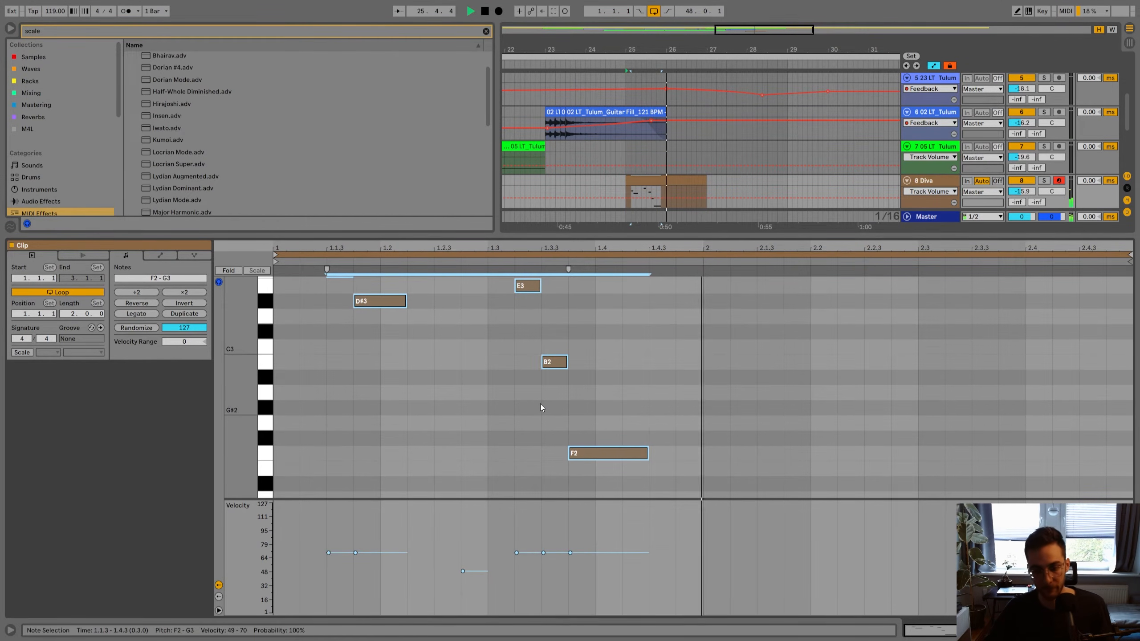
Stop playback and raise the last F2 note of the phrase to C#3.
key("space")
left_click(586, 467)
left_click(593, 455)
scroll(599, 468, "up", 1)
key("Up")
key("Up")
key("Up")
key("Up")
key("Up")
key("Up")
key("Up")
scroll(429, 391, "up", 5)
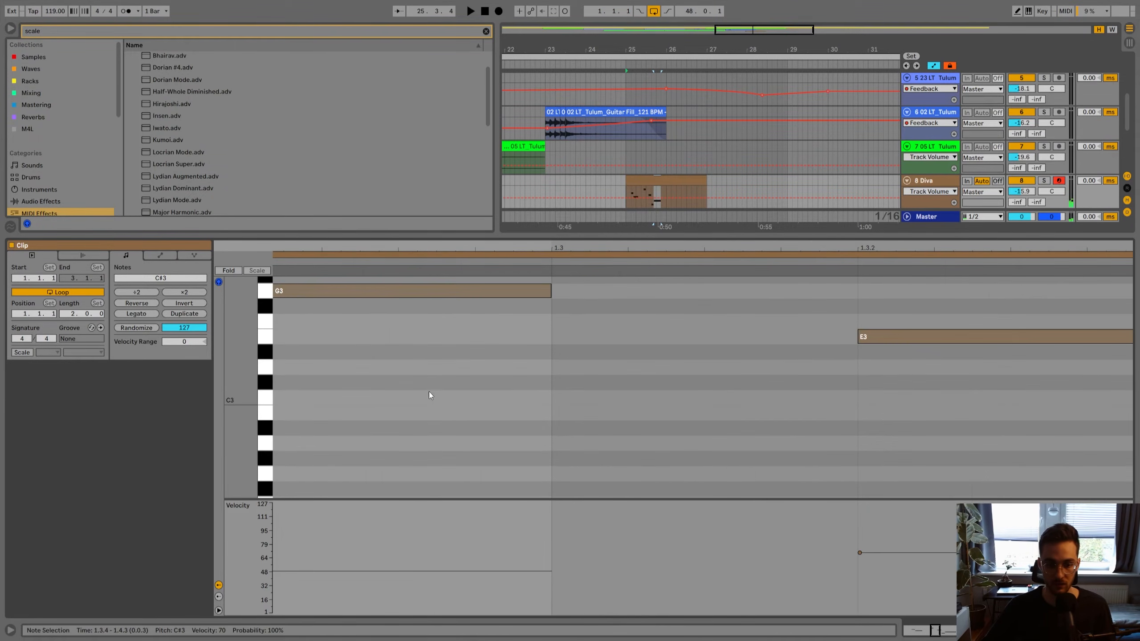
Delete all the notes in the Diva clip.
scroll(429, 392, "down", 5)
scroll(462, 392, "up", 3)
key("ctrl+a")
key("Delete")
Add three consecutive descending sixteenth notes, G#3, G3 and F3, from the start of the clip.
scroll(308, 339, "down", 2)
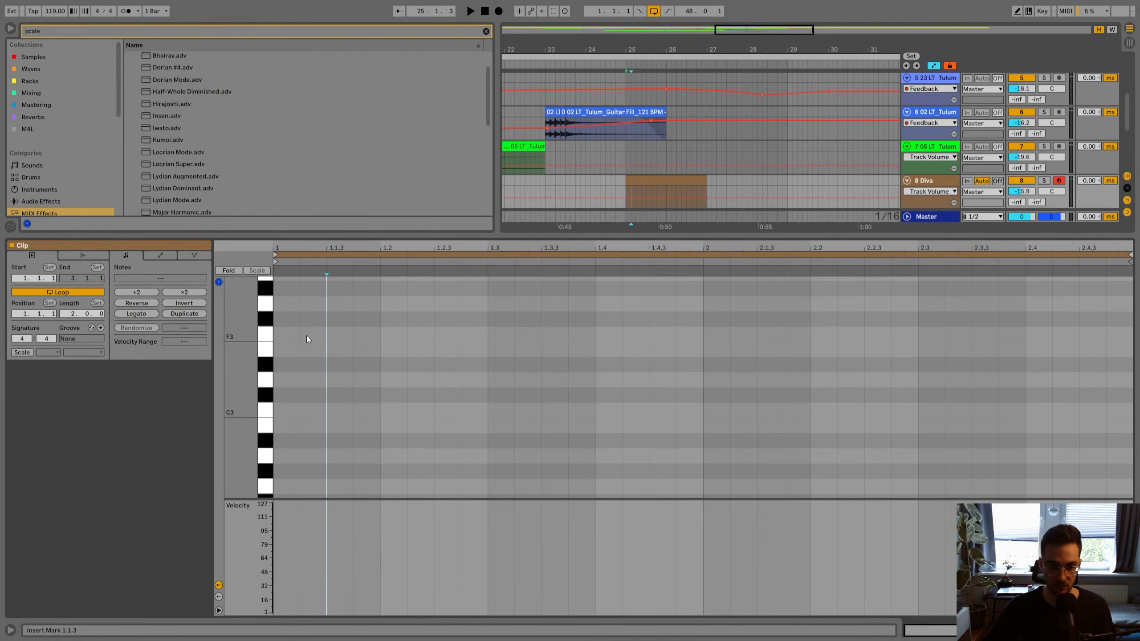
double_click(278, 296)
double_click(304, 280)
double_click(339, 295)
key("Down")
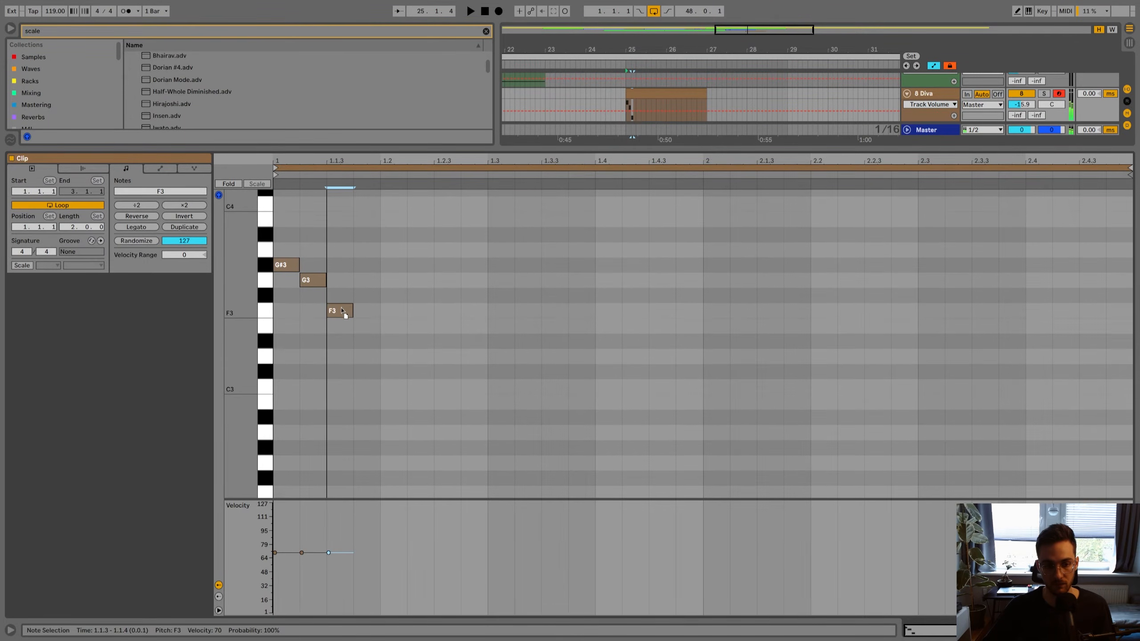
Continue the descending run with duplicated sixteenth notes on D#3, C#3 and C3, and audition it.
key("ctrl+d")
key("Down")
key("Down")
key("ctrl+d")
key("Down")
key("Down")
key("ctrl+d")
key("Down")
key("space")
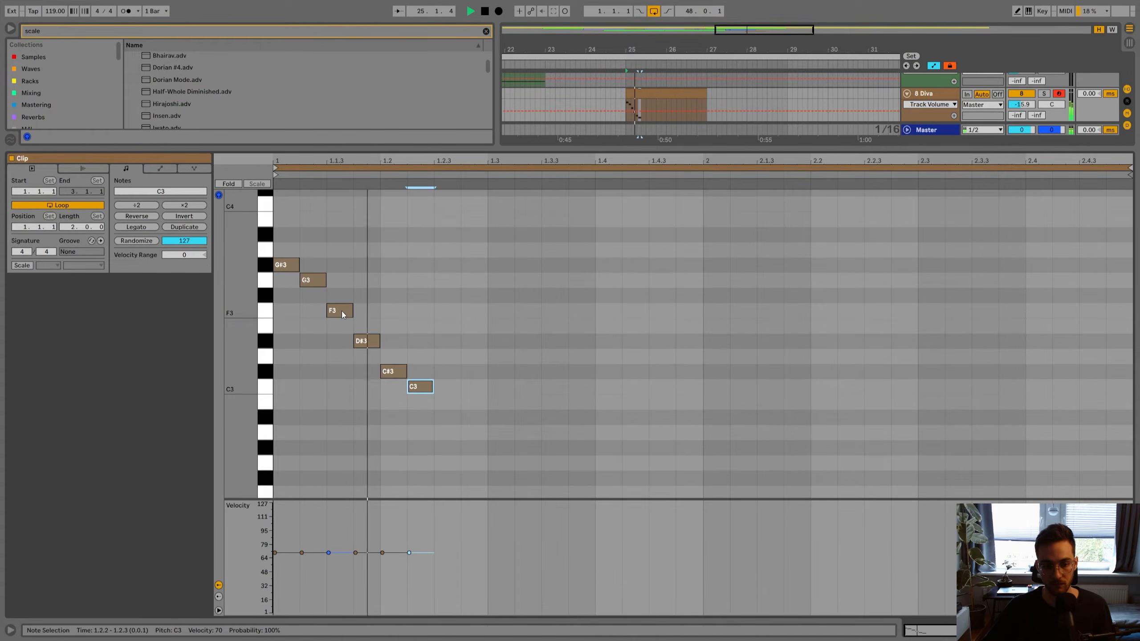
key("space")
Set the Diva track volume to -17.9 dB and add a Delay with Ping Pong enabled after the Utility.
key("shift+Tab")
left_click(658, 306)
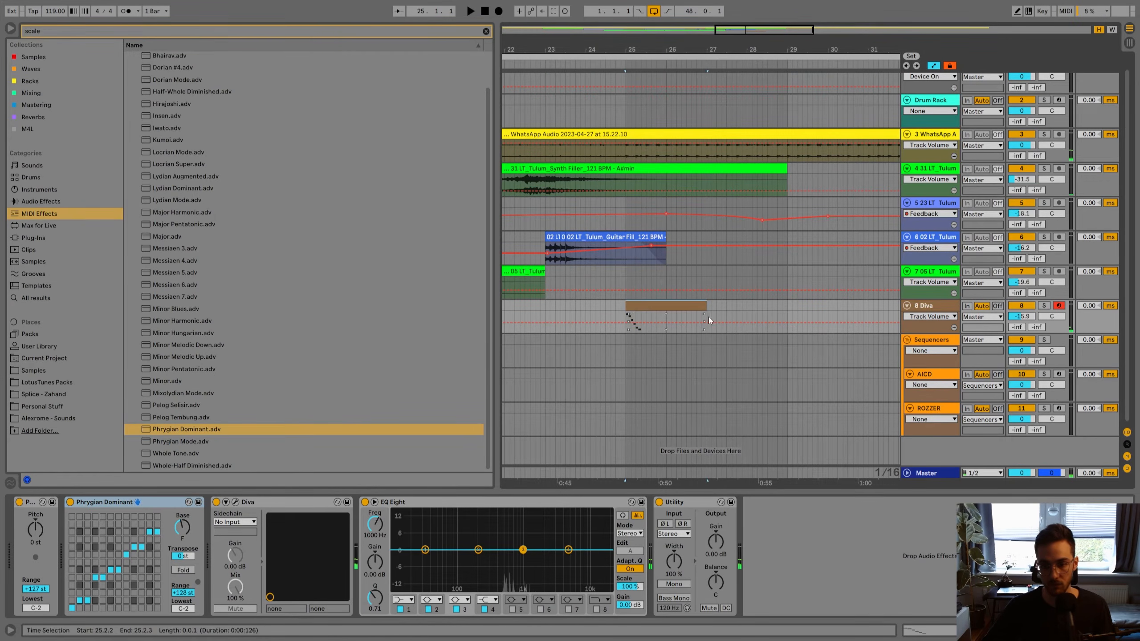
left_click(52, 33)
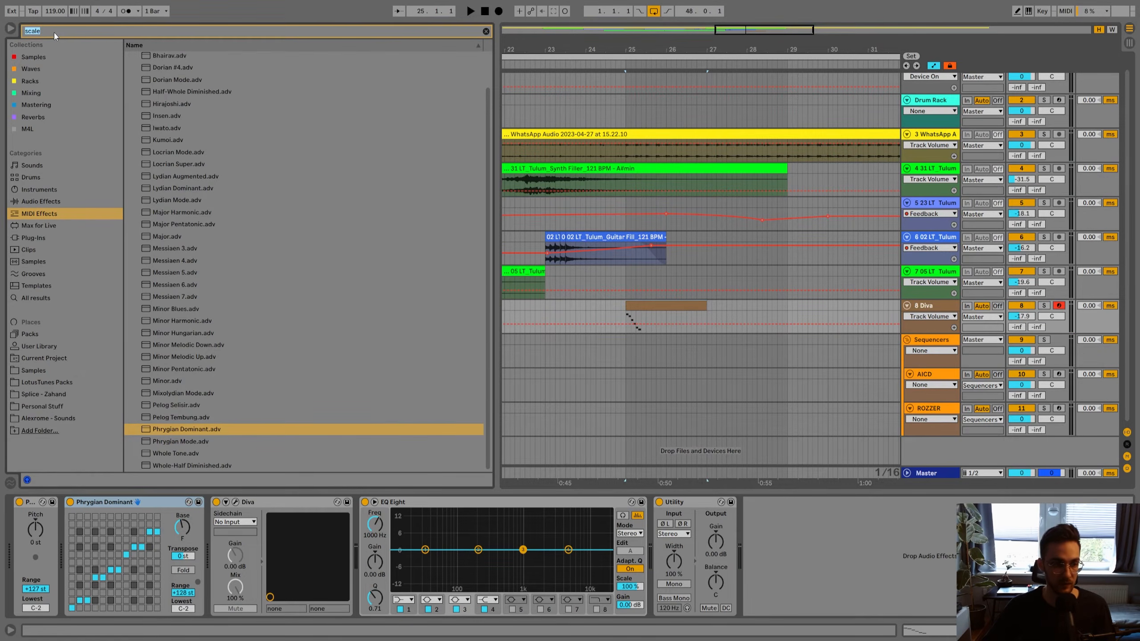
type("delay")
key("space")
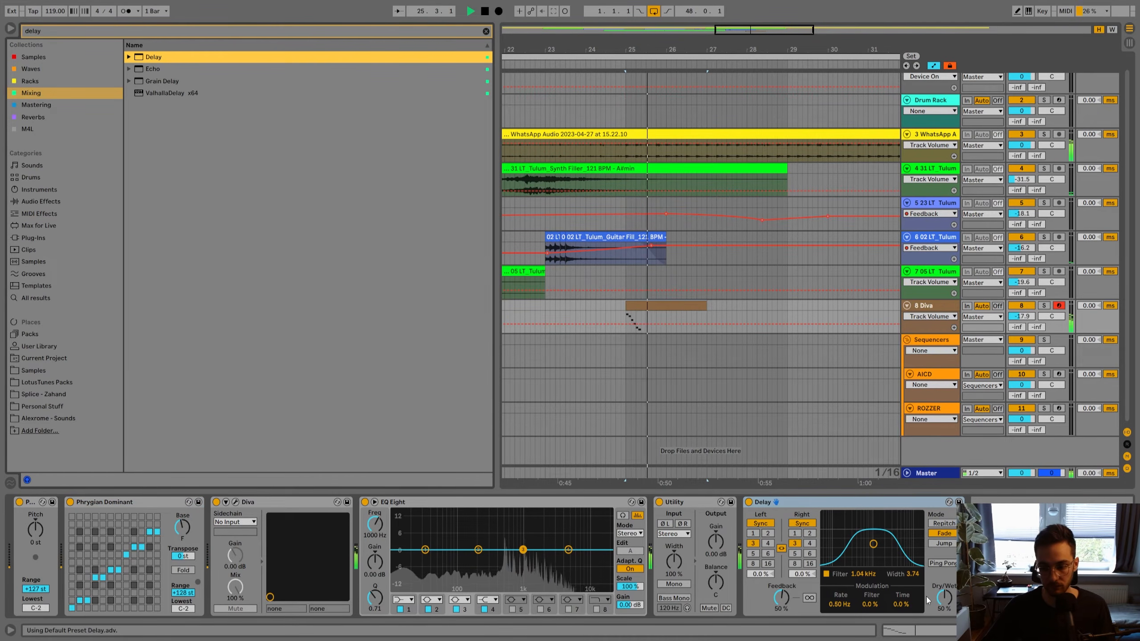
left_click(943, 563)
key("space")
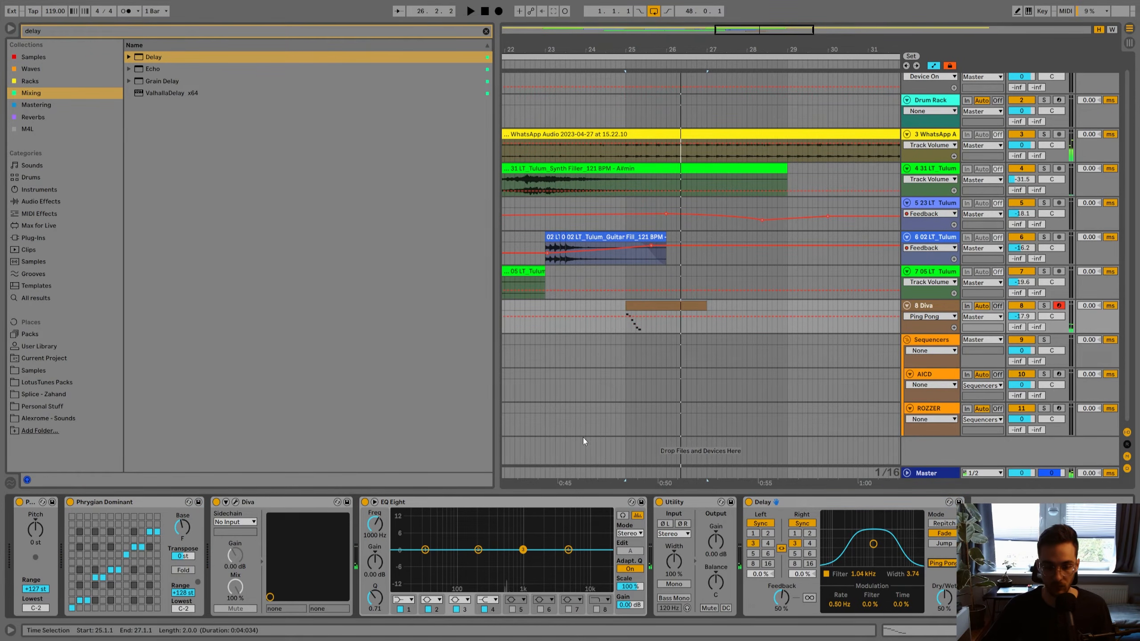
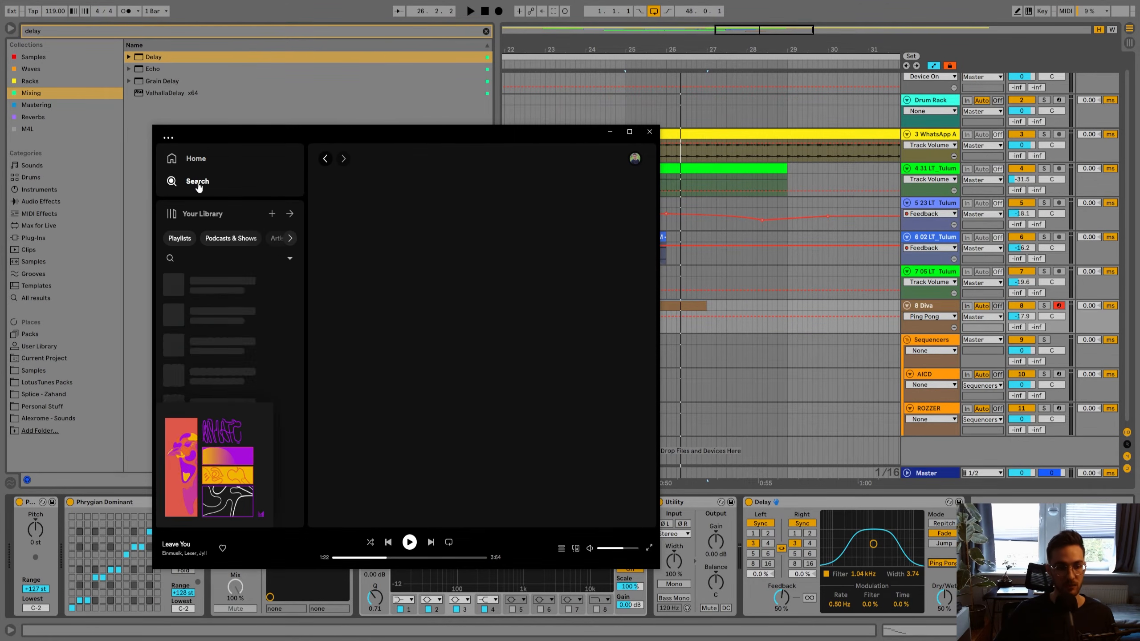
Search Spotify for "namito" and listen to the single Legend as a reference.
left_click(190, 182)
type("namito")
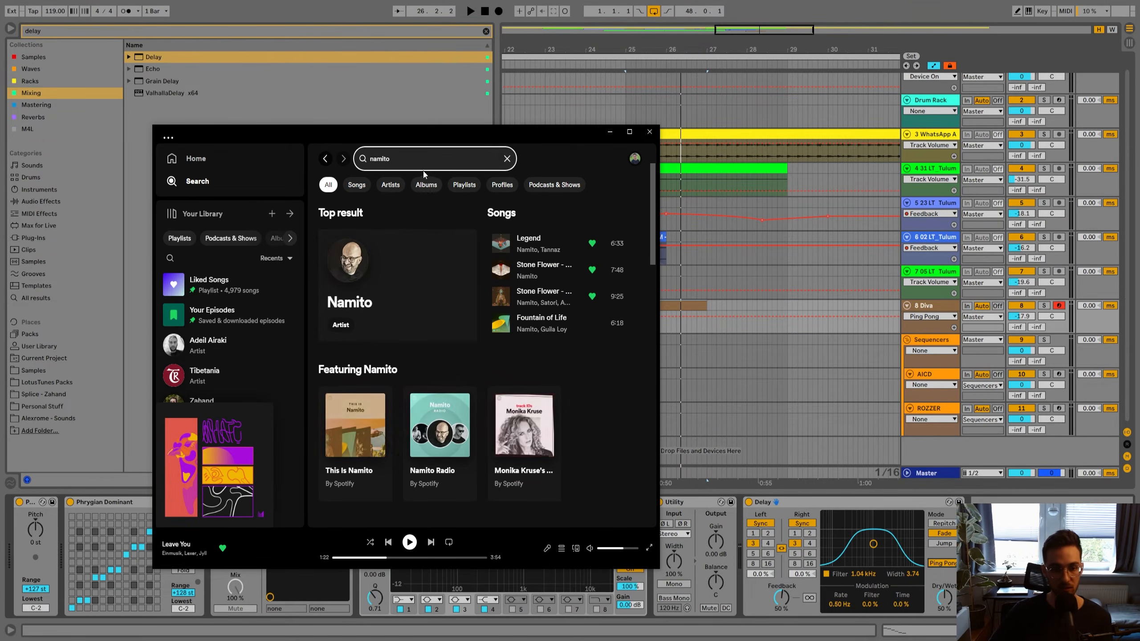
left_click(358, 306)
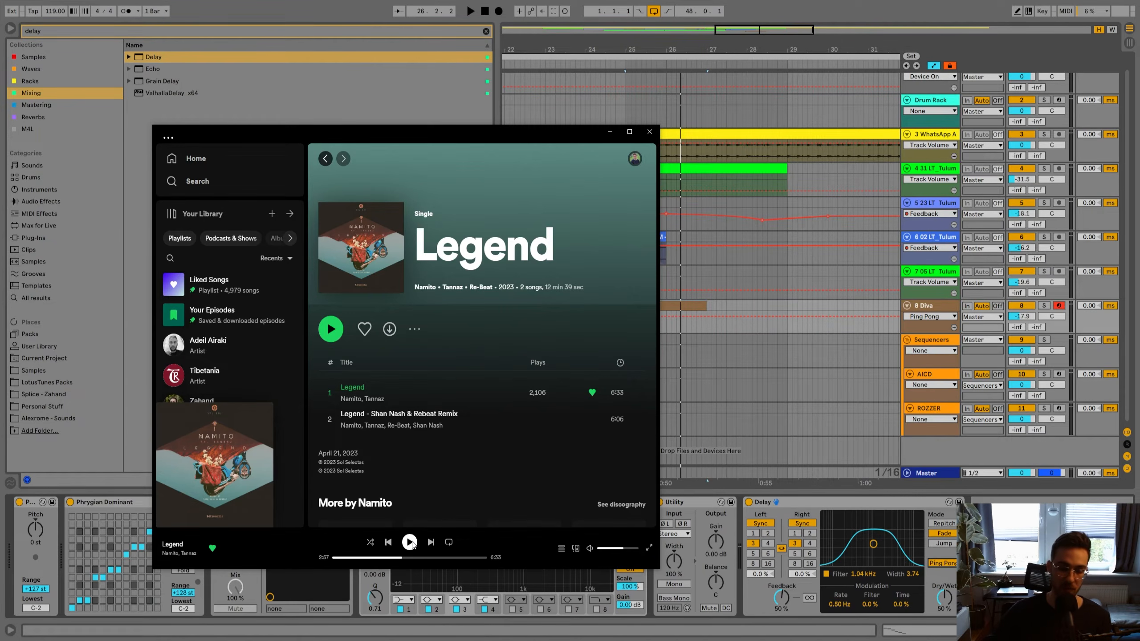
left_click(610, 132)
Play the arrangement from bar 1 in Ableton Live and show the device chain of track 4.
left_click_drag(590, 51, 663, 45)
left_click(583, 144)
scroll(577, 158, "up", 1)
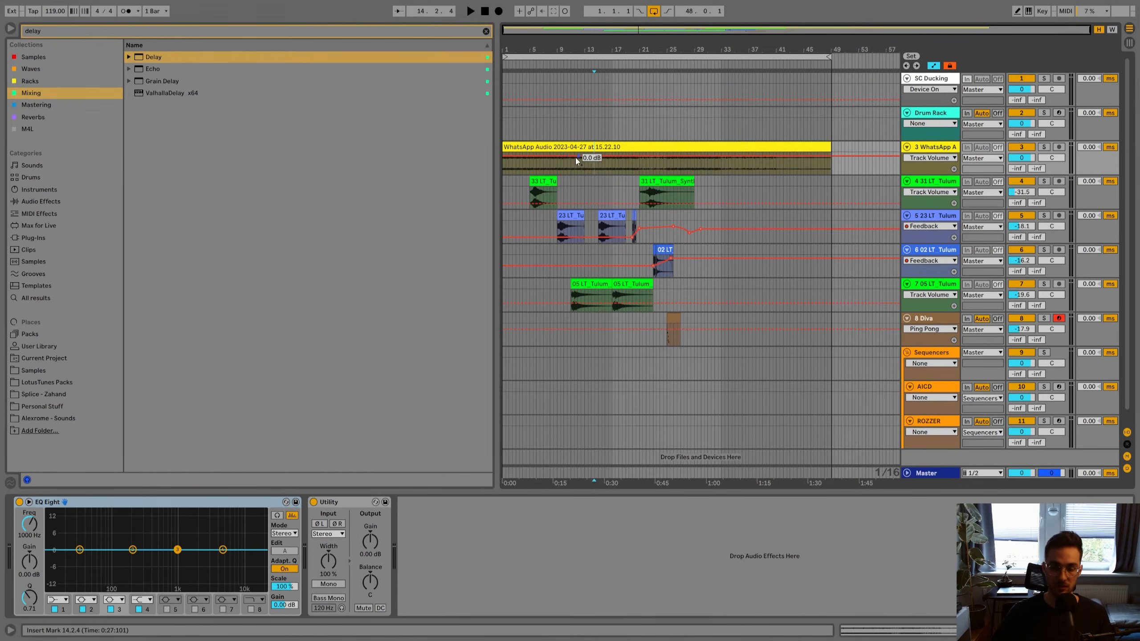
left_click(548, 145)
left_click(541, 159)
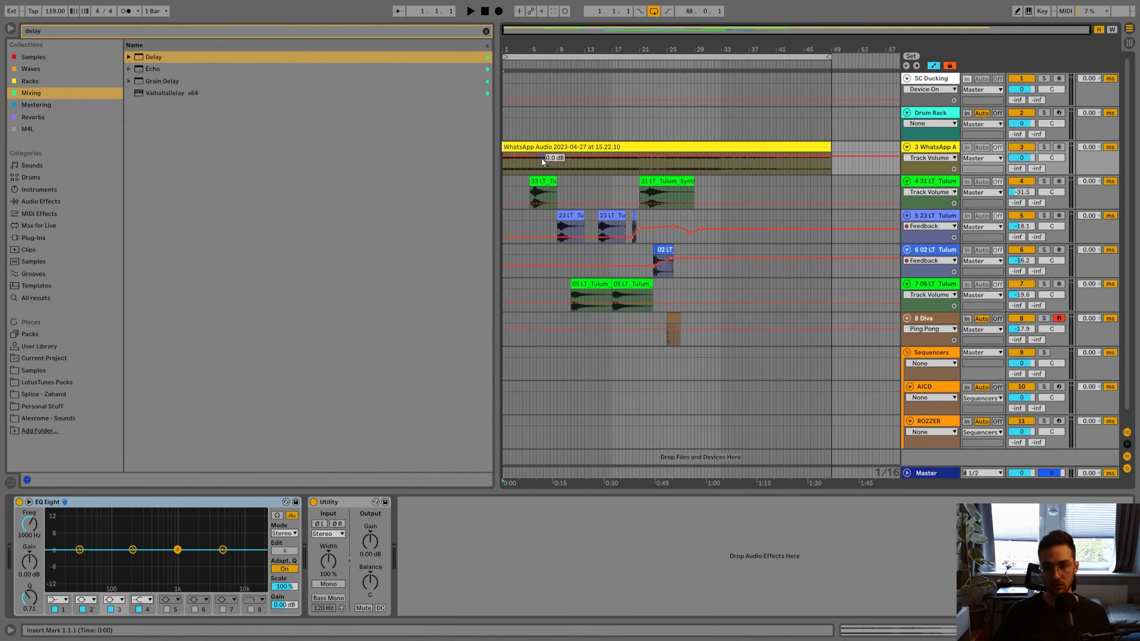
key("space")
left_click(936, 184)
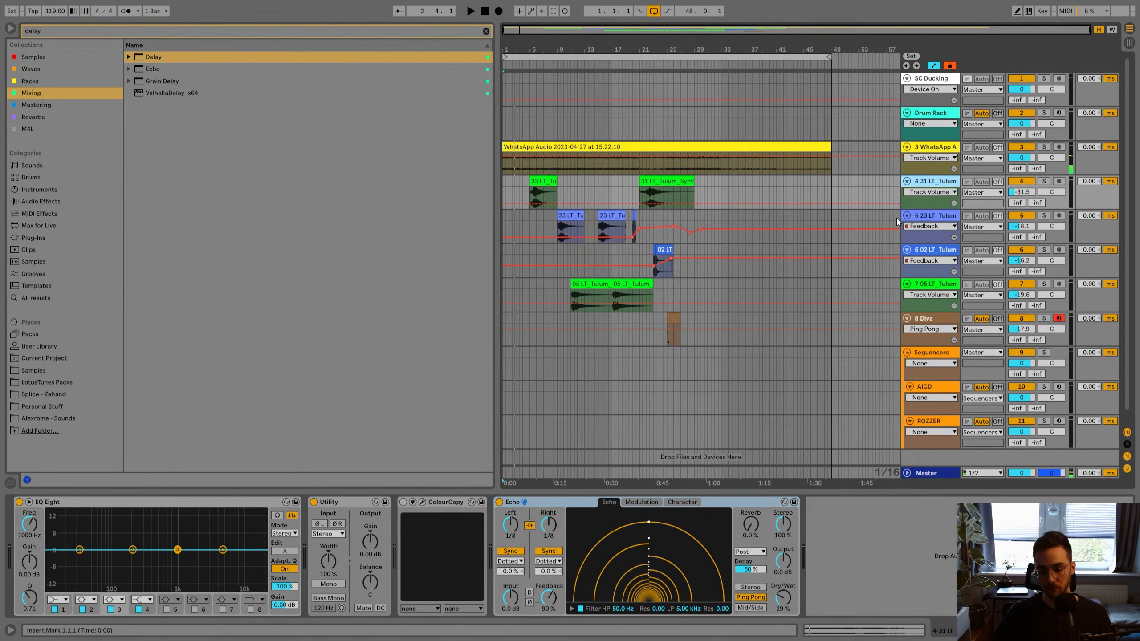
Insert a MIDI track below track 4 and load the VST3 version of Diva on it.
key("ctrl+shift+t")
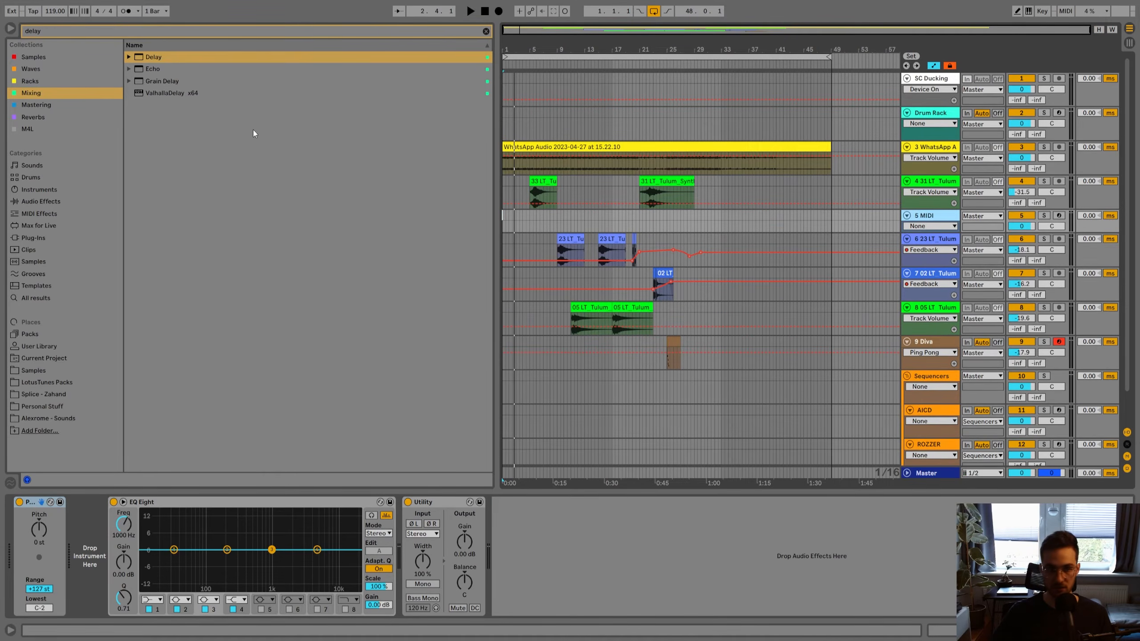
left_click(50, 36)
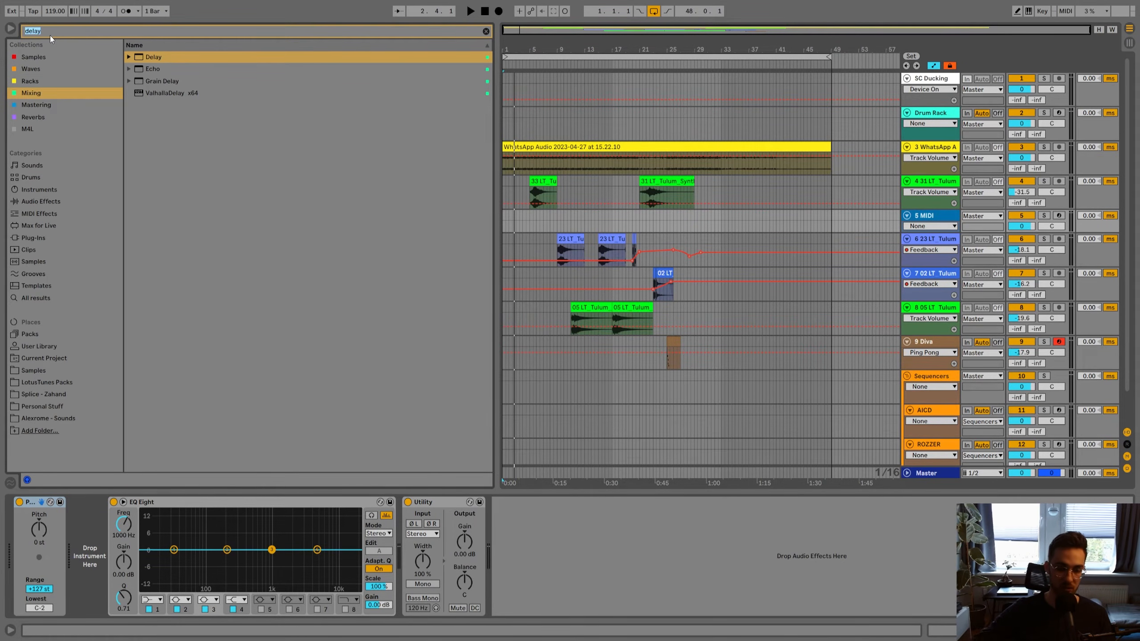
type("diva")
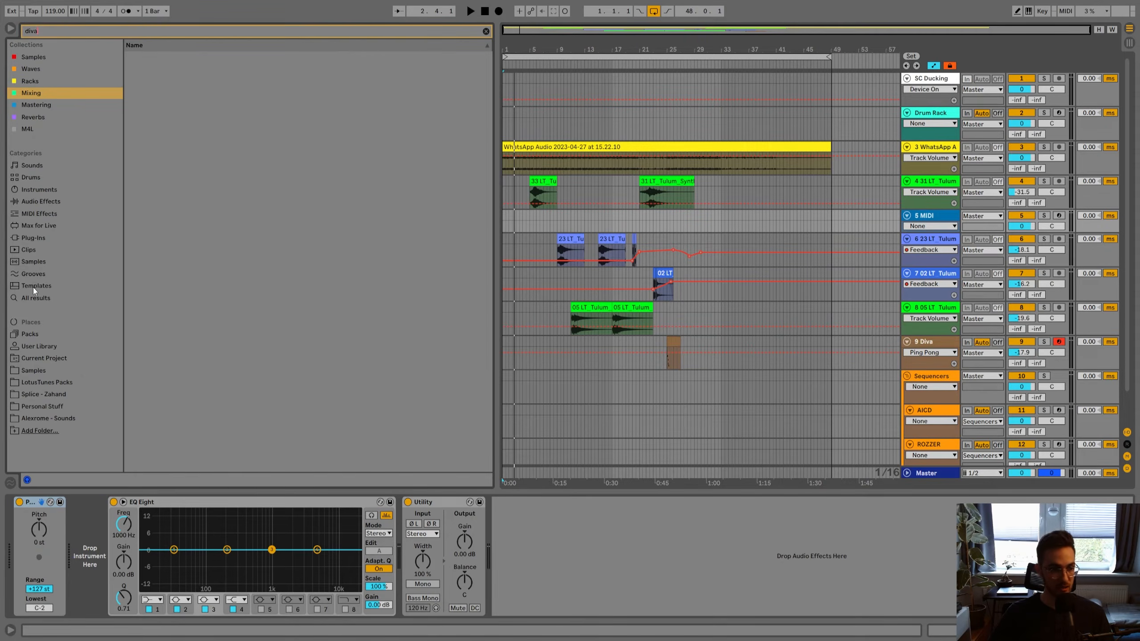
left_click(39, 237)
double_click(155, 94)
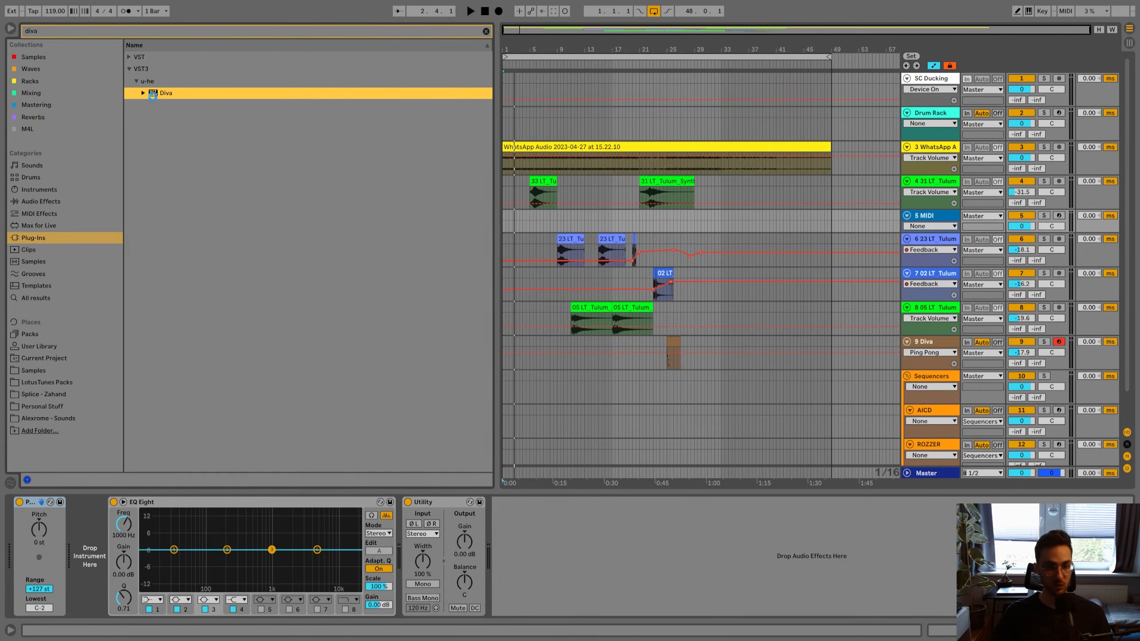
Load the ARP - Noisy Harmony preset from the LotusTunes Synthesia bank in Diva and arm the track for playing.
left_click(386, 340)
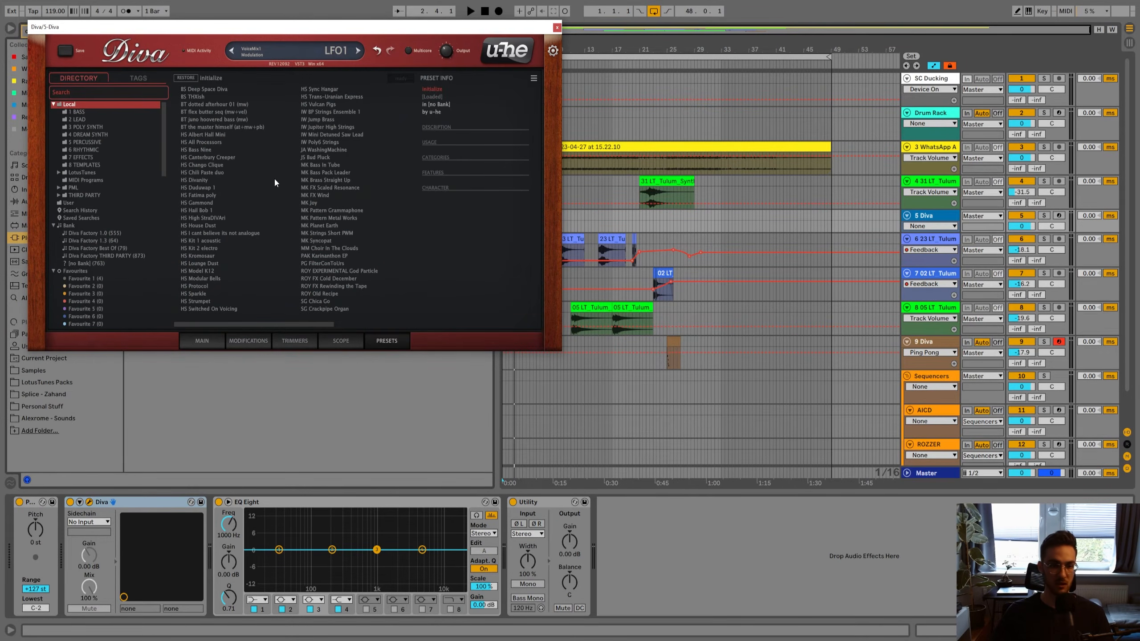
left_click(58, 173)
left_click(83, 181)
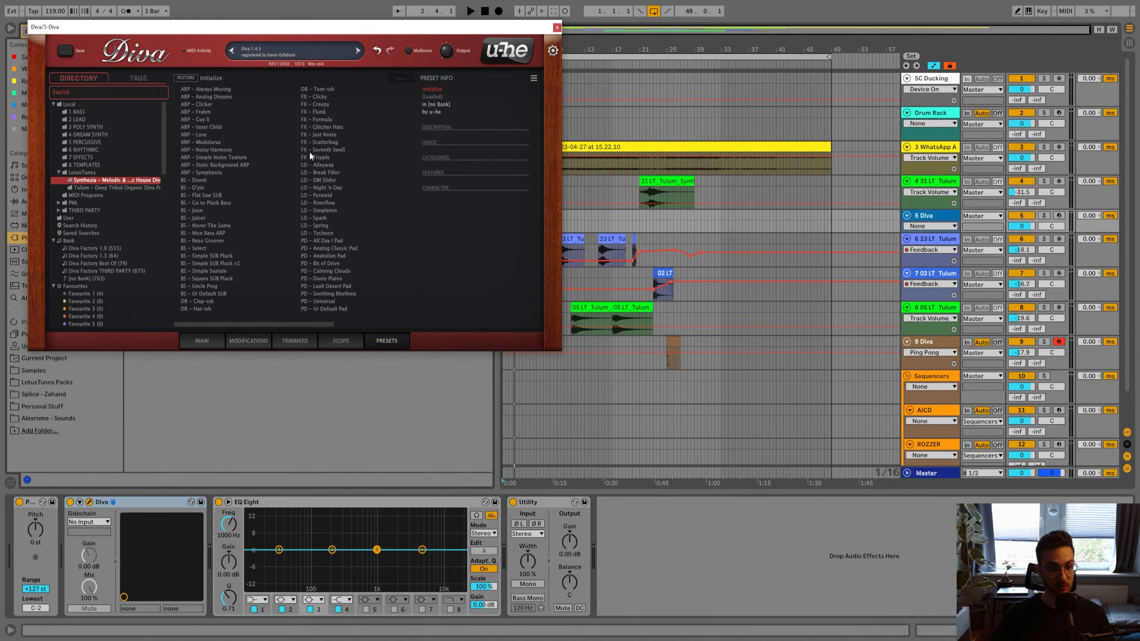
left_click(207, 151)
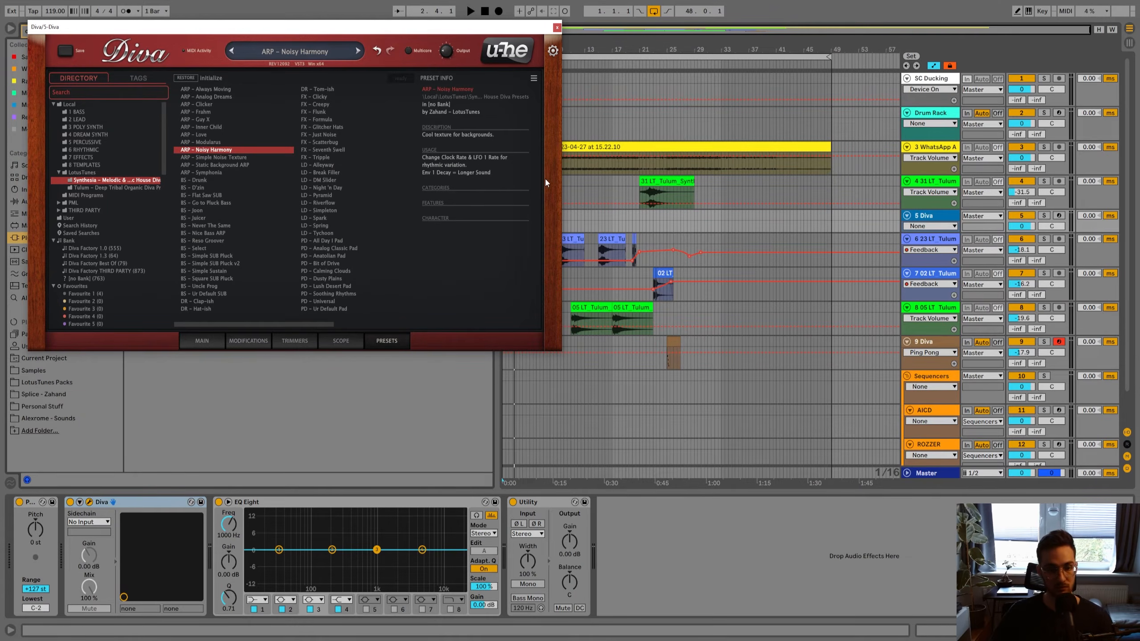
left_click(1059, 217)
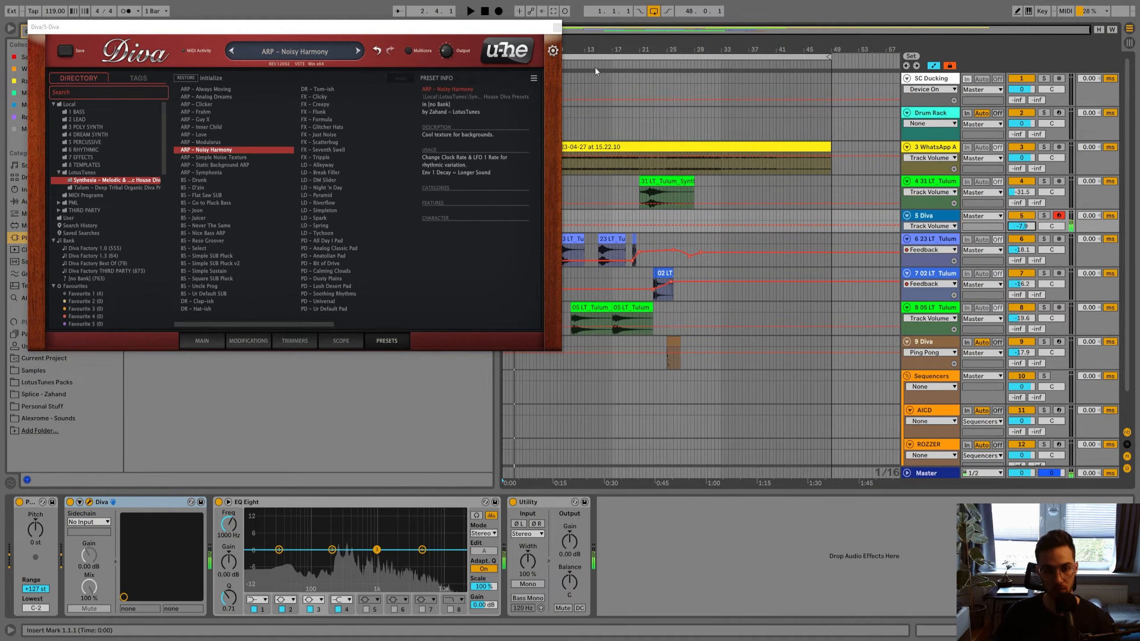
Try Diva's arpeggiator clock at 1/8, return it to 1/16, and close the synth window.
left_click(204, 340)
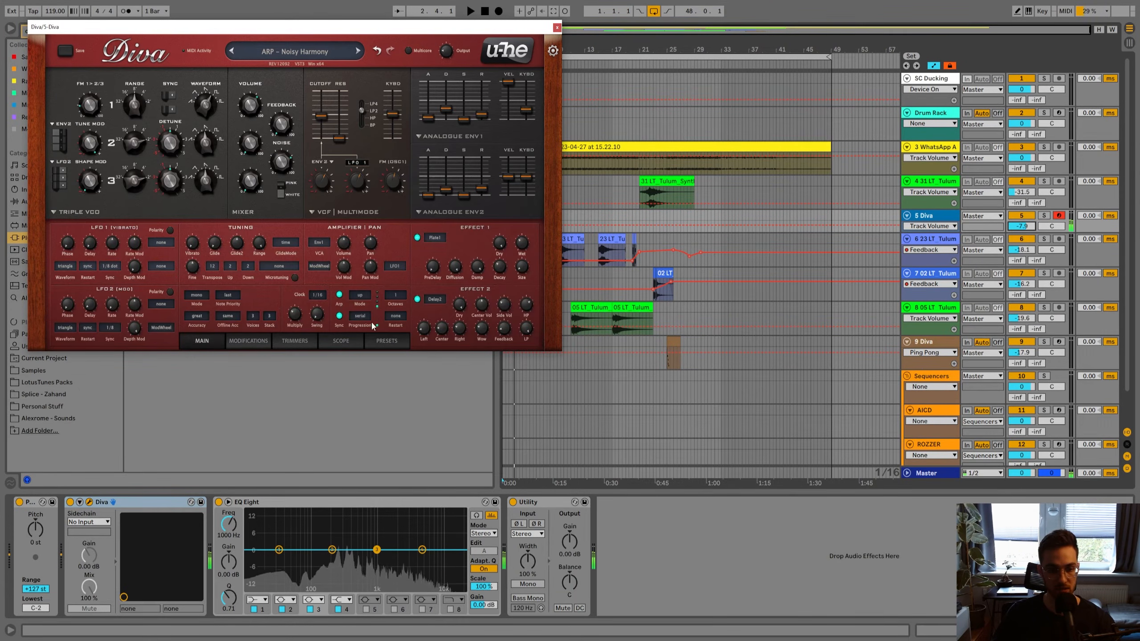
left_click(318, 298)
left_click(335, 319)
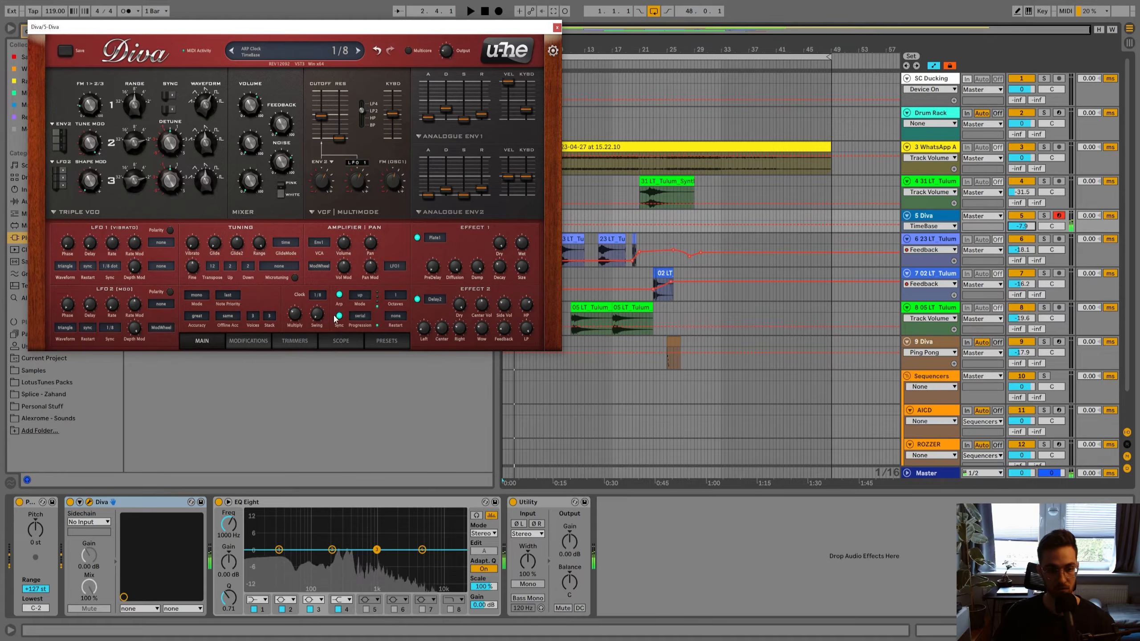
left_click(322, 298)
left_click(335, 307)
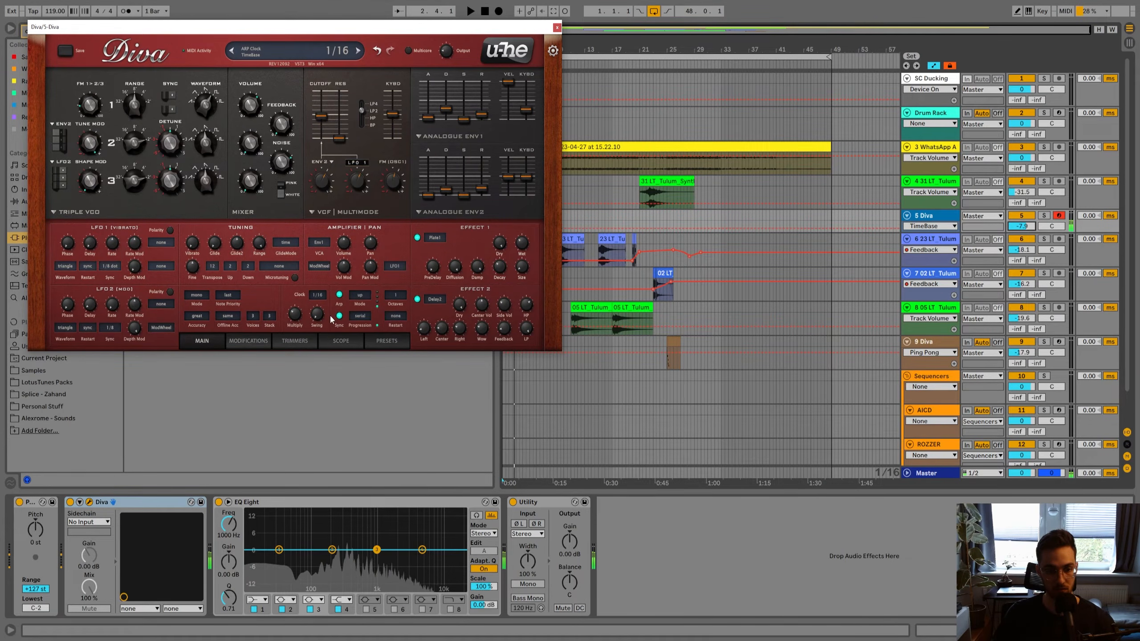
left_click(557, 29)
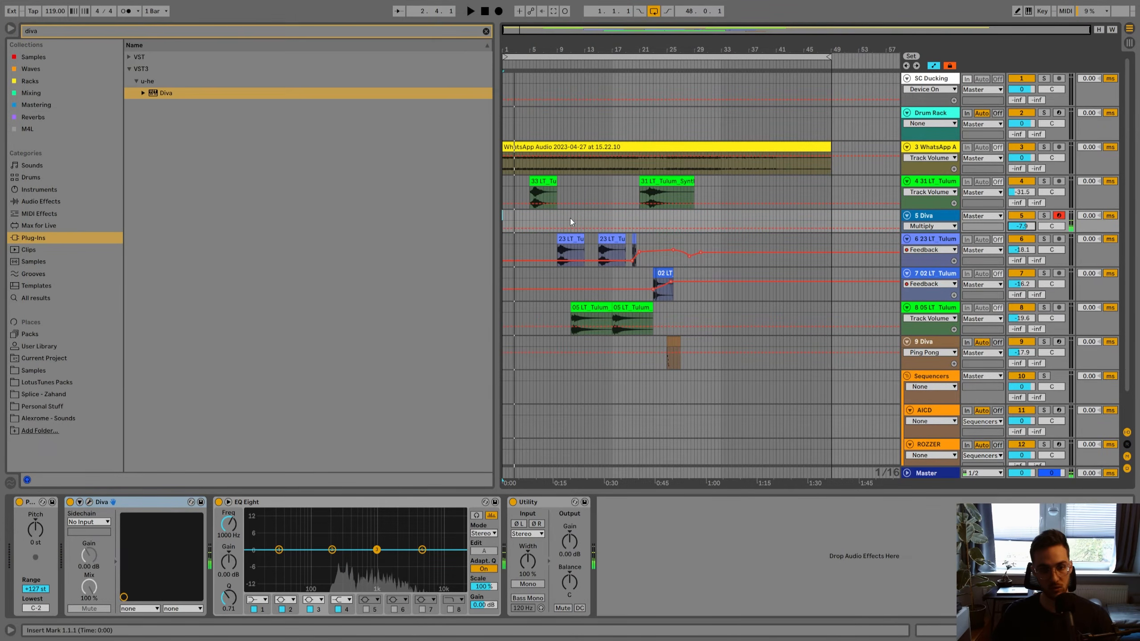
Insert an empty eight-bar MIDI clip on the Diva track from bar 1 to bar 9.
right_click(570, 218)
left_click(628, 317)
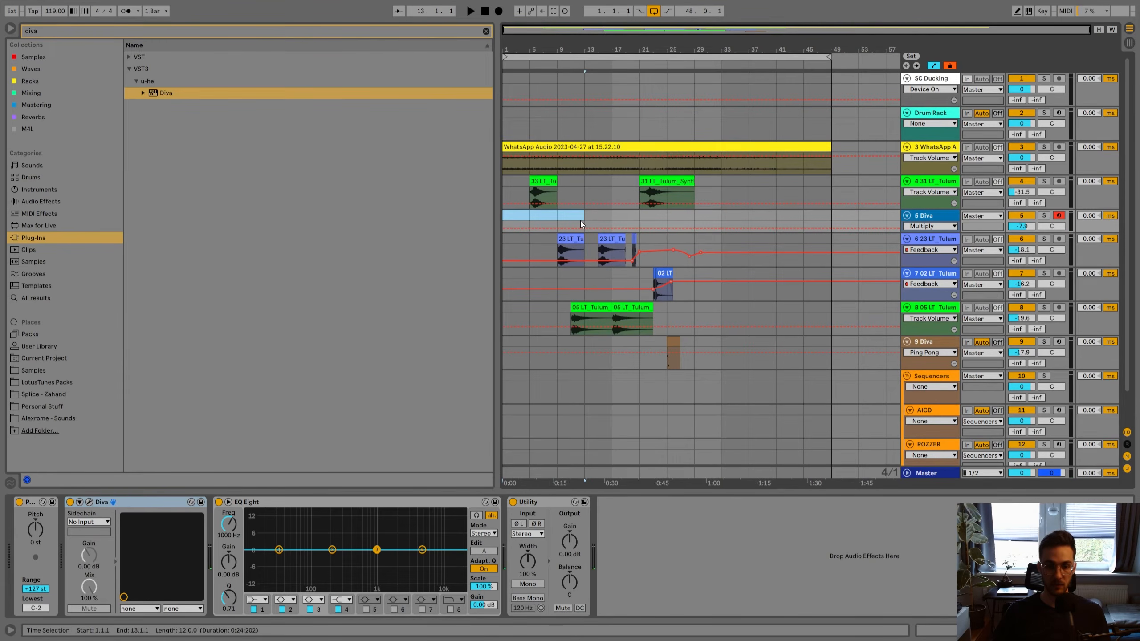
key("ctrl+shift+m")
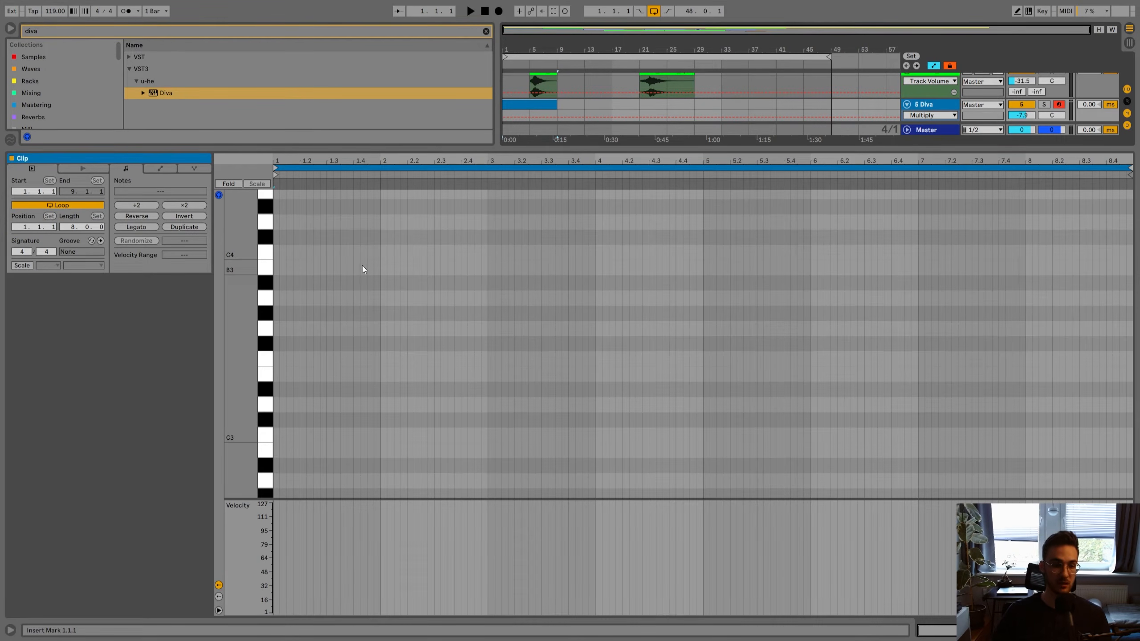
Set the clip's grid to one bar and draw an F3 note extended across the whole clip with Legato.
scroll(277, 414, "down", 3)
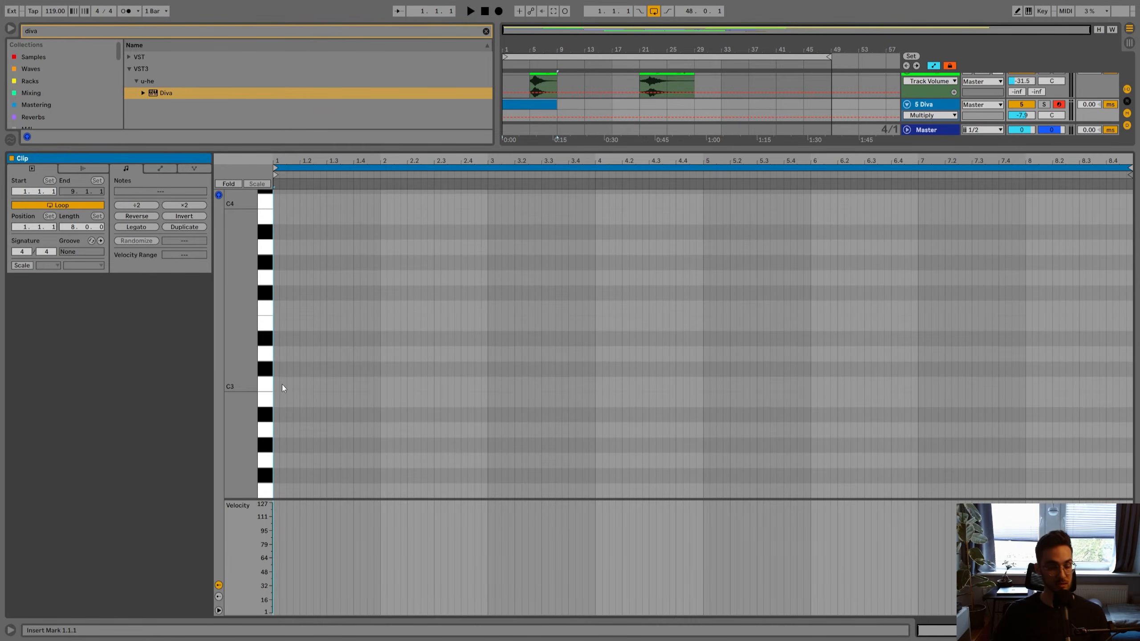
right_click(281, 384)
left_click(397, 539)
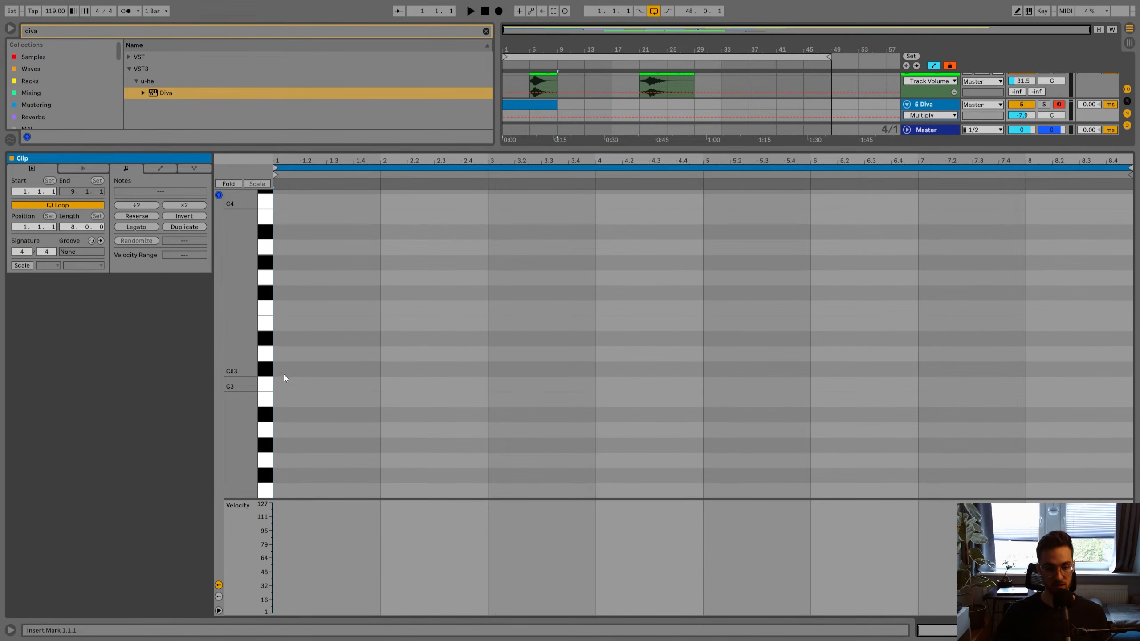
double_click(284, 310)
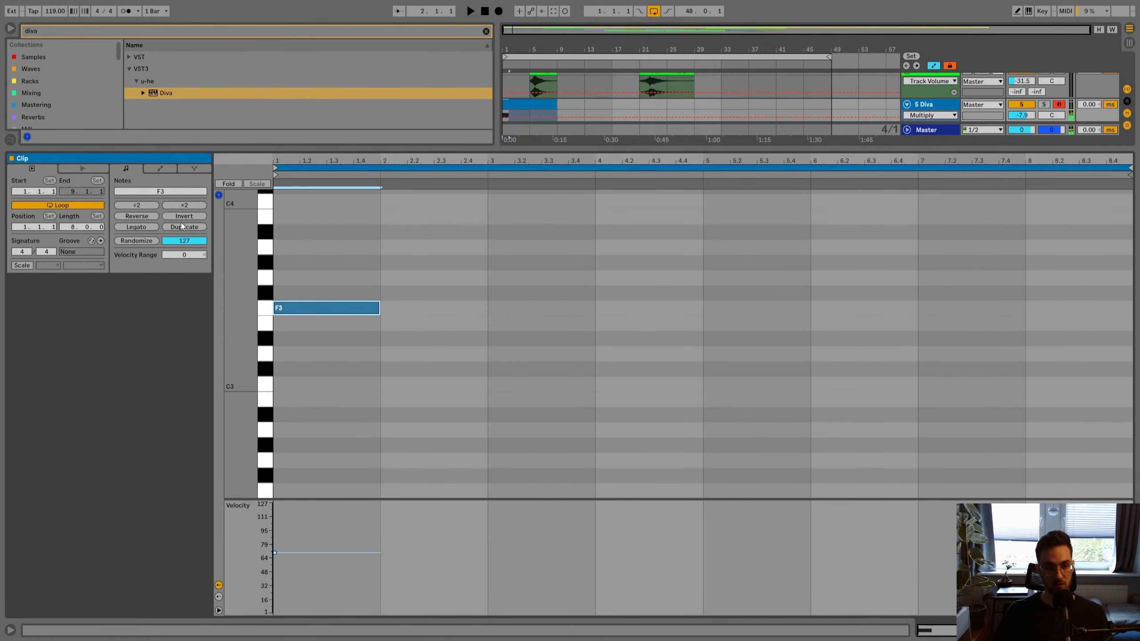
left_click(136, 226)
Audition the arpeggio, transpose its note down an octave to F2, and set the Diva track volume to -17.8 dB.
key("shift+Tab")
key("space")
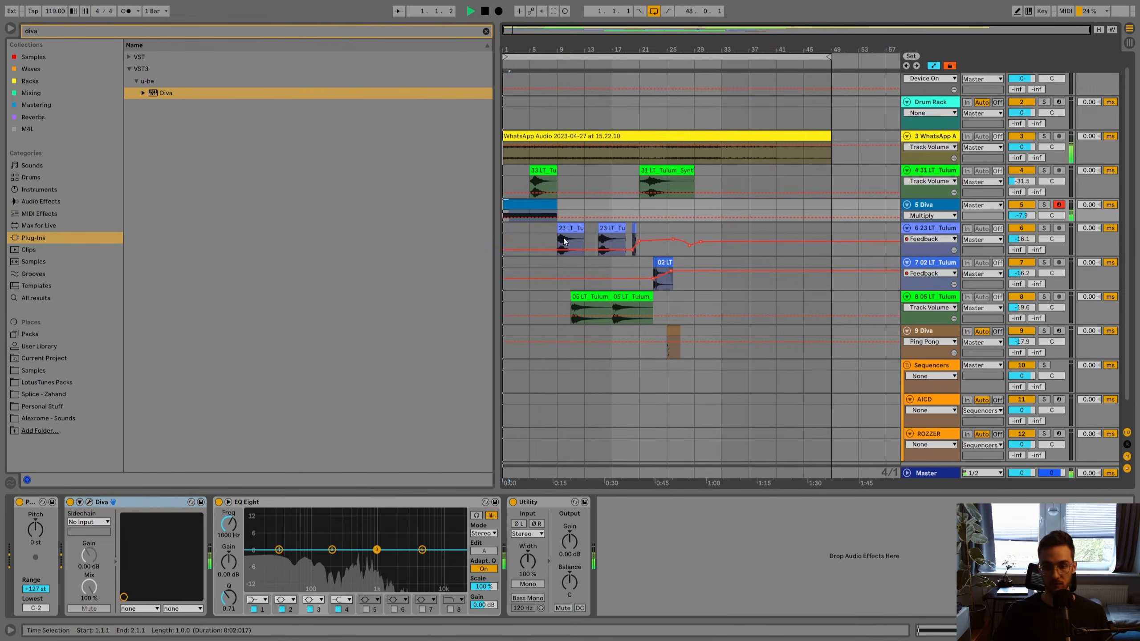
key("space")
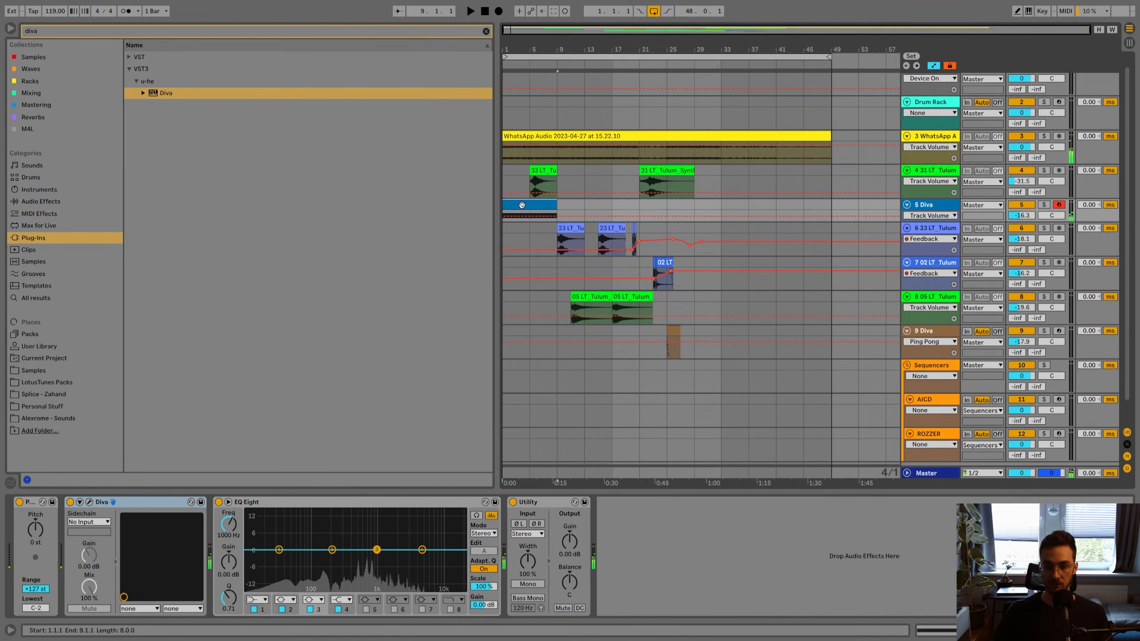
double_click(522, 209)
key("shift+Down")
key("space")
key("shift+Tab")
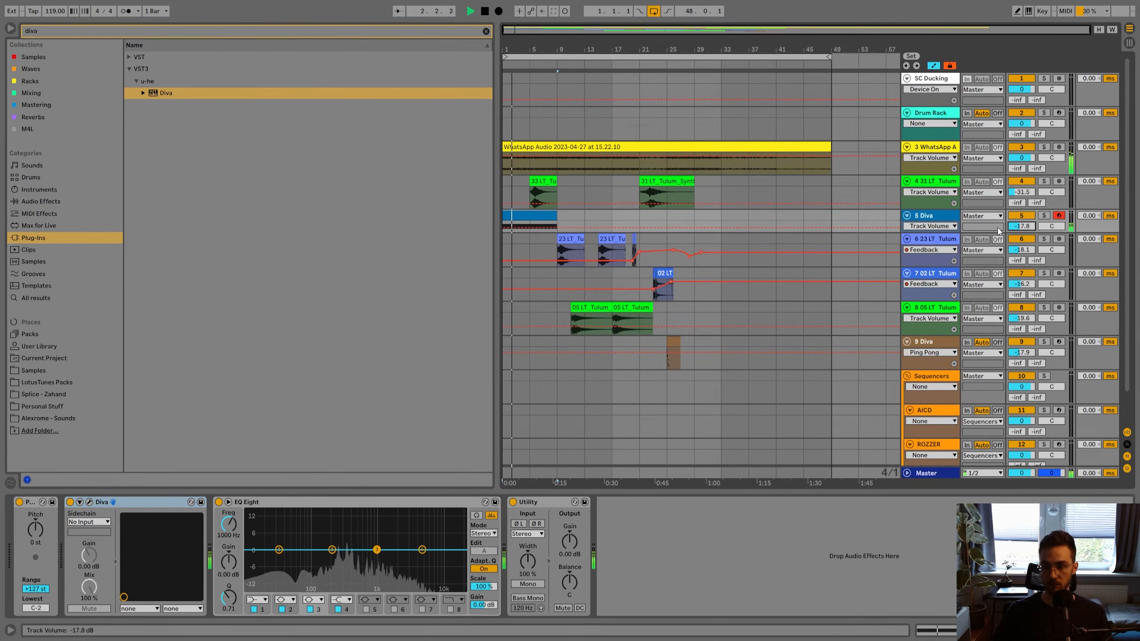
Turn EQ Eight band 1 into a low cut at 102 Hz on the Diva track.
left_click(257, 599)
left_click(252, 531)
left_click_drag(279, 559, 313, 559)
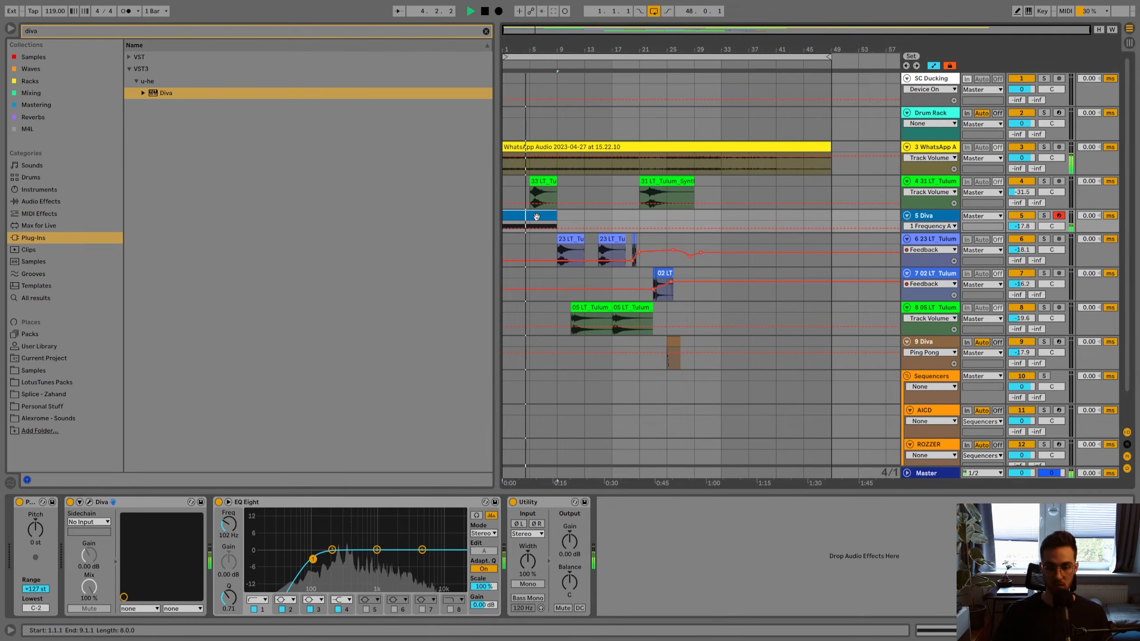
Enlarge the Diva track's lane in the arrangement, check the note in its clip, and stop playback.
scroll(544, 217, "up", 5)
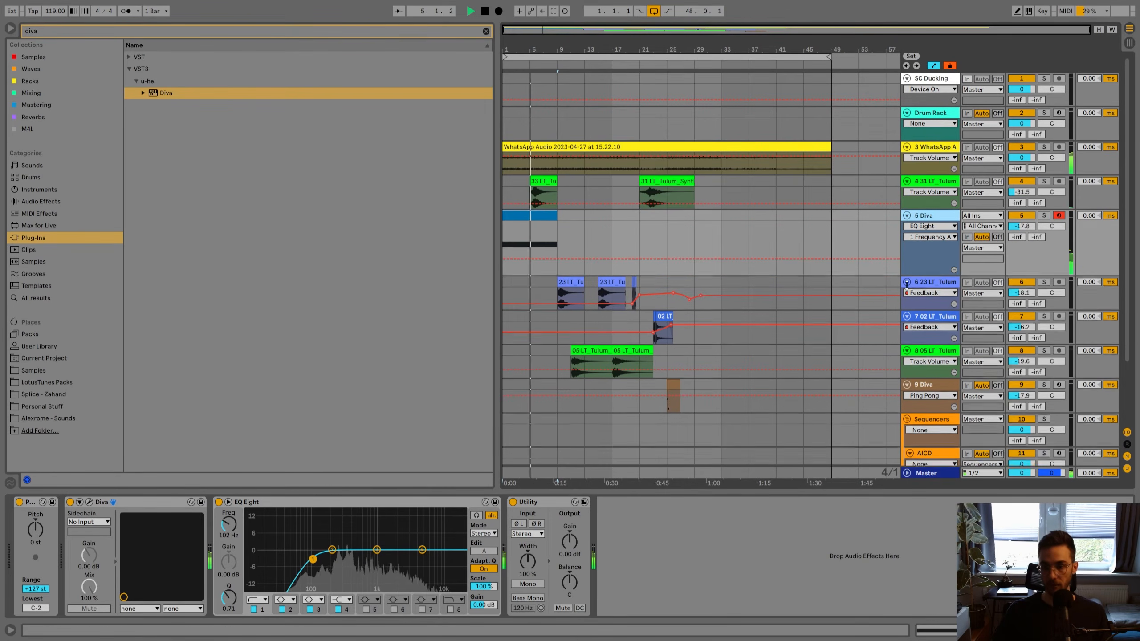
mouse_move(551, 218)
left_mouse_down()
mouse_move(828, 231)
mouse_move(551, 234)
left_mouse_up()
double_click(541, 218)
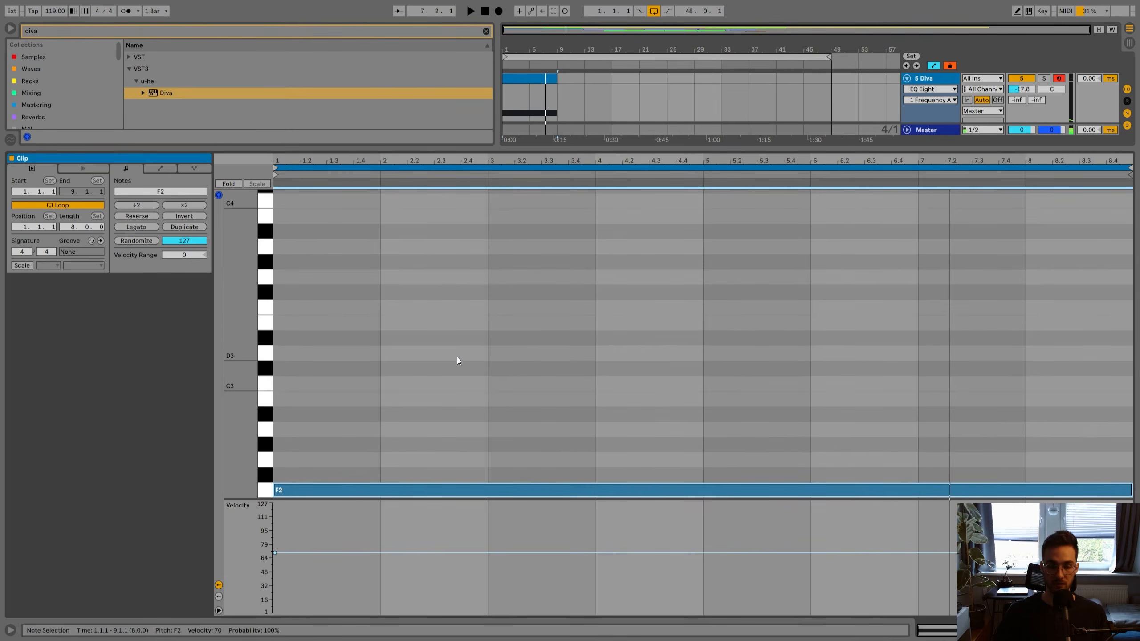
key("space")
key("shift+Tab")
scroll(564, 180, "up", 1)
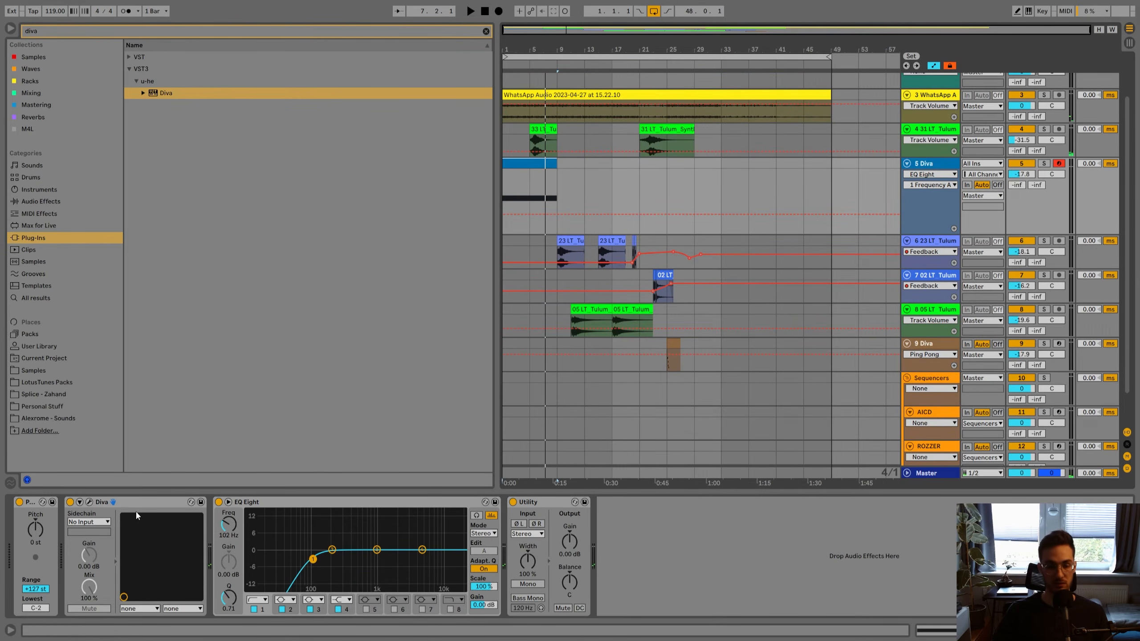
Show Diva's filter cutoff Frequency as the automation parameter of track 5.
left_click(90, 502)
left_click(321, 116)
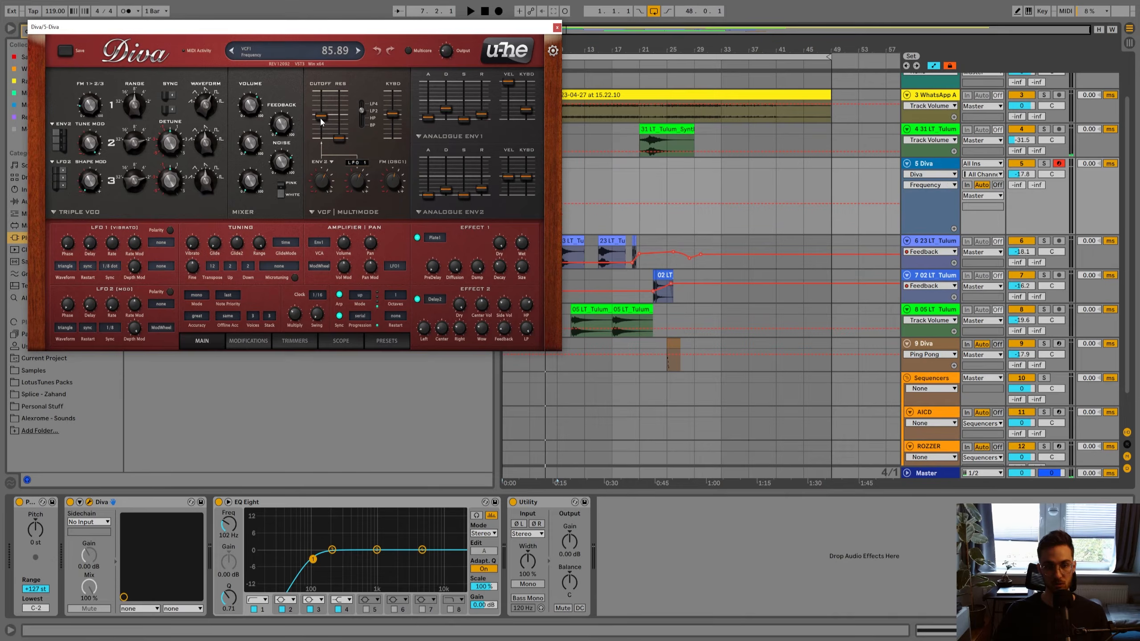
left_click(557, 28)
Extend the Diva clip to bar 21 with one F2 note spanning its full length, and duplicate it to bar 41.
scroll(579, 186, "up", 1)
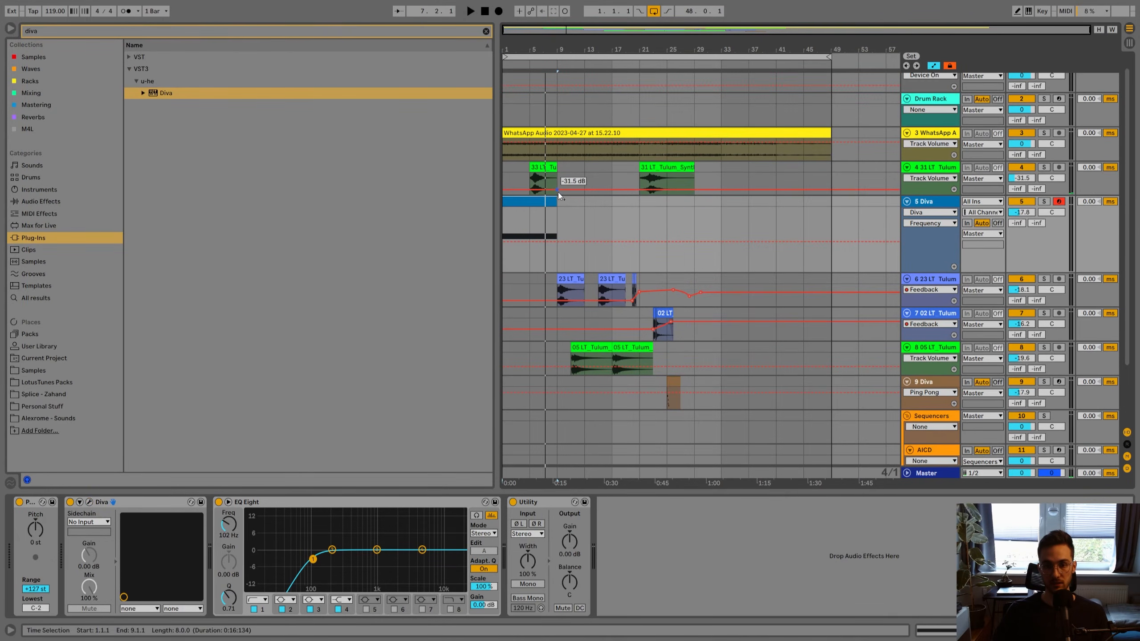
left_click_drag(562, 198, 622, 211)
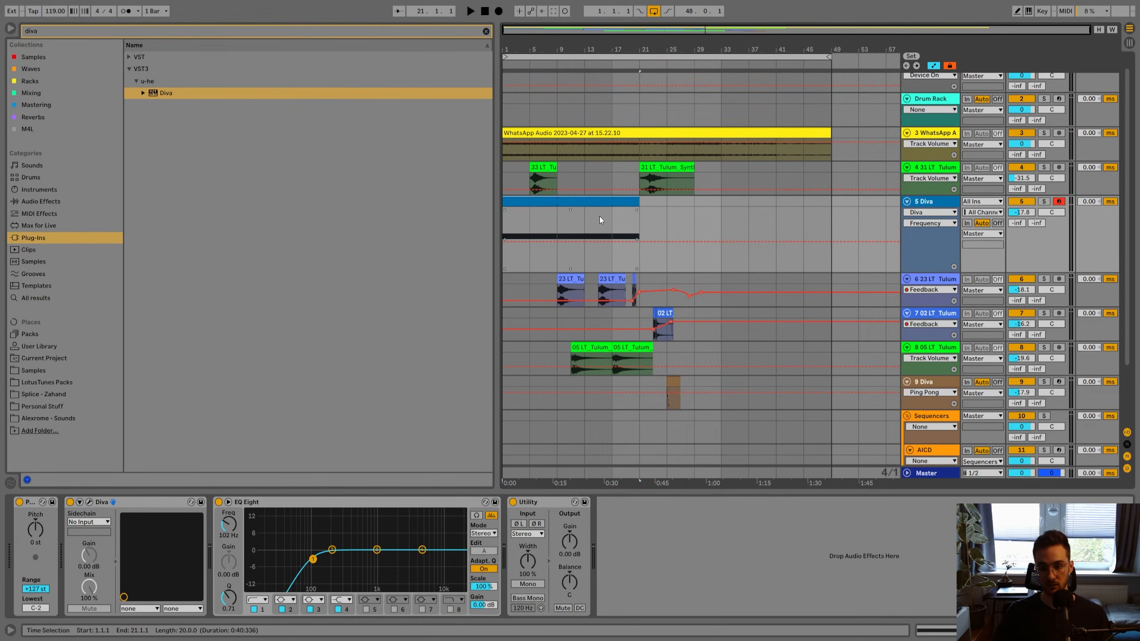
double_click(596, 204)
left_click_drag(615, 344, 1129, 349)
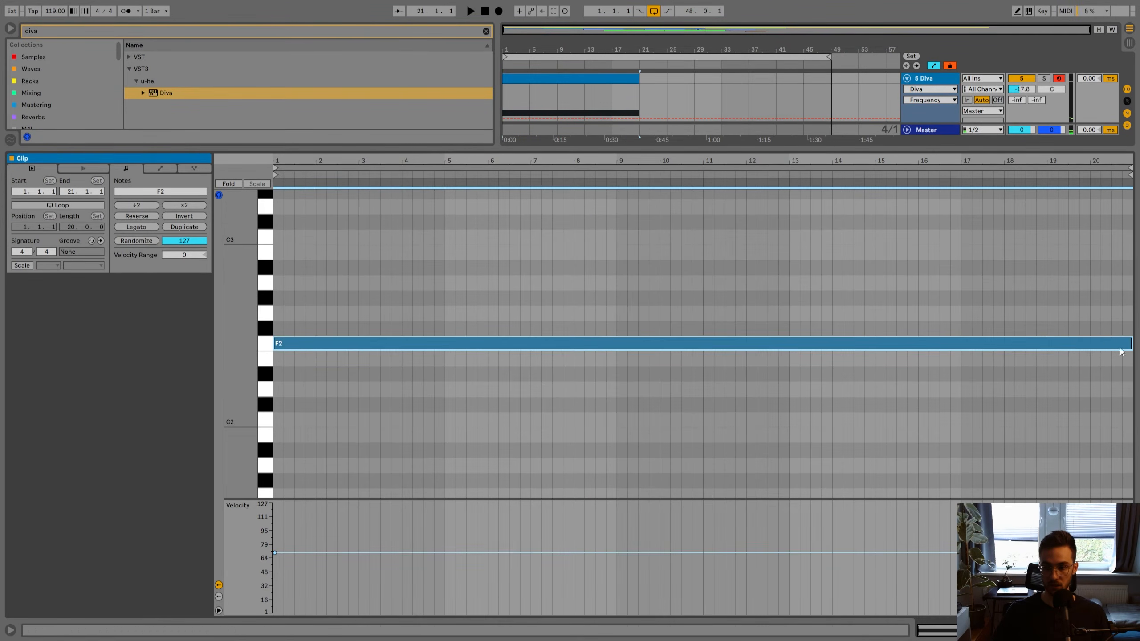
key("shift+Tab")
scroll(651, 224, "up", 1)
key("ctrl+d")
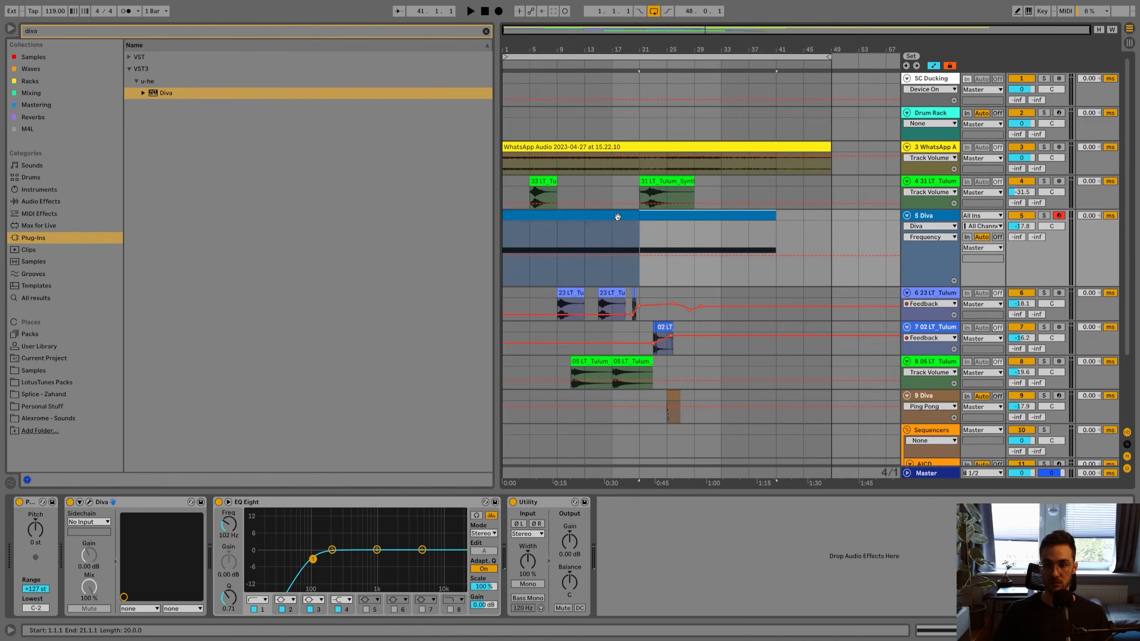
Automate Diva's cutoff to rise gradually from bar 1 to a peak at bar 21 and drop sharply there.
left_click(595, 249)
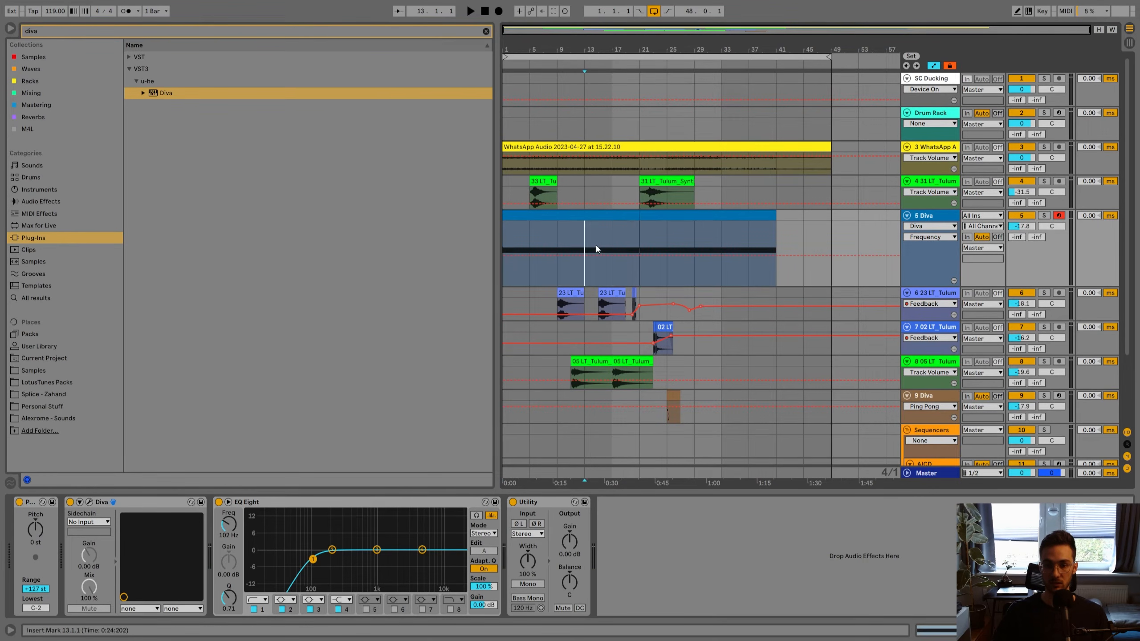
left_click(88, 502)
left_click_drag(501, 27, 363, 39)
left_click(617, 281)
left_click_drag(639, 282, 639, 242)
left_click(668, 247)
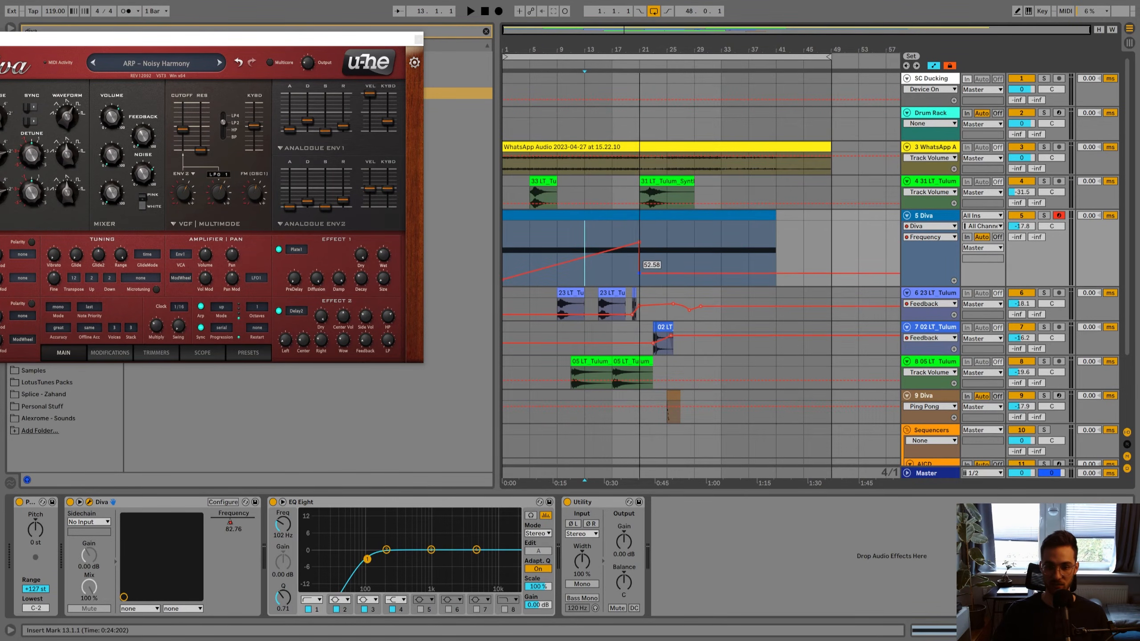
Audition the cutoff sweep, raise its peak at bar 21 slightly, and raise its starting point at bar 1.
key("space")
mouse_move(639, 243)
left_mouse_down()
mouse_move(639, 226)
mouse_move(639, 237)
left_mouse_up()
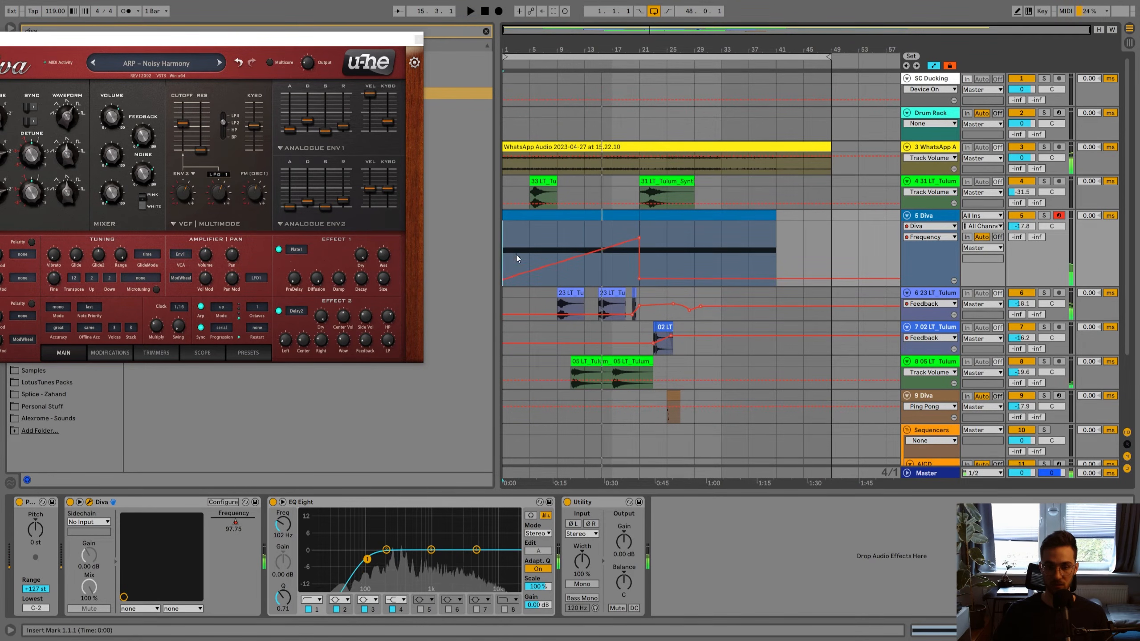
key("space")
left_click_drag(506, 273, 506, 266)
left_click(562, 238)
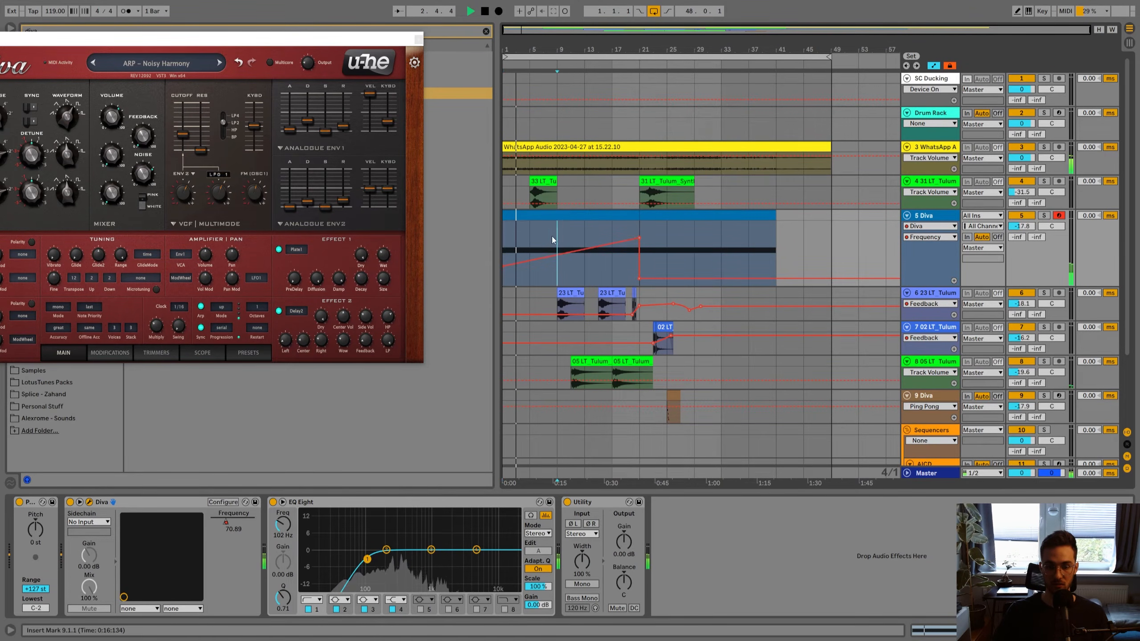
Close the Diva plug-in window, find the Delay effect in the Mixing collection, and add it to the Diva track.
left_click(418, 40)
left_click(66, 32)
type("delay")
left_click(48, 95)
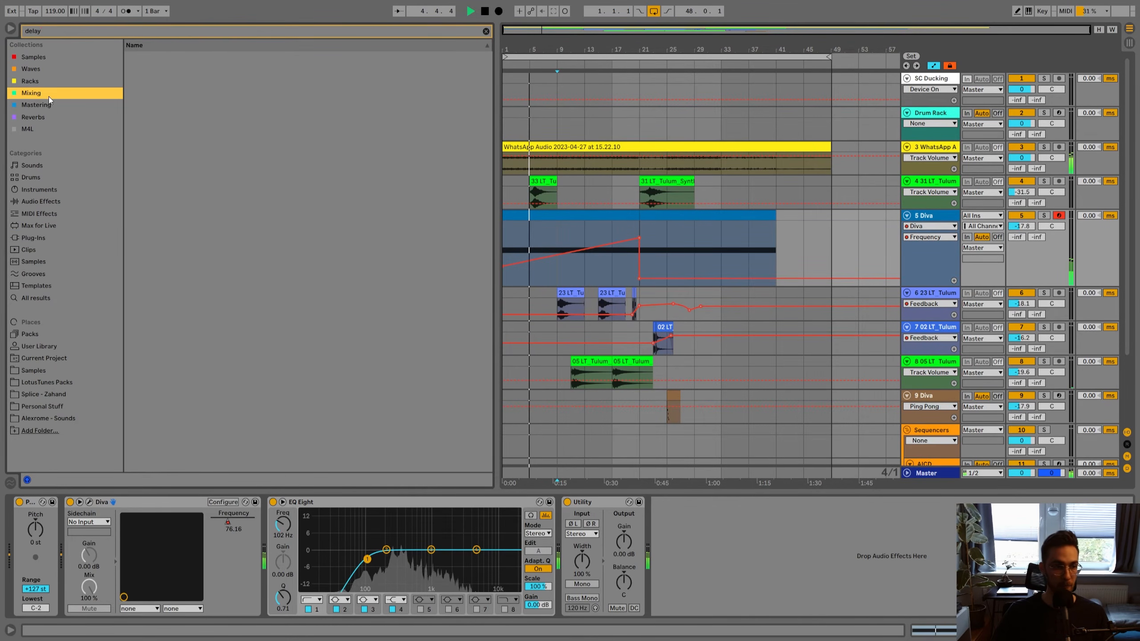
left_click(155, 62)
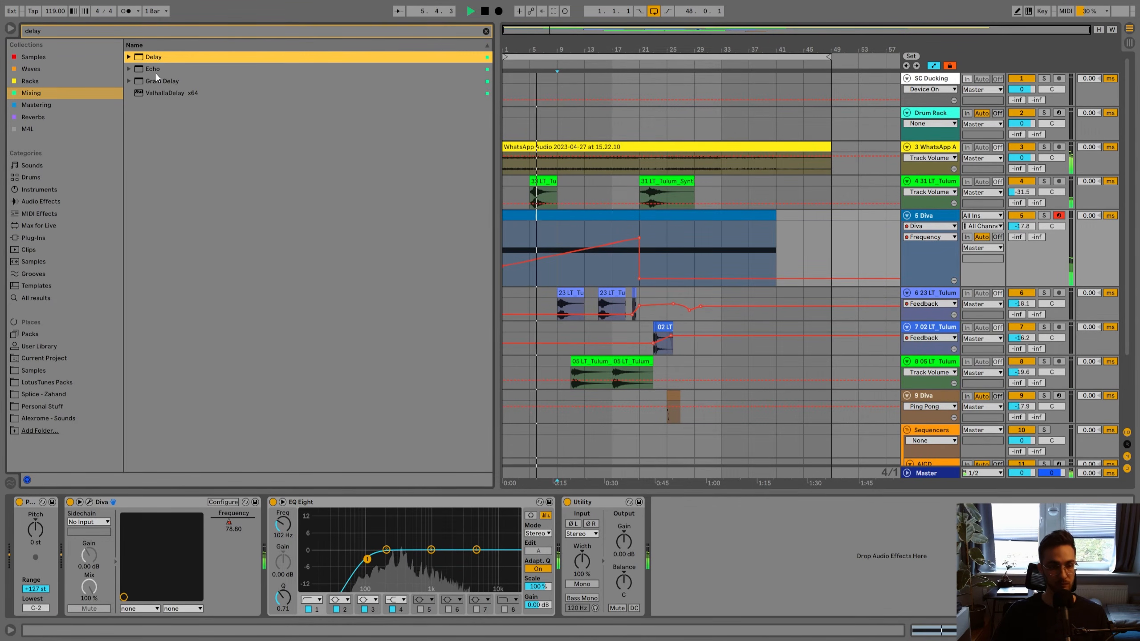
double_click(155, 61)
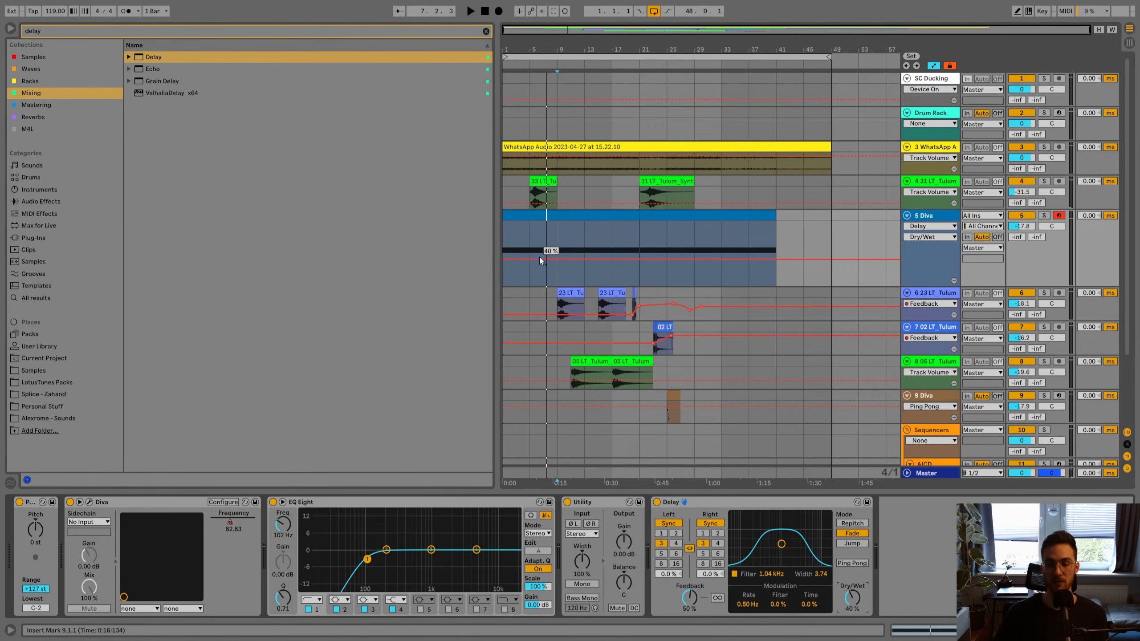
Play on with the Delay active and raise the peak of Diva's cutoff automation at bar 21 a little.
key("alt+Tab")
key("super+Down")
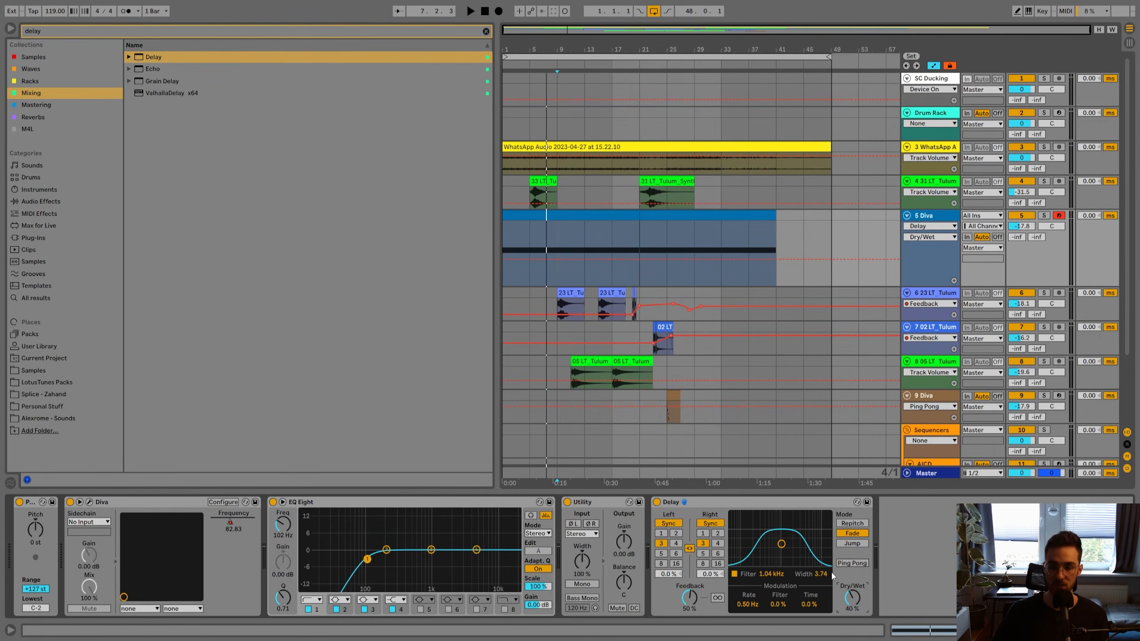
key("space")
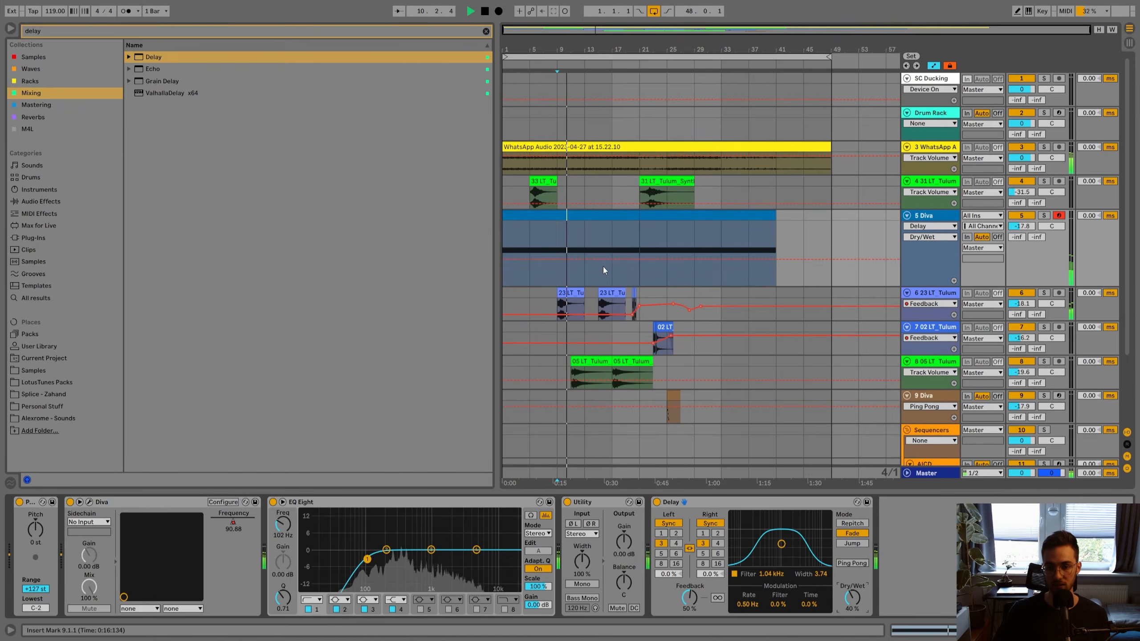
left_click(233, 521)
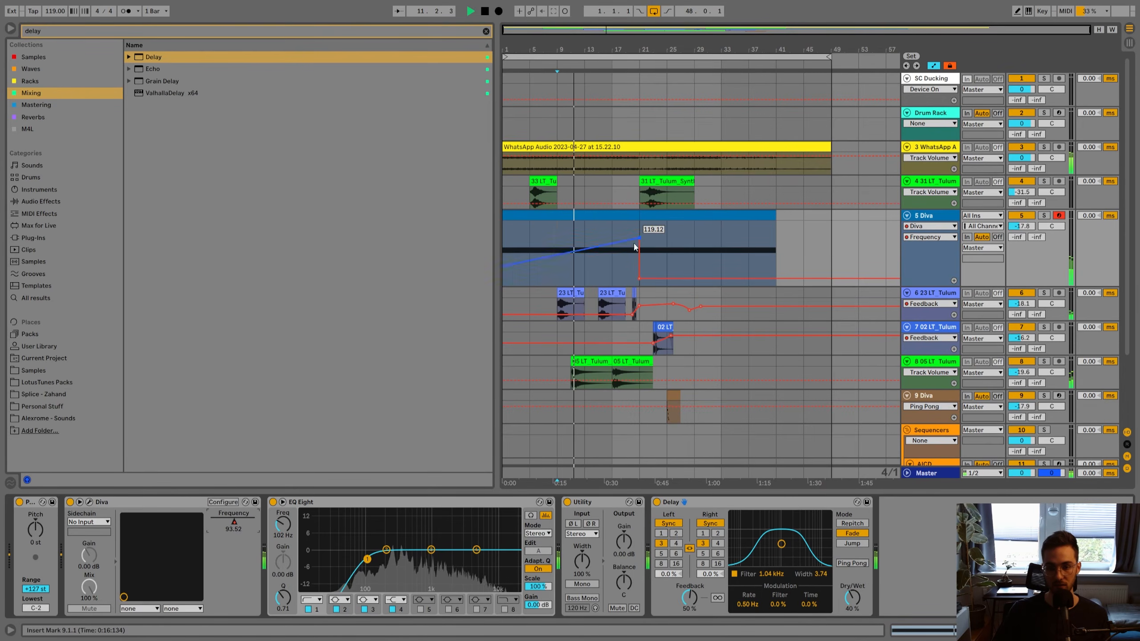
left_click_drag(640, 236, 640, 232)
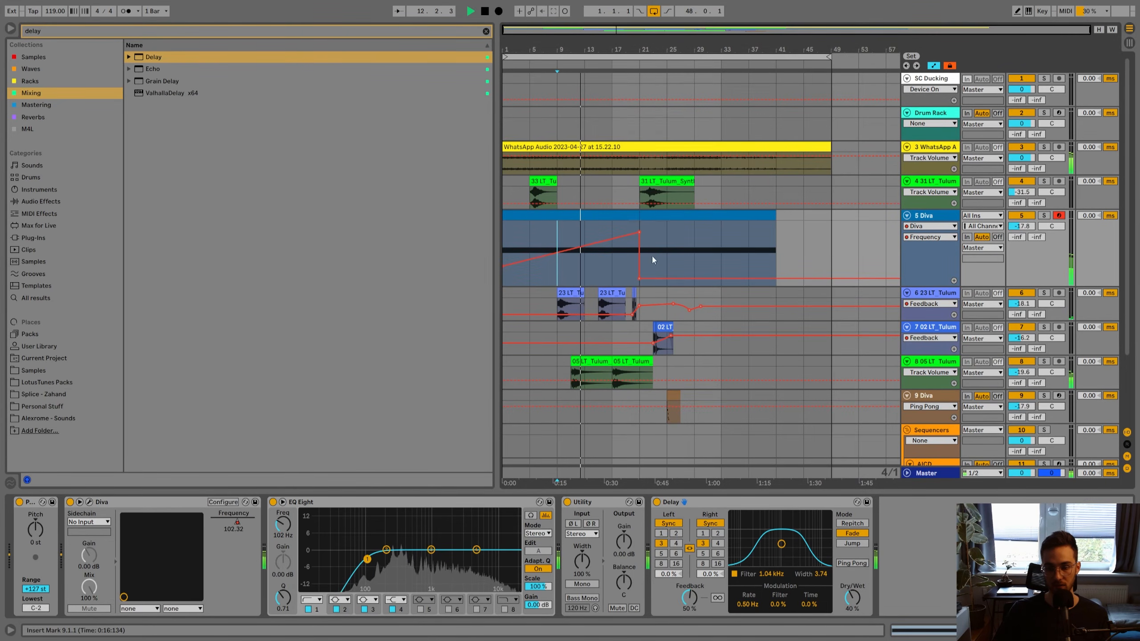
Set the Delay to Ping Pong with filter 2.24 kHz, width 4.41 and 39% Dry/Wet, and raise Diva's cutoff peak at bar 21 further.
left_click(852, 563)
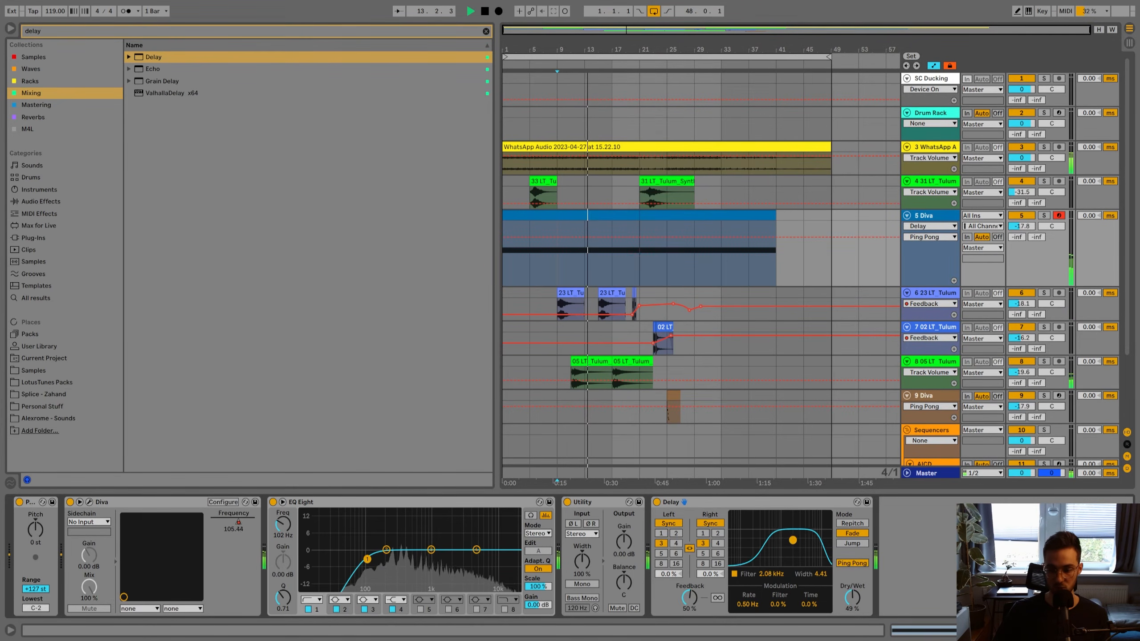
left_click_drag(856, 597, 855, 604)
key("a")
key("a")
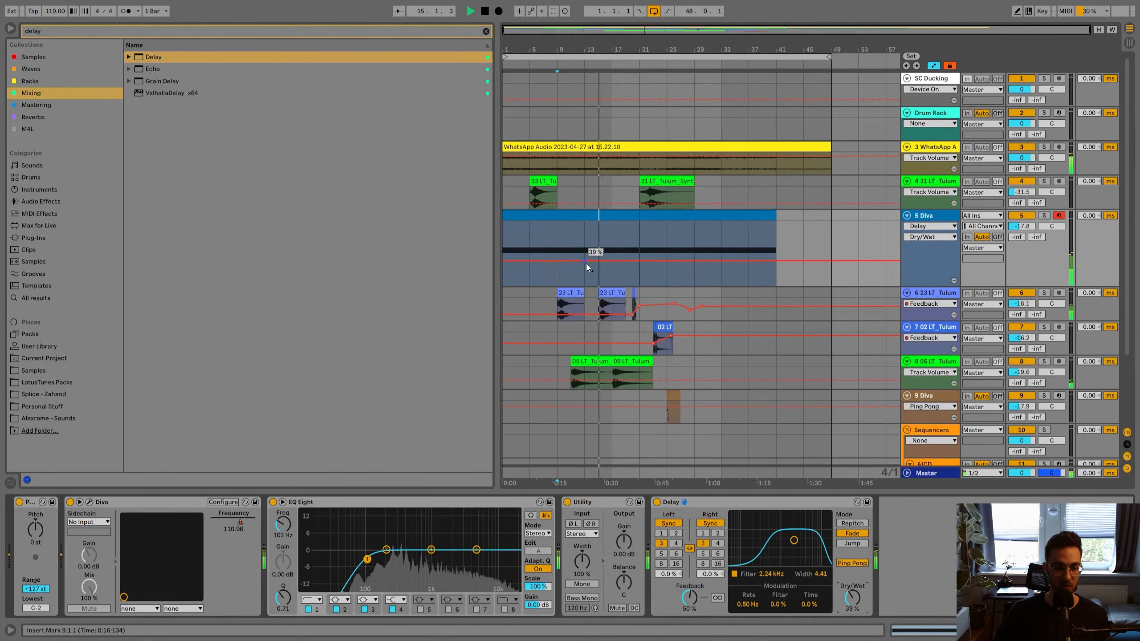
left_click(249, 529)
left_click_drag(638, 233, 639, 226)
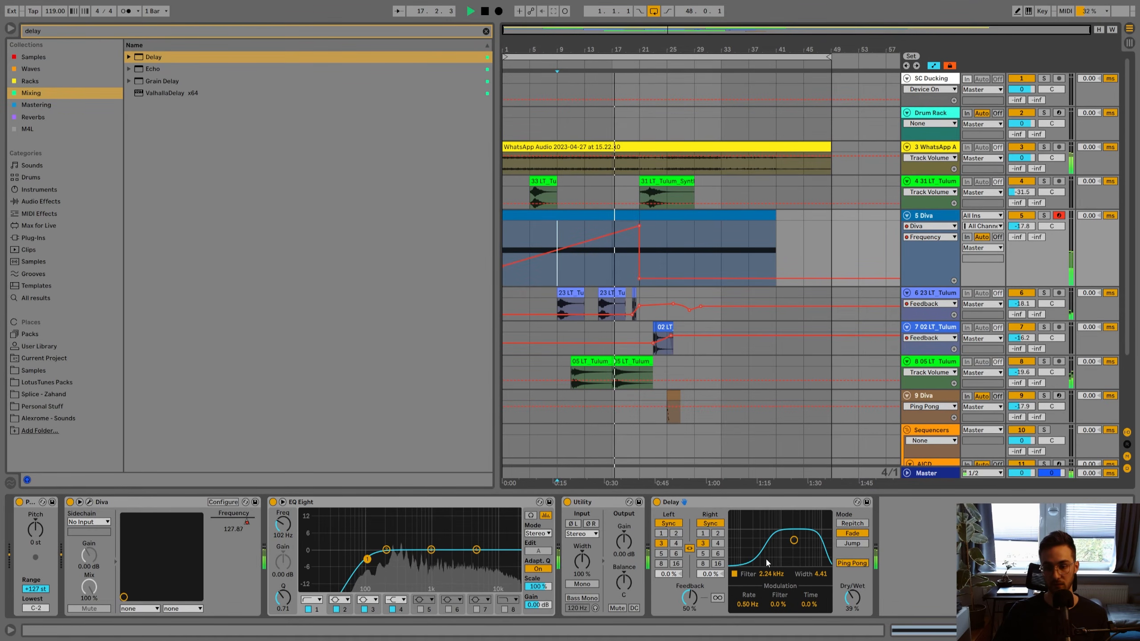
Automate the Delay's Dry/Wet to rise from bar 13 to a peak at bar 21 and drop sharply there to 21%.
left_click(852, 597)
left_click(584, 260)
mouse_move(639, 261)
left_mouse_down()
mouse_move(640, 233)
mouse_move(642, 267)
left_mouse_up()
left_click(659, 233)
left_click(665, 216)
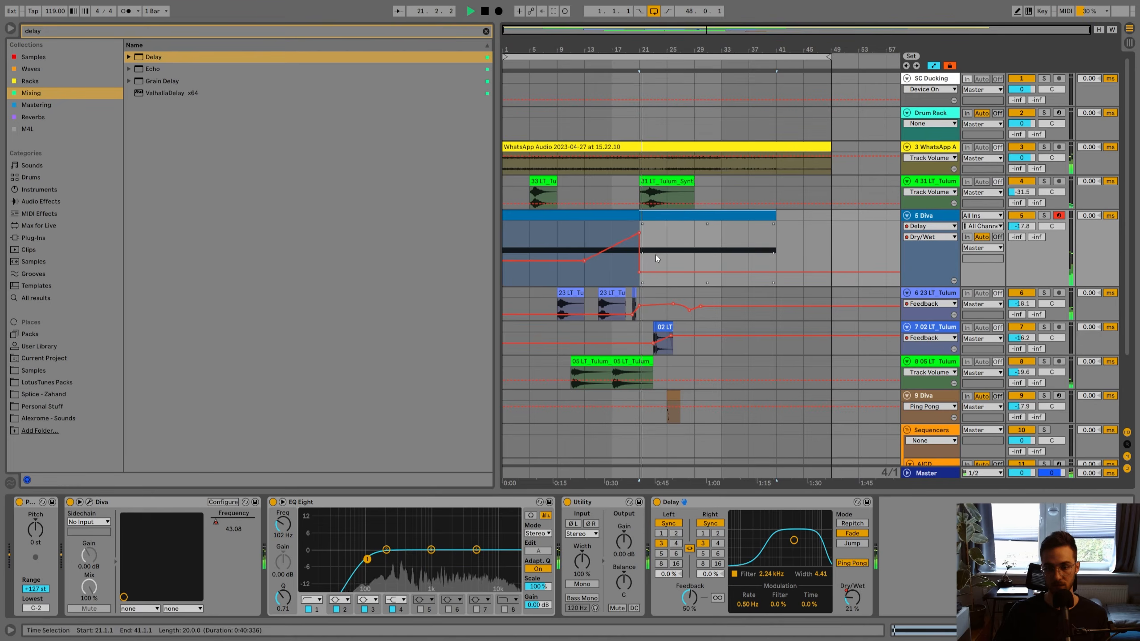
left_click_drag(637, 48, 633, 120)
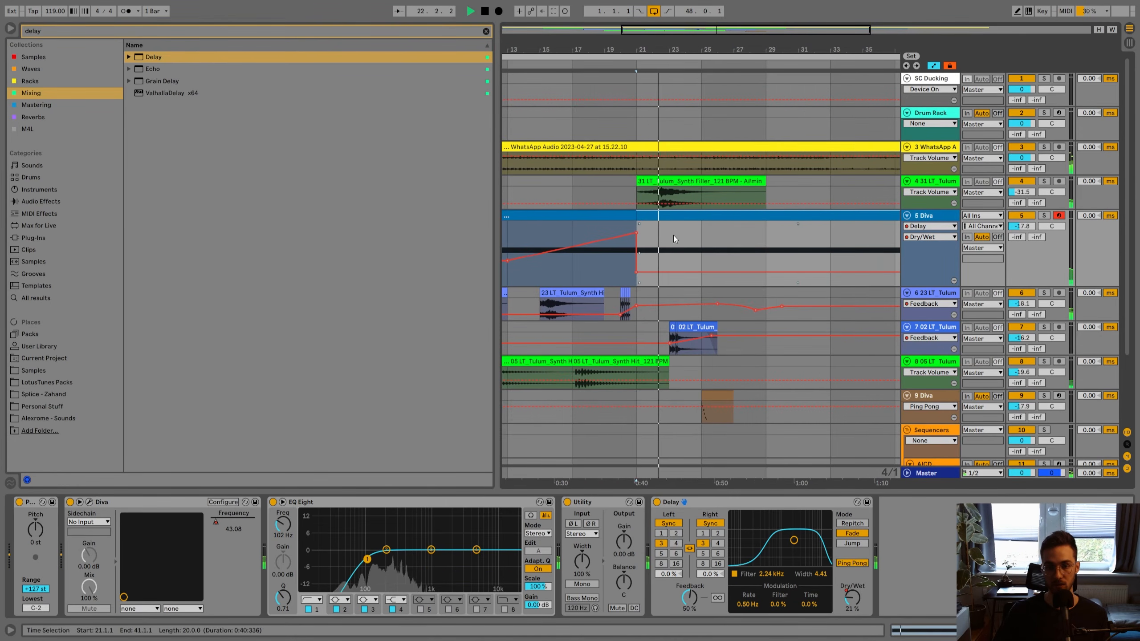
mouse_move(634, 230)
left_click(579, 221)
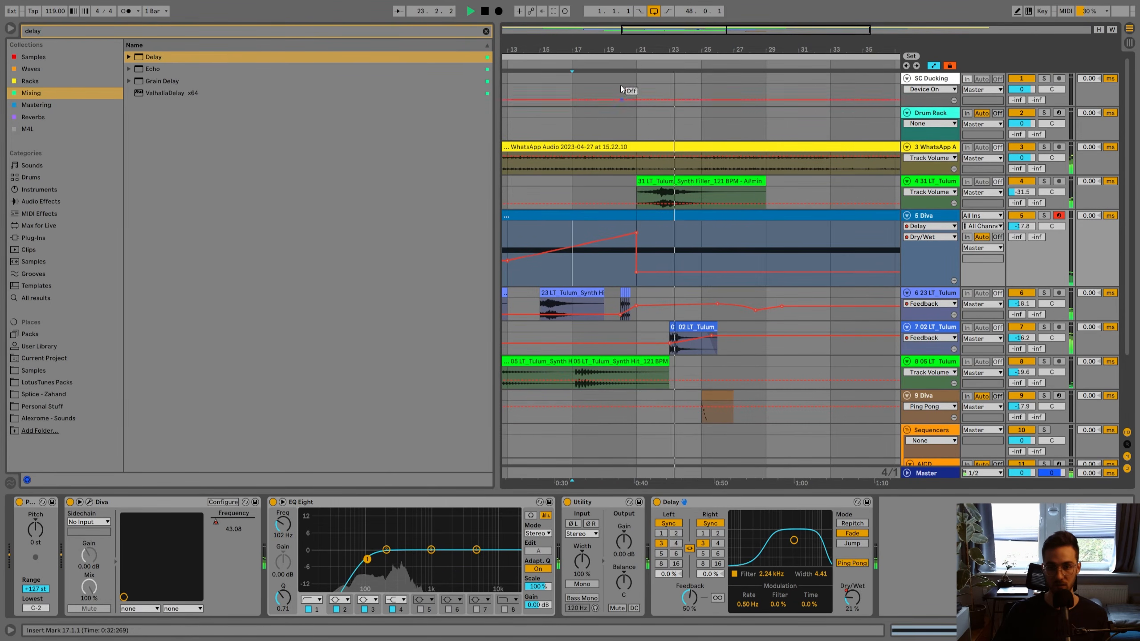
scroll(638, 147, "down", 2)
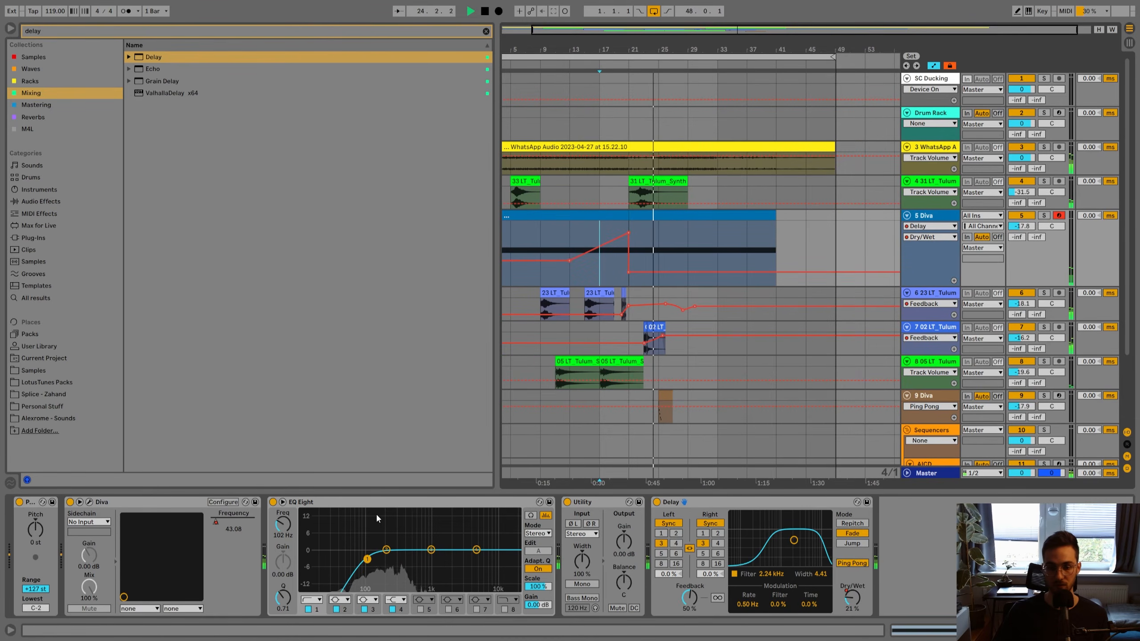
Automate a second rise from bar 21 to bar 41 for Diva's cutoff, ending at 122.68, and for the Delay's Dry/Wet.
left_click(234, 526)
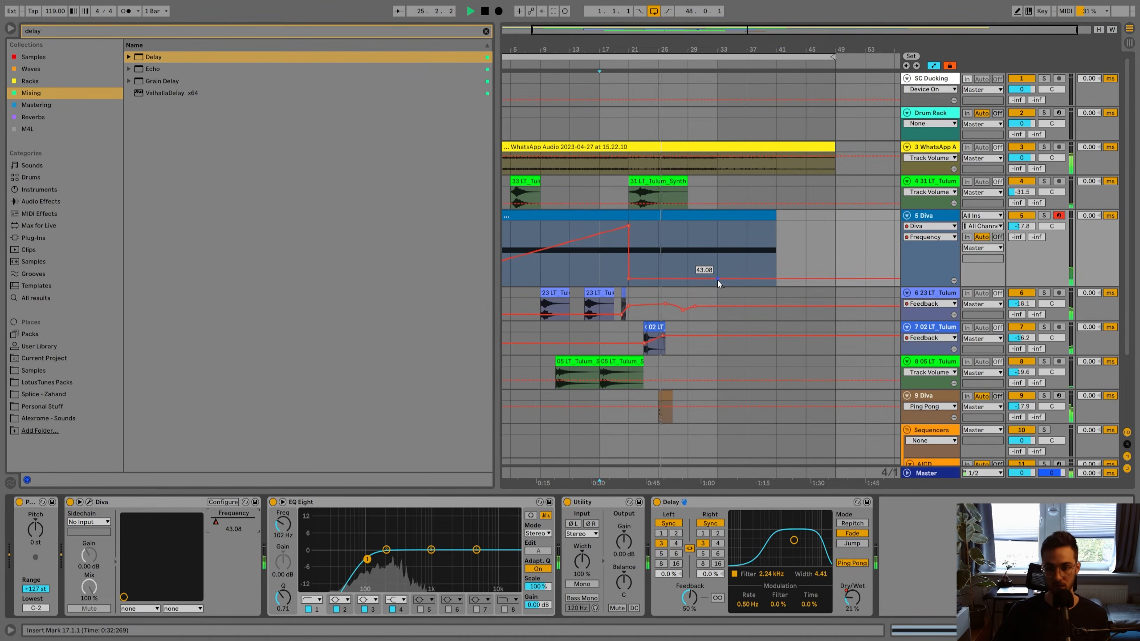
left_click_drag(688, 278, 776, 236)
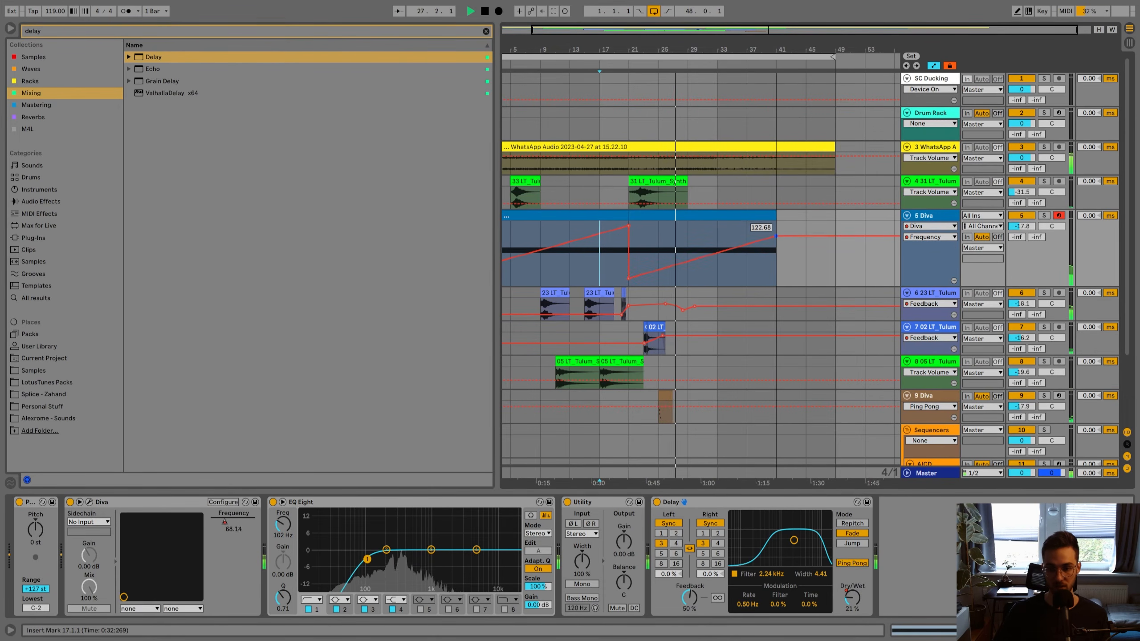
left_click(852, 598)
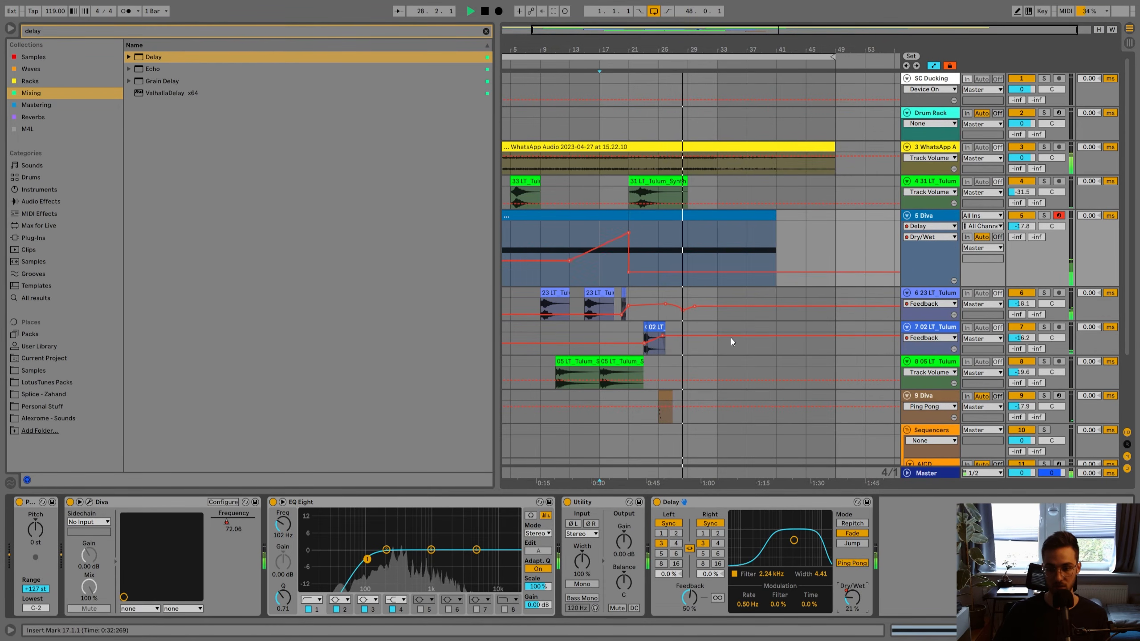
left_click_drag(775, 272, 776, 251)
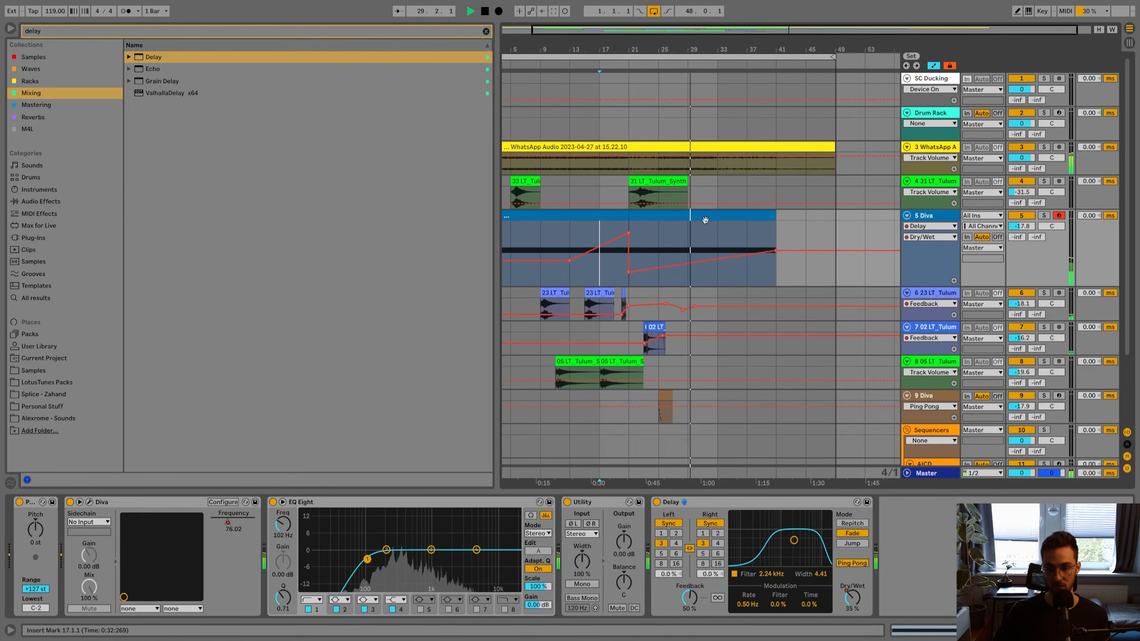
Copy the clips of tracks 6, 7 and 8 between bars 9 and 25 so that the copies start at bar 33.
left_click(697, 216)
left_click(718, 243)
scroll(649, 177, "down", 2)
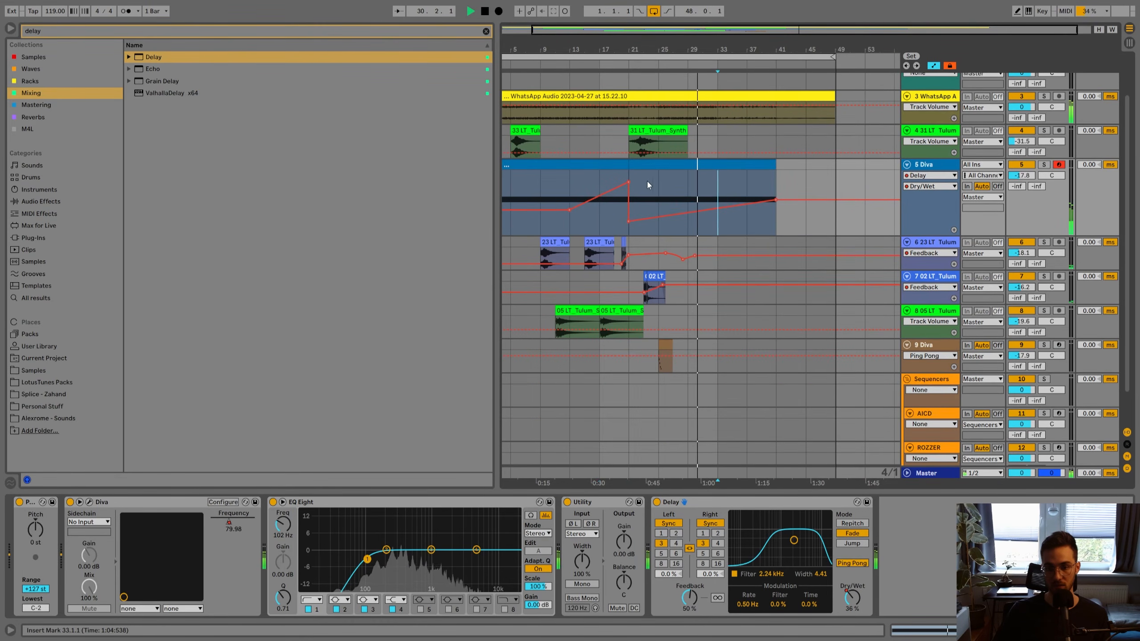
scroll(649, 177, "up", 1)
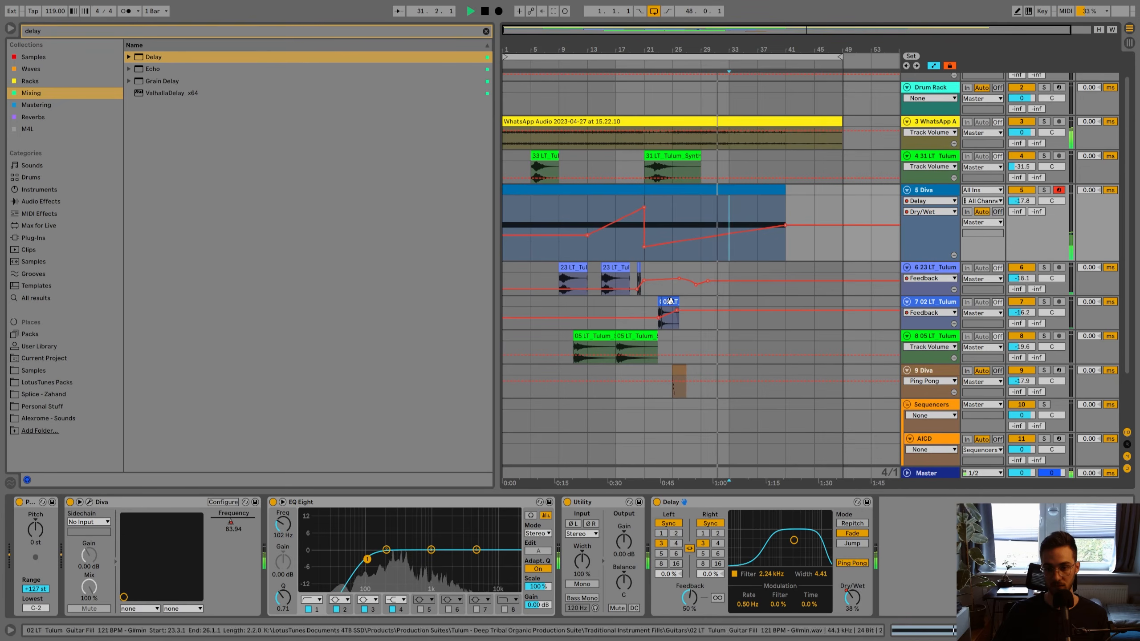
left_click(576, 277)
left_click(680, 350, "shift")
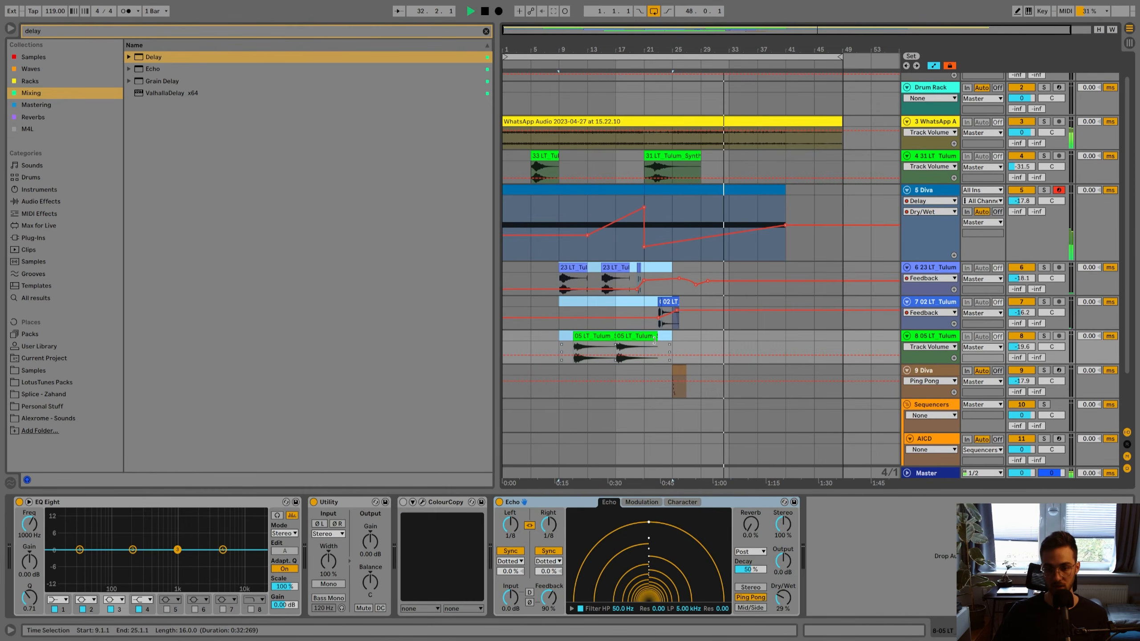
left_click_drag(564, 269, 735, 269)
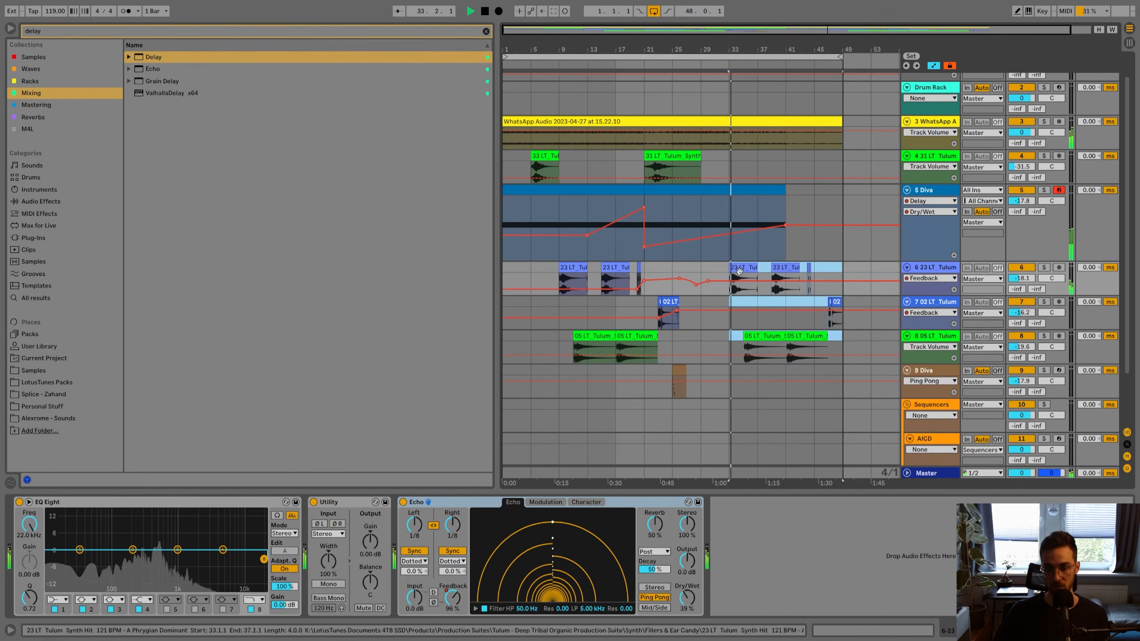
left_click_drag(742, 49, 742, 45)
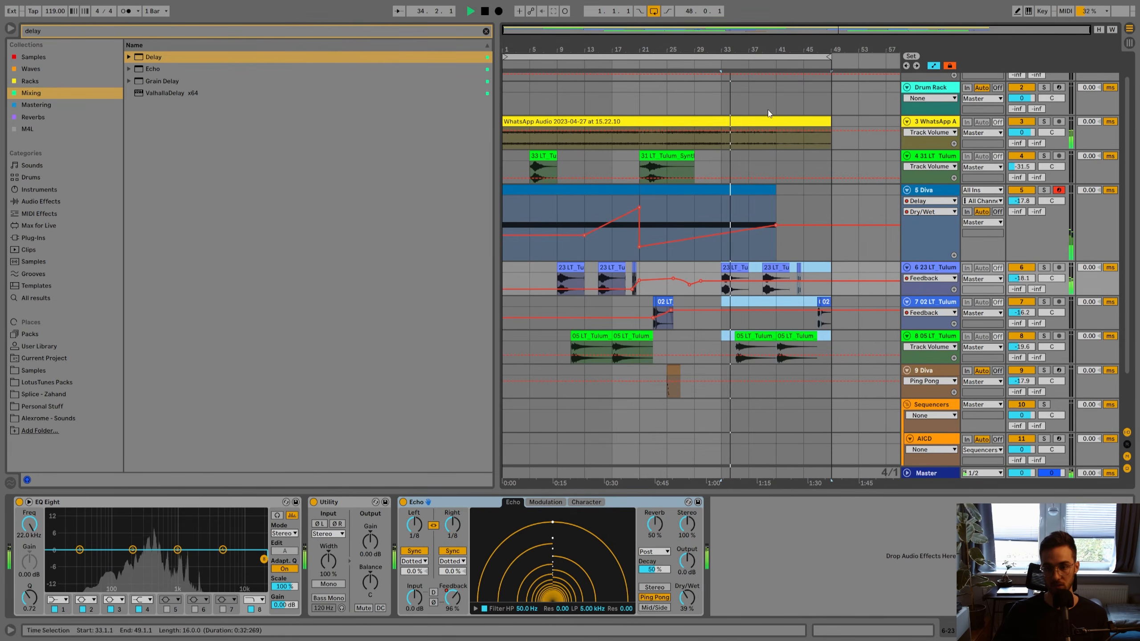
Fit all tracks into the arrangement's height and stop playback.
scroll(771, 230, "up", 1)
left_click(772, 230)
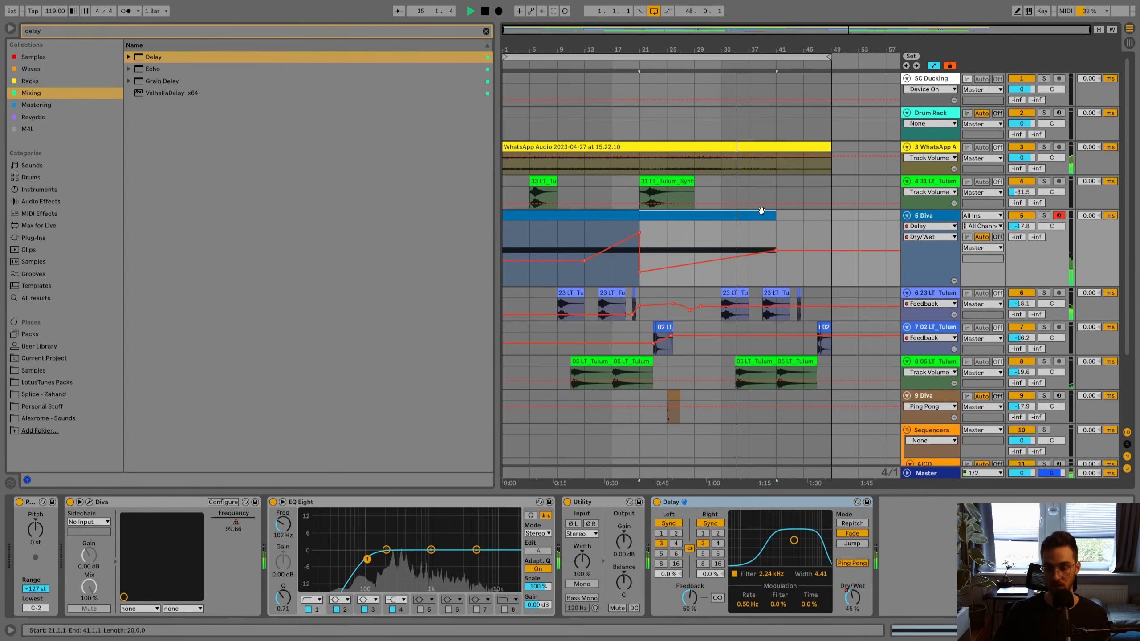
key("h")
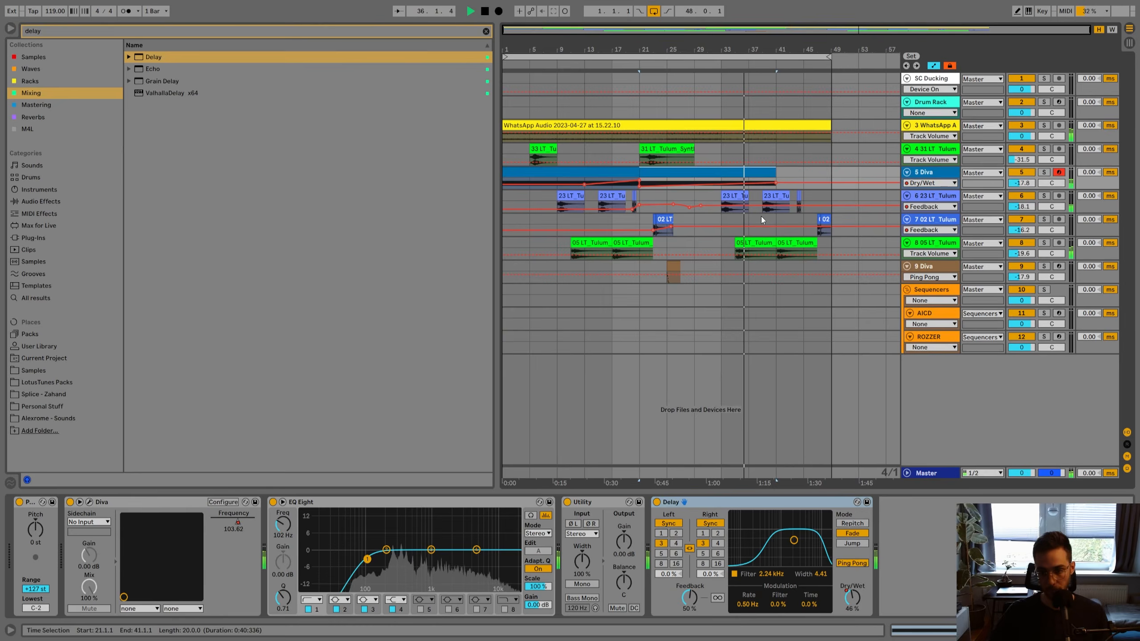
left_click(753, 218)
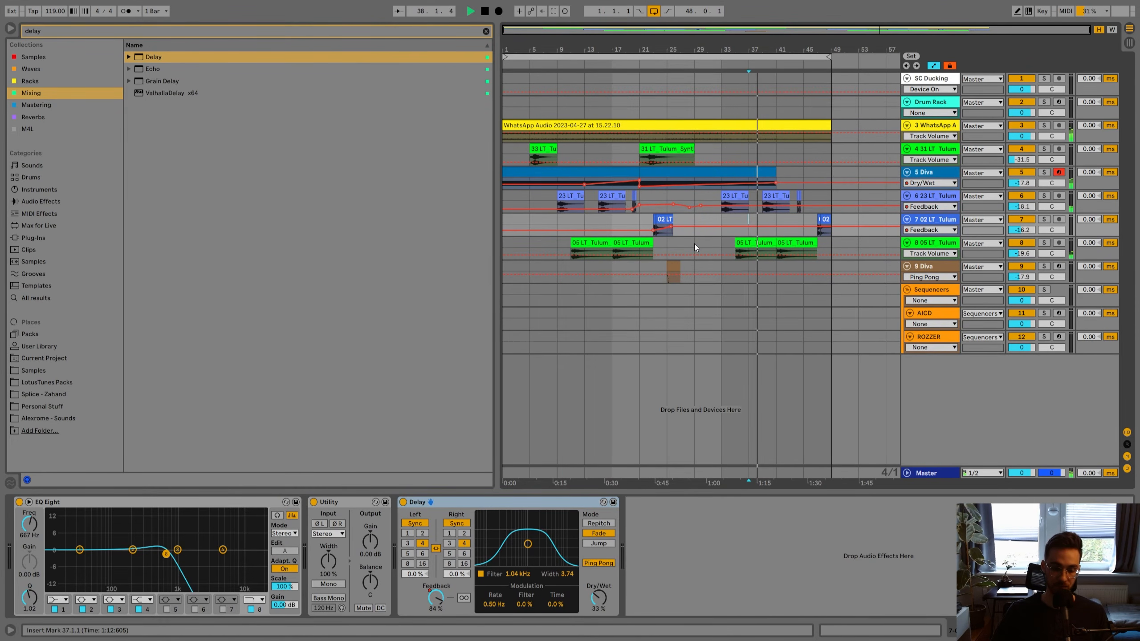
key("space")
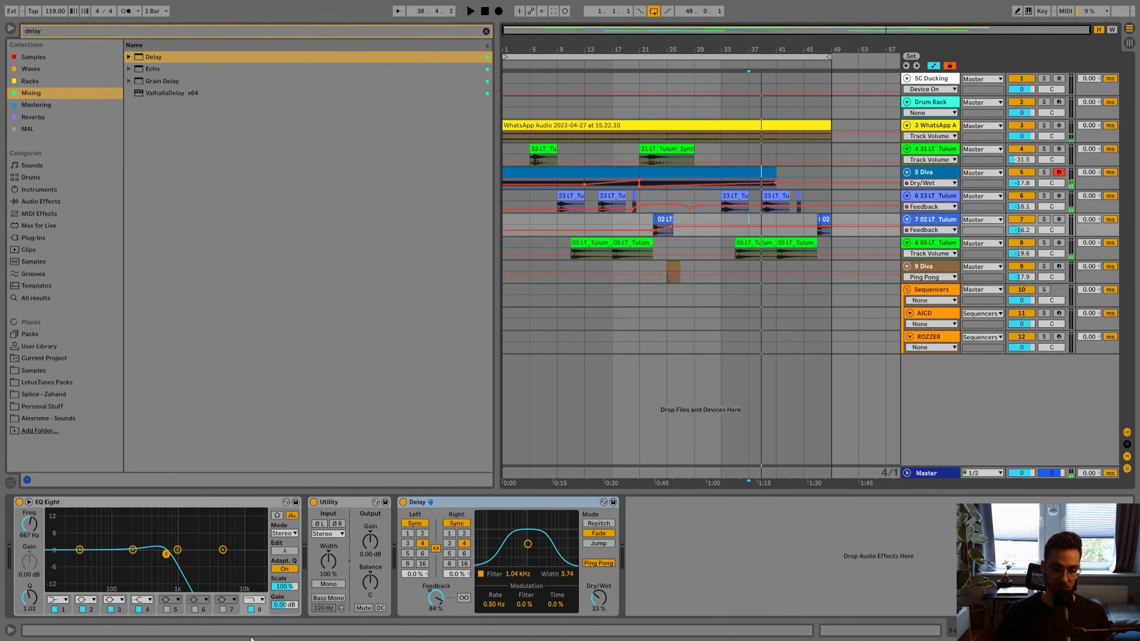
Import the 117 BPM vocal recording from the Vocal folder of the 17.03.23 project onto a new audio track, with Warp off.
key("super+e")
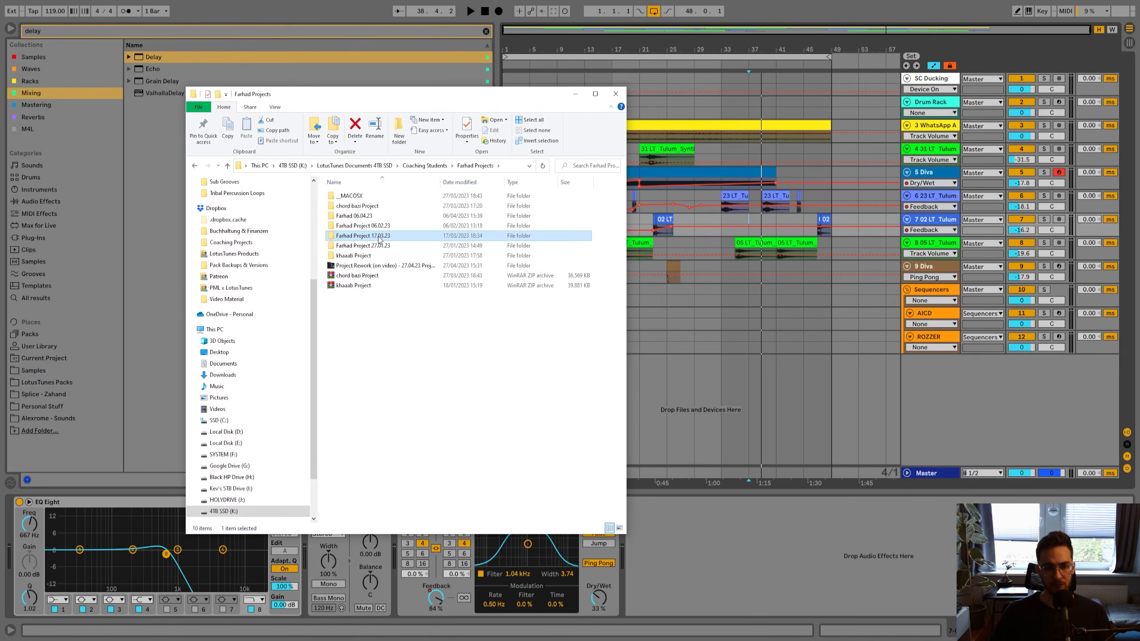
double_click(377, 236)
double_click(374, 219)
left_click(360, 198)
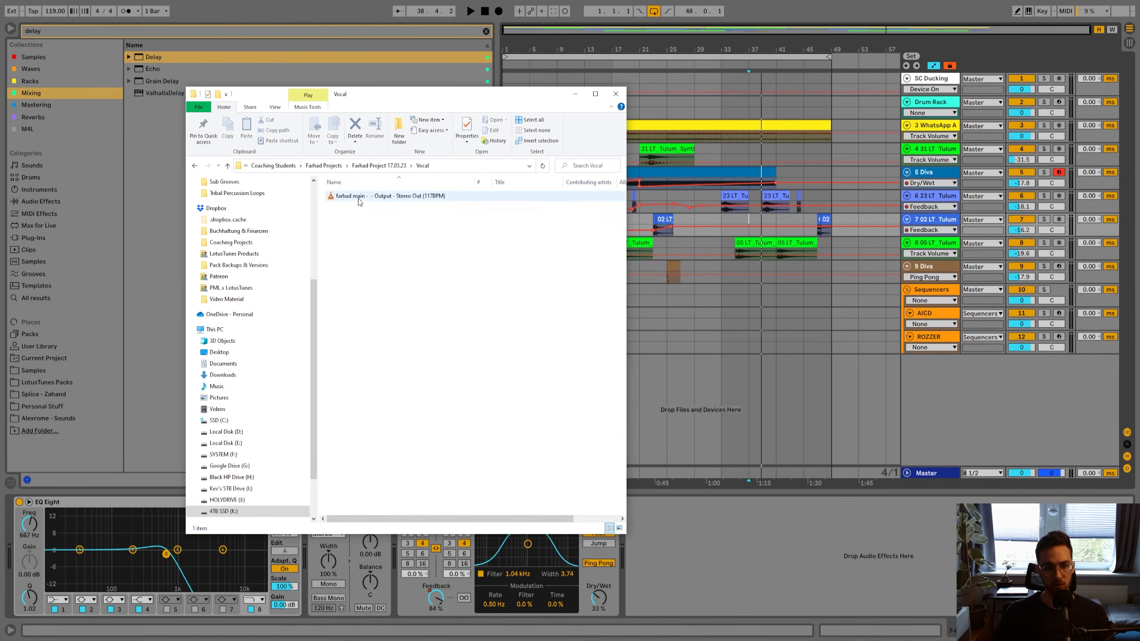
left_click_drag(377, 199, 573, 369)
double_click(567, 360)
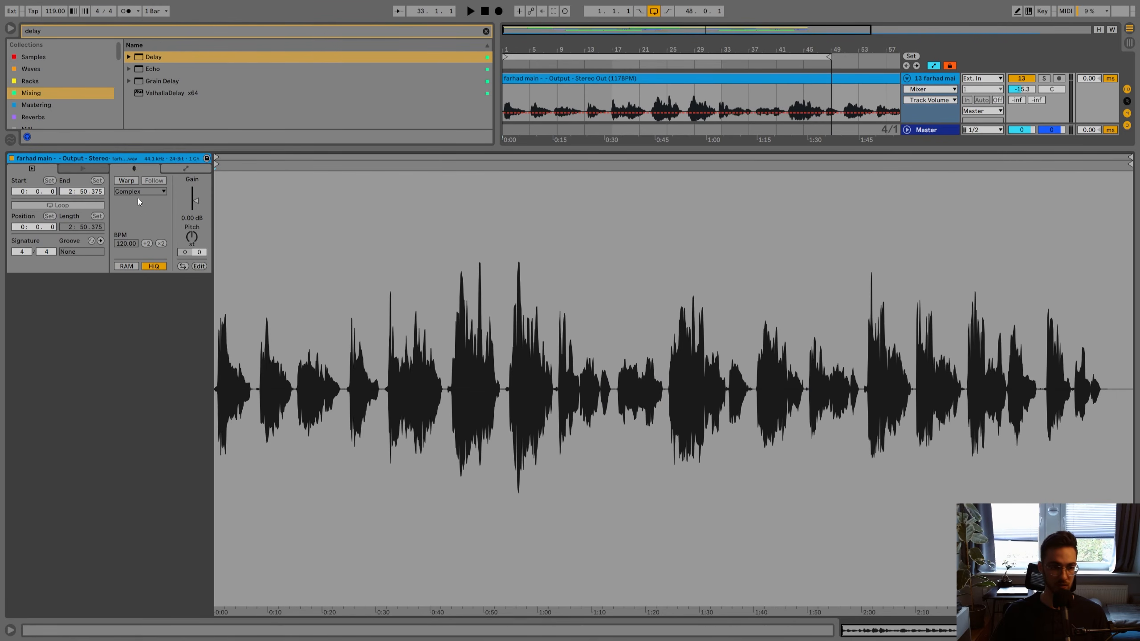
left_click(126, 180)
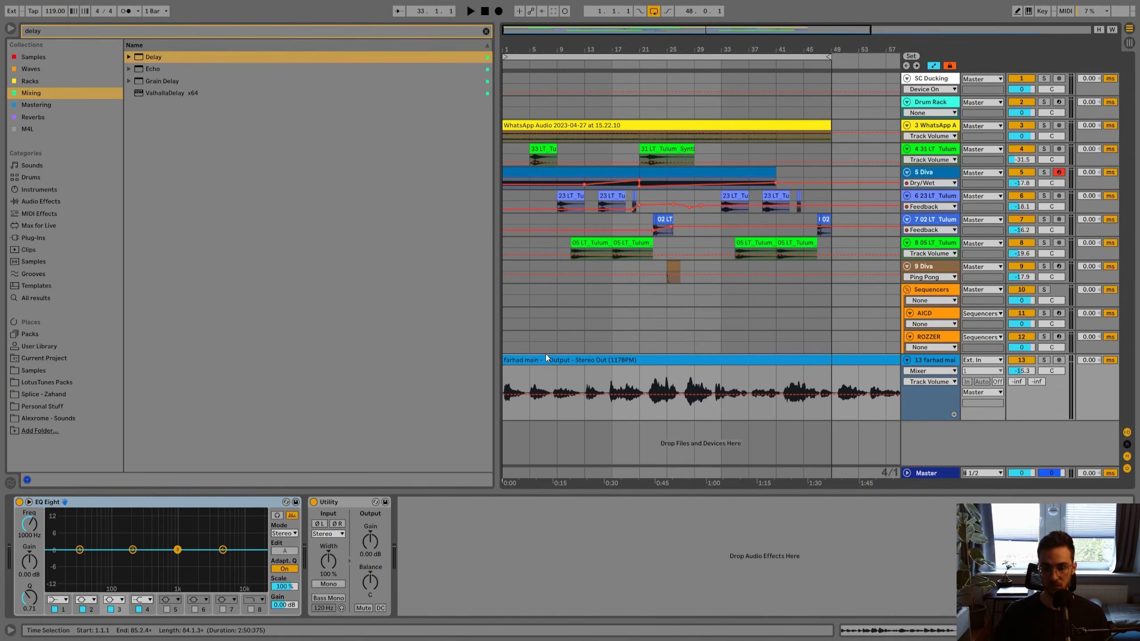
Move the vocal clip to start at bar 21, split it at bar 25, and delete the part after the split.
left_click_drag(545, 355, 688, 352)
left_click_drag(651, 30, 618, 41)
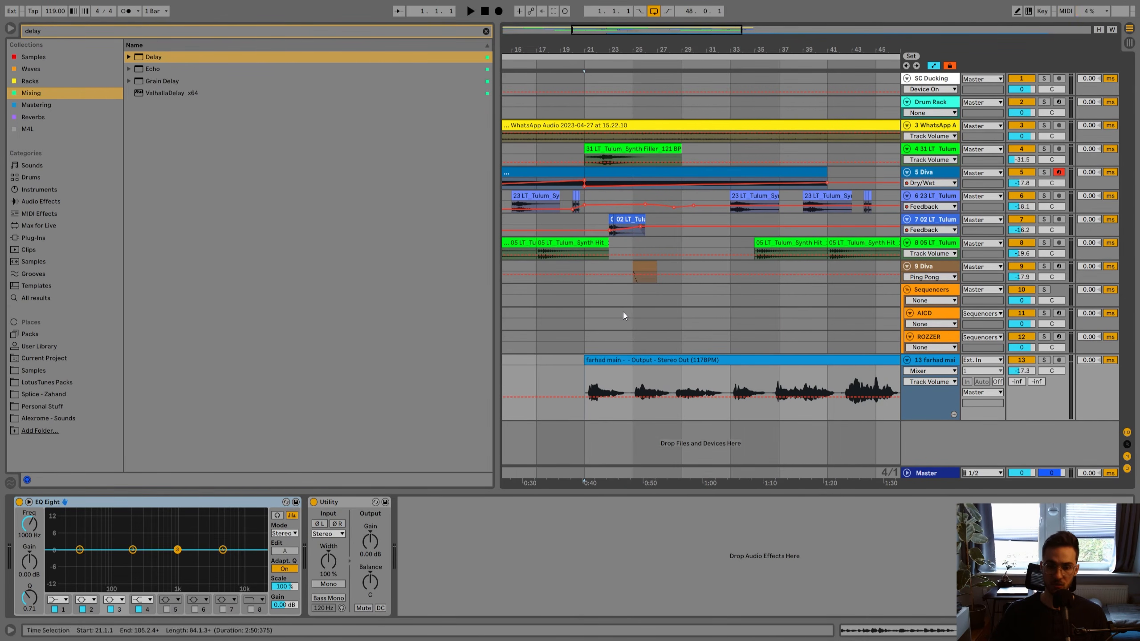
left_click(633, 381)
right_click(632, 382)
left_click(656, 362)
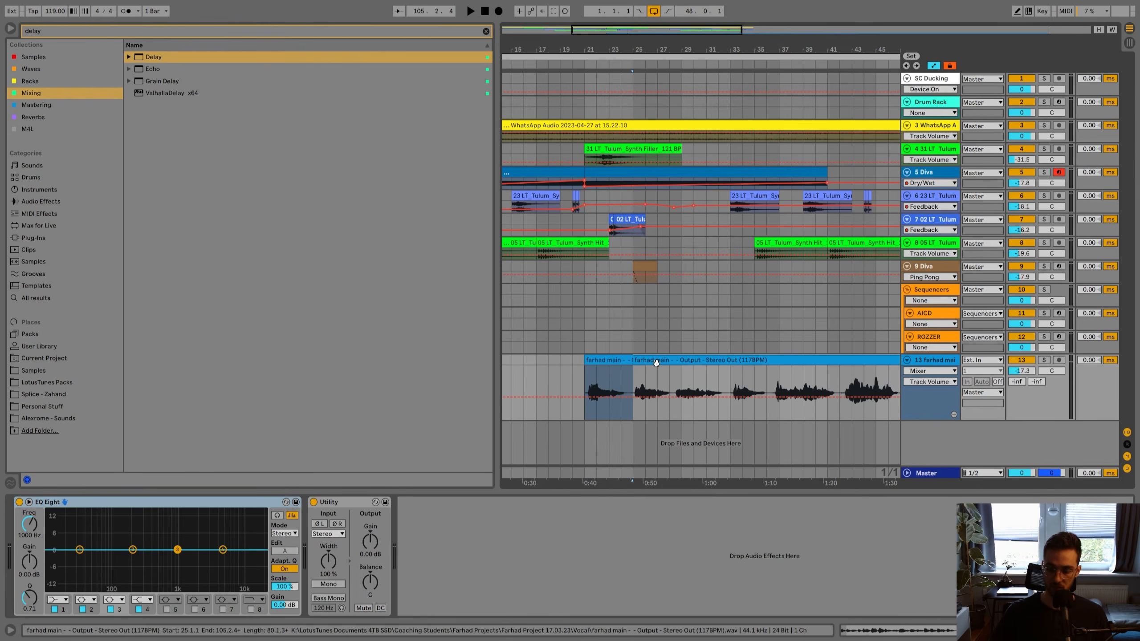
key("Delete")
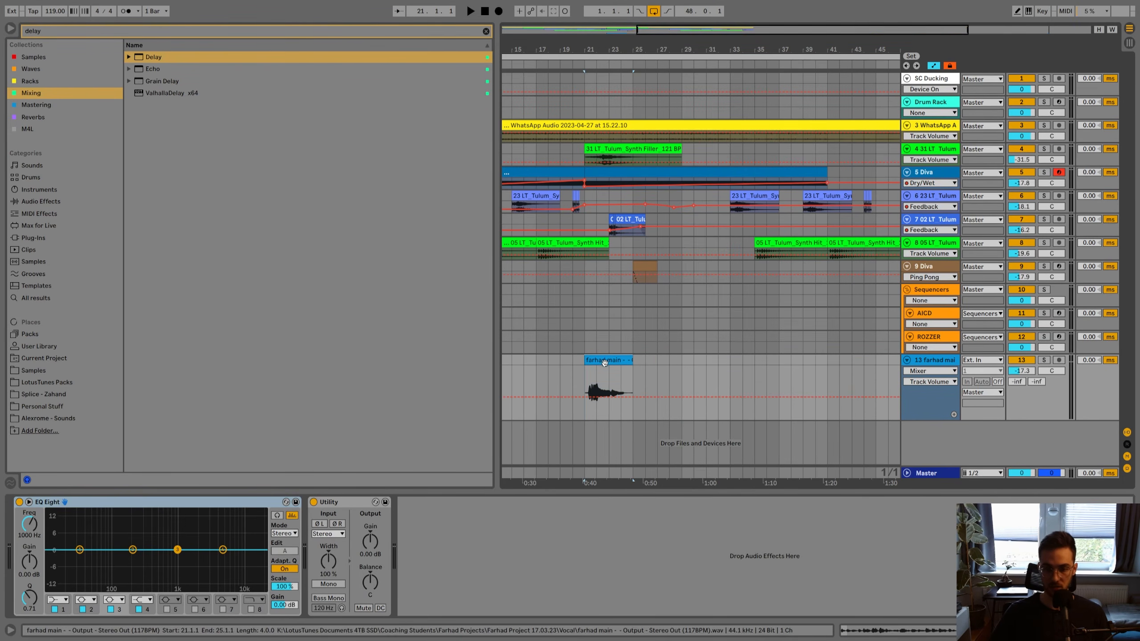
Audition the vocal clip in the arrangement, transpose it down one semitone, and listen to it again.
left_click(603, 360)
key("space")
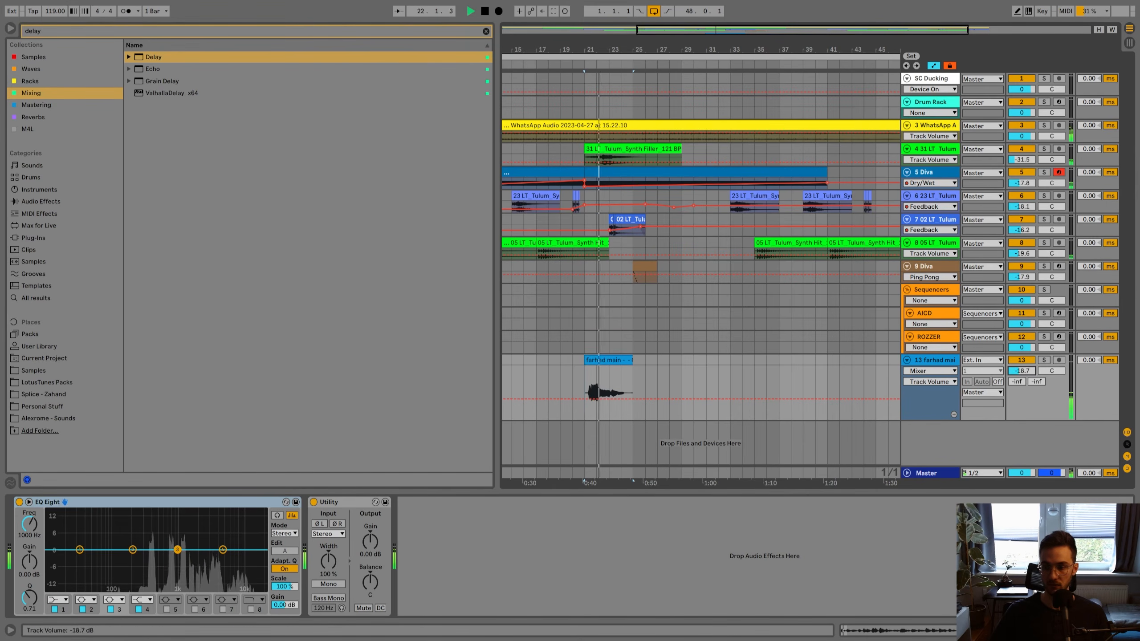
key("space")
double_click(619, 360)
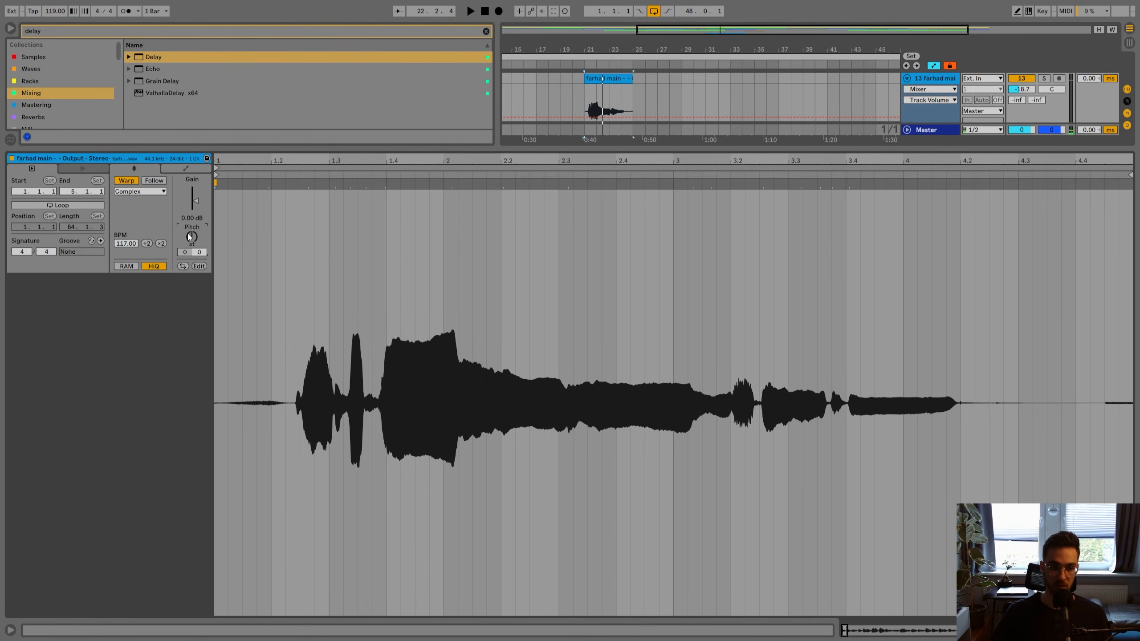
key("Down")
key("space")
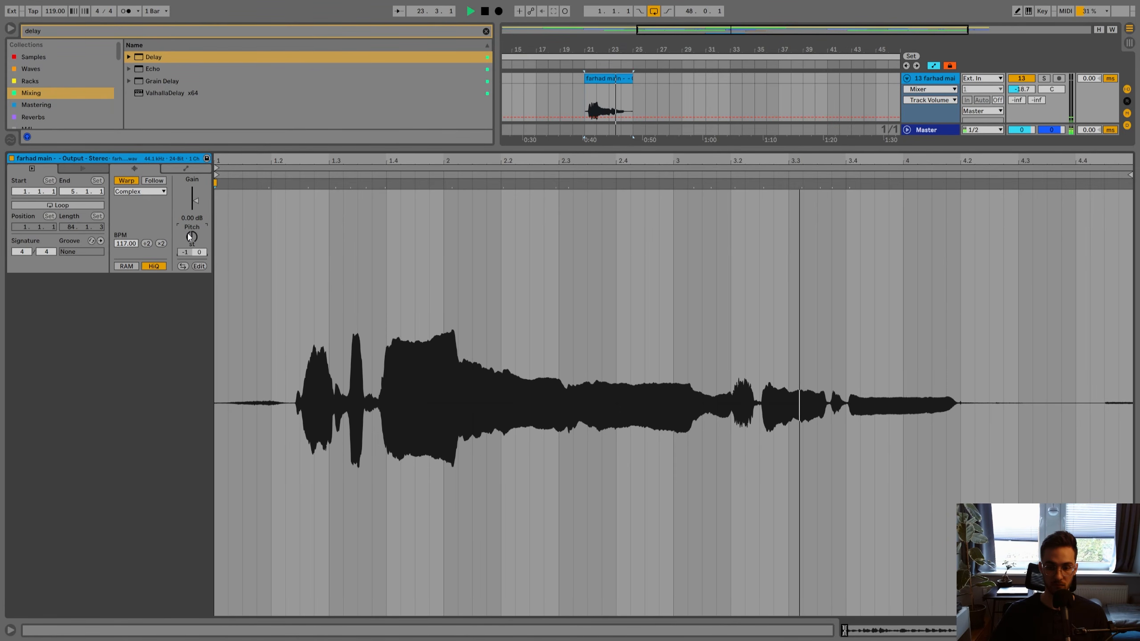
key("space")
Shorten the vocal clip so that it ends at bar 24.
key("shift+Tab")
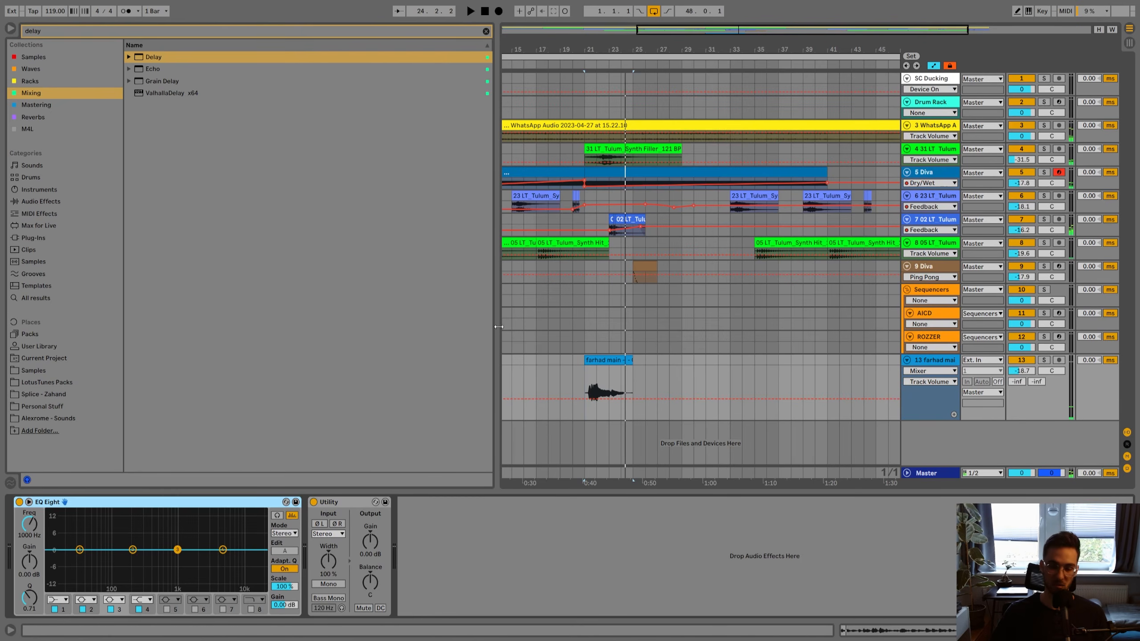
left_click(614, 363)
mouse_move(632, 360)
left_mouse_down()
mouse_move(755, 360)
mouse_move(621, 361)
left_mouse_up()
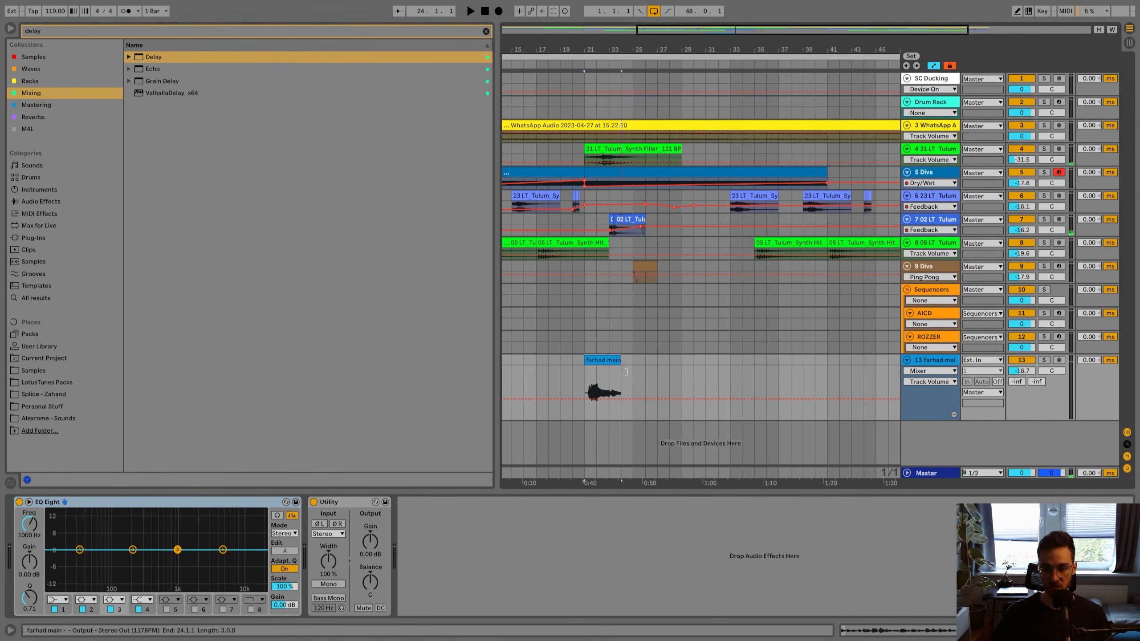
Add Echo to the vocal track in Ping Pong mode and set its Dry/Wet to 31% while auditioning.
left_click(48, 31)
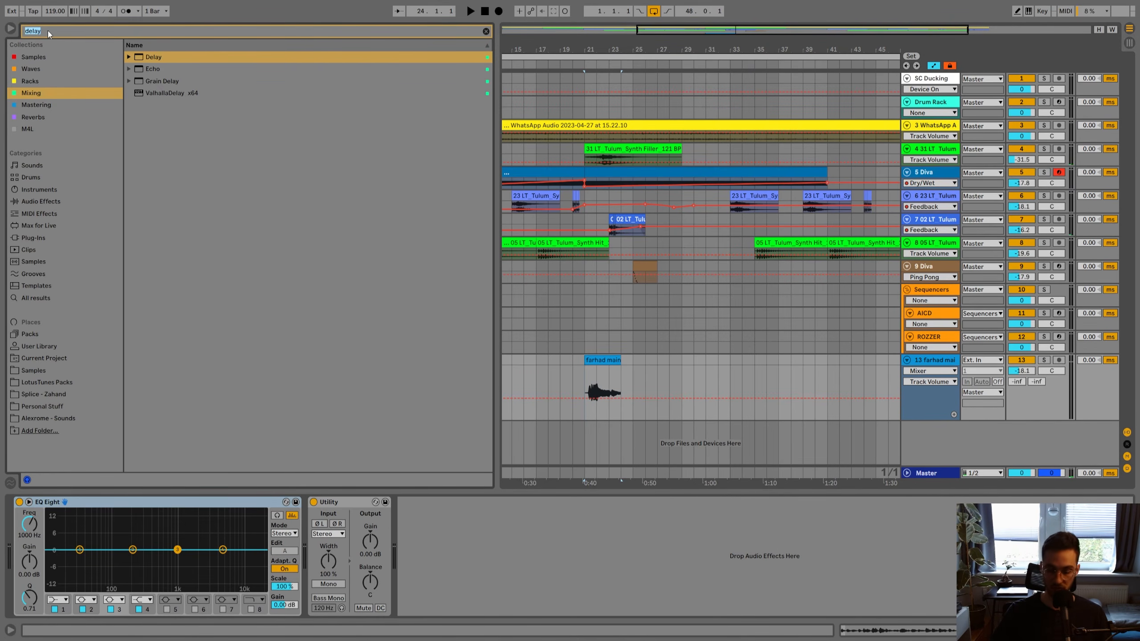
key("BackSpace")
type("echo")
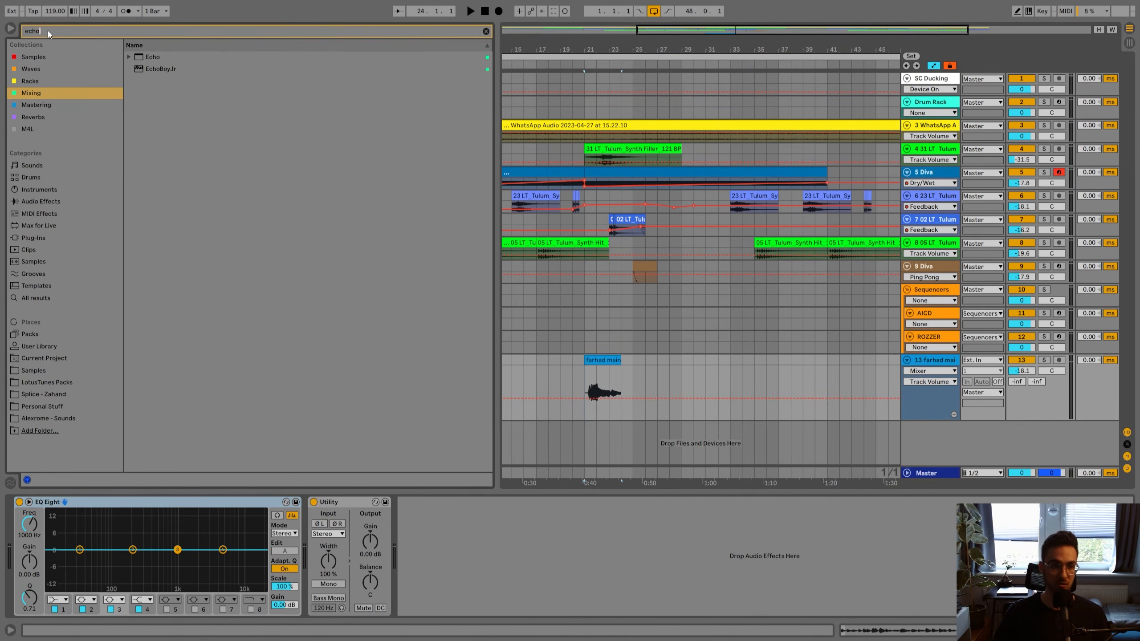
double_click(155, 59)
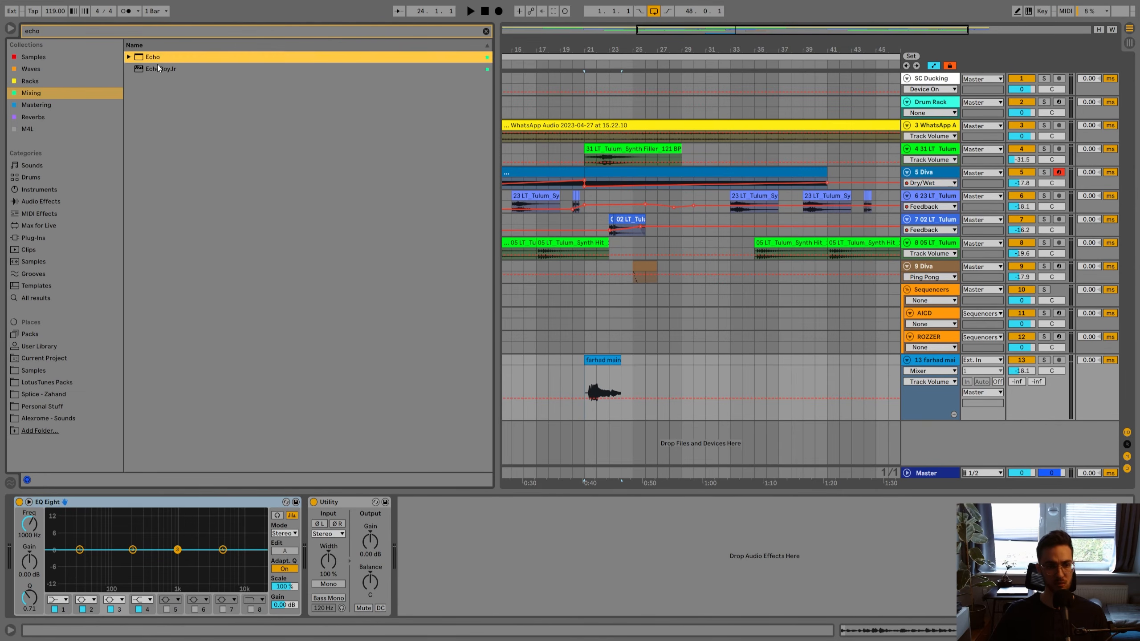
left_click_drag(693, 601, 694, 614)
left_click(655, 598)
left_click(664, 571)
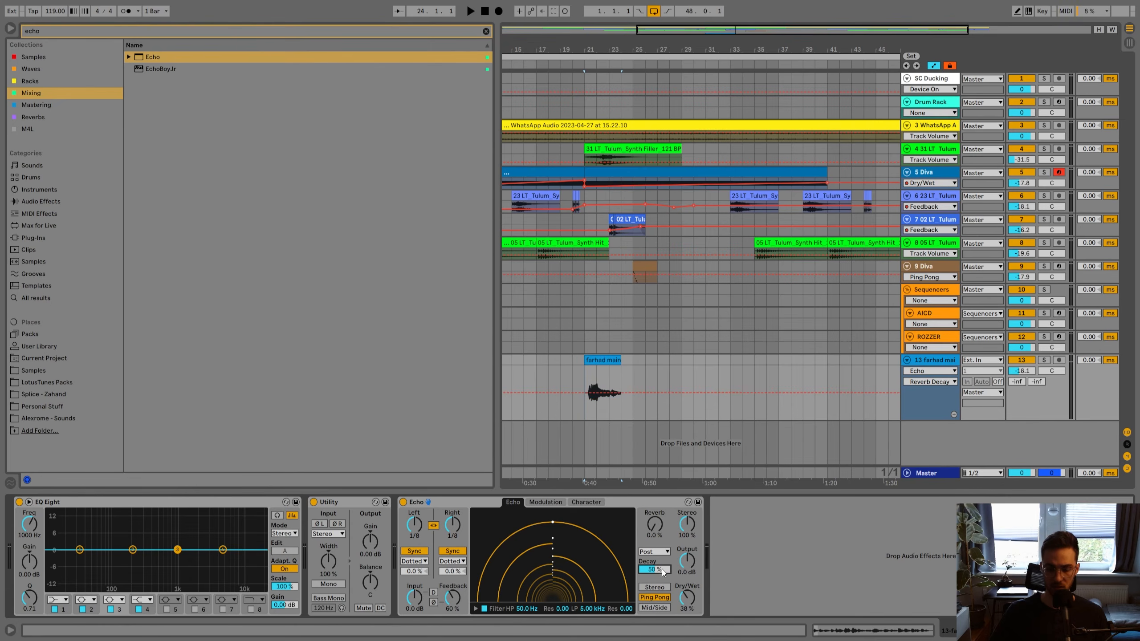
left_click_drag(690, 606, 691, 604)
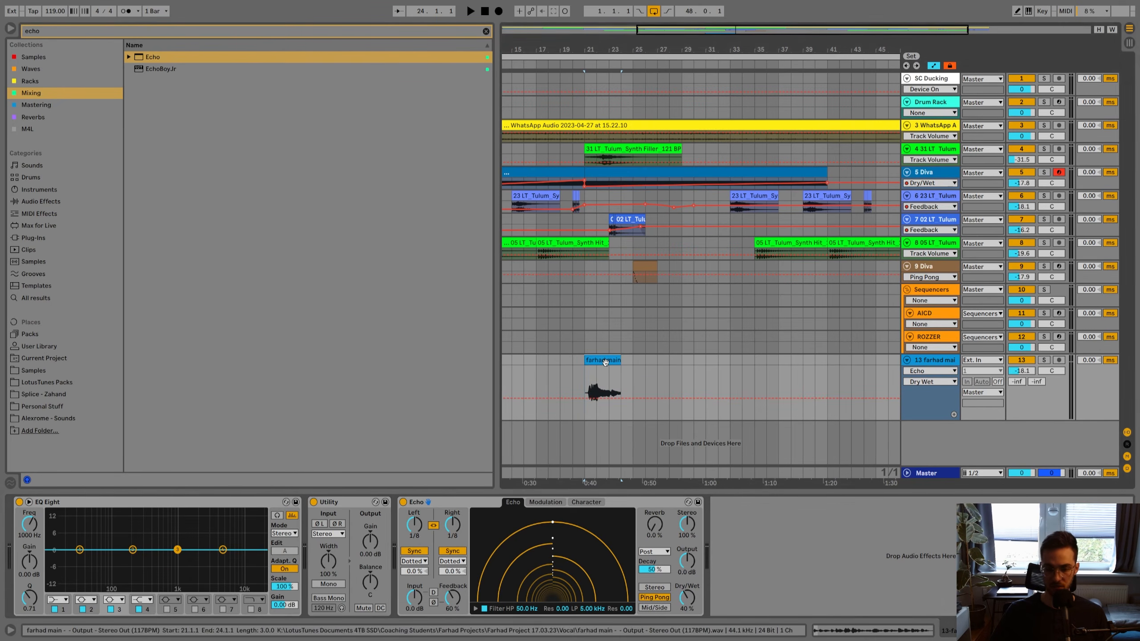
key("space")
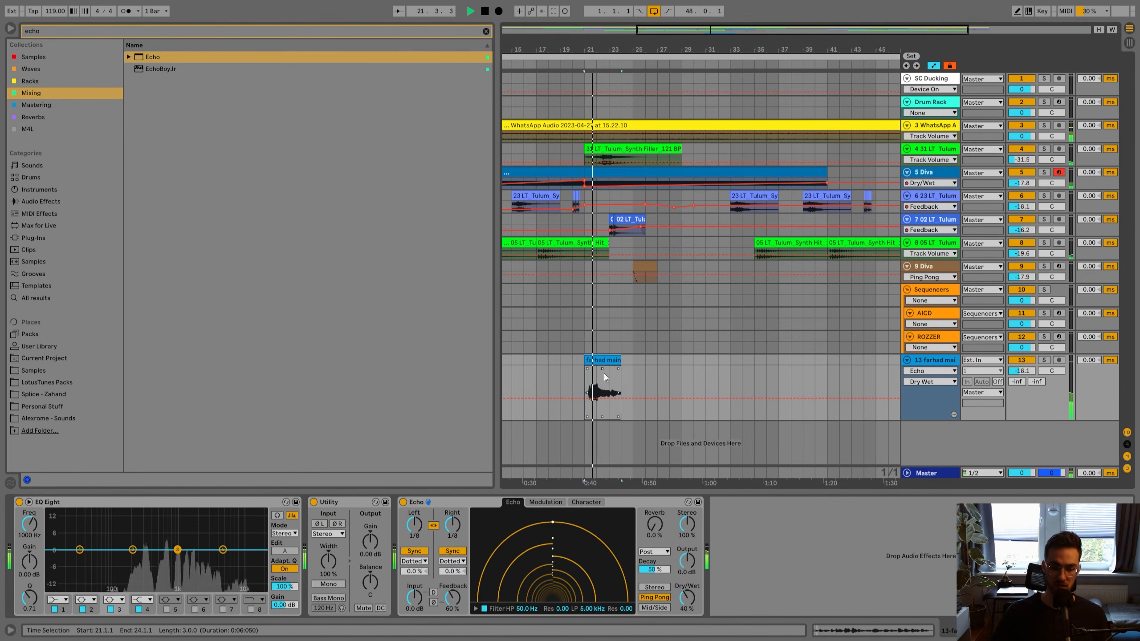
left_click_drag(688, 598, 688, 606)
key("space")
Add Reverb to the vocal track and place it between Utility and Echo.
left_click(45, 32)
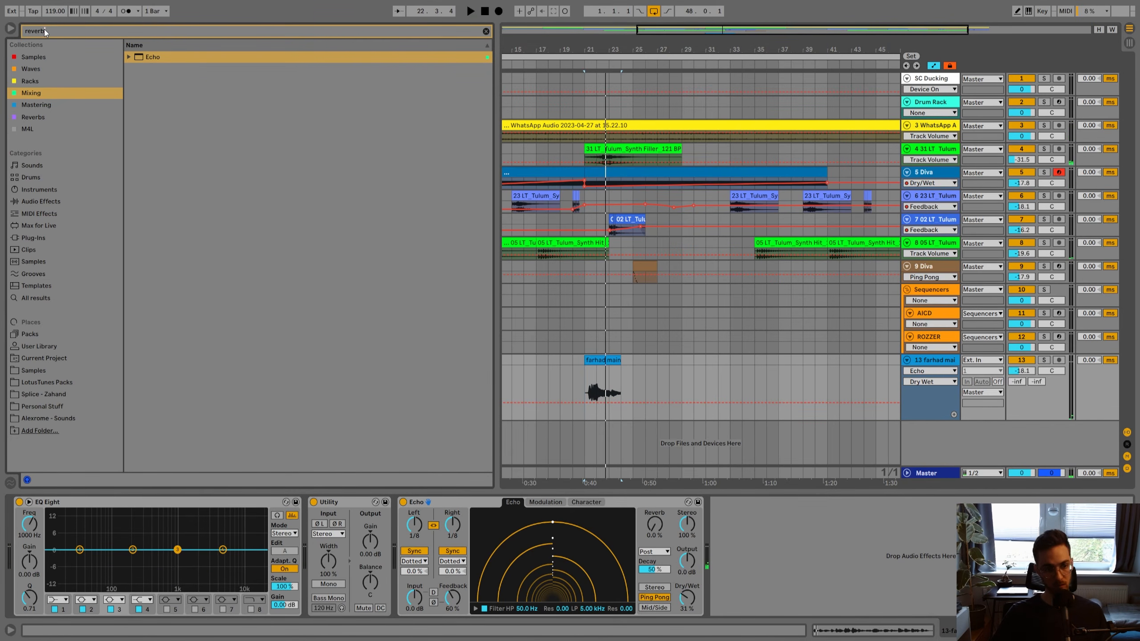
key("Down")
key("Return")
left_click_drag(780, 503, 410, 538)
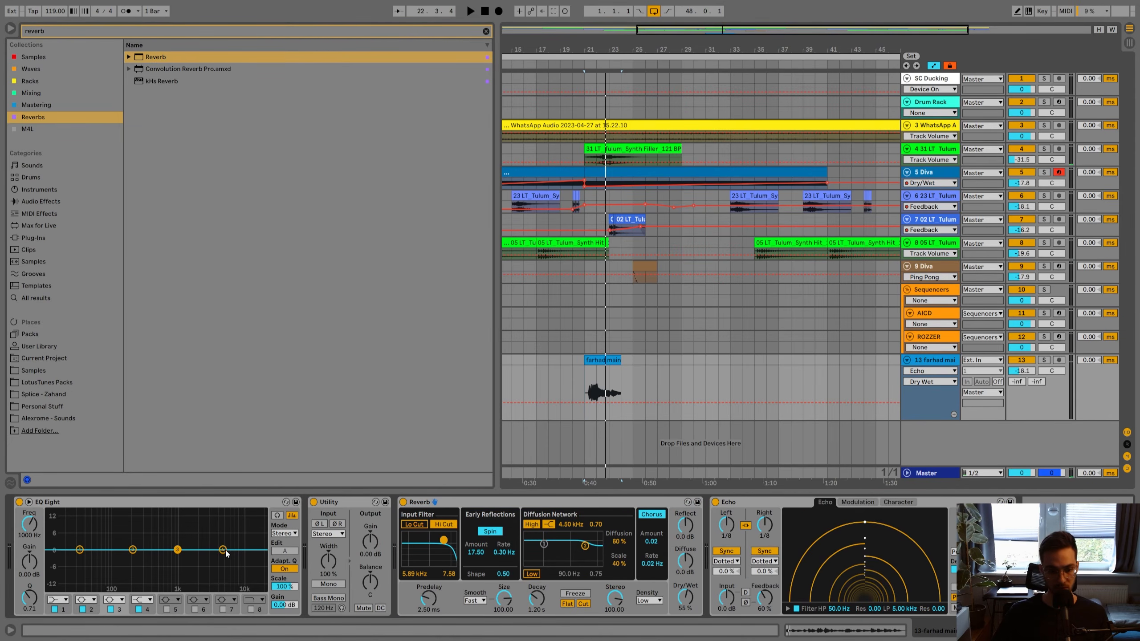
In the vocal's EQ Eight, make band 1 a low cut at 95.8 Hz and boost band 4 by 4.09 dB at 2.61 kHz.
left_click_drag(226, 551, 213, 538)
left_click(65, 600)
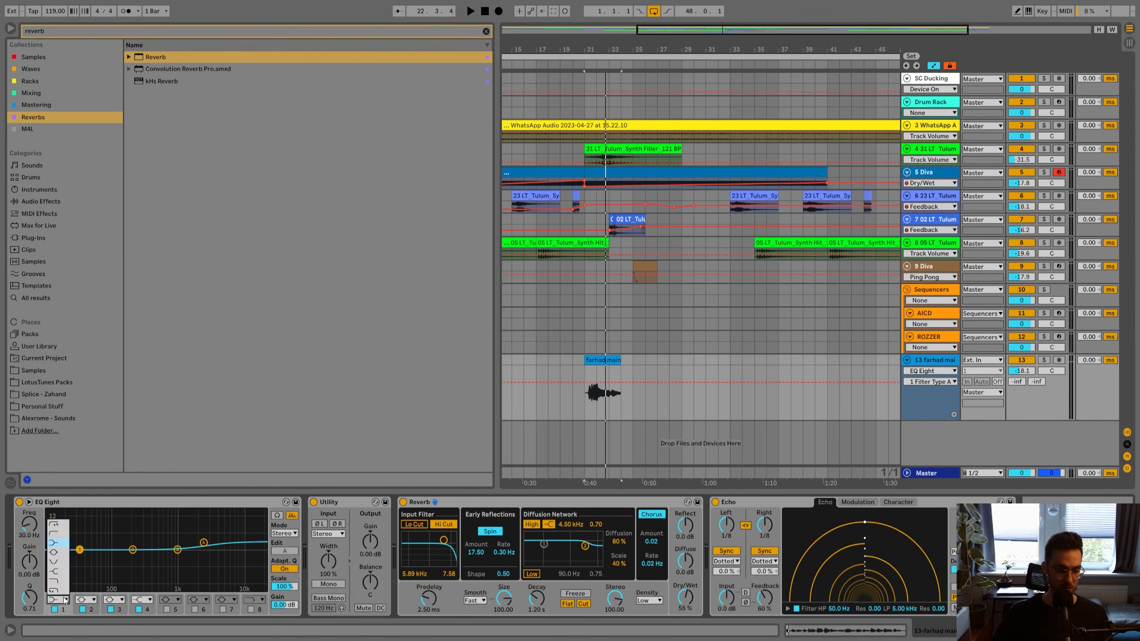
left_click(54, 534)
left_click_drag(79, 558, 112, 559)
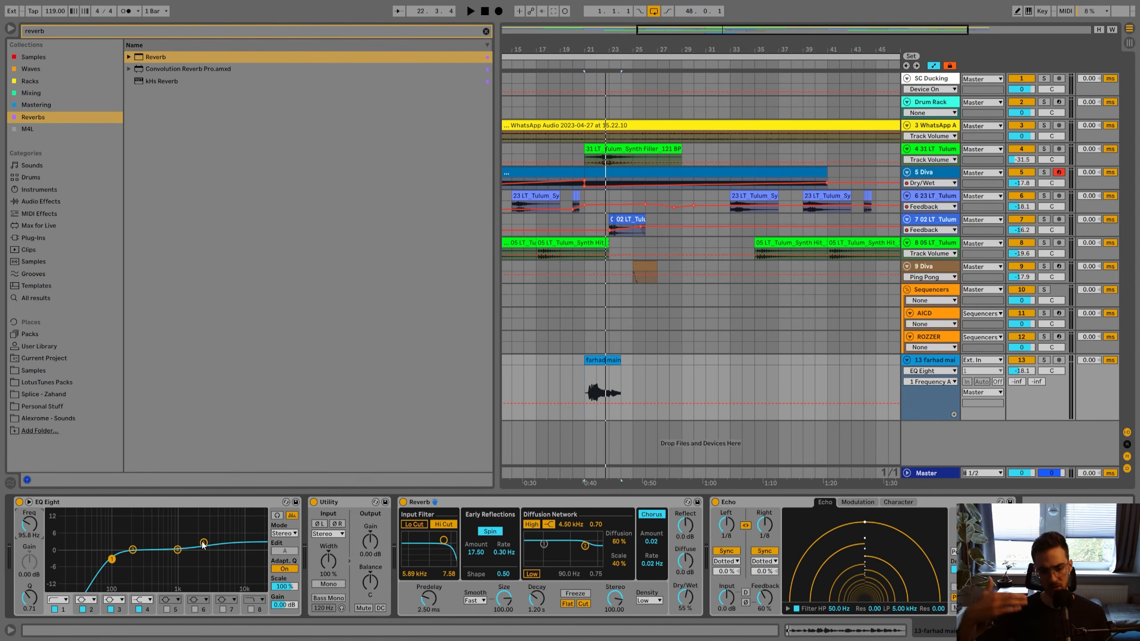
key("space")
left_click_drag(203, 543, 204, 539)
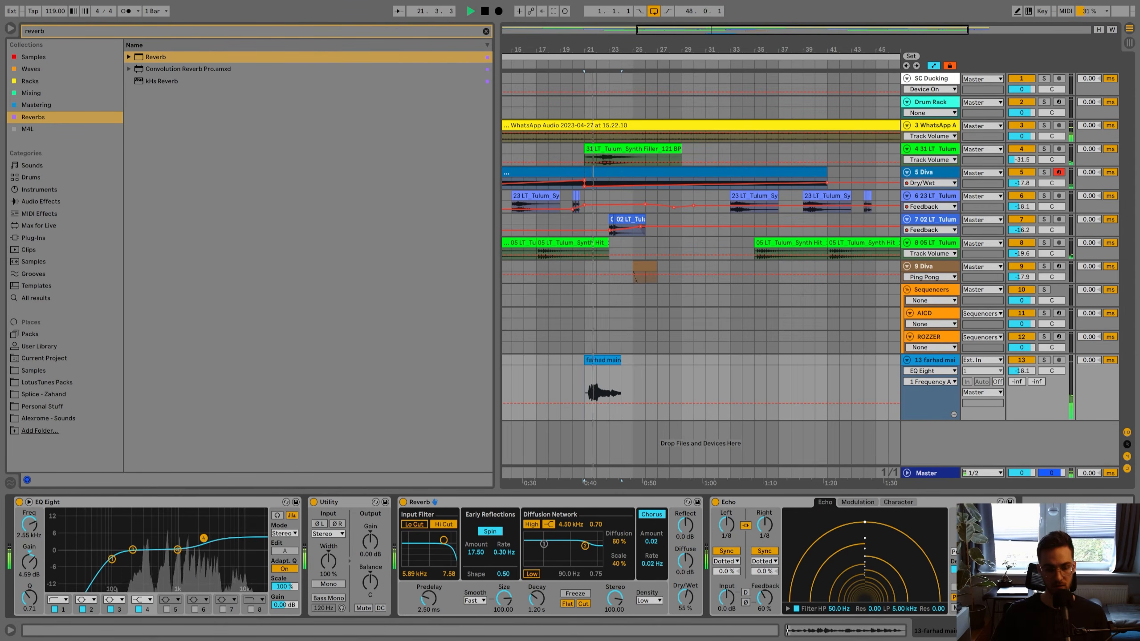
Set the vocal Reverb's decay to 2.30 s and its Dry/Wet to 49% during playback, and stop playback.
left_click_drag(536, 597, 537, 577)
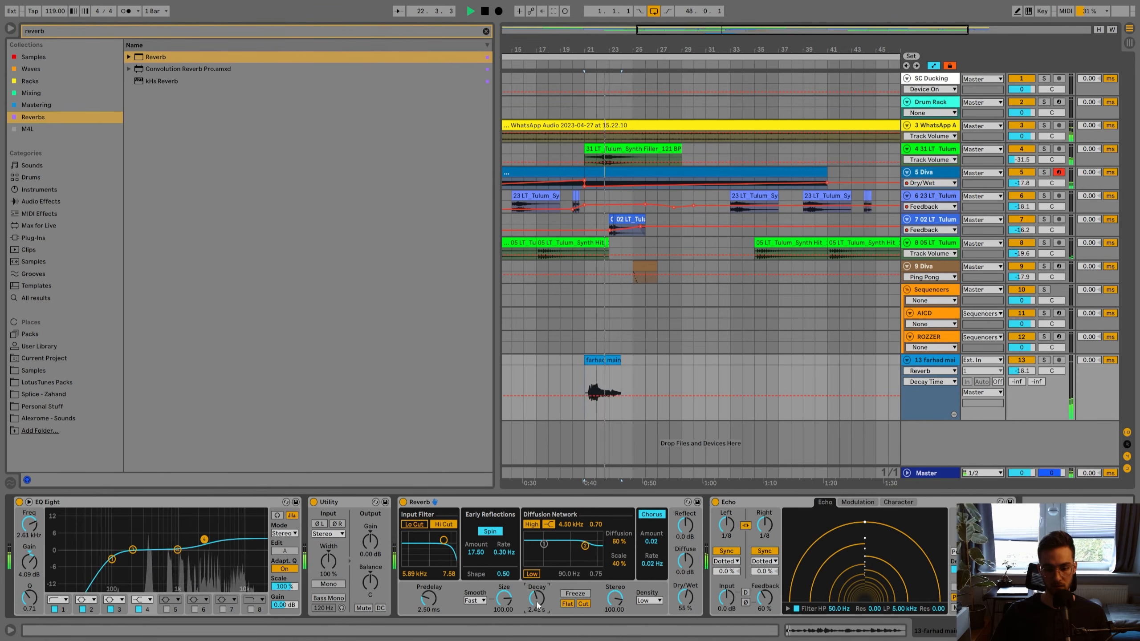
left_click_drag(685, 598, 685, 603)
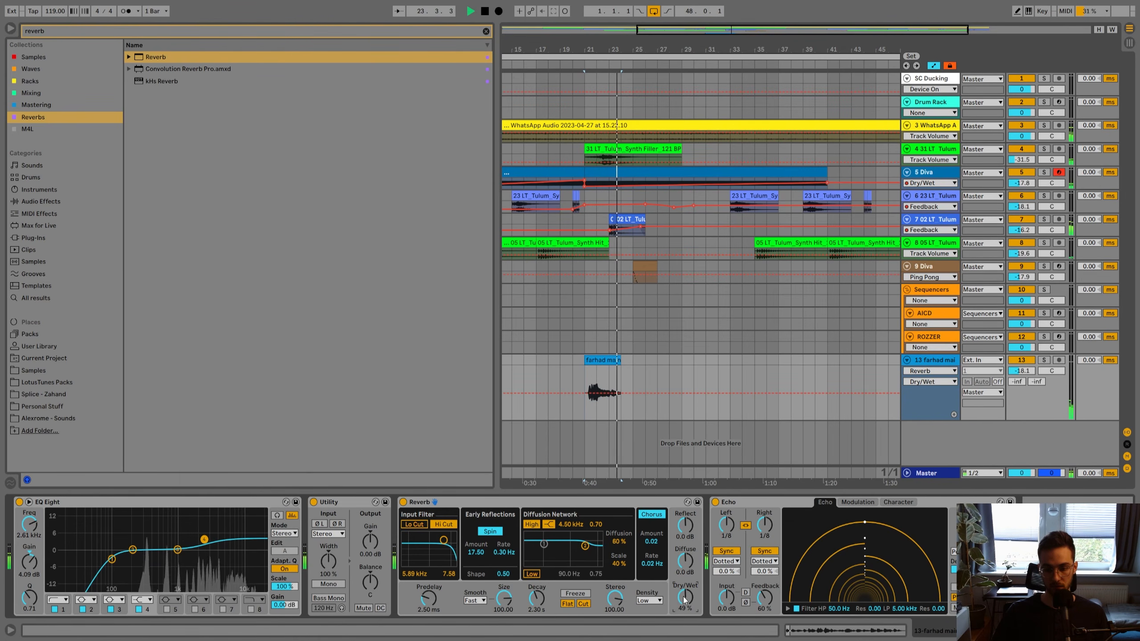
mouse_move(602, 358)
left_mouse_down()
mouse_move(651, 358)
mouse_move(599, 358)
left_mouse_up()
key("space")
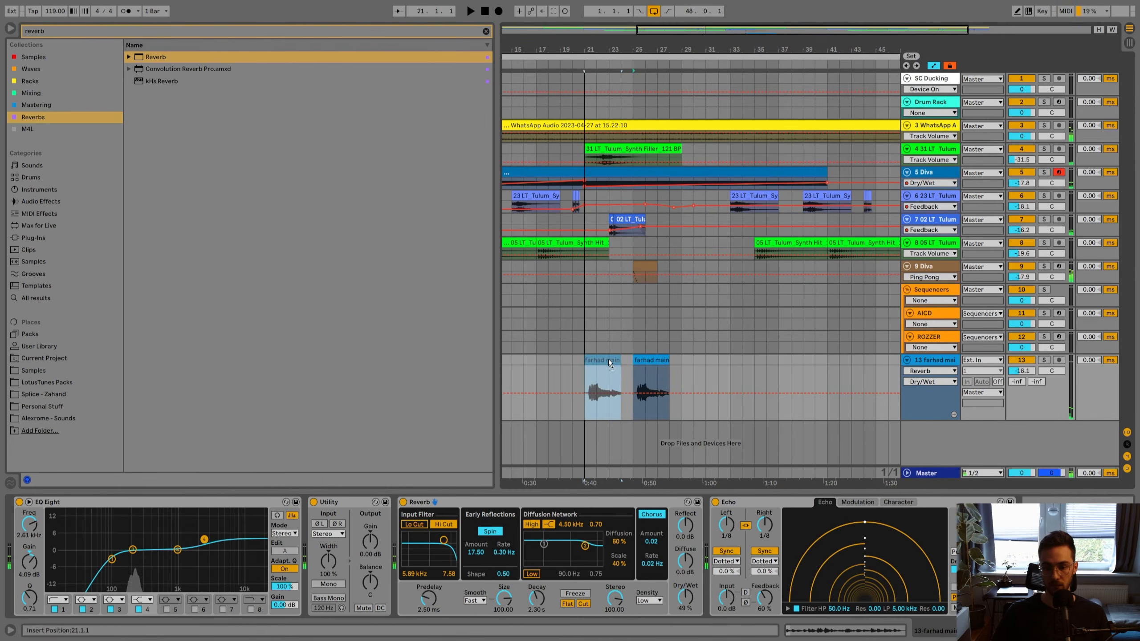
Play the vocal clip from bar 21 and extend its end to bar 37.
left_click(605, 365)
key("space")
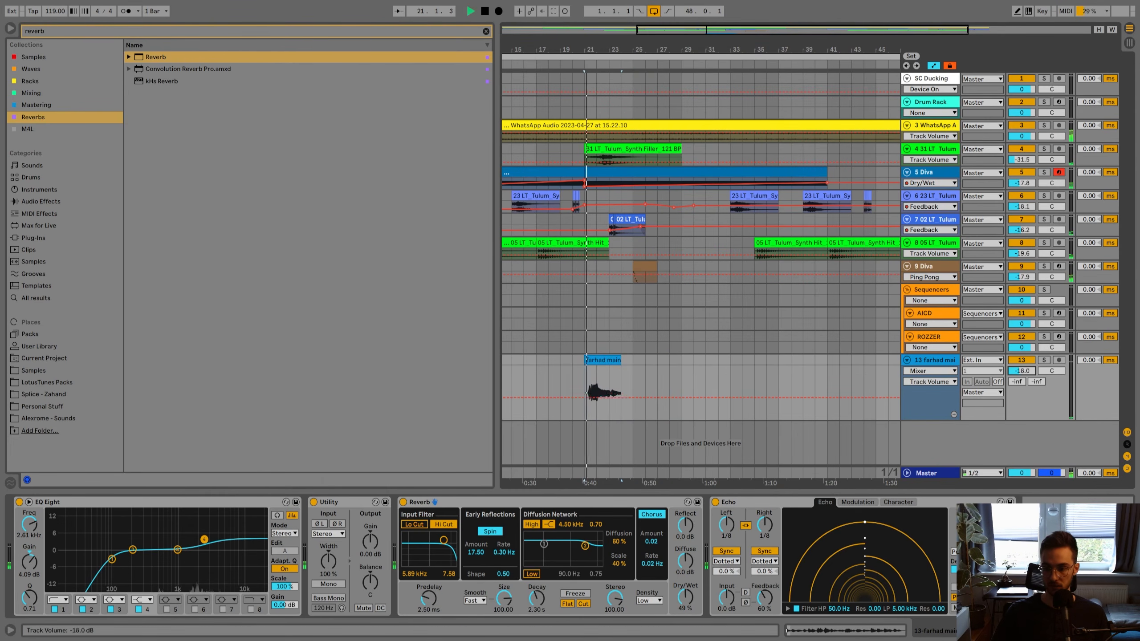
left_click_drag(621, 404, 778, 387)
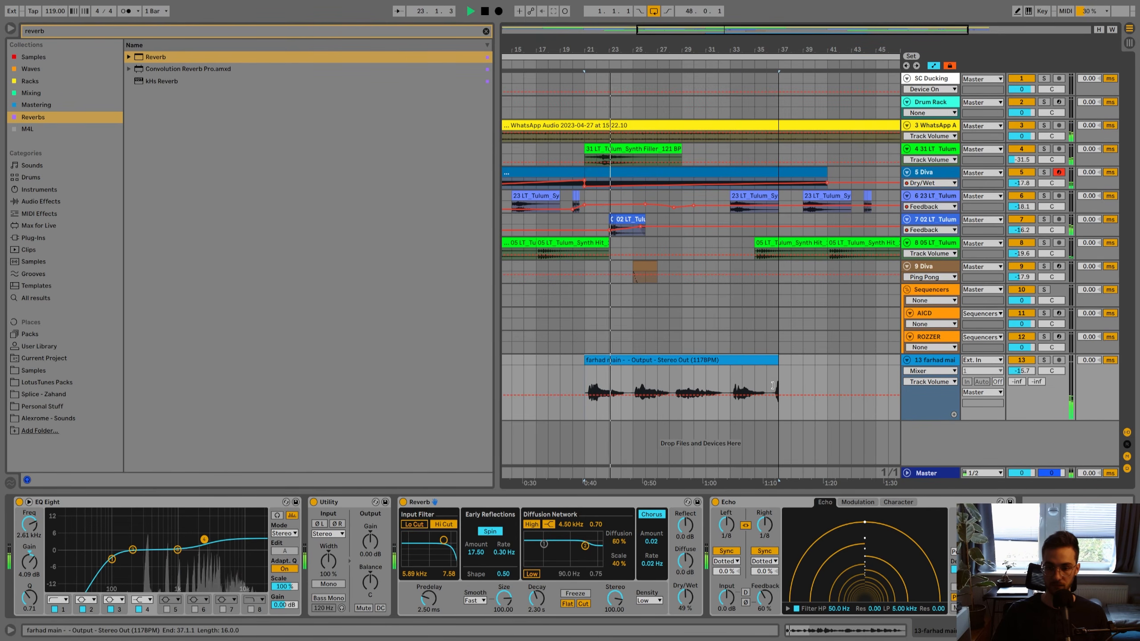
Audition the extended vocal, setting its track volume to -14.6 dB and the Echo feedback to 61%, and stop playback.
left_click(642, 366)
left_click(635, 371)
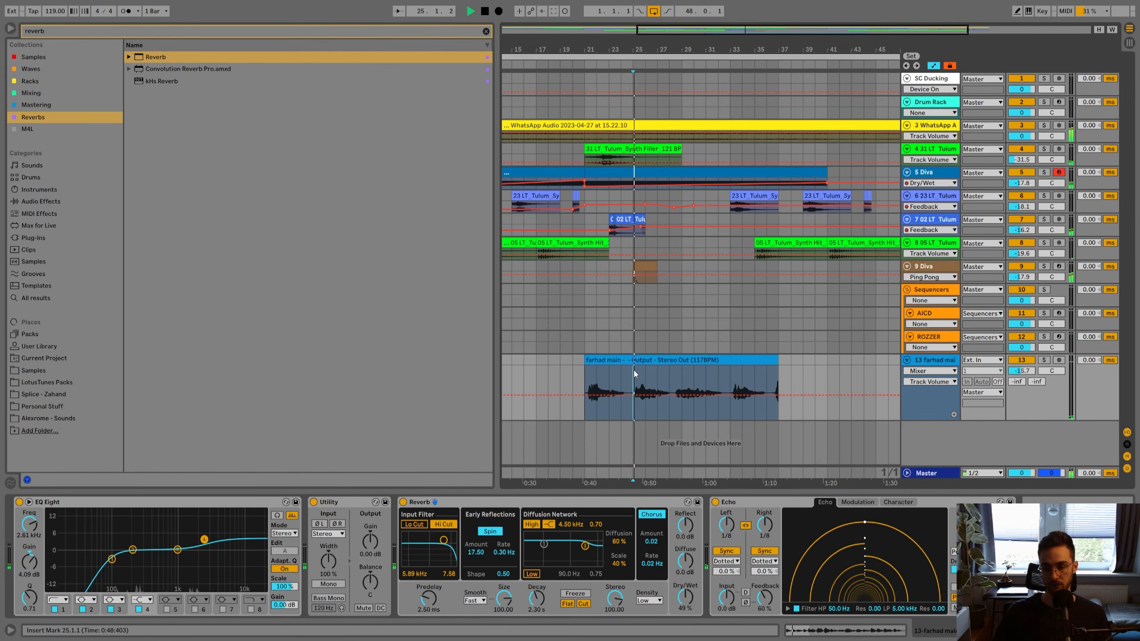
left_click(638, 360)
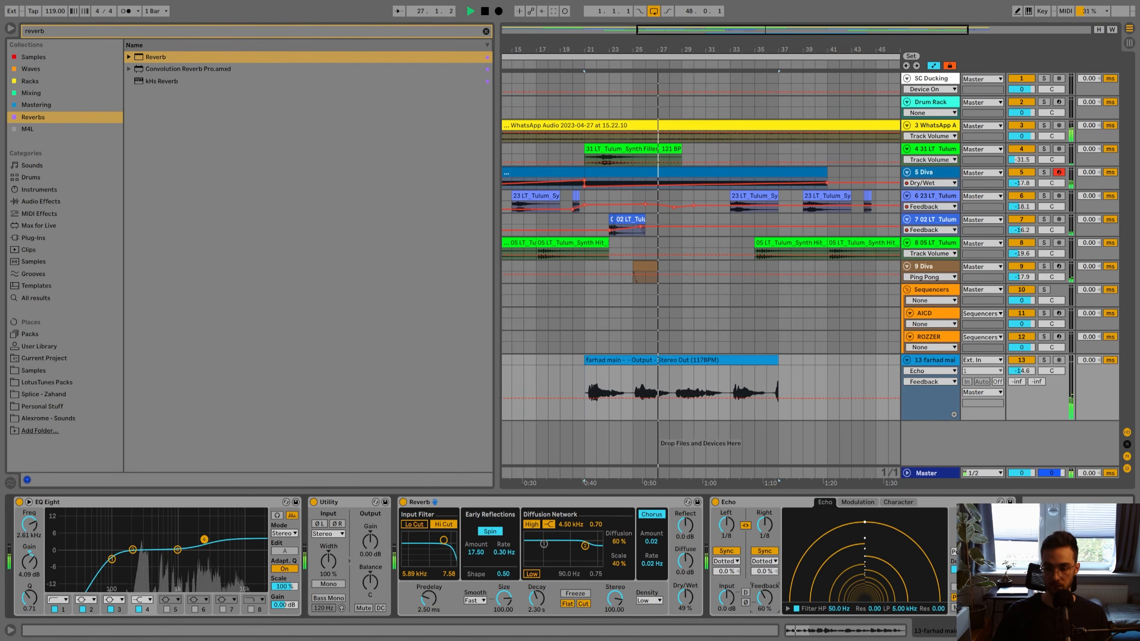
left_click(673, 380)
left_click(673, 361)
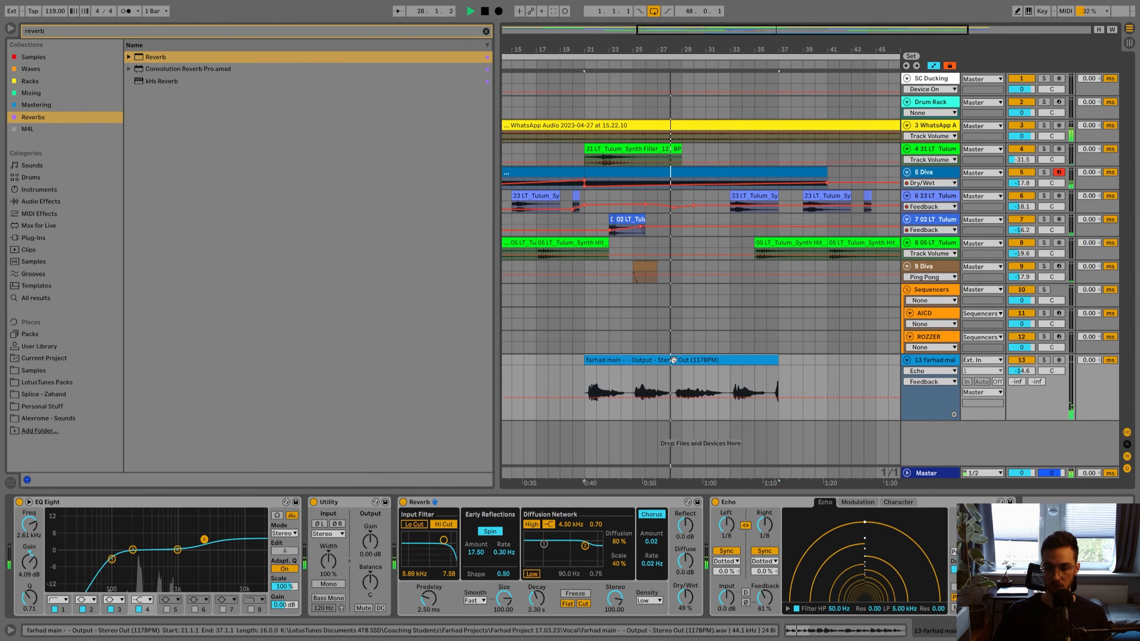
left_click(666, 384)
key("space")
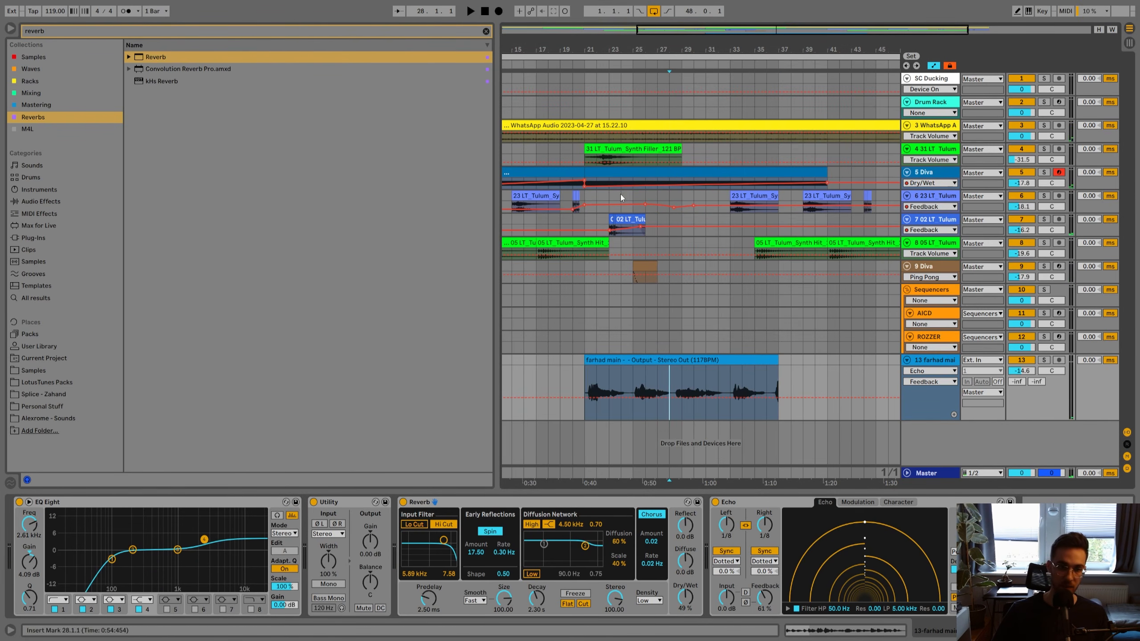
Reduce the vocal track's height so that all tracks fit into the arrangement.
left_click_drag(584, 52, 639, 30)
left_click(655, 360)
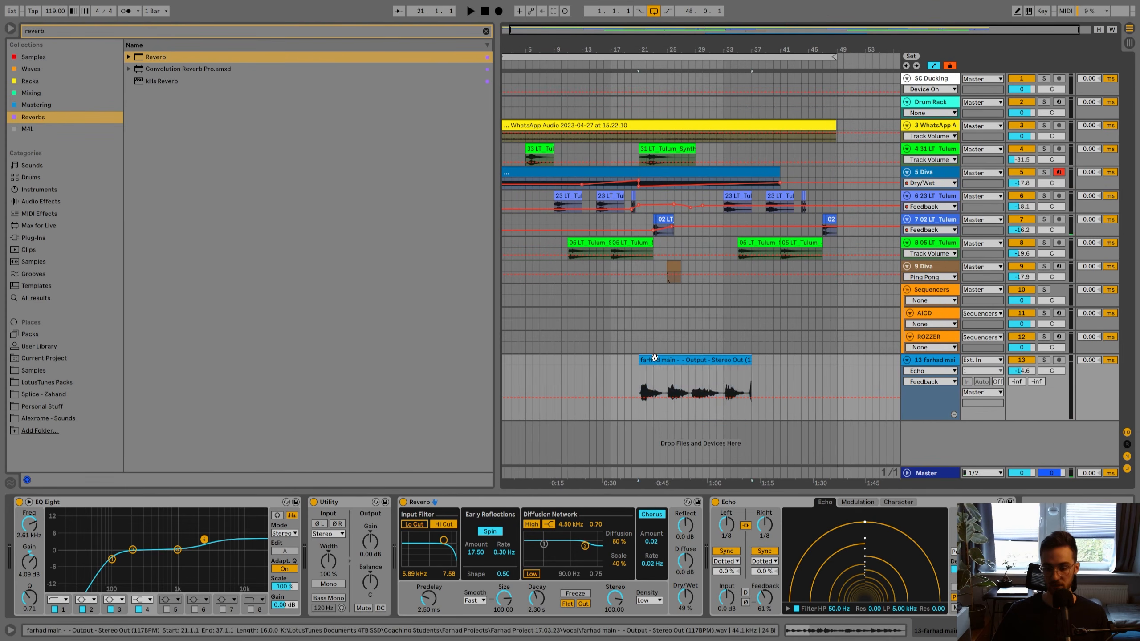
key("h")
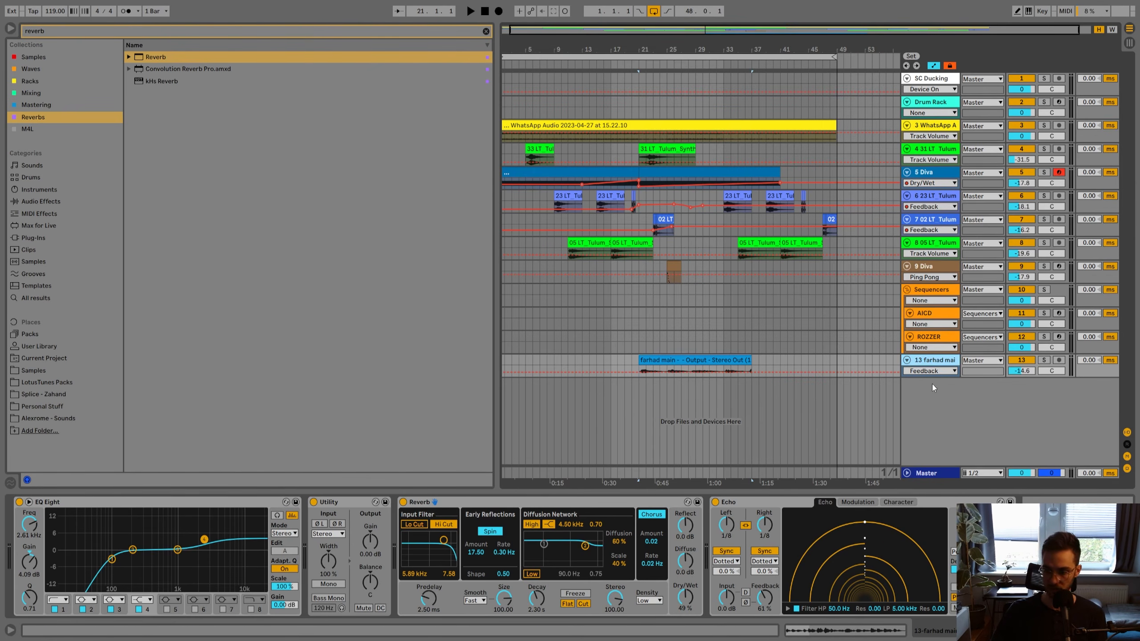
left_click_drag(927, 379, 927, 388)
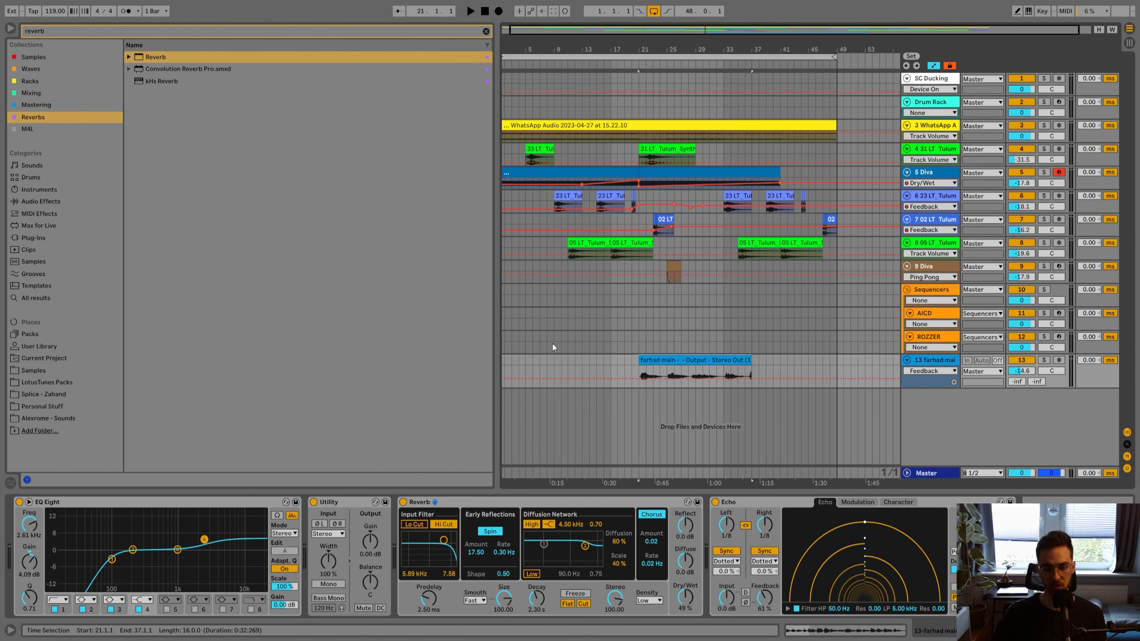
Clear the browser search and show the Tulum guitar fills in the LotusTunes Packs folder.
left_click(485, 31)
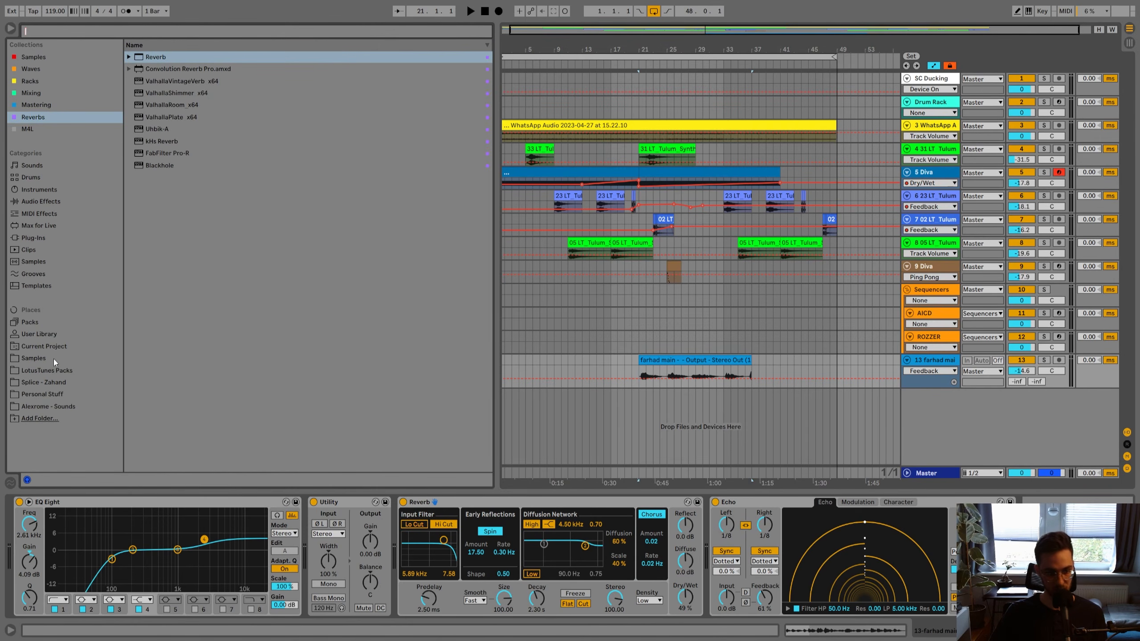
left_click(49, 370)
scroll(279, 287, "down", 3)
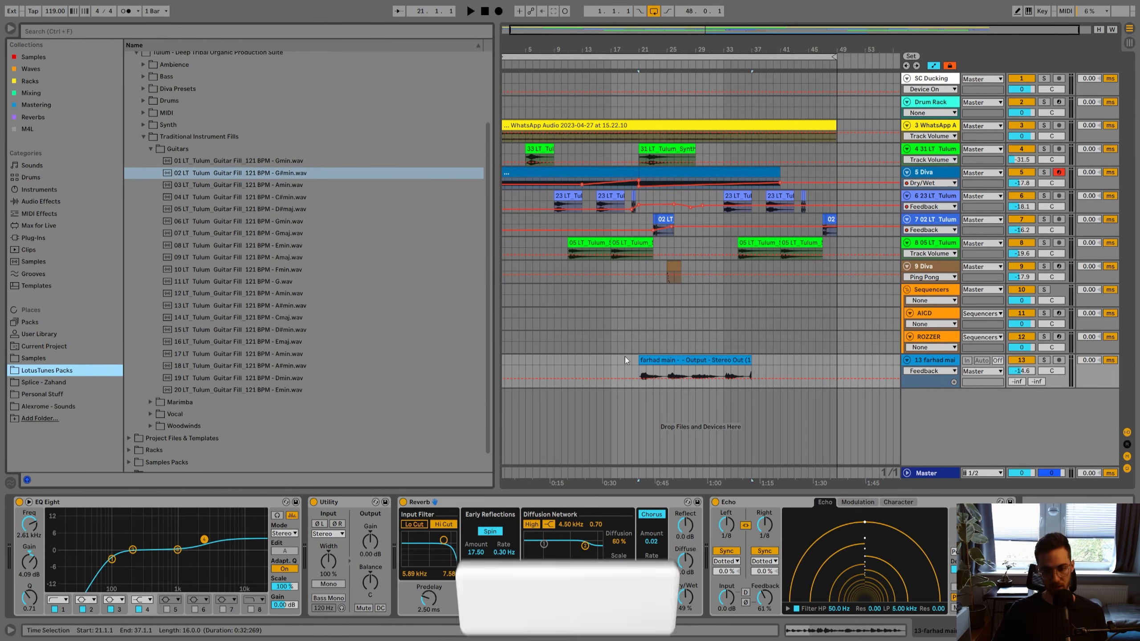
Examine the arrangement from bar 25 onward and the device chains of the 9 Diva, vocal and ROZZER tracks.
left_click(663, 379)
left_click(668, 374)
left_click_drag(686, 49, 688, 106)
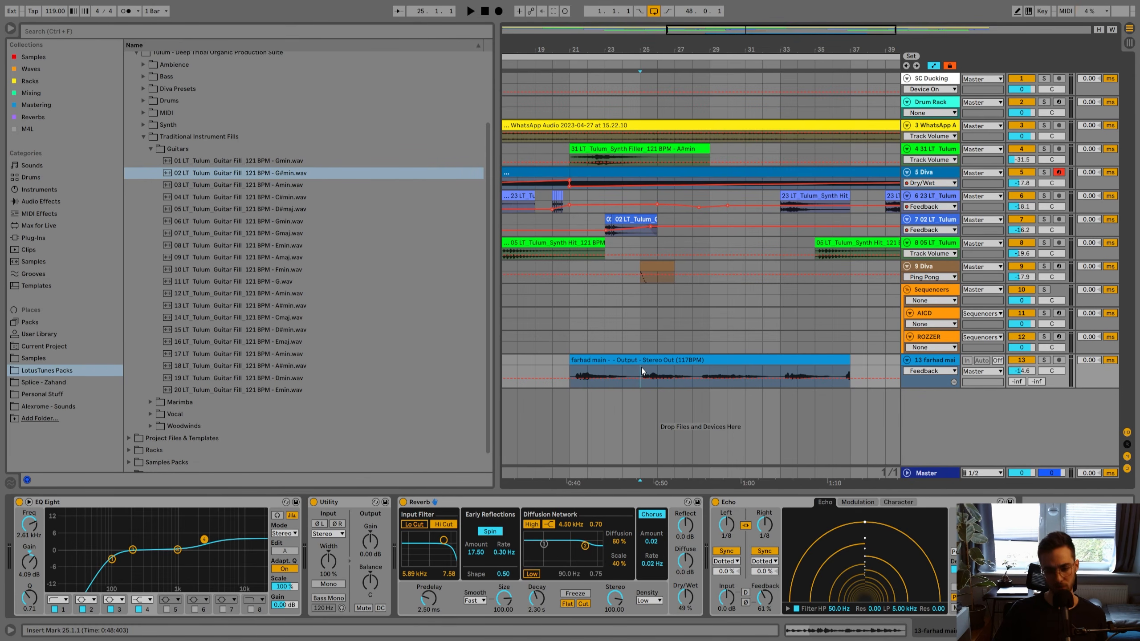
left_click(944, 366)
key("minus")
key("Up")
key("Up")
key("Up")
key("Up")
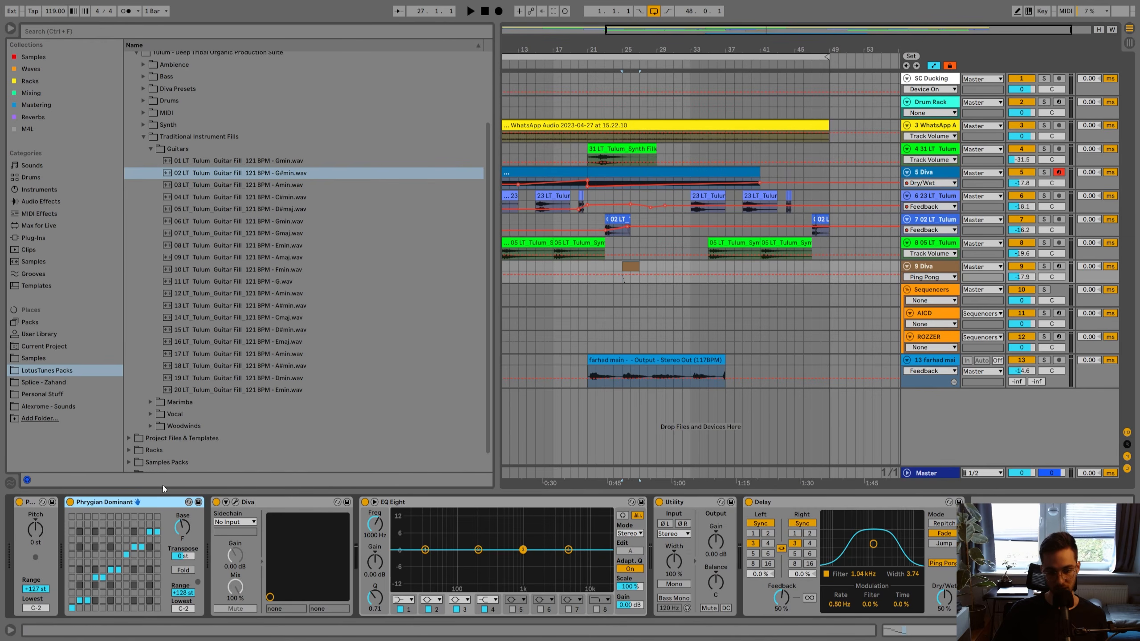
key("Down")
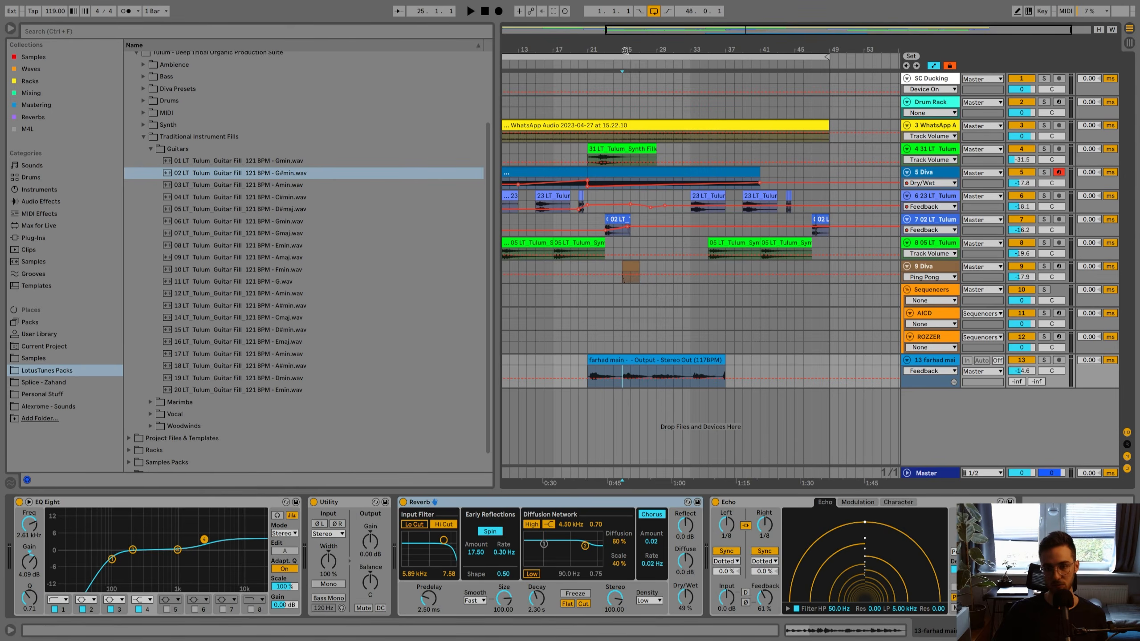
key("minus")
left_click(734, 336)
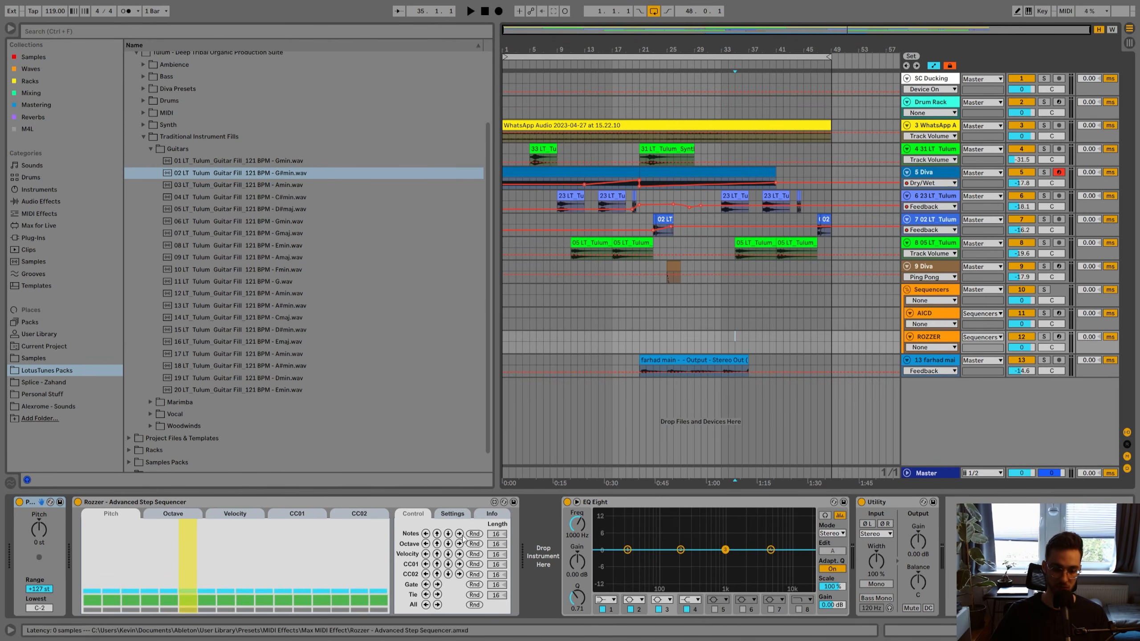